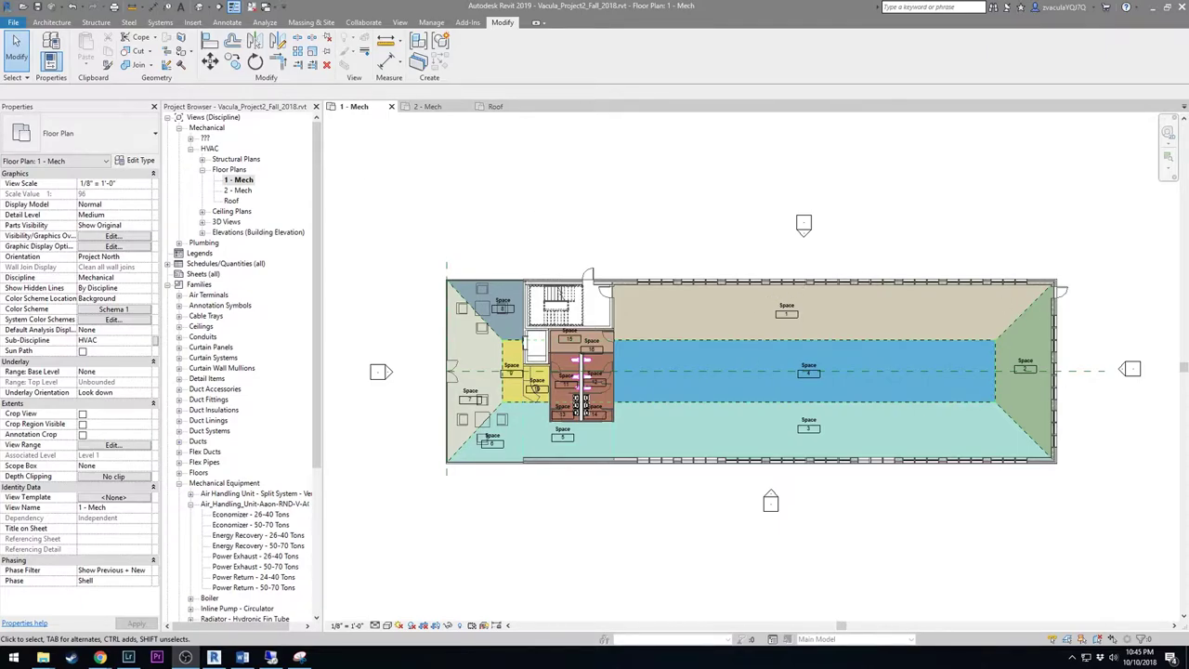
# Load the Air_Handling_Unit-Aaon-RND-V-AC.rfa family from the Dropbox MEP Class project's "All MEP families for students" folder
pyautogui.click(192, 22)
pyautogui.click(417, 48)
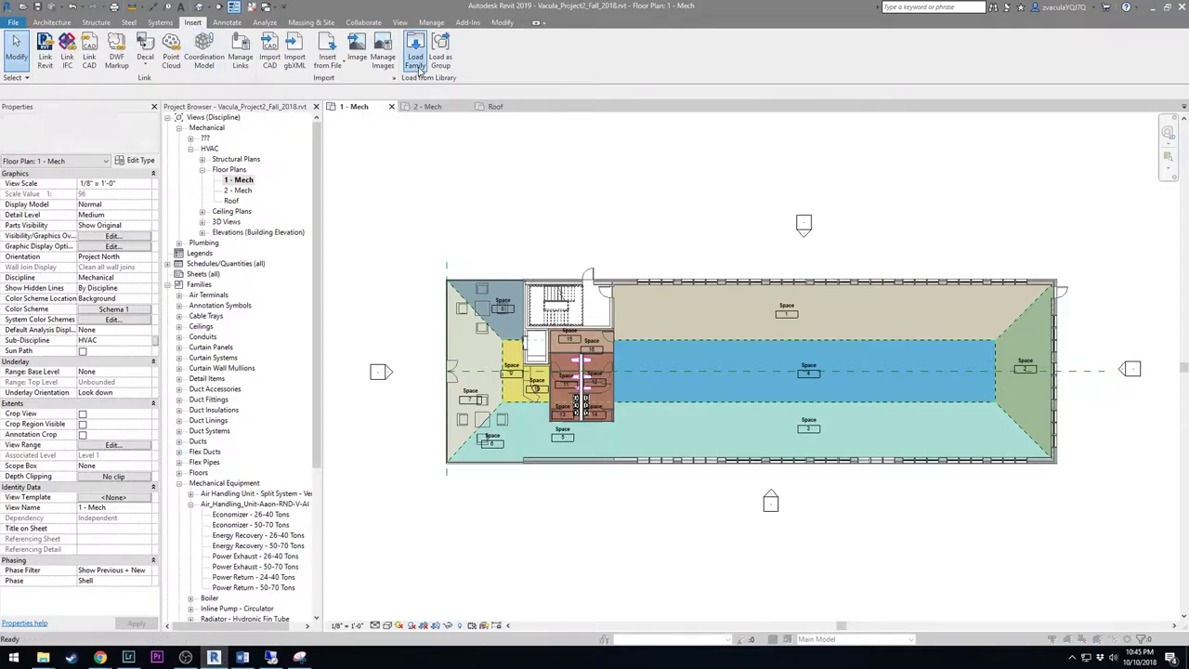
pyautogui.click(472, 210)
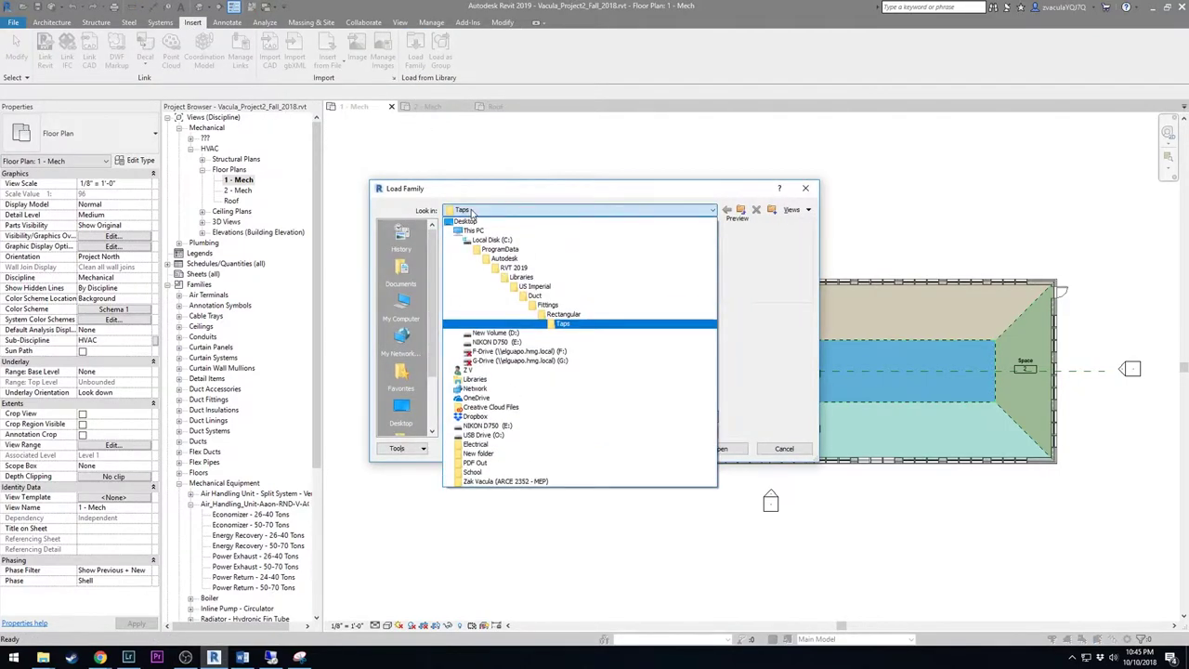
pyautogui.click(497, 426)
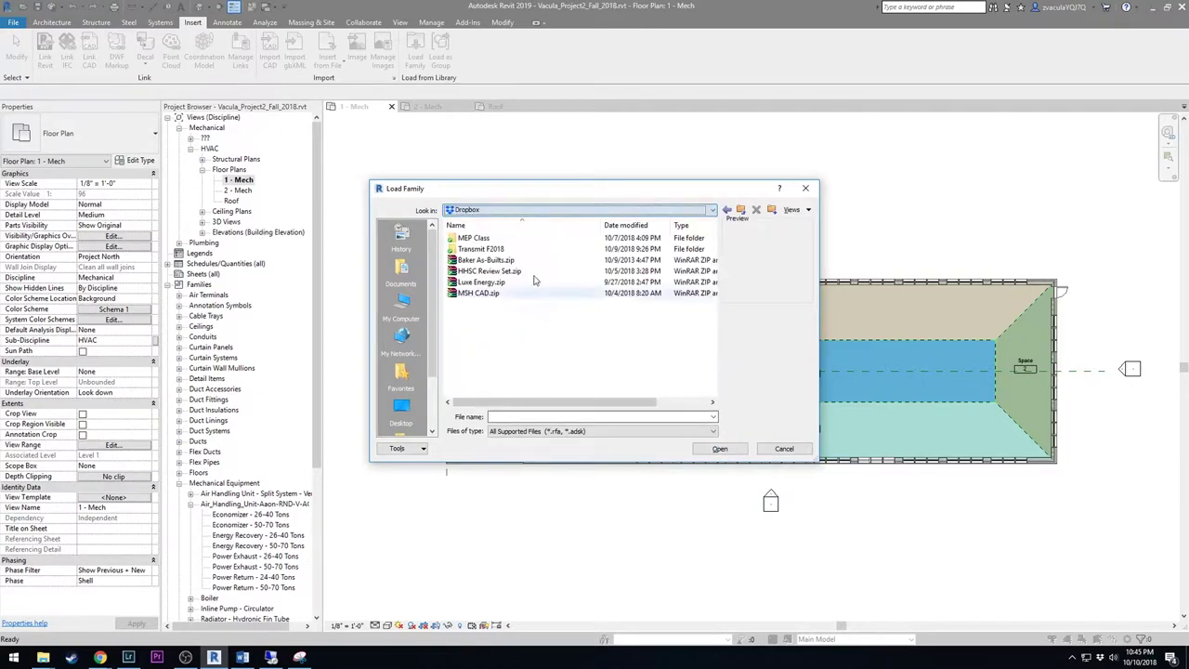
pyautogui.doubleClick(522, 238)
pyautogui.doubleClick(520, 249)
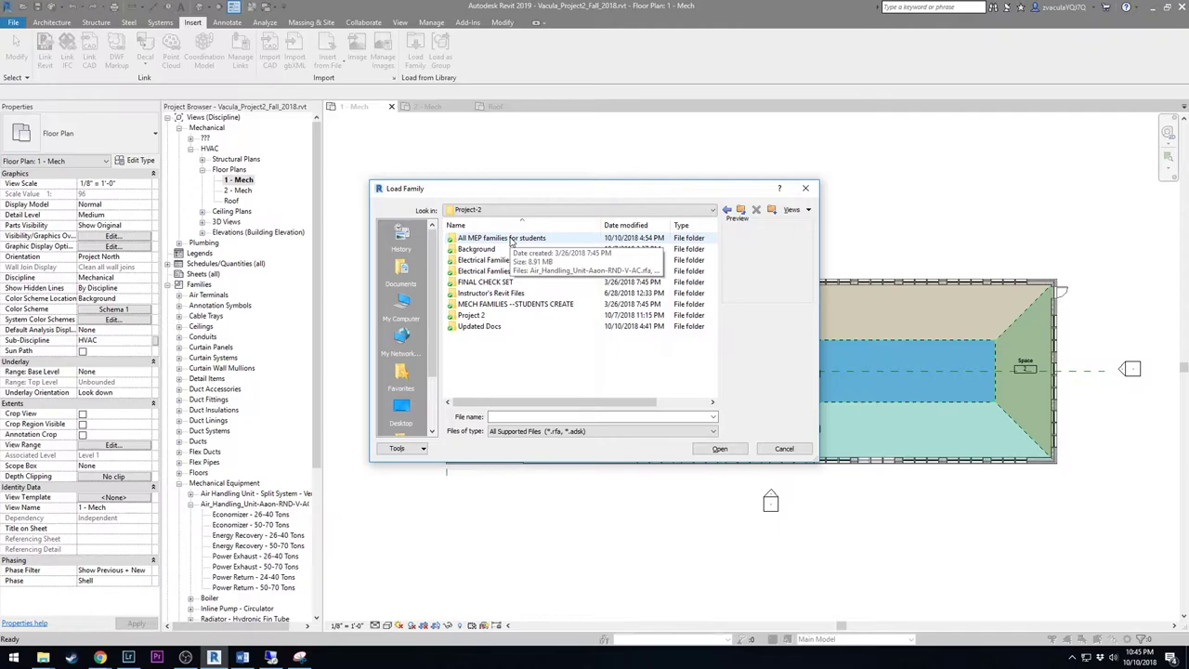
pyautogui.doubleClick(510, 239)
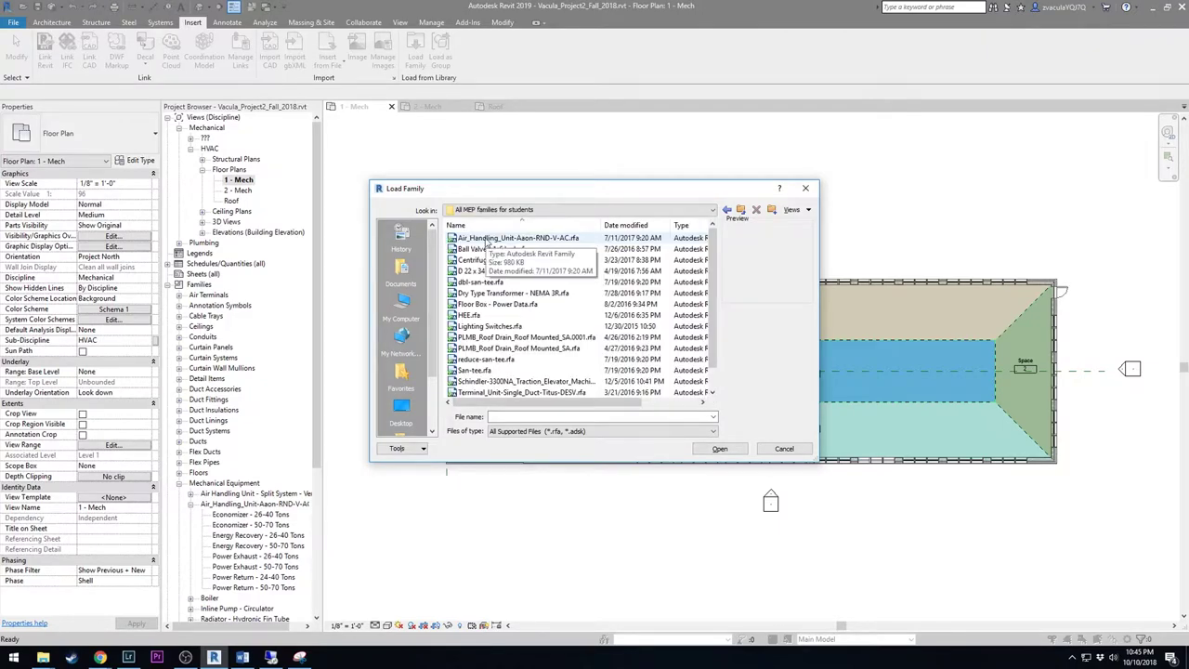
pyautogui.click(487, 239)
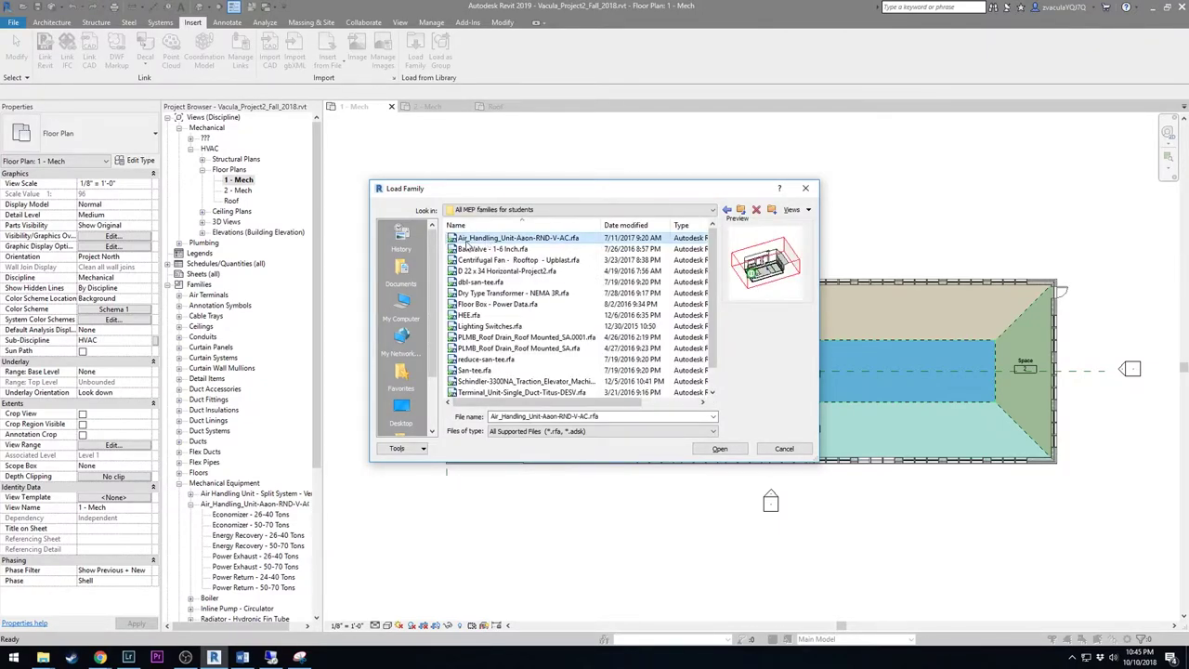
pyautogui.doubleClick(534, 241)
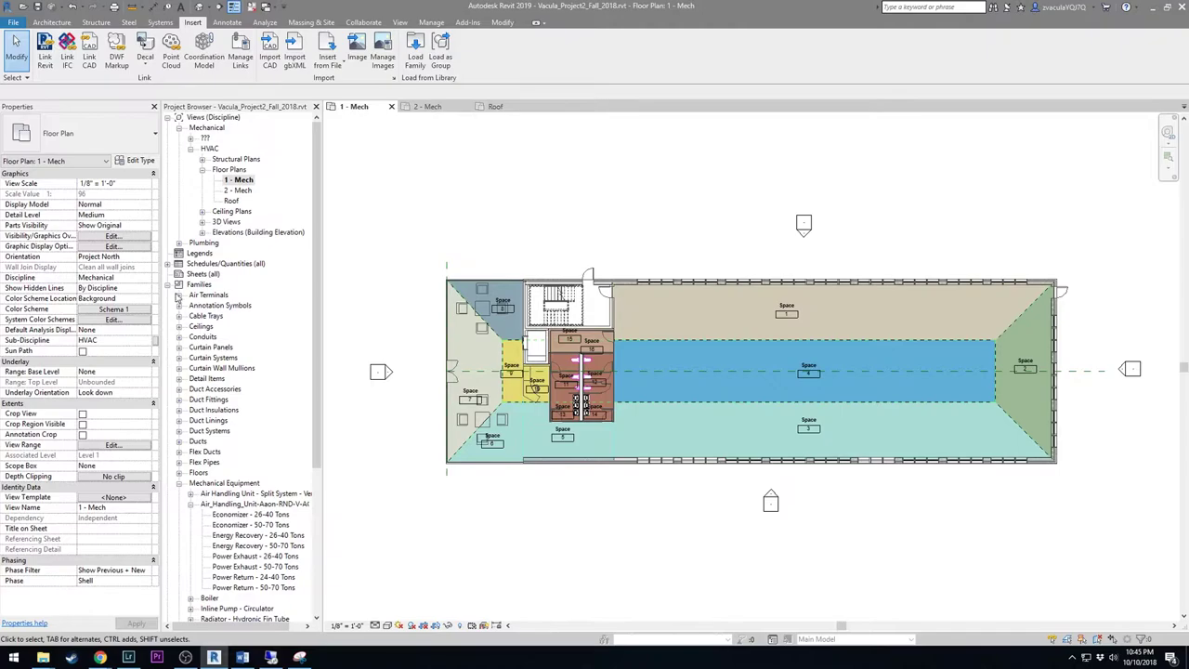
# Locate the Aaon air handling unit among the mechanical equipment families and check its Economizer - 26-40 Tons and 50-70 Tons types
pyautogui.click(205, 276)
pyautogui.click(200, 284)
pyautogui.scroll(-2, 246, 452)
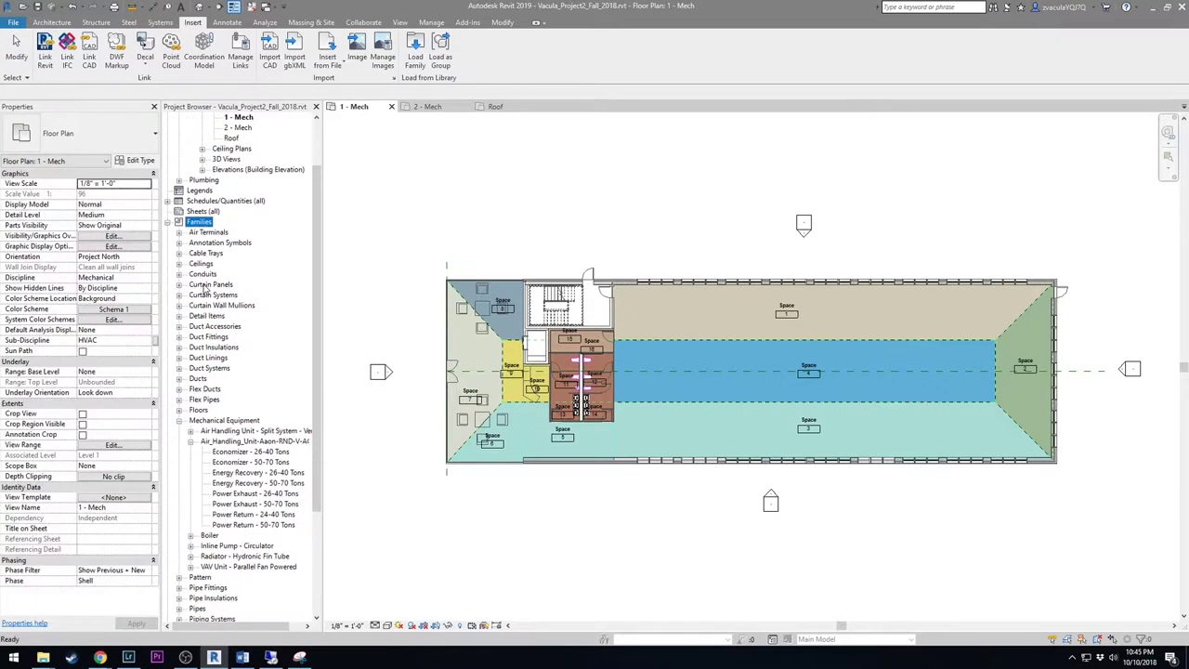
pyautogui.click(223, 442)
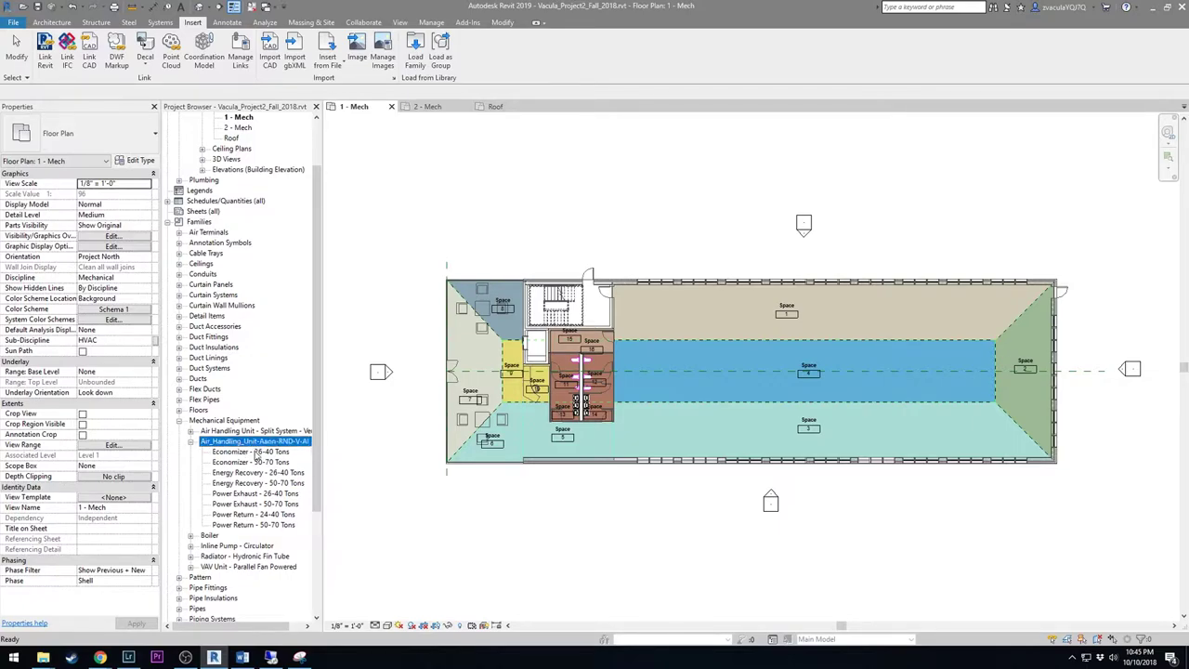
pyautogui.click(255, 453)
pyautogui.click(252, 463)
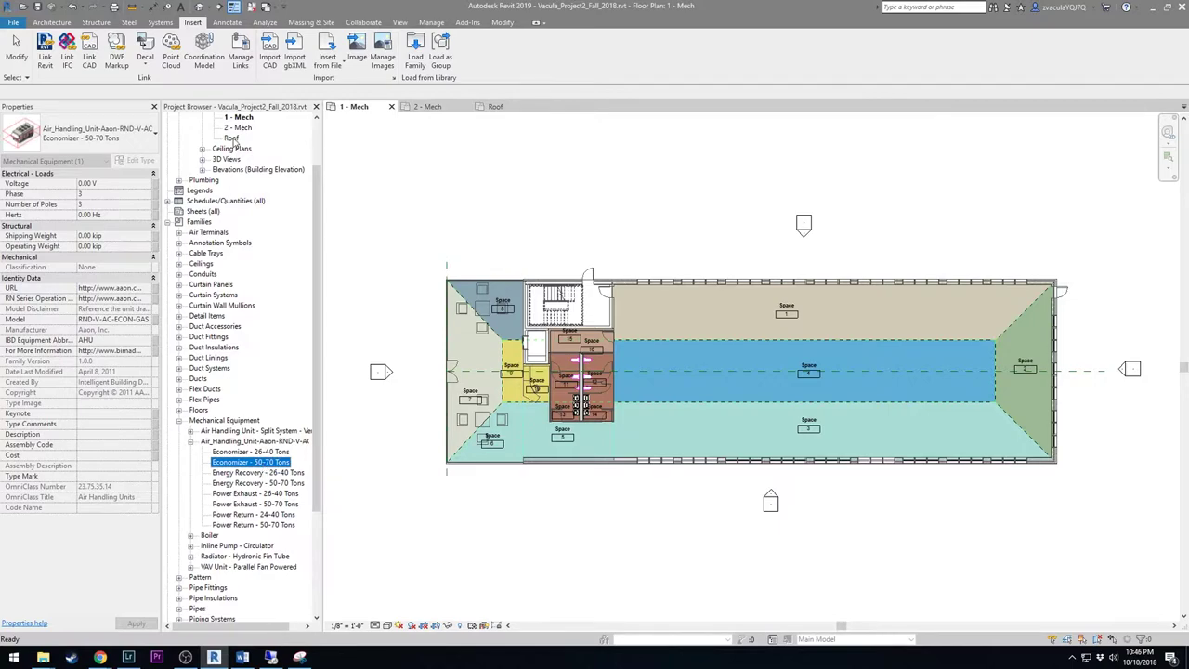
# Open the Roof floor plan and place one Economizer - 50-70 Tons air handling unit in the roof's left half, above the dashed centerline
pyautogui.doubleClick(231, 138)
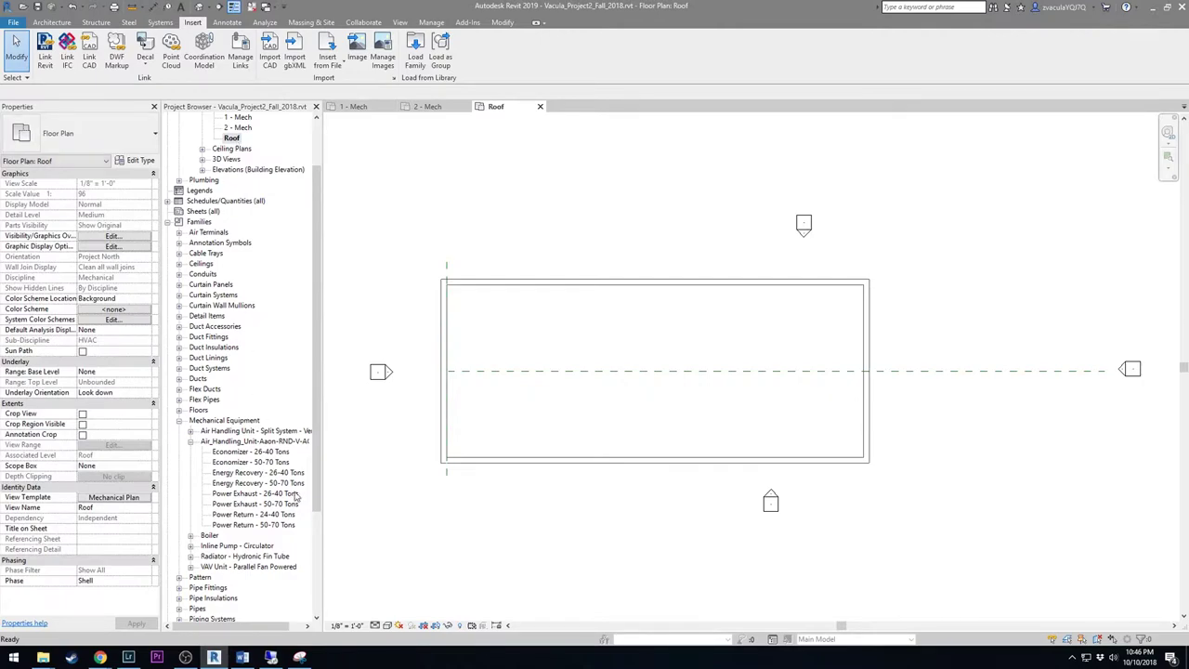
pyautogui.click(249, 462)
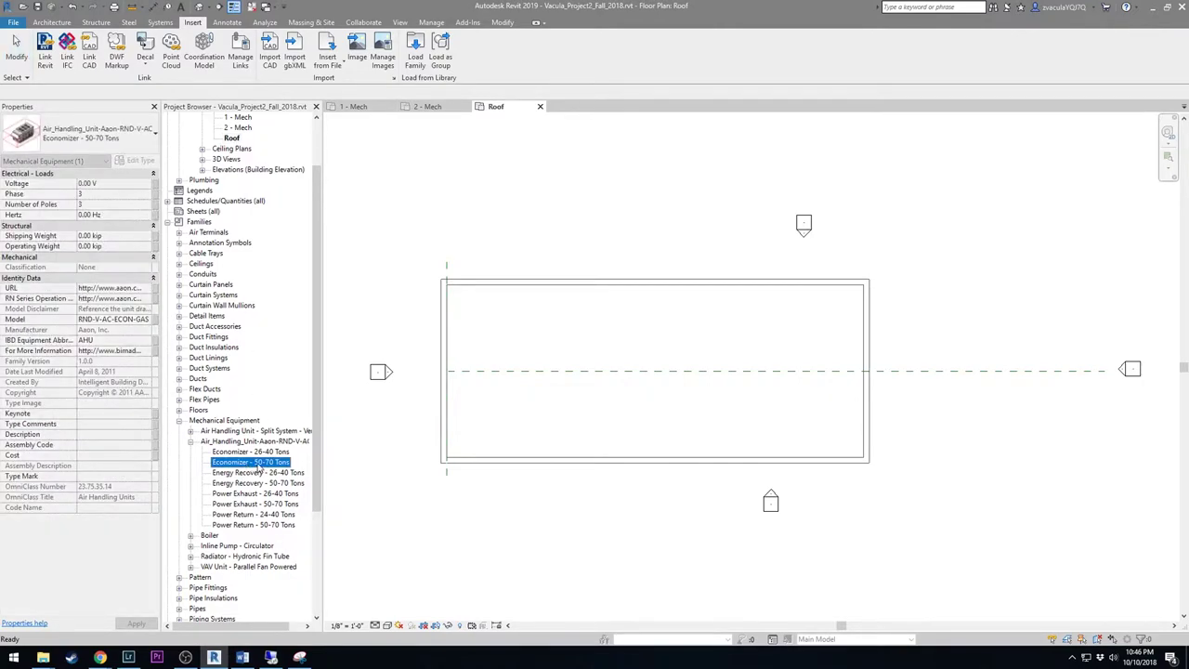
pyautogui.moveTo(224, 467); pyautogui.dragTo(567, 390)
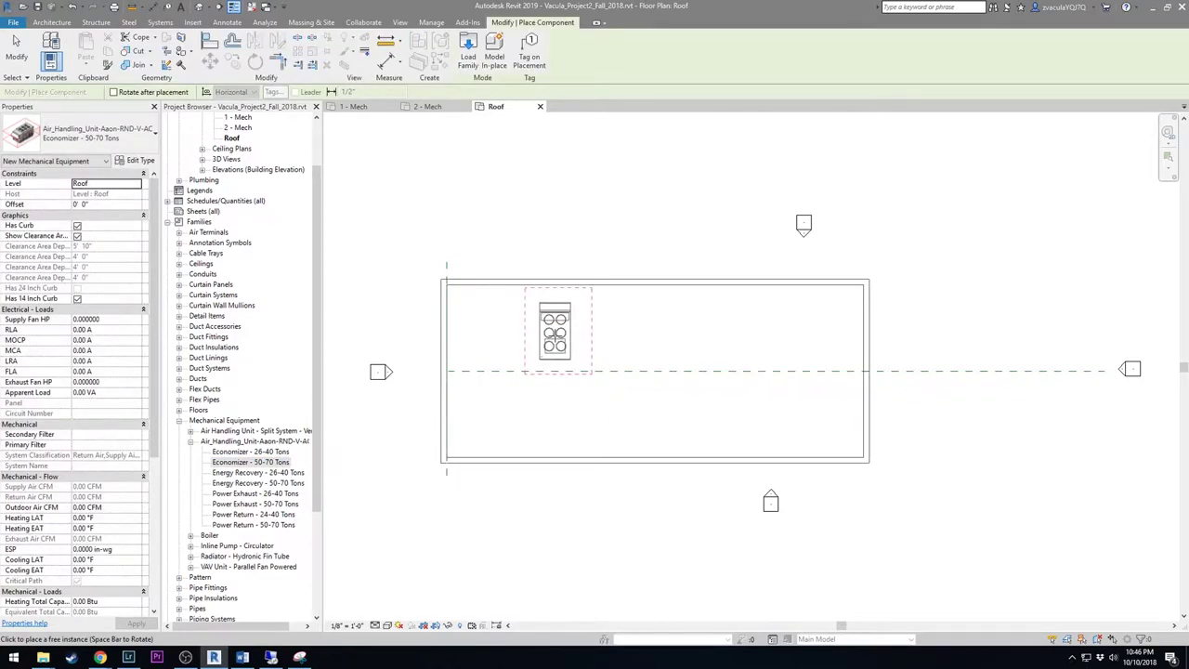
pyautogui.scroll(3, 553, 339)
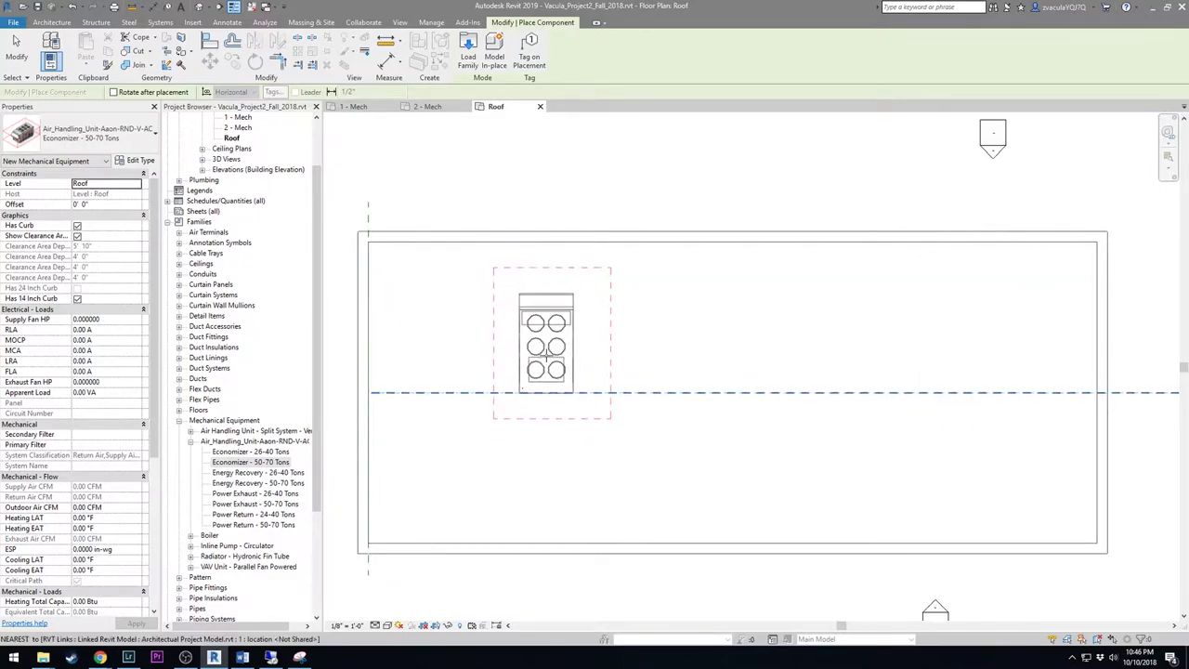
pyautogui.scroll(2, 552, 360)
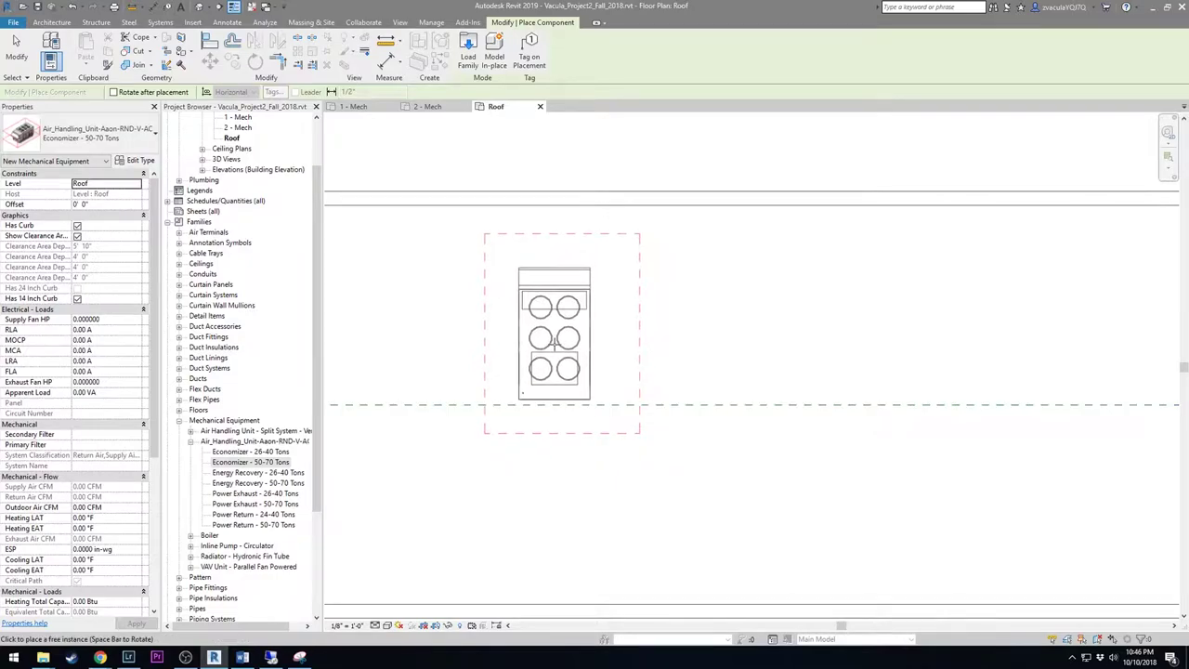
pyautogui.scroll(2, 554, 345)
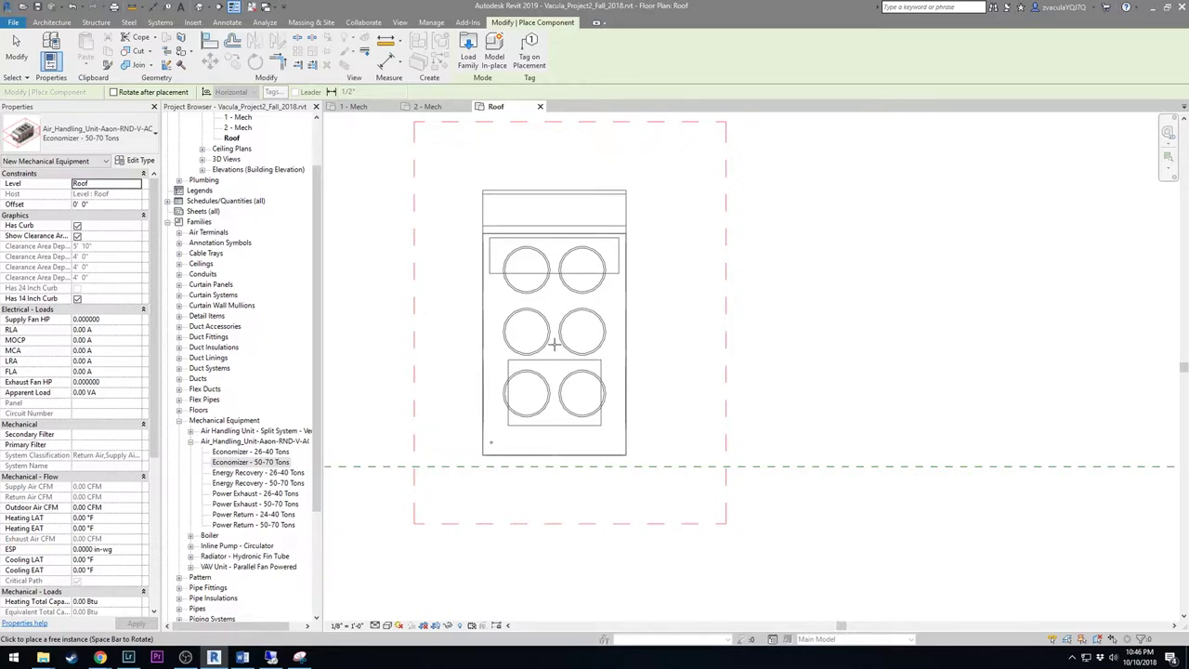
pyautogui.scroll(-2, 554, 344)
pyautogui.press('space')
pyautogui.press('space')
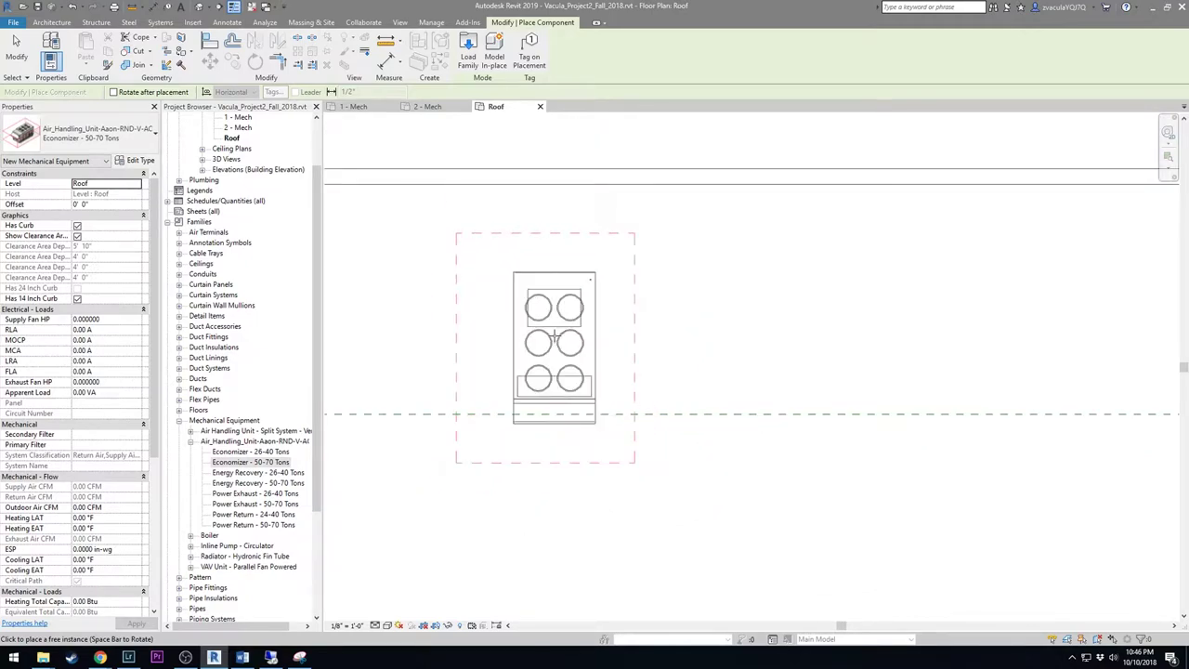
pyautogui.press('space')
pyautogui.click(552, 296)
pyautogui.press('Escape')
pyautogui.press('Escape')
# Rotate the placed air handling unit by 180 degrees
pyautogui.click(552, 295)
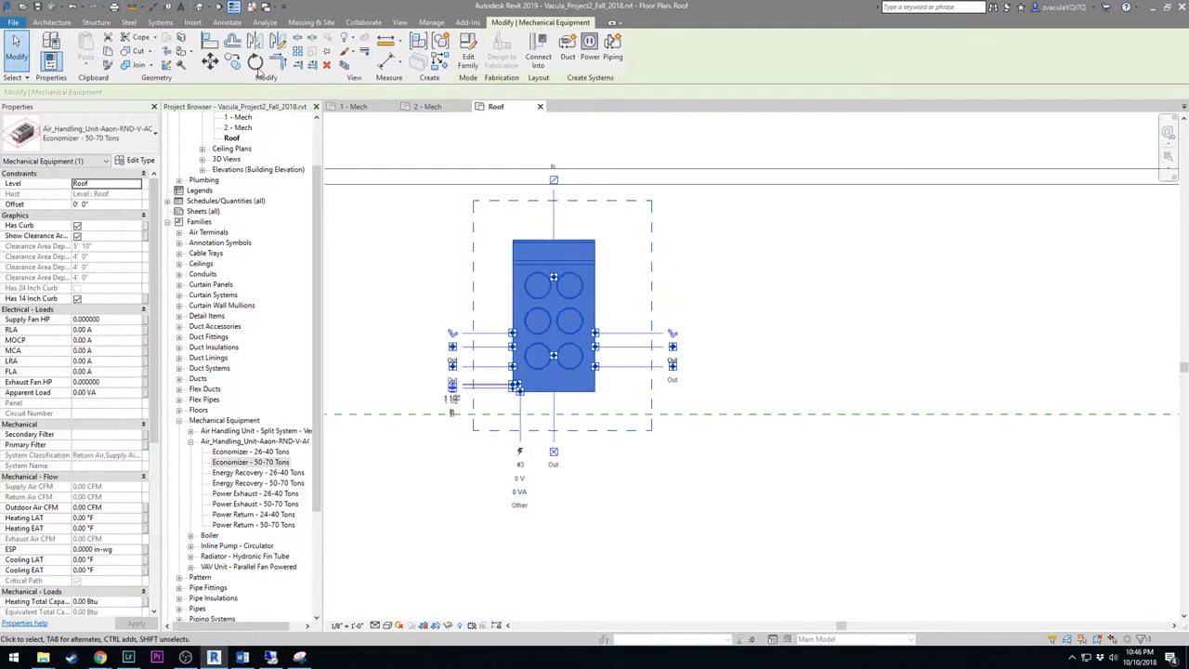
pyautogui.click(254, 62)
pyautogui.click(493, 146)
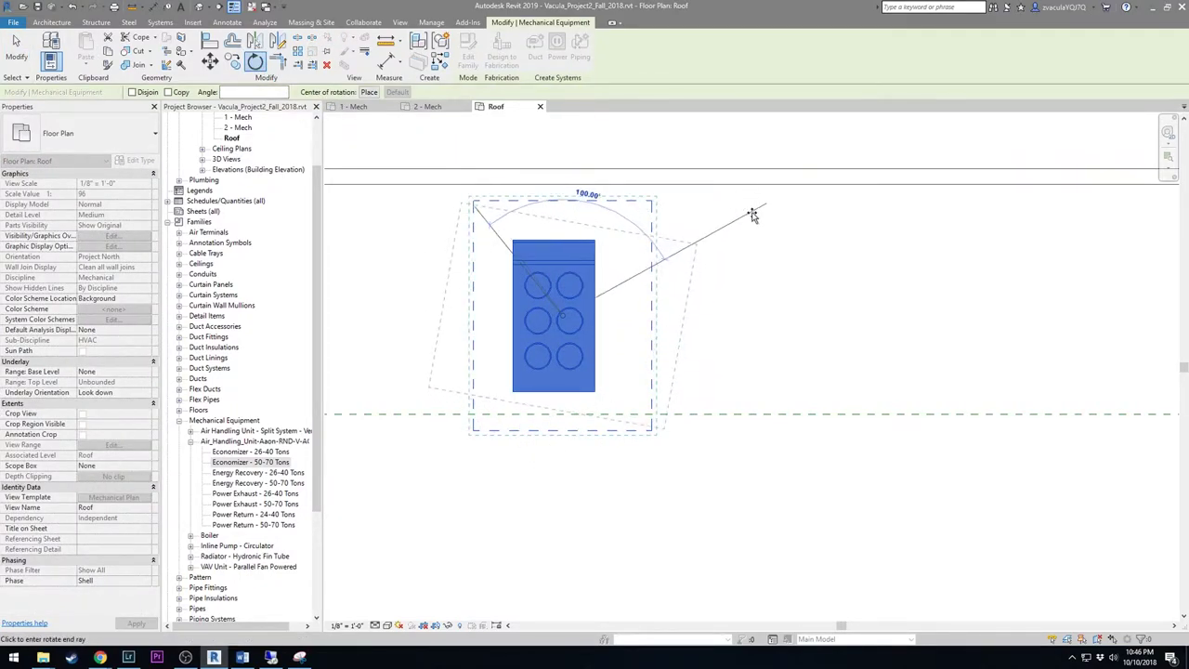
pyautogui.write('180')
pyautogui.press('Return')
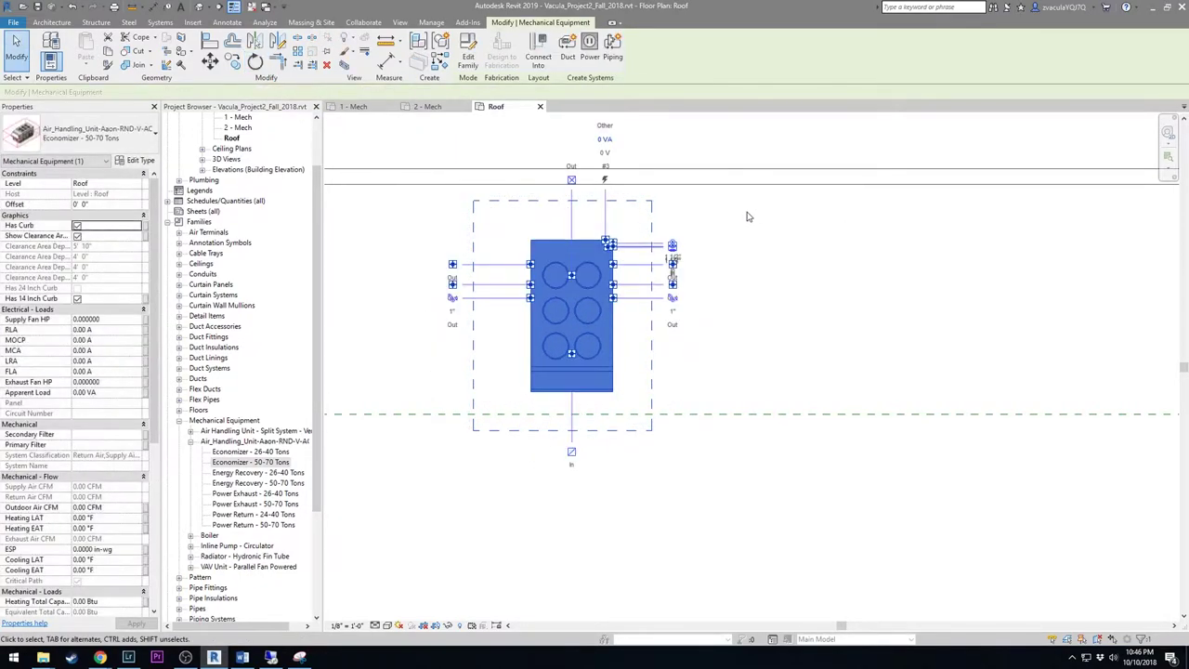
# Move the air handling unit right and down so that it straddles the roof's dashed horizontal centerline
pyautogui.scroll(-2, 739, 268)
pyautogui.moveTo(655, 316); pyautogui.dragTo(682, 372)
pyautogui.click(844, 296)
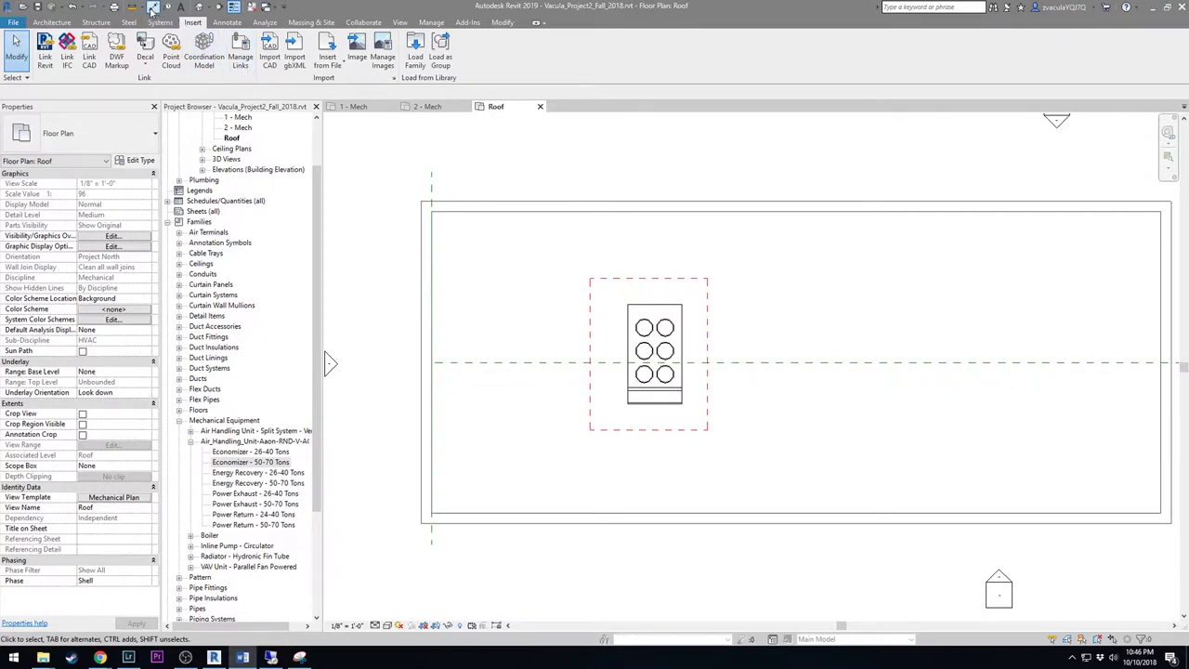
# Add an aligned dimension from the roof's left inner wall line to the left side of the air handling unit
pyautogui.click(226, 24)
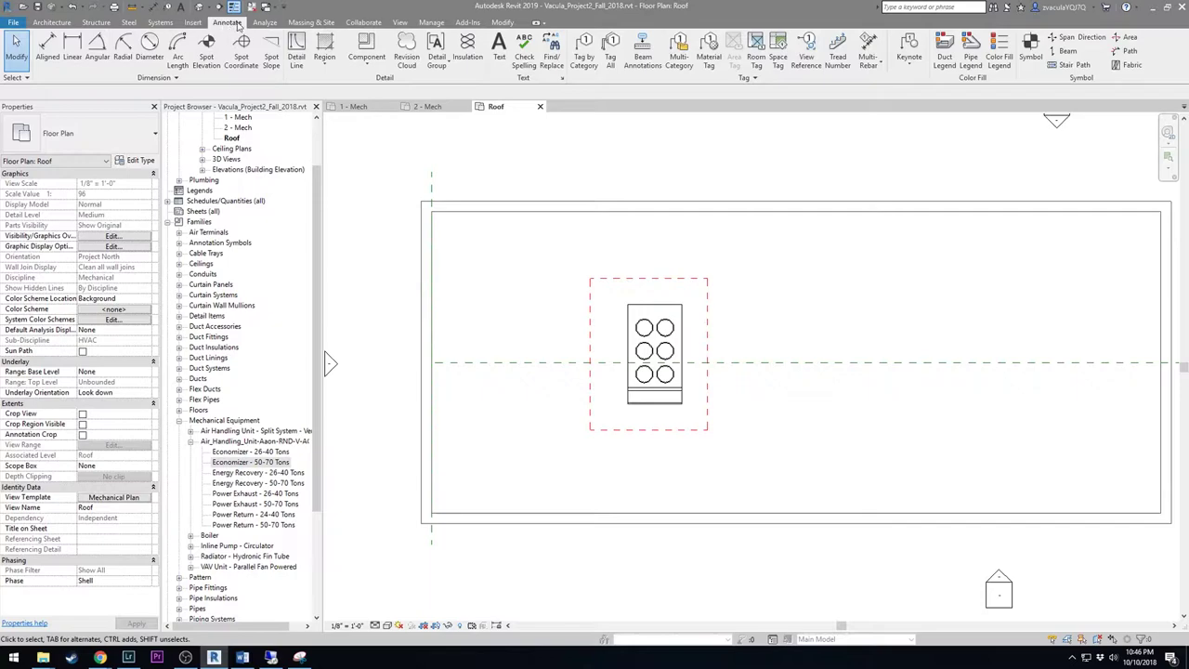
pyautogui.click(154, 7)
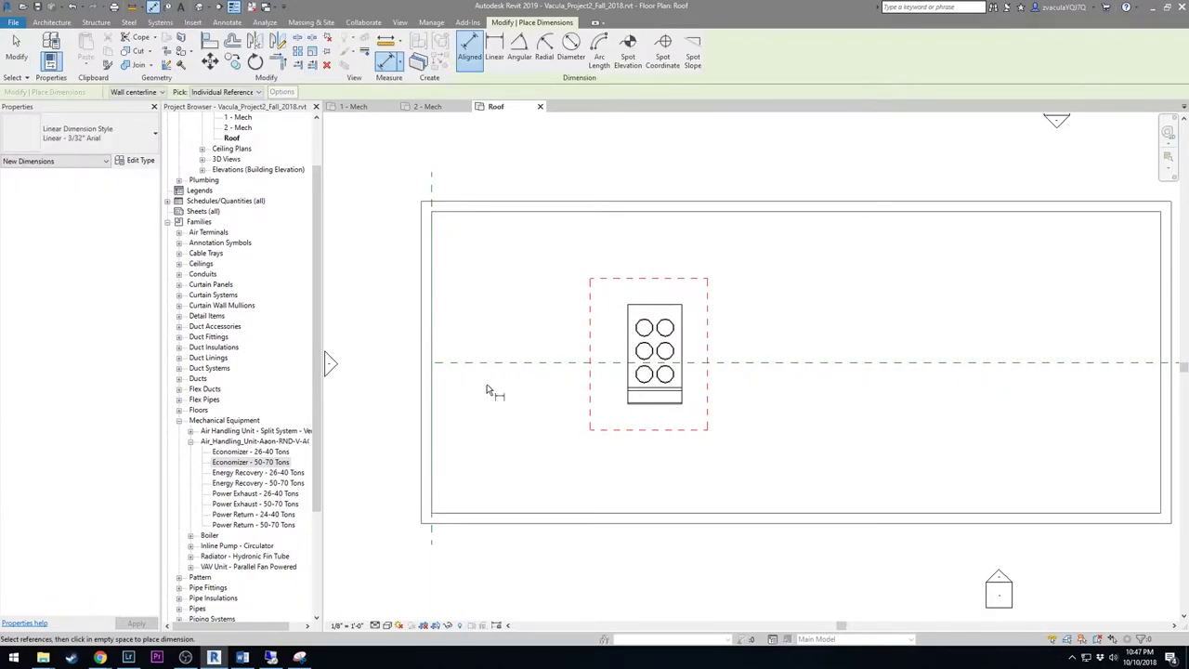
pyautogui.click(433, 434)
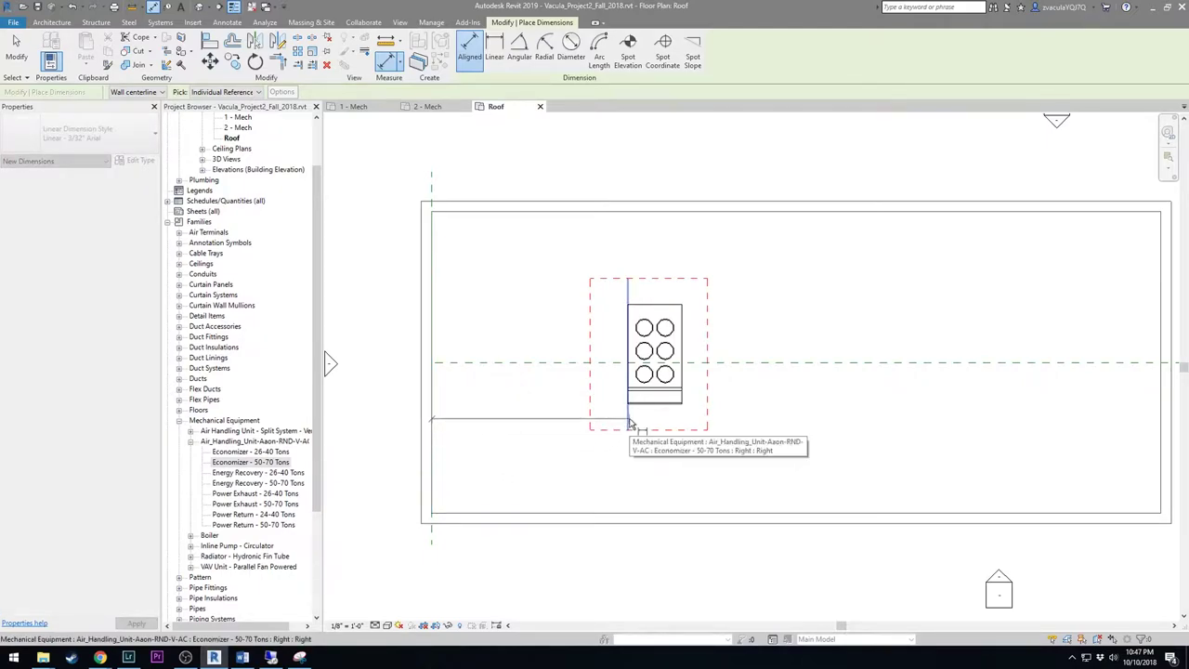
pyautogui.scroll(2, 629, 425)
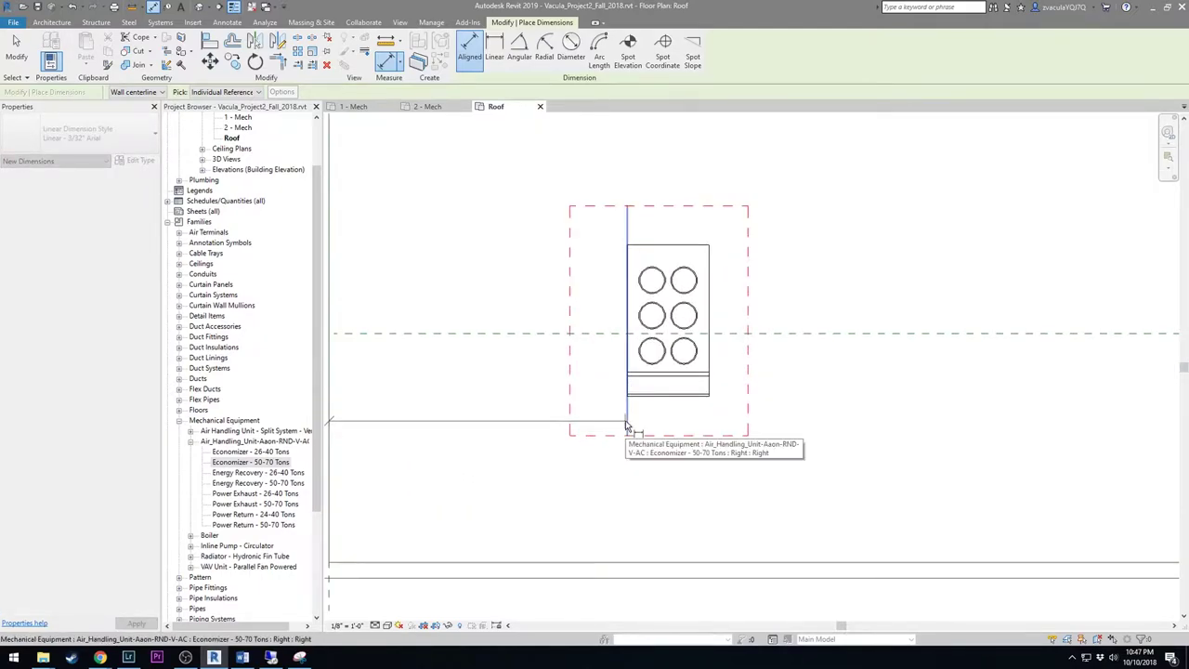
pyautogui.click(629, 424)
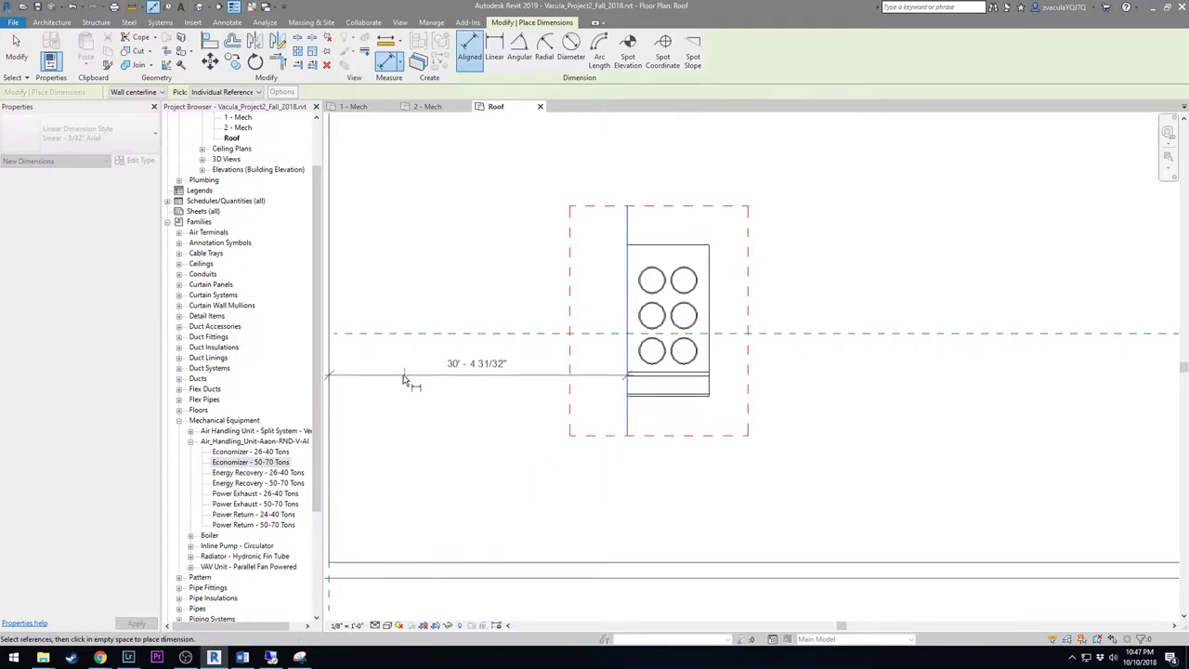
pyautogui.click(444, 375)
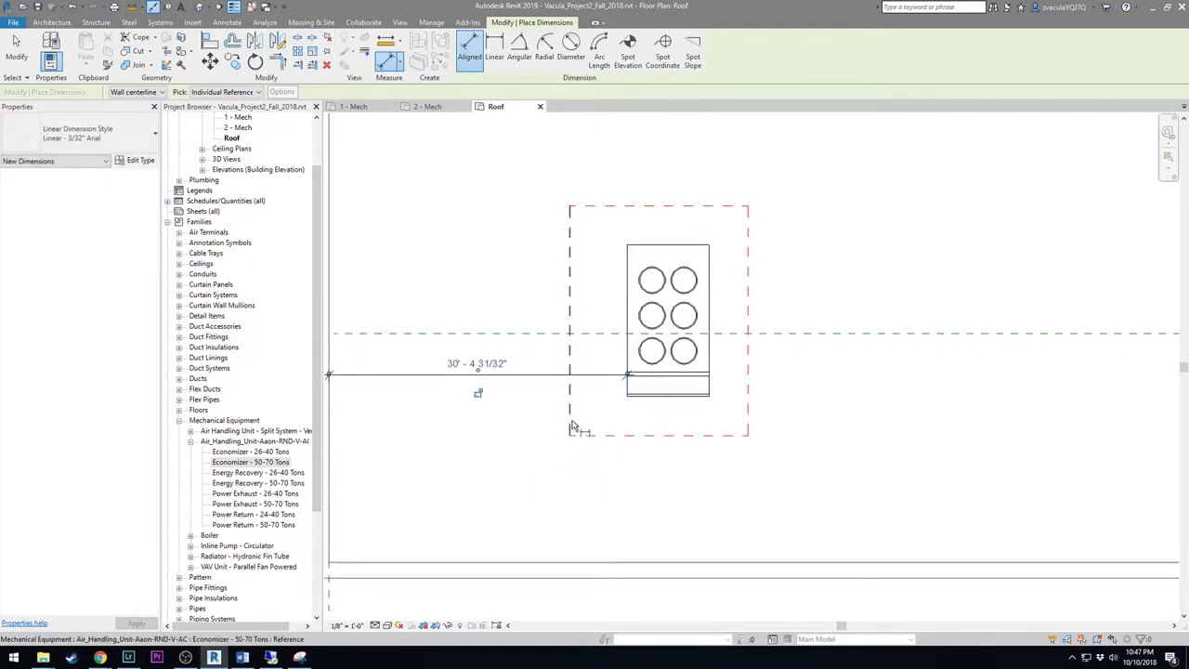
# Add an aligned dimension from the roof's lower inner wall line to the bottom edge of the air handling unit
pyautogui.click(696, 563)
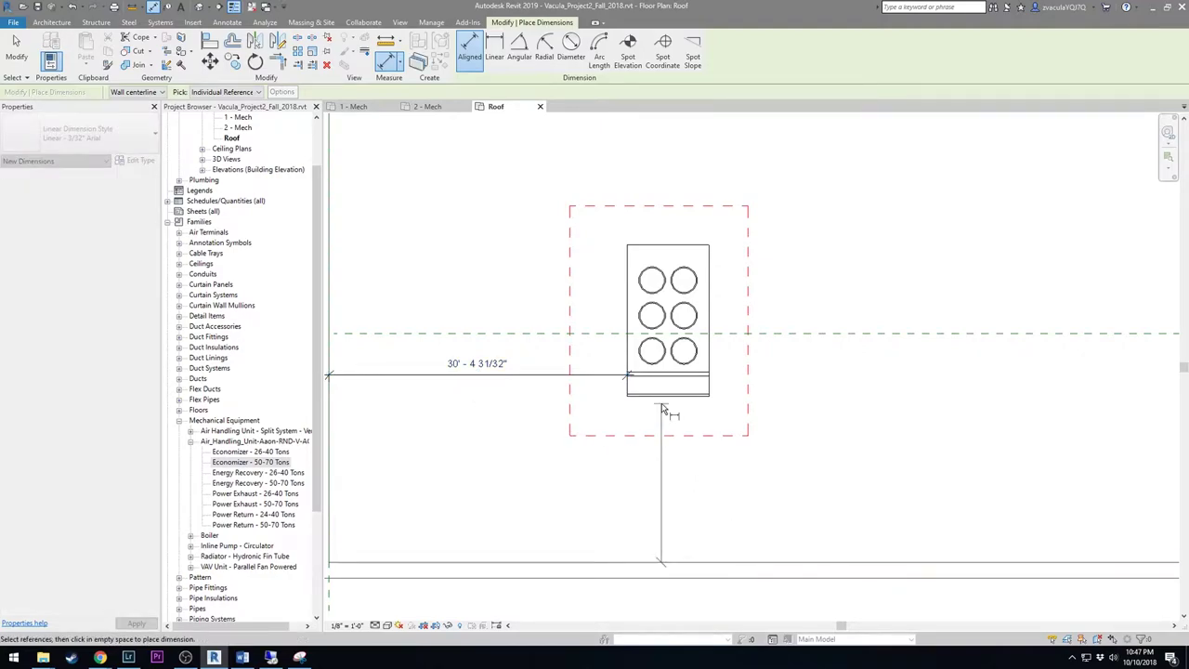
pyautogui.scroll(2, 662, 409)
pyautogui.scroll(3, 645, 399)
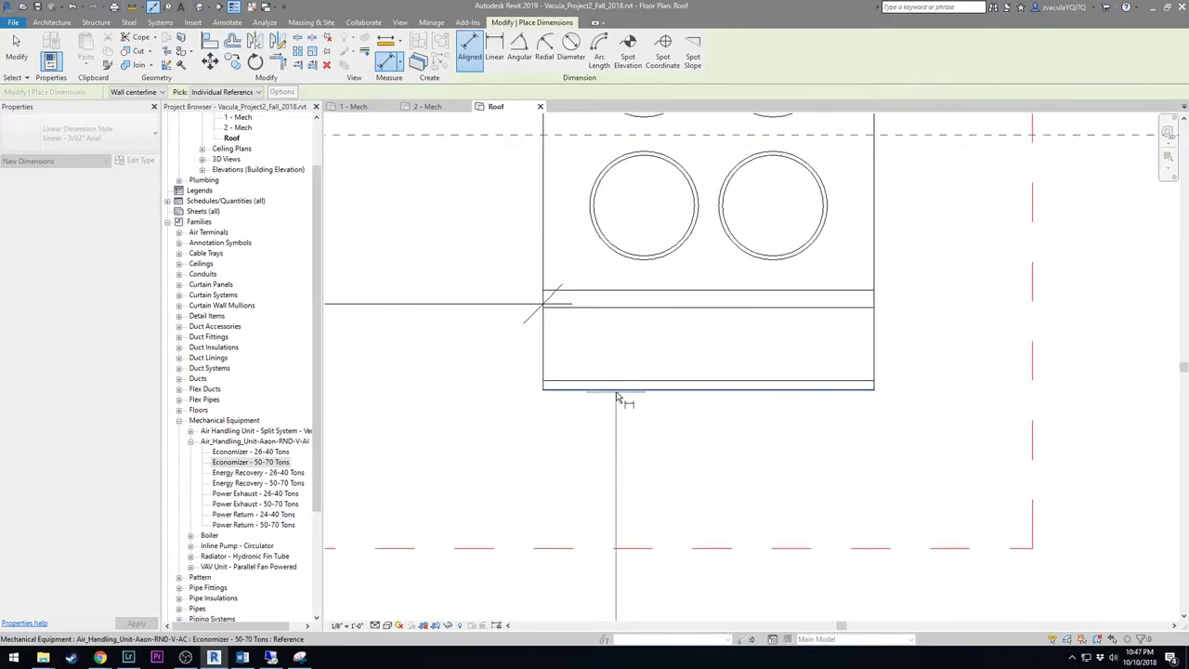
pyautogui.scroll(2, 616, 397)
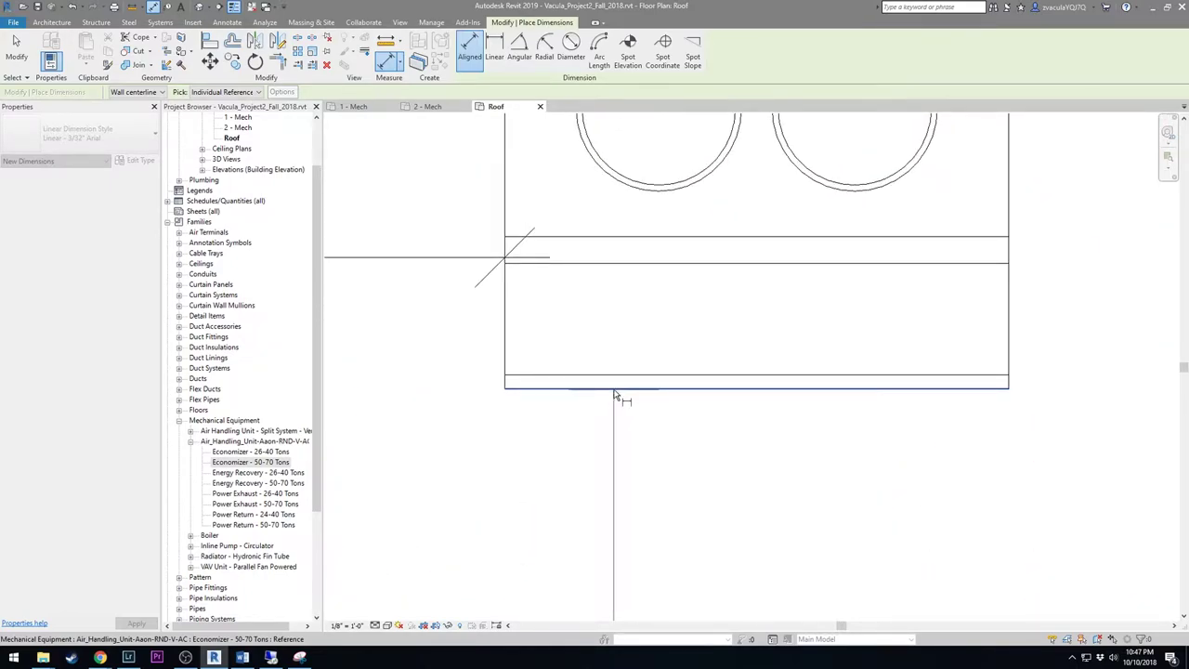
pyautogui.scroll(-5, 614, 394)
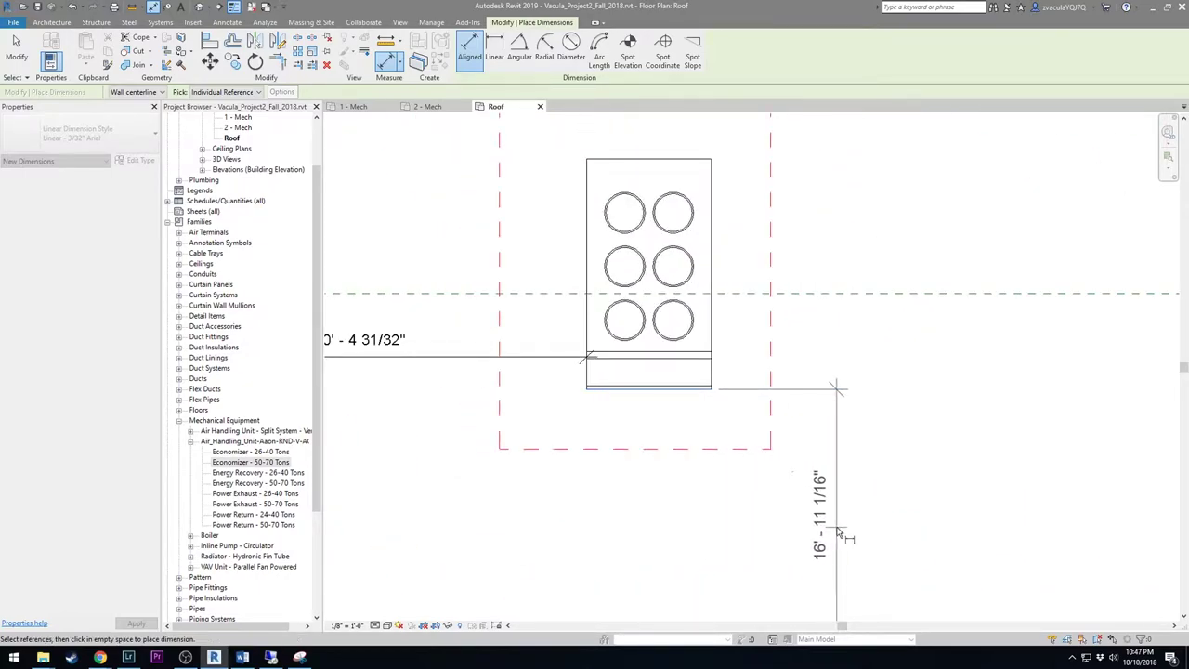
pyautogui.click(836, 530)
pyautogui.scroll(-2, 839, 534)
pyautogui.press('Escape')
pyautogui.press('Escape')
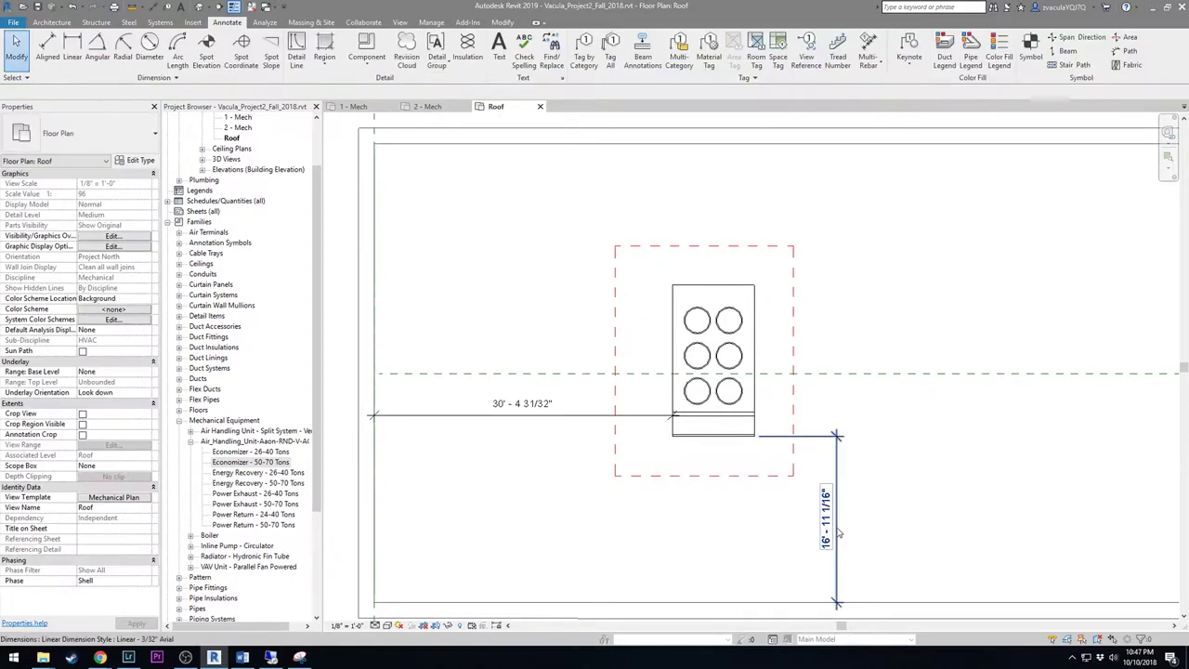
pyautogui.click(509, 406)
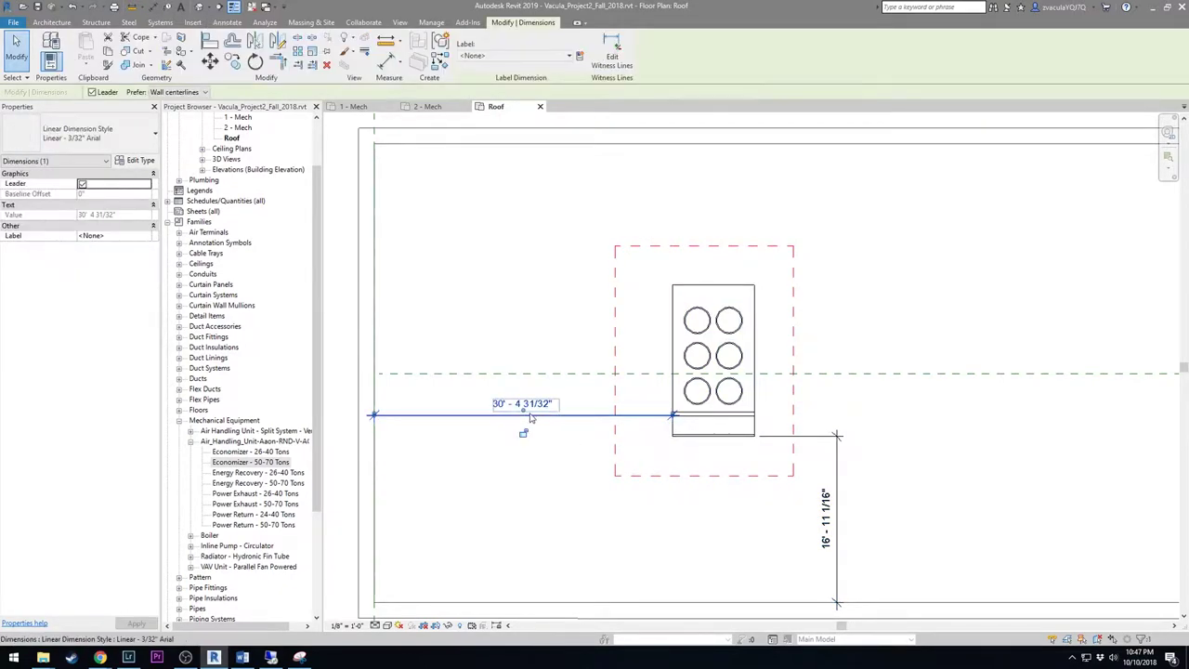
pyautogui.click(547, 409)
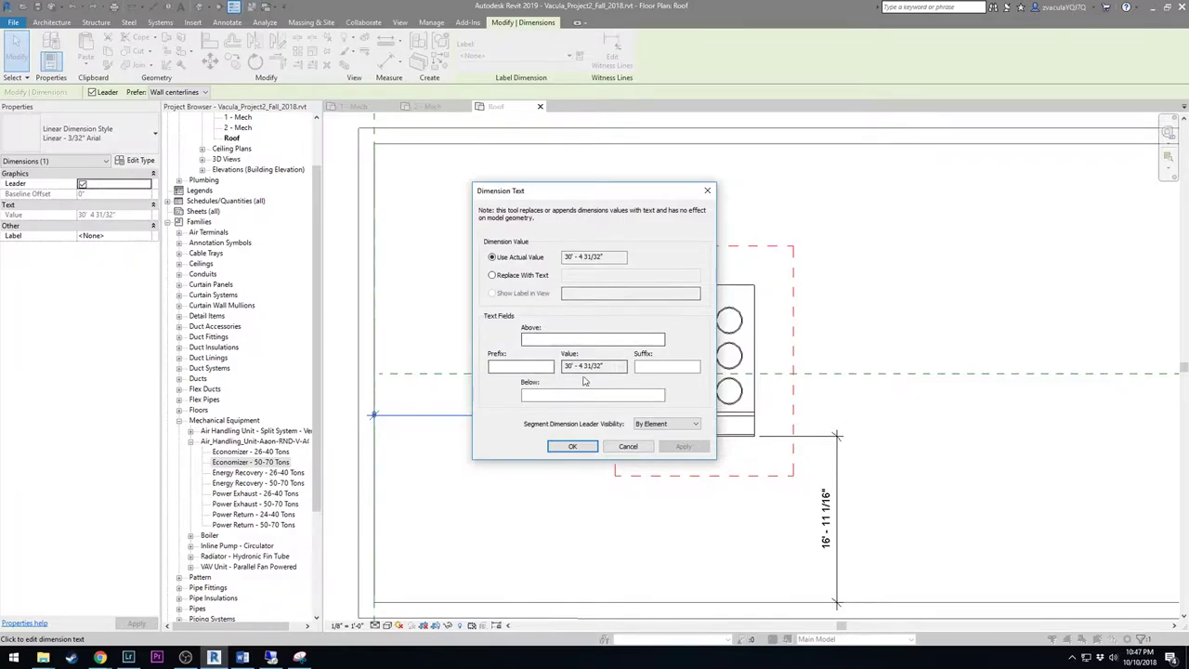
pyautogui.click(707, 190)
pyautogui.press('Escape')
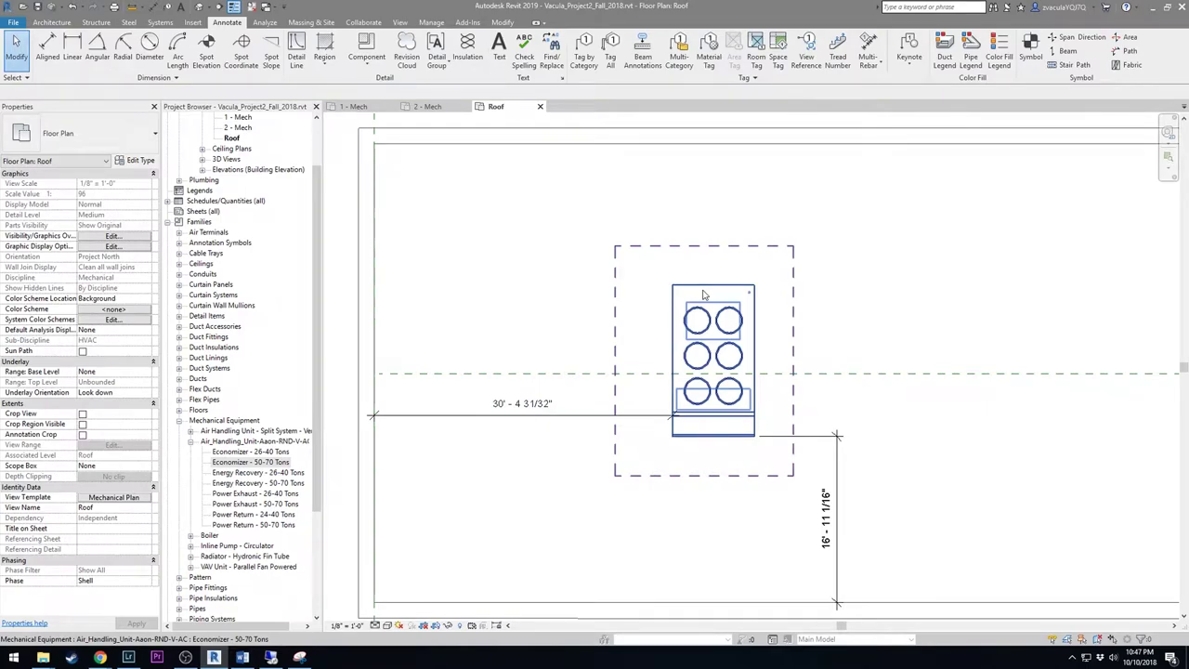
# Set the air handling unit's distance to 44' - 2" from the roof's left inner wall and 12' - 0" from its lower inner wall
pyautogui.click(703, 296)
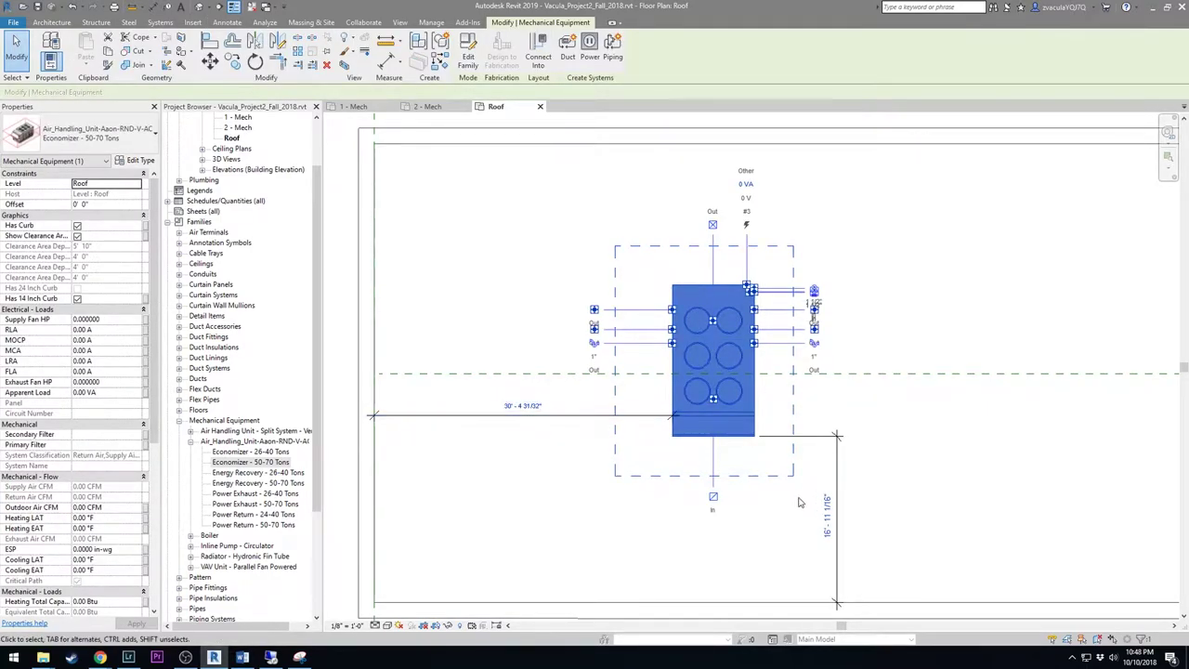
pyautogui.click(535, 406)
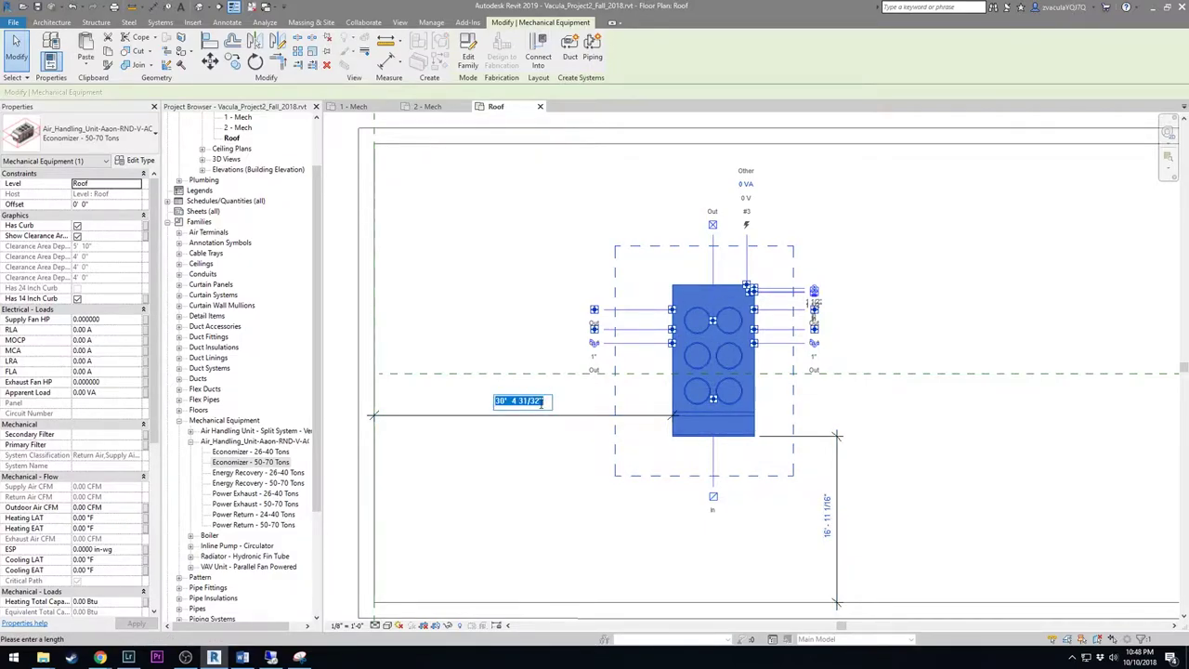
pyautogui.write("44' - 2")
pyautogui.press('Return')
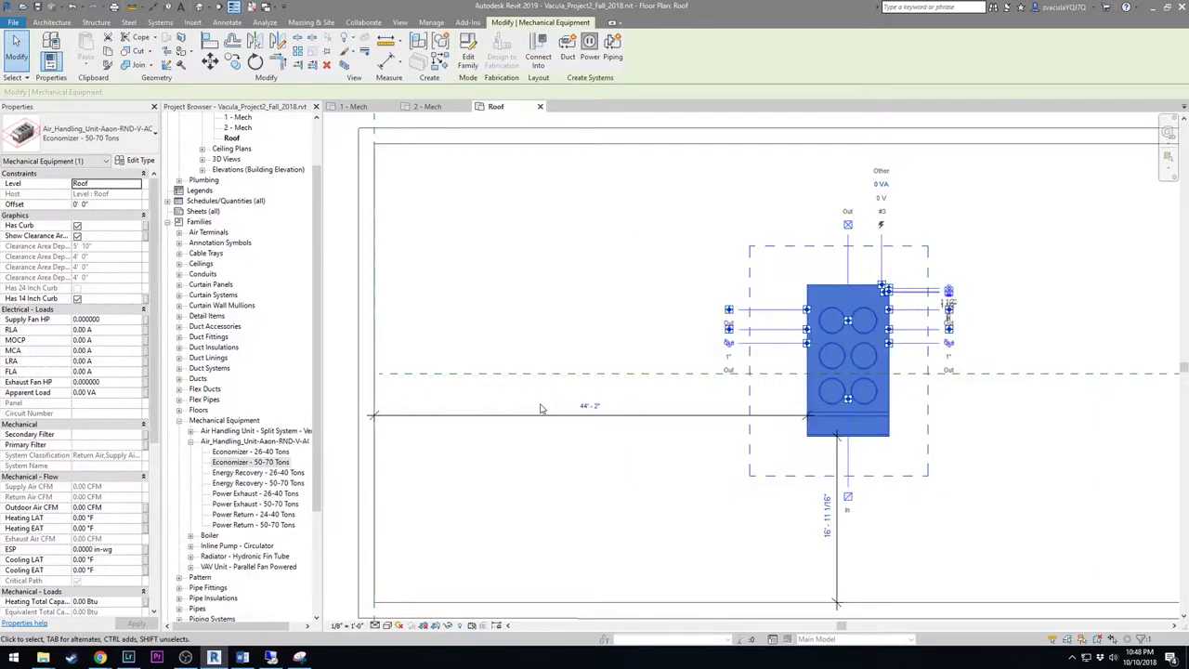
pyautogui.click(830, 533)
pyautogui.write('12')
pyautogui.press('Return')
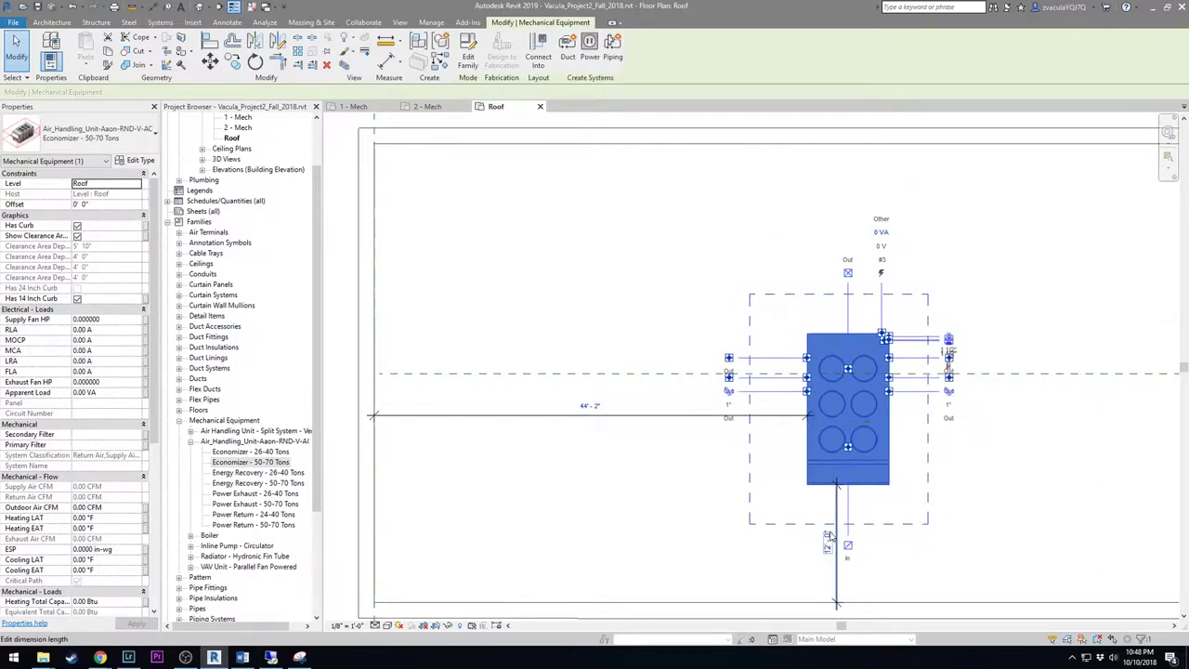
pyautogui.press('Escape')
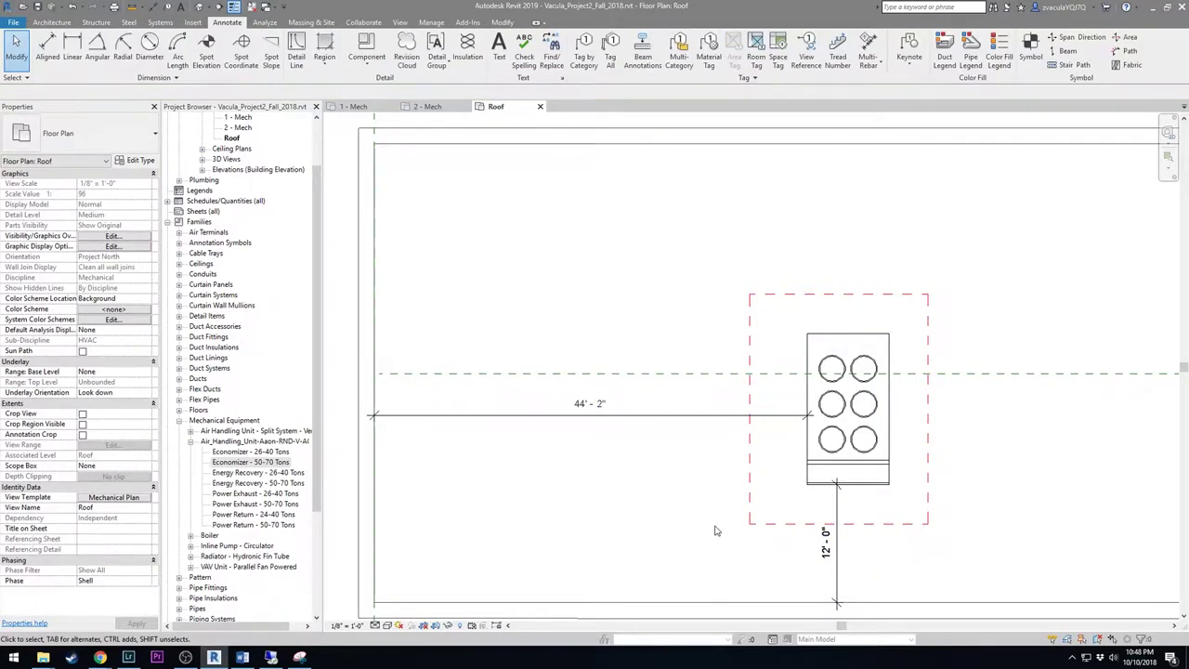
# Delete both the vertical and the horizontal positioning dimensions of the air handling unit
pyautogui.click(828, 543)
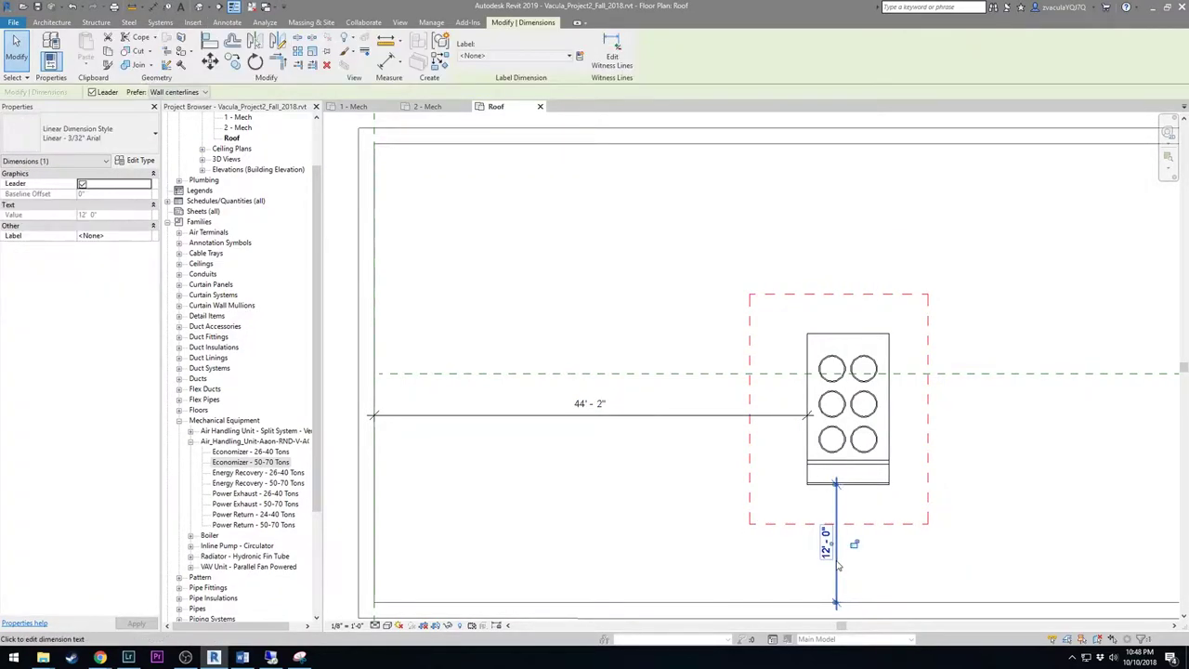
pyautogui.press('Delete')
pyautogui.click(712, 417)
pyautogui.press('Delete')
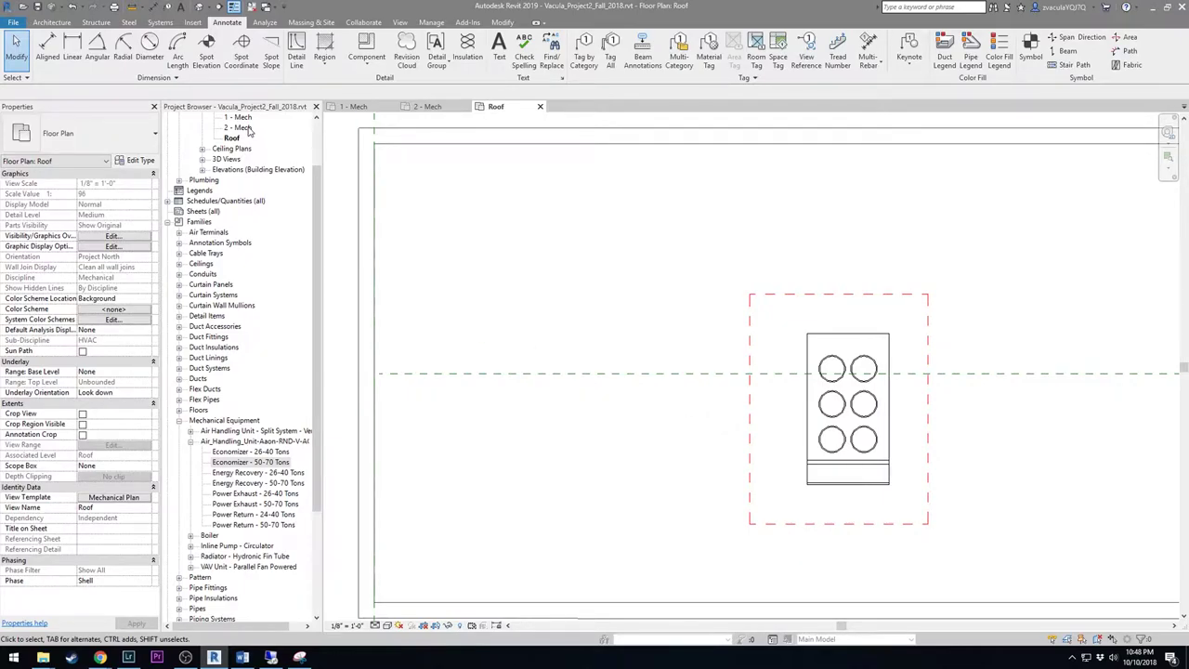
# Open the 2 - Mech floor plan and examine the air handling unit's position and duct connectors relative to the spaces and walls below
pyautogui.click(246, 129)
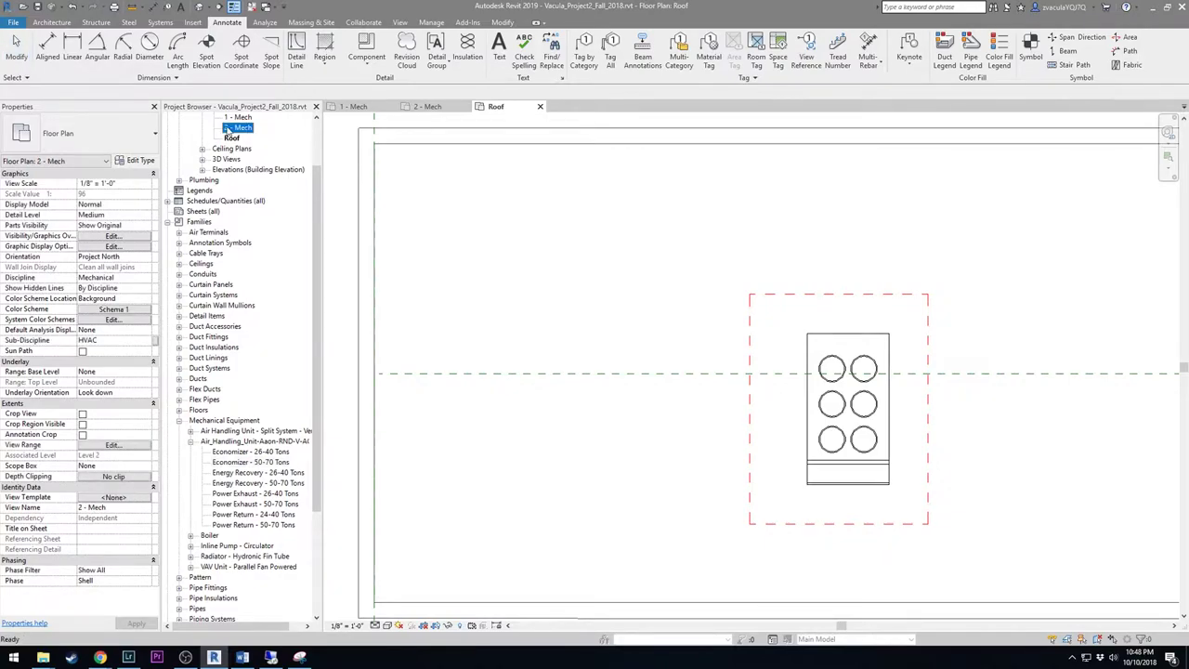
pyautogui.doubleClick(230, 128)
pyautogui.scroll(5, 632, 318)
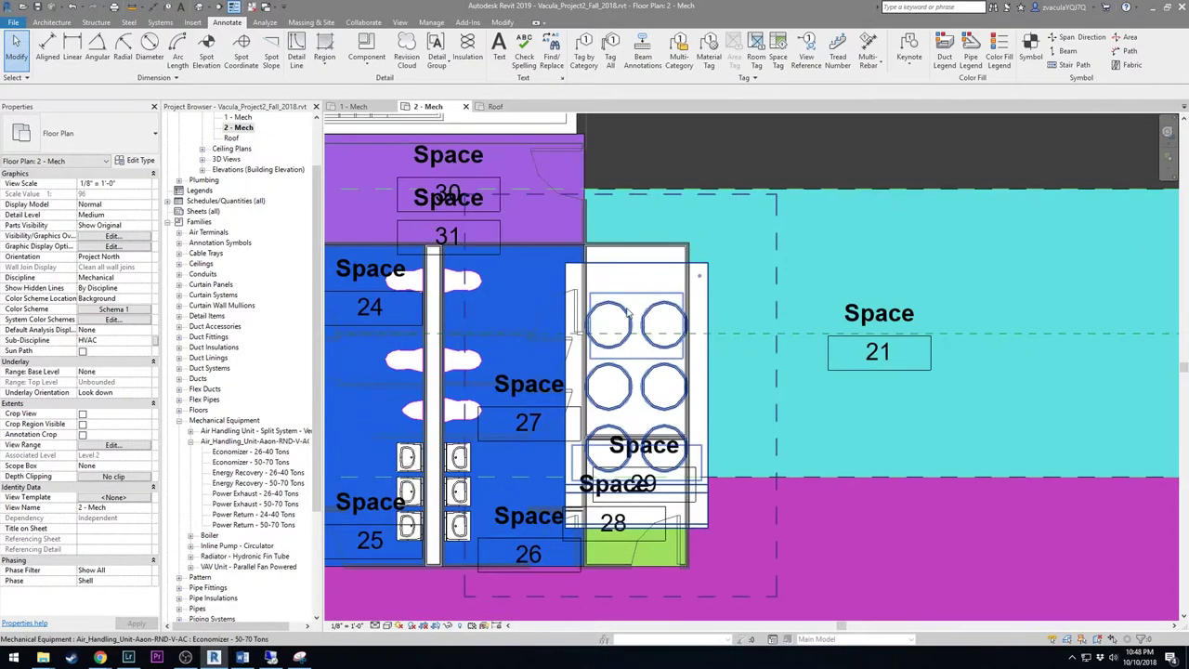
pyautogui.click(600, 298)
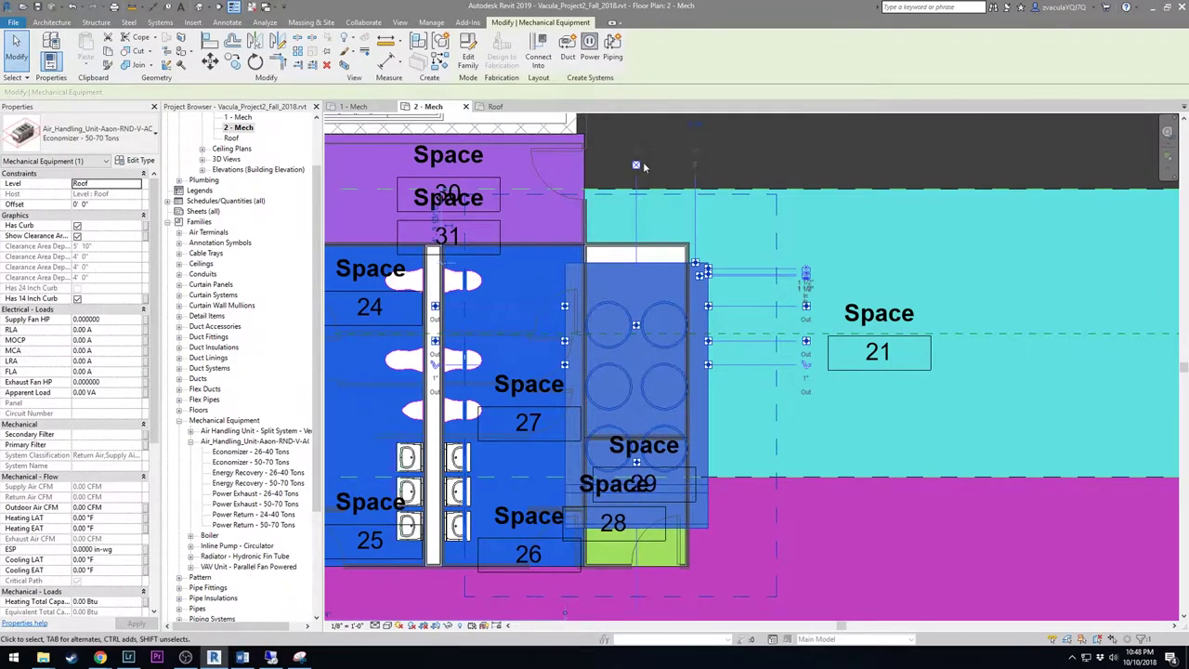
pyautogui.scroll(3, 646, 165)
pyautogui.scroll(-4, 640, 232)
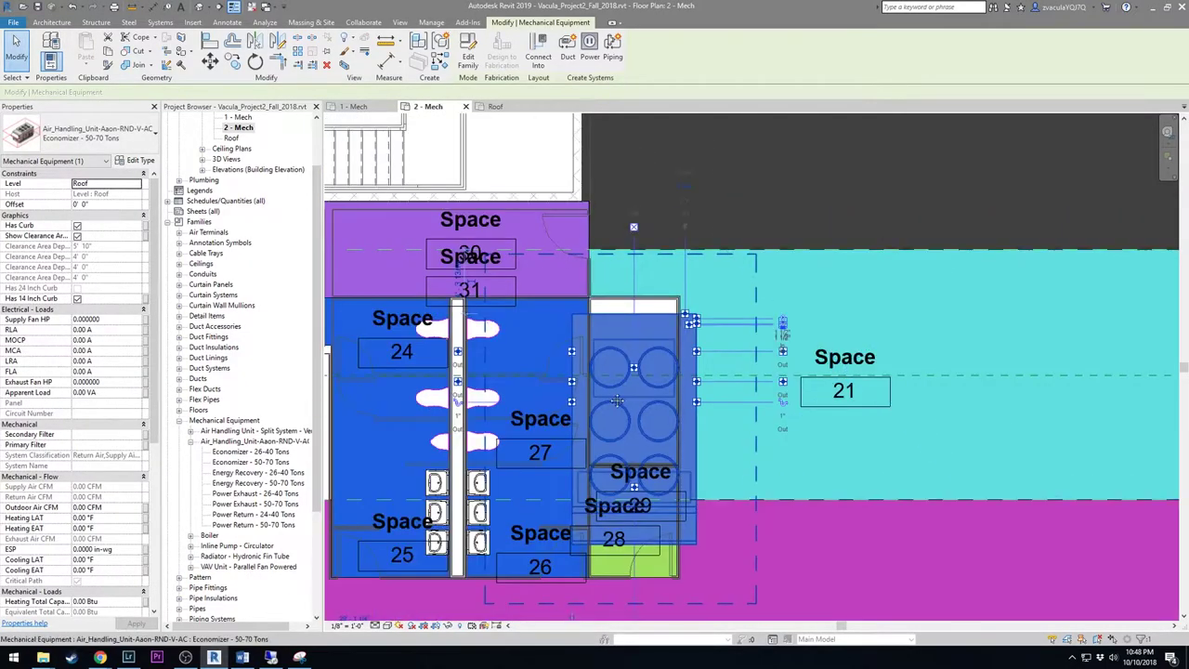
pyautogui.scroll(5, 657, 550)
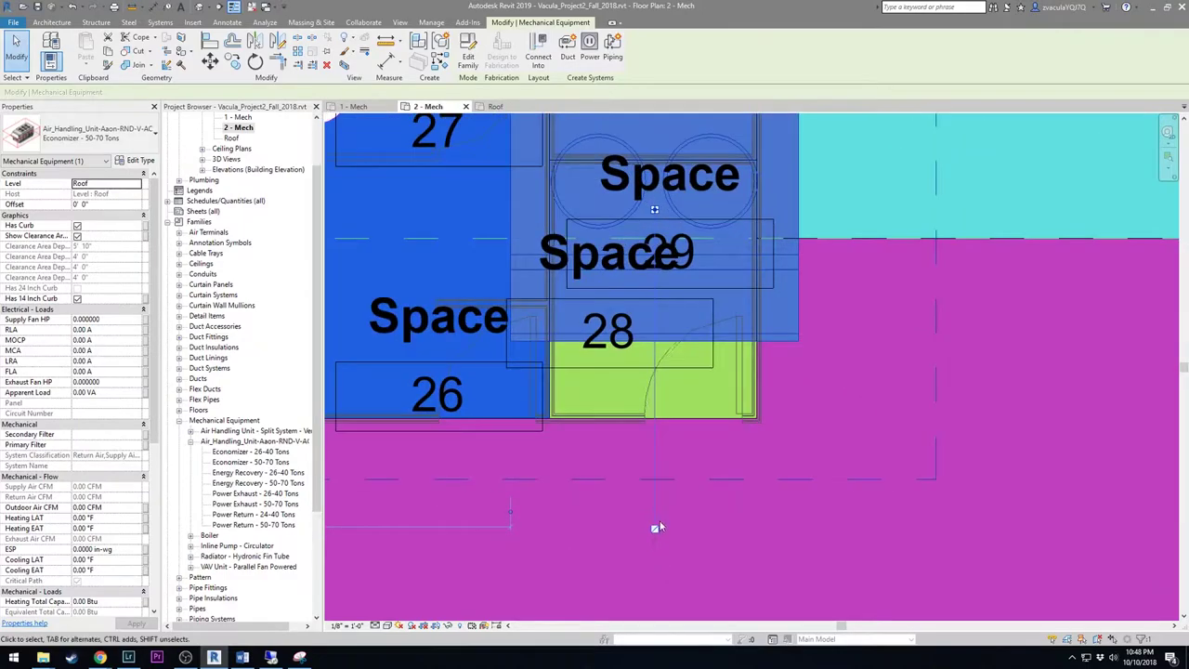
pyautogui.scroll(-2, 657, 527)
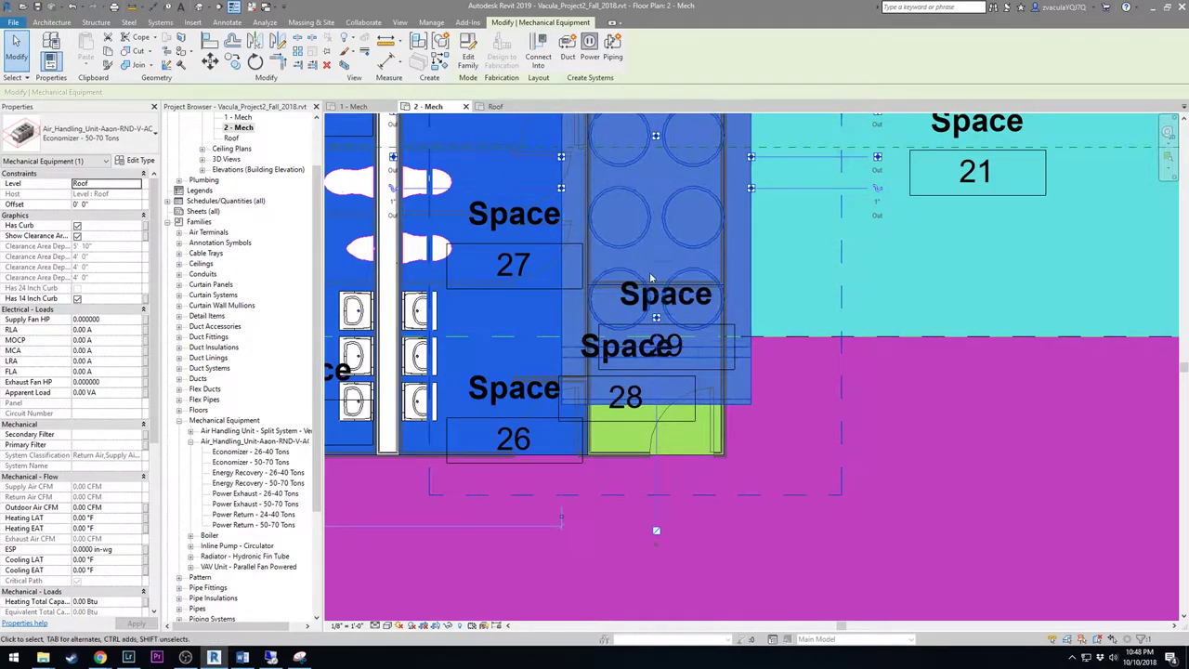
pyautogui.click(789, 302)
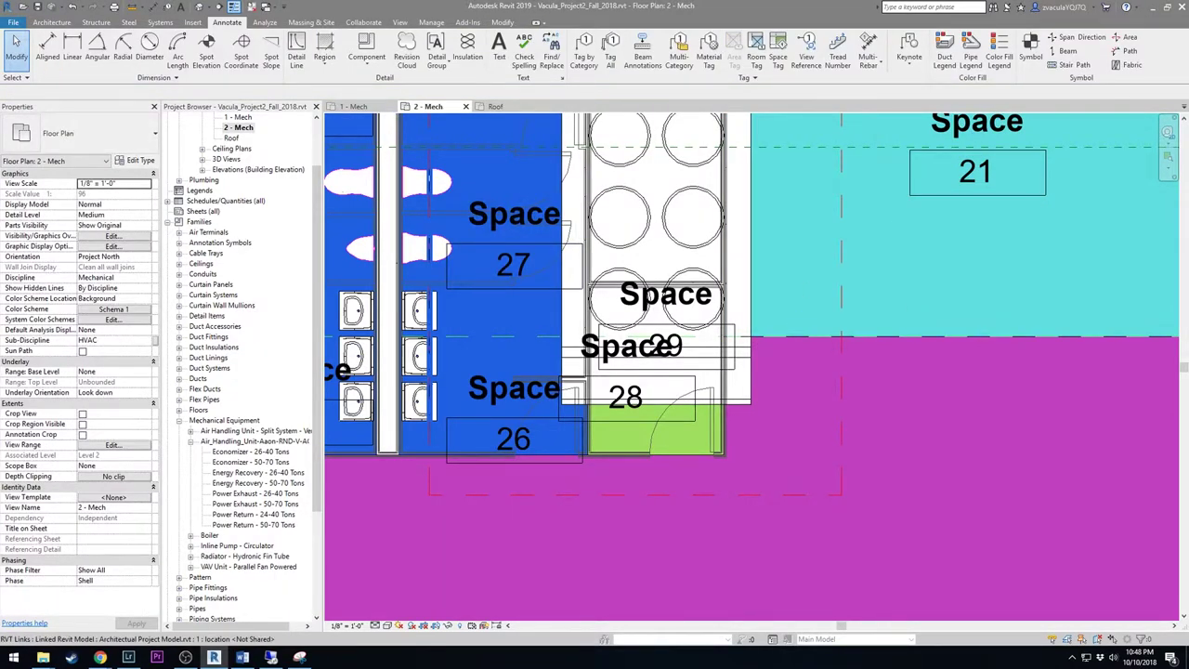
pyautogui.scroll(-2, 534, 358)
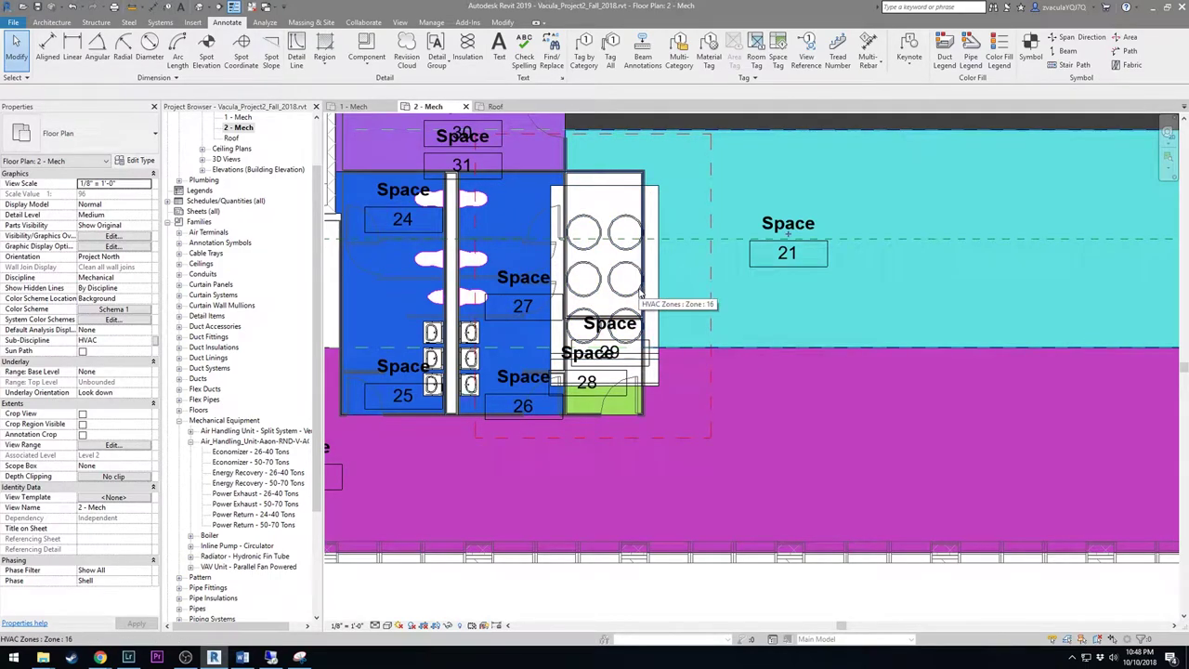
pyautogui.moveTo(631, 295); pyautogui.dragTo(639, 298, button='middle')
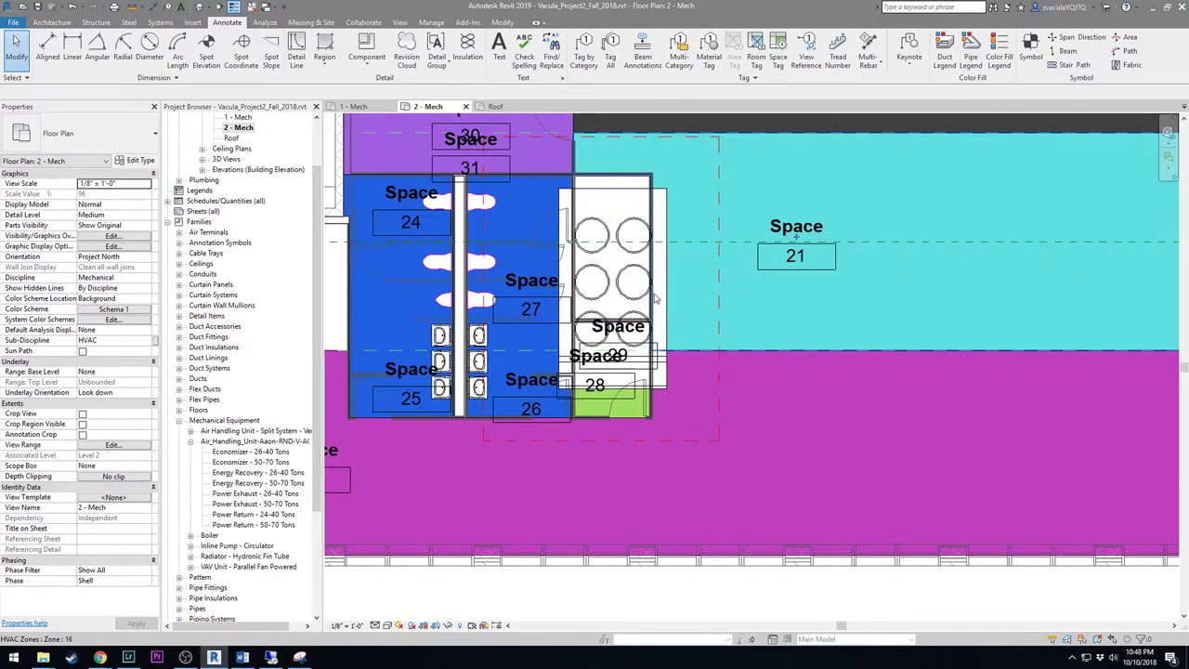
# On the Roof plan, create a vertical section line just left of the air handling unit, looking right through it
pyautogui.doubleClick(231, 137)
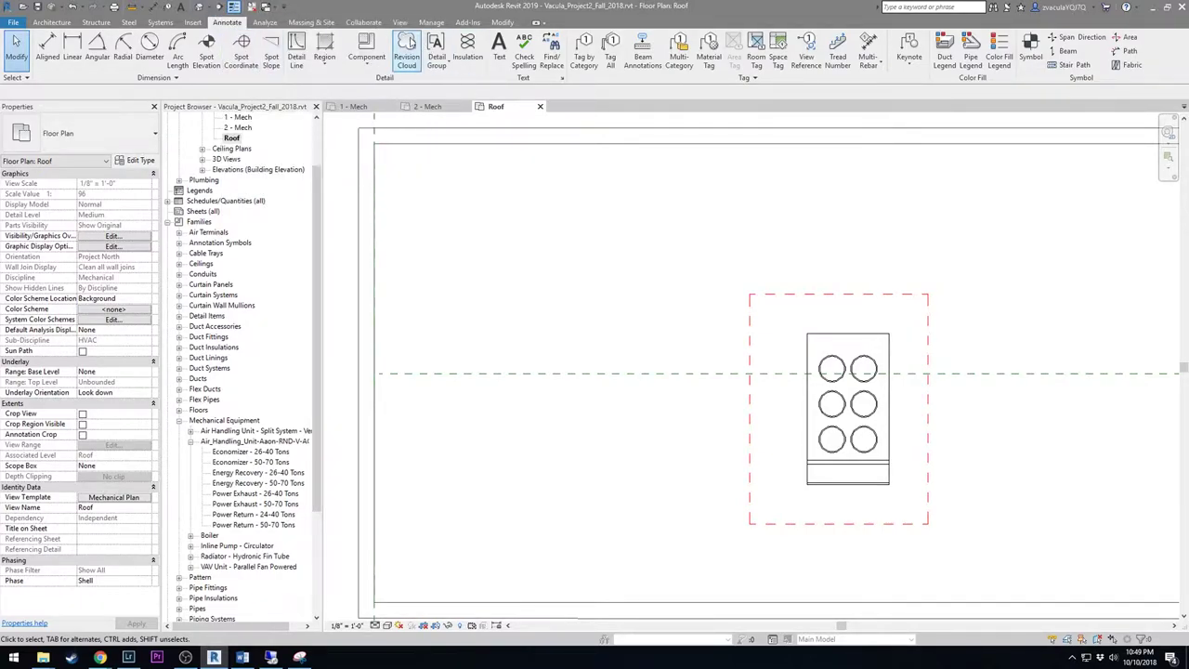
pyautogui.click(399, 22)
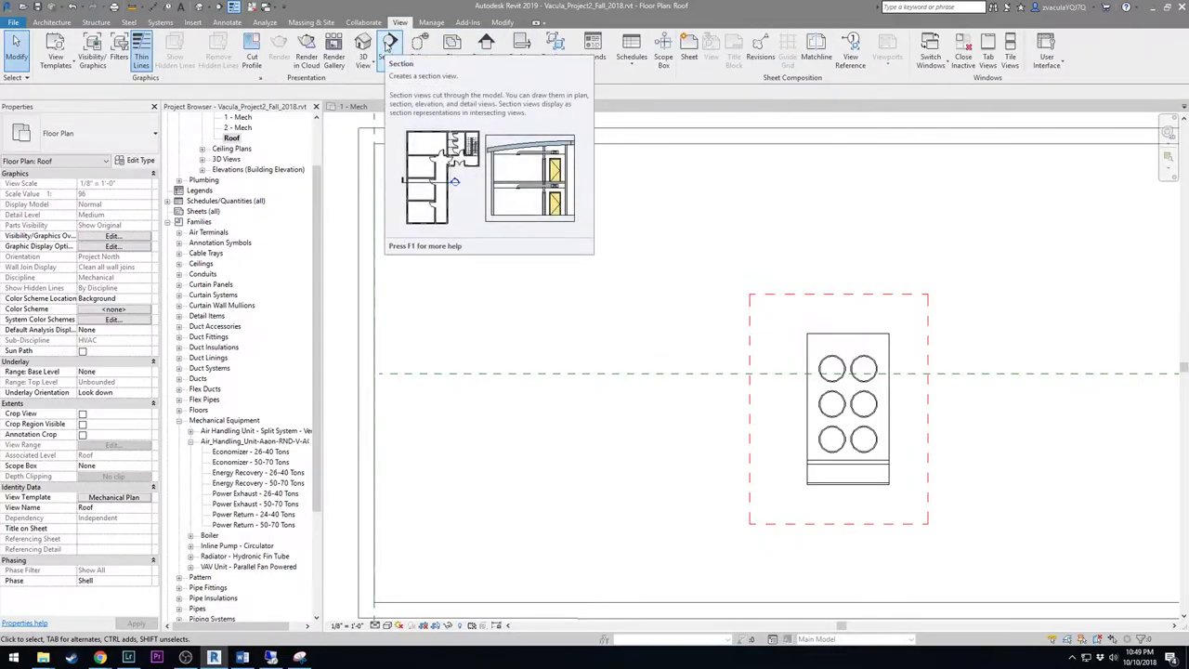
pyautogui.click(389, 45)
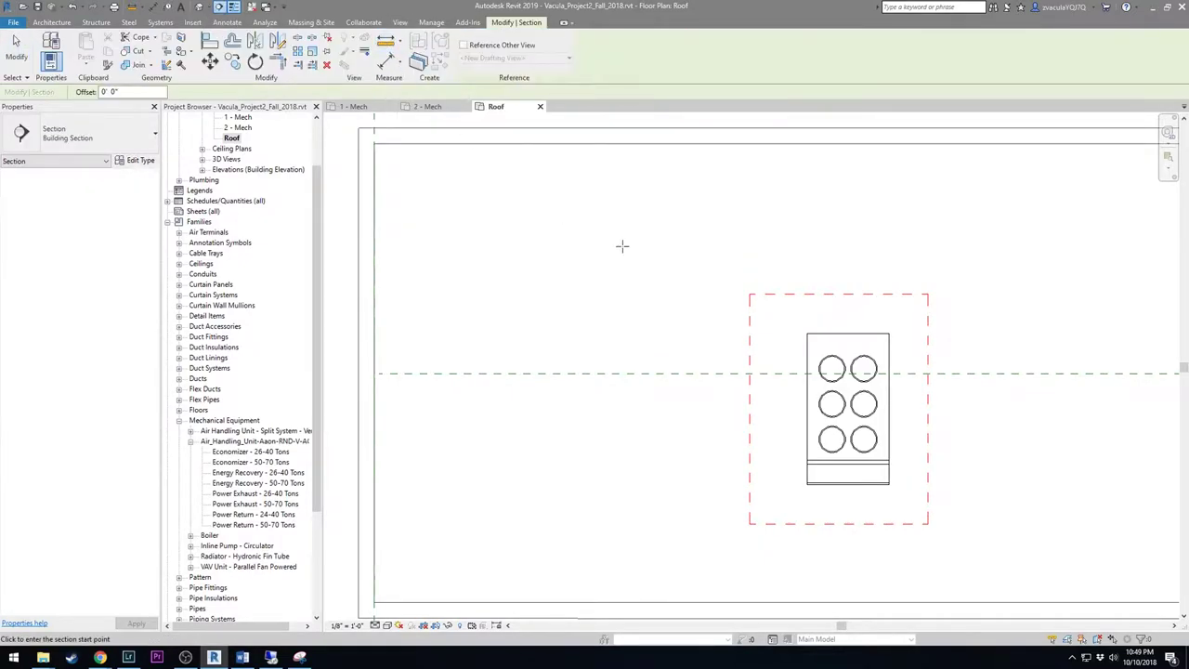
pyautogui.click(801, 284)
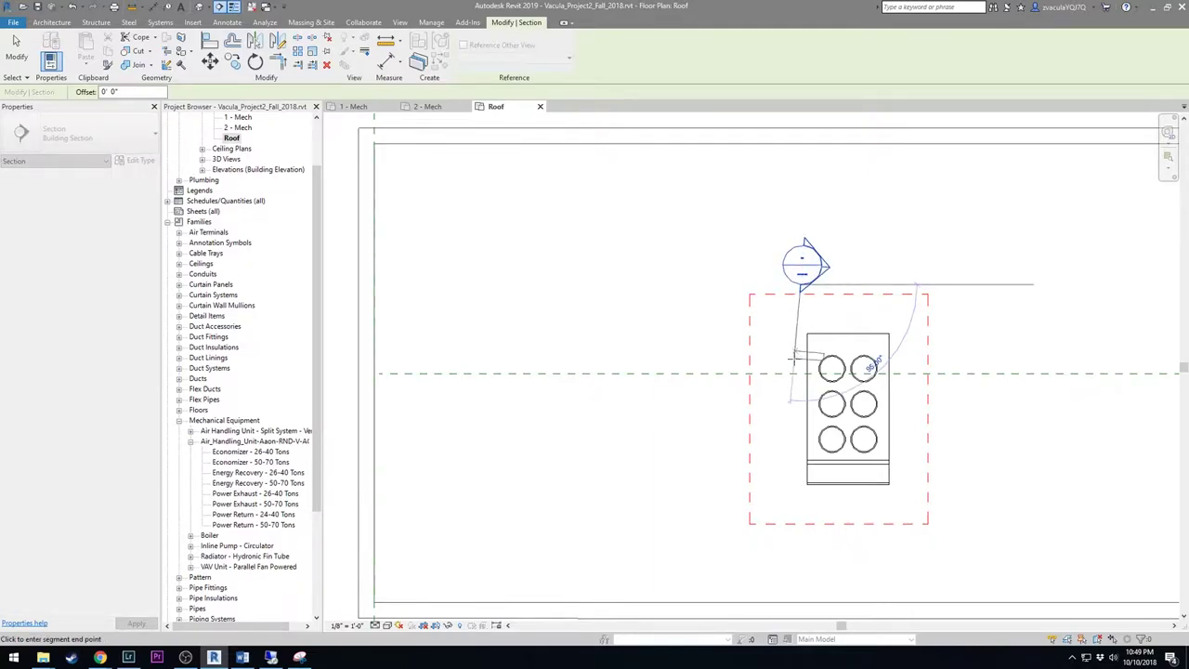
pyautogui.click(799, 560)
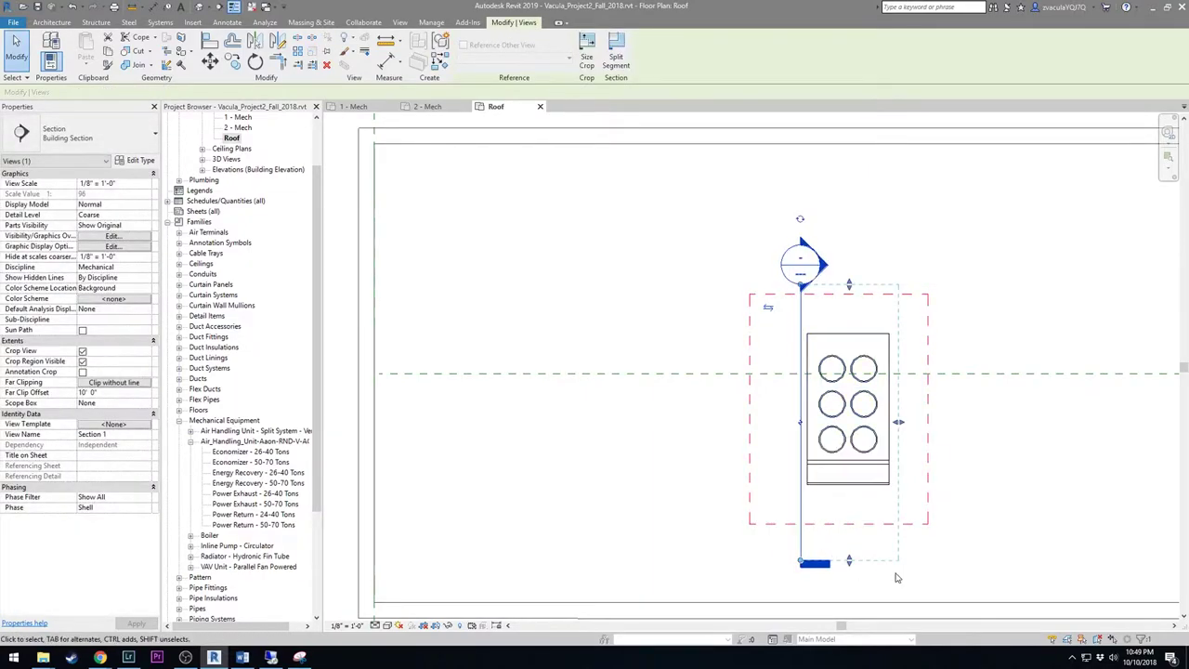
# Extend the vertical section's far clip past the right side of the air handling unit, to about 11' 9 1/2"
pyautogui.scroll(2, 873, 573)
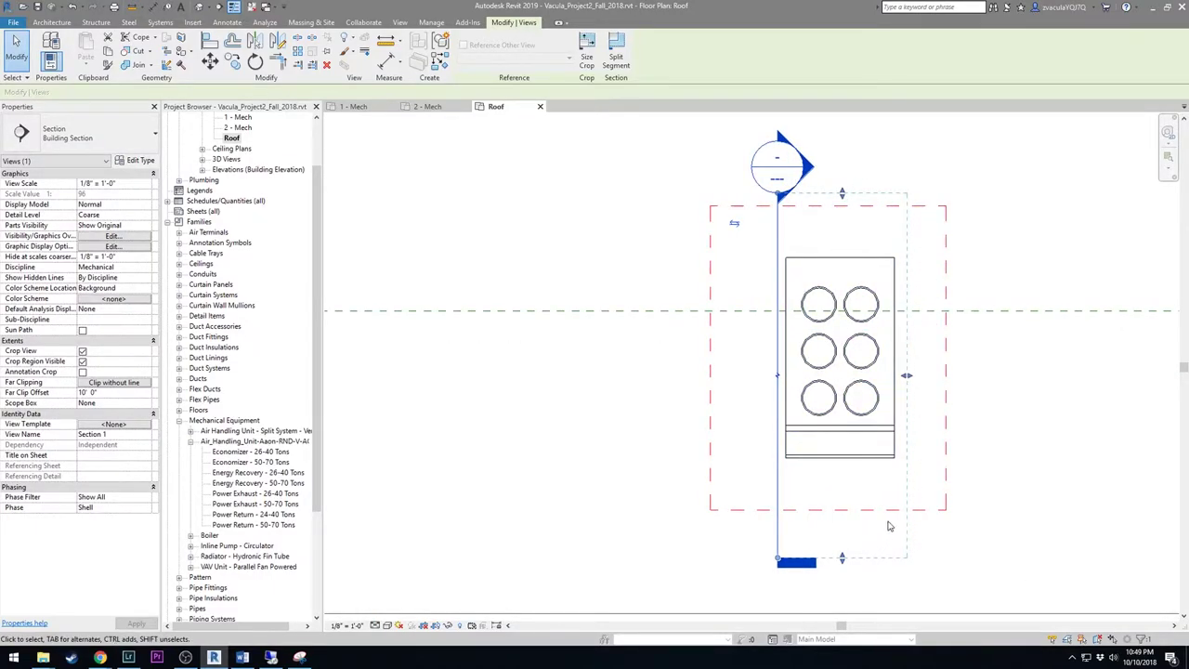
pyautogui.moveTo(906, 375); pyautogui.dragTo(799, 375)
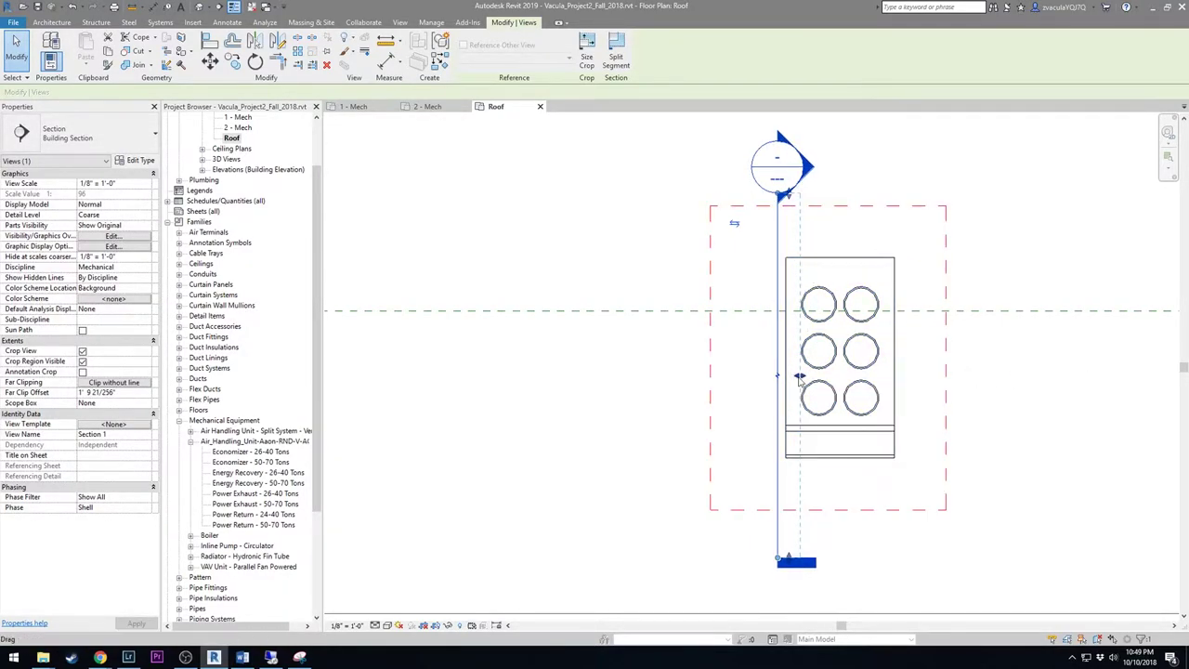
pyautogui.moveTo(799, 376); pyautogui.dragTo(928, 376)
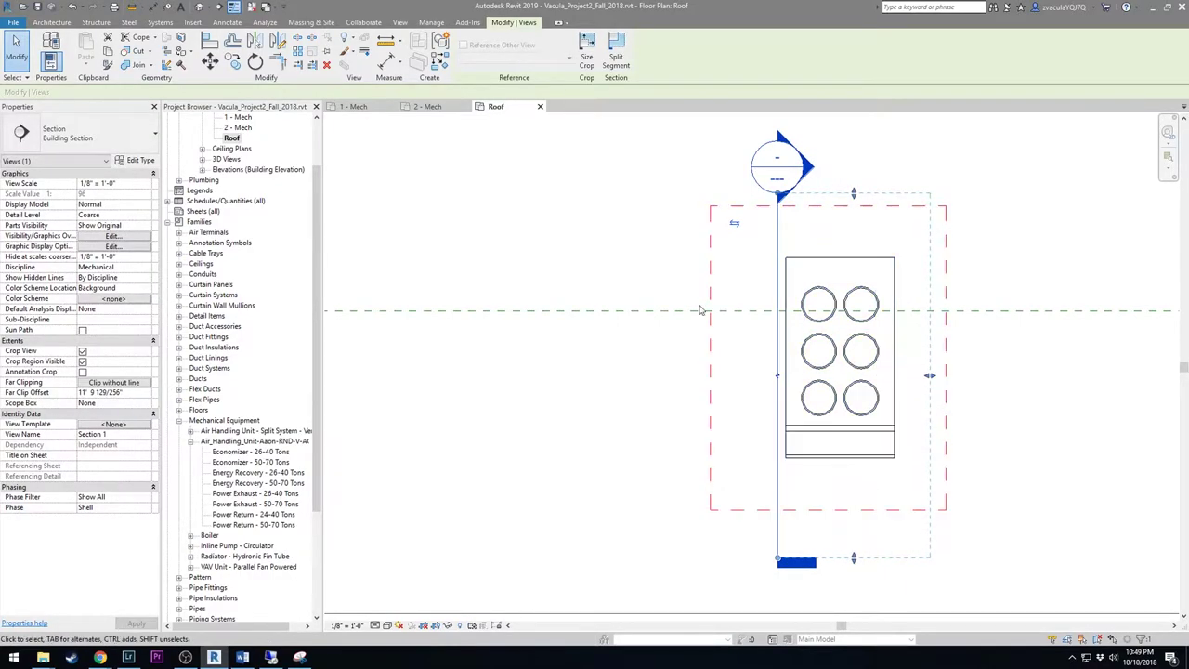
# Draw a horizontal section just below the air handling unit, looking up, with its far clip about 19' 11" deep, beyond the unit
pyautogui.click(232, 7)
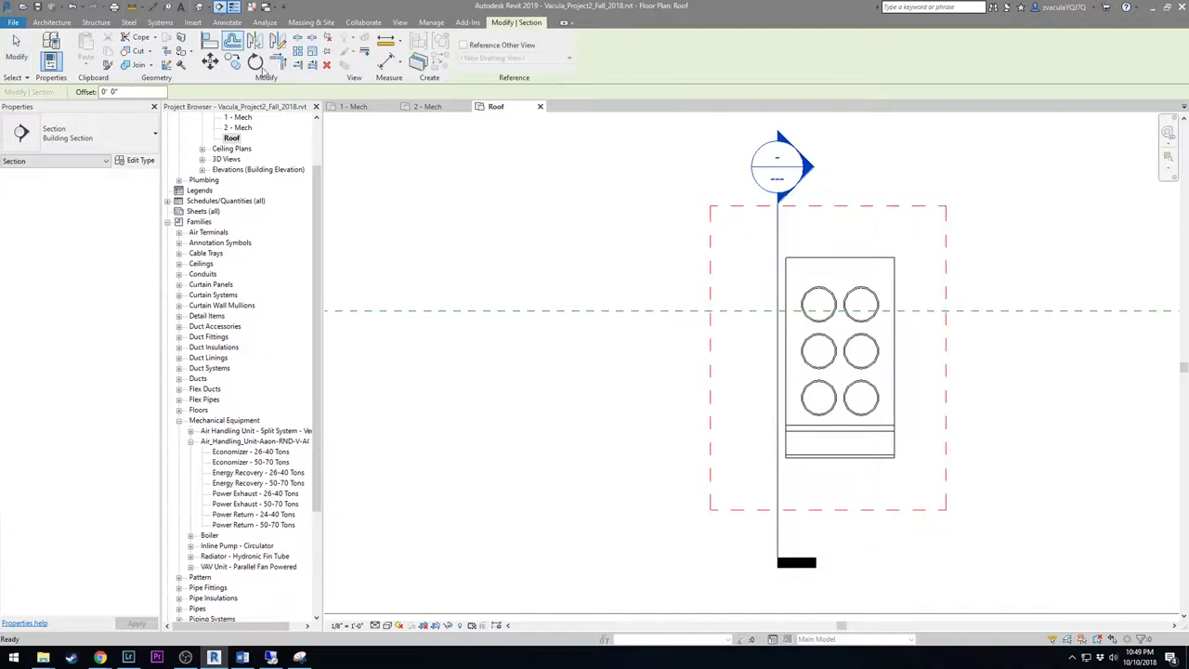
pyautogui.click(680, 462)
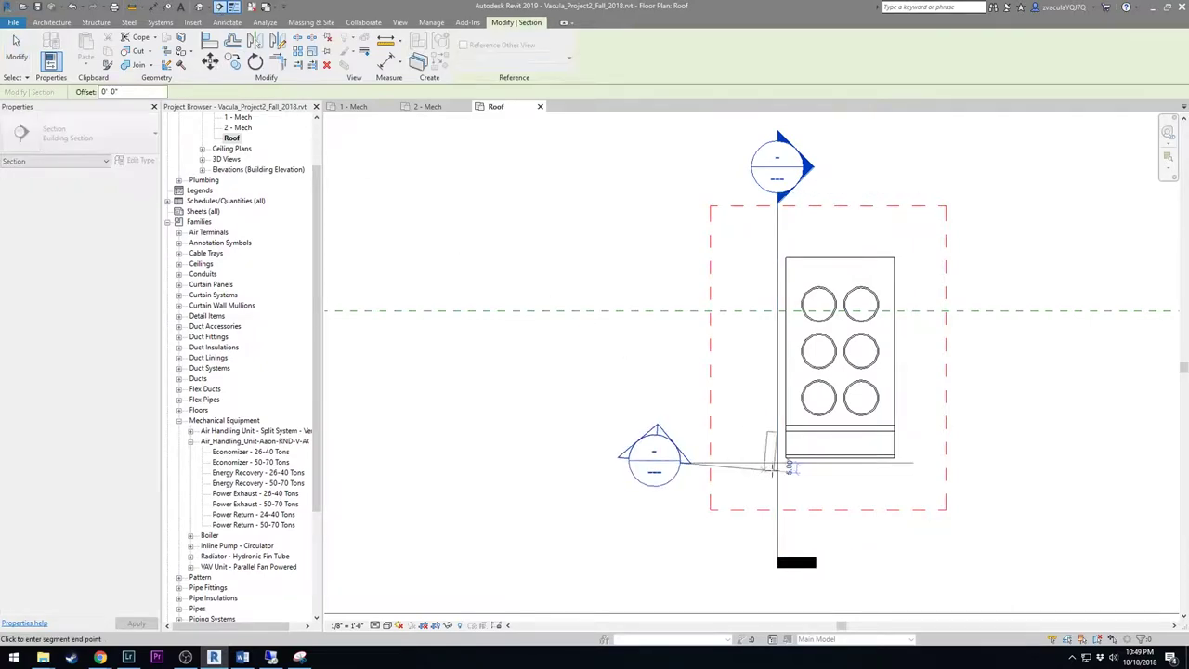
pyautogui.click(1000, 464)
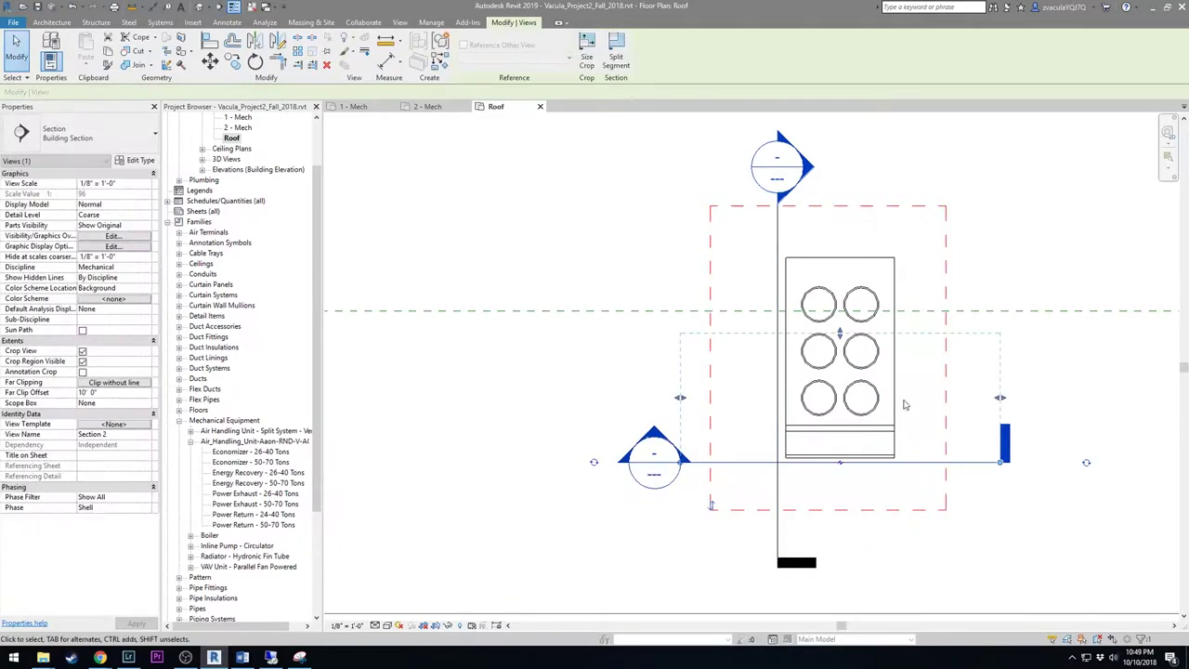
pyautogui.moveTo(853, 217); pyautogui.dragTo(849, 203)
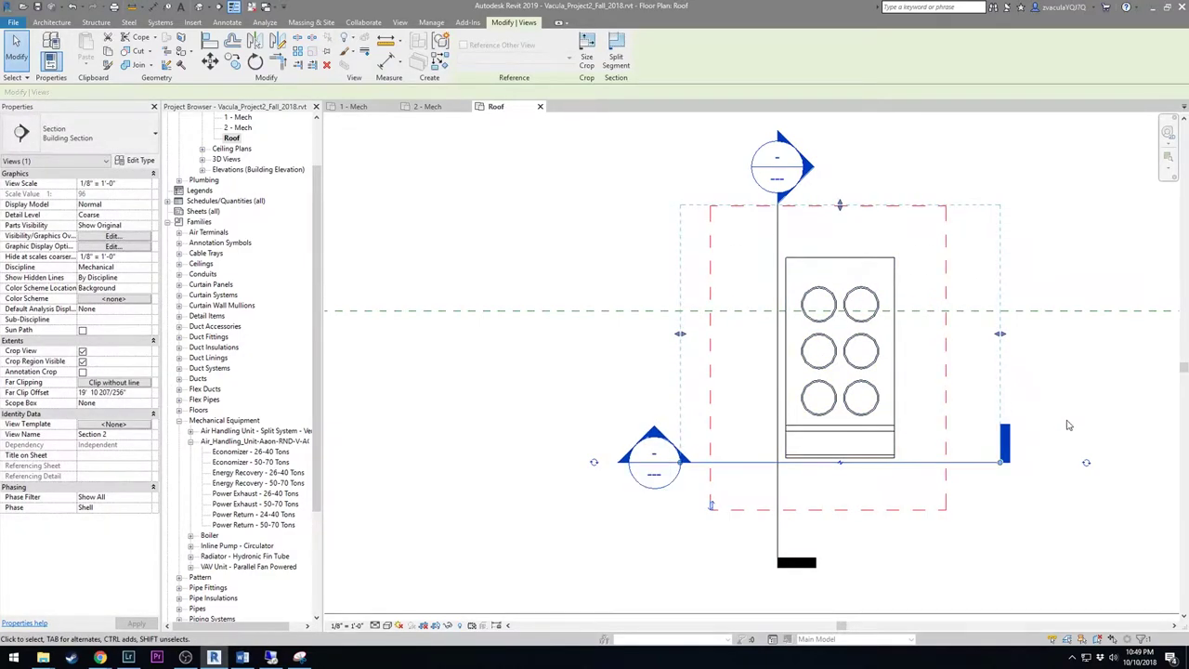
pyautogui.click(1011, 417)
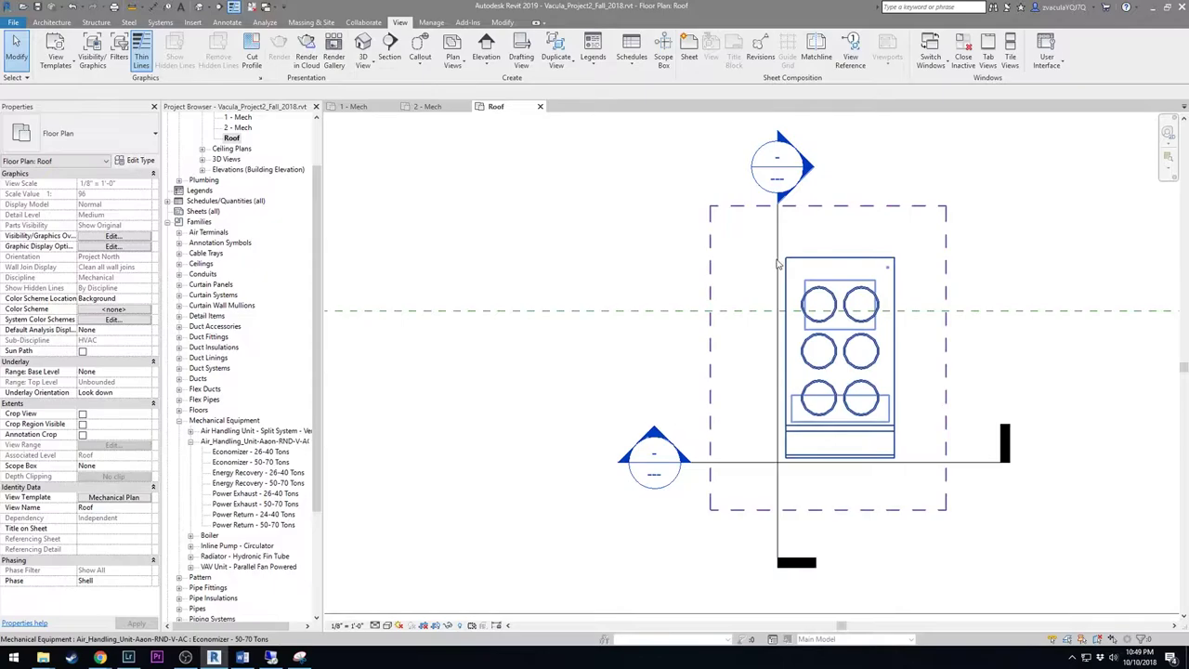
# Open the vertical section's view and examine how the air handling unit's curb sits relative to the roof level and joists
pyautogui.doubleClick(778, 186)
pyautogui.scroll(6, 665, 286)
pyautogui.scroll(1, 665, 286)
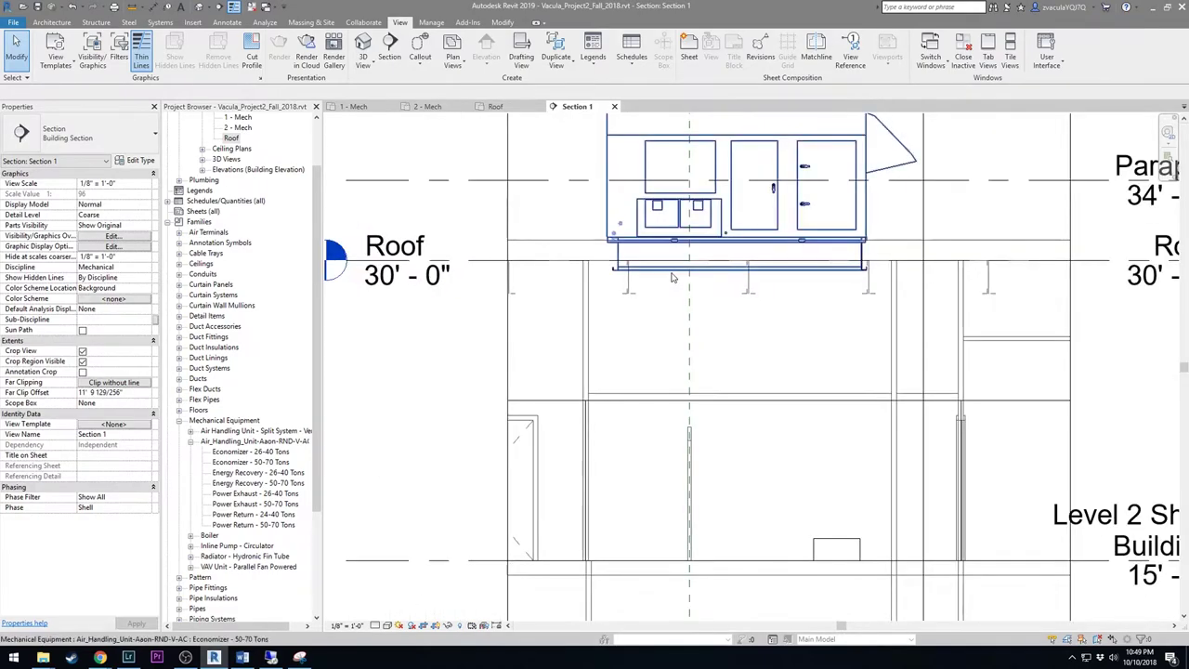
pyautogui.scroll(2, 672, 277)
pyautogui.scroll(-1, 672, 276)
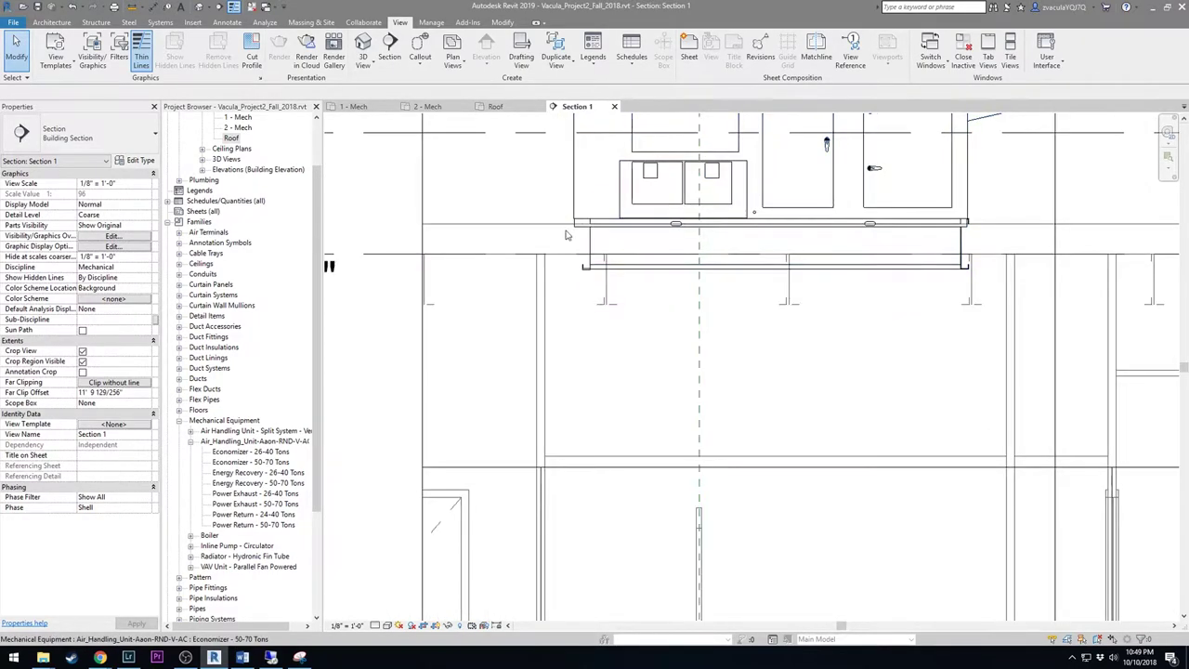
pyautogui.moveTo(1002, 259); pyautogui.dragTo(737, 254, button='middle')
pyautogui.scroll(3, 736, 254)
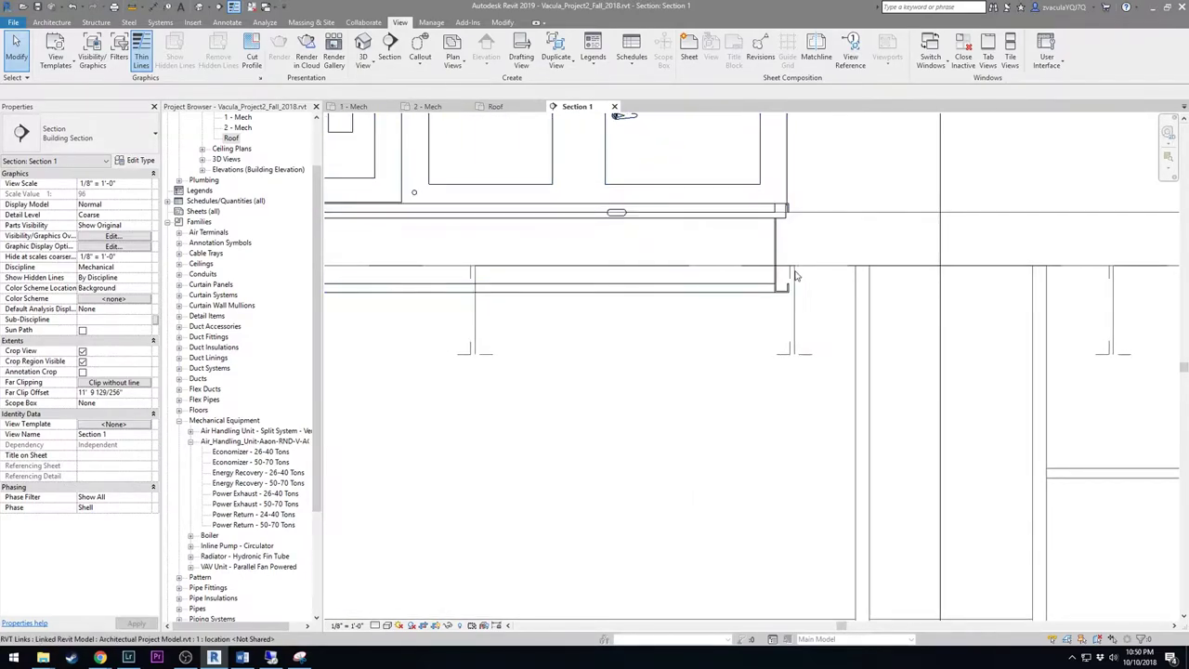
pyautogui.moveTo(740, 271); pyautogui.dragTo(938, 294, button='middle')
pyautogui.scroll(-1, 938, 293)
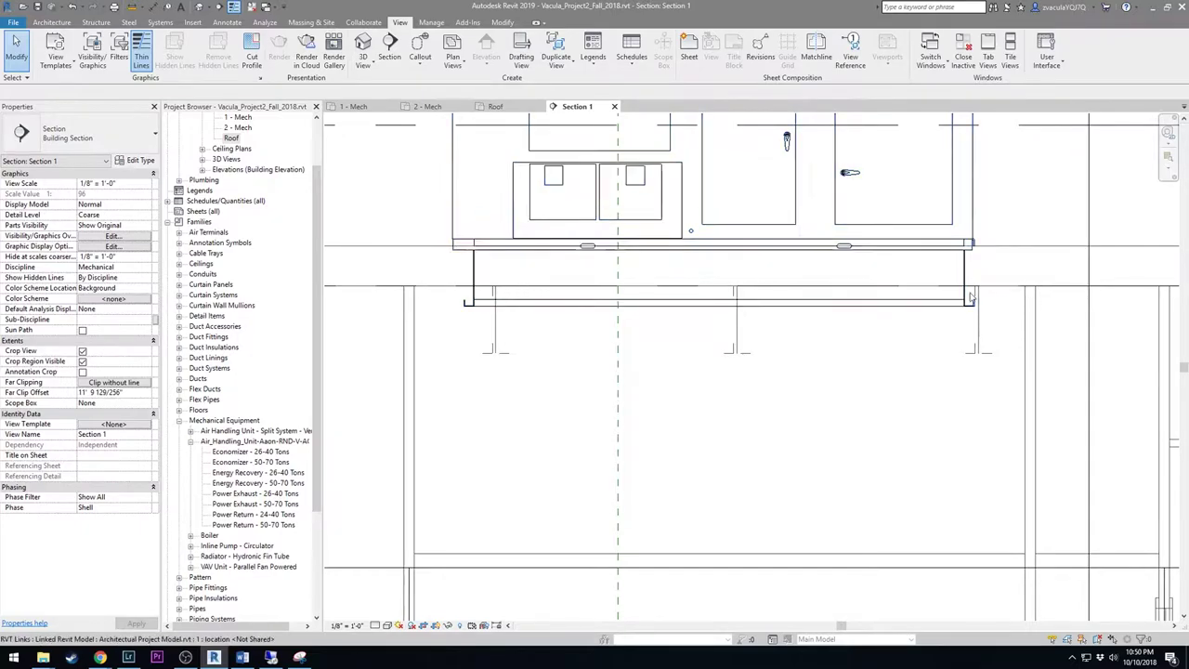
pyautogui.scroll(-2, 979, 294)
pyautogui.moveTo(980, 294); pyautogui.dragTo(796, 297, button='middle')
pyautogui.scroll(2, 571, 262)
pyautogui.scroll(3, 795, 297)
pyautogui.scroll(-3, 795, 297)
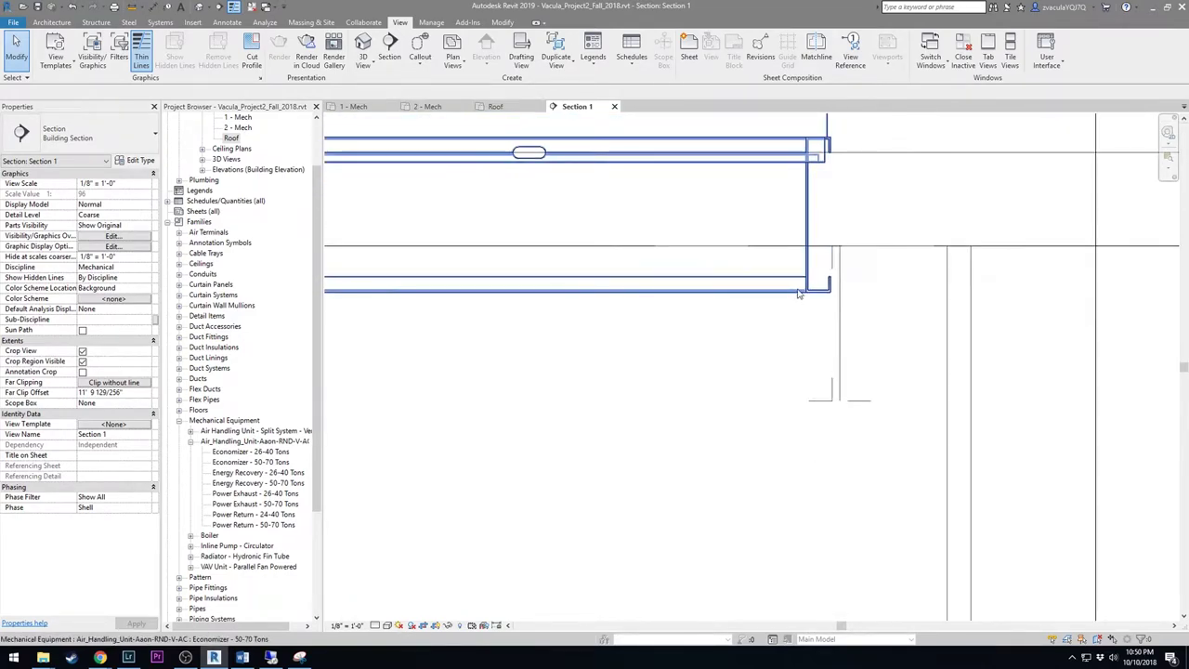
pyautogui.moveTo(863, 245); pyautogui.dragTo(846, 277, button='middle')
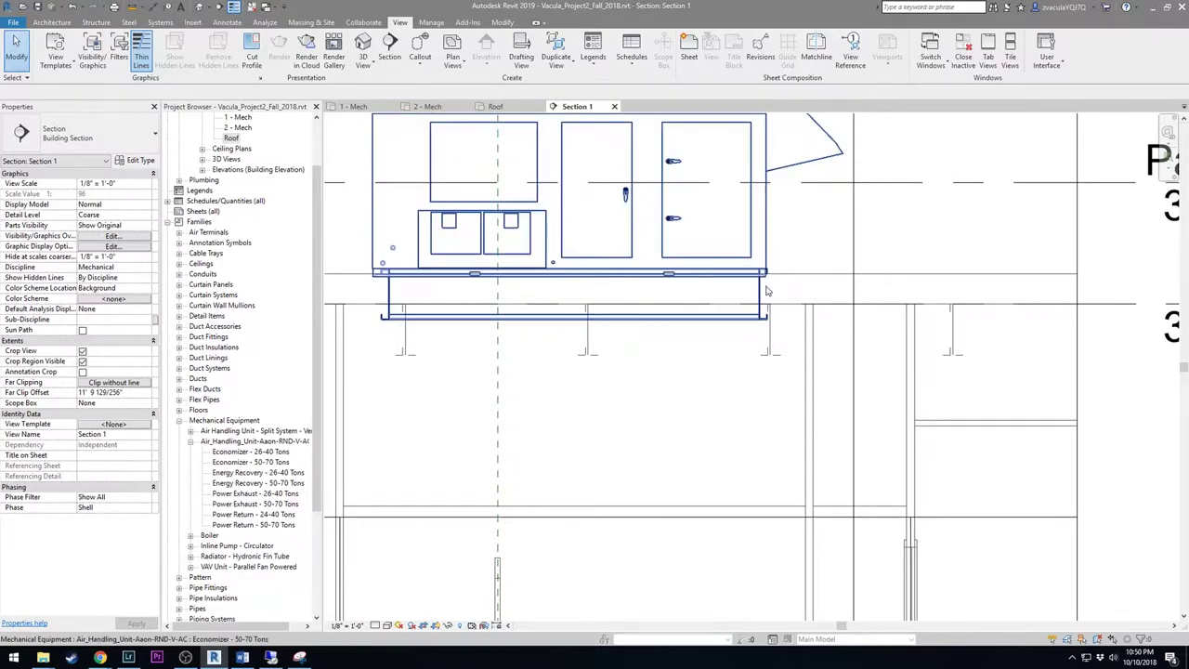
# Align the bottom of the air handling unit's curb with the top surface of the linked architectural roof
pyautogui.scroll(2, 772, 297)
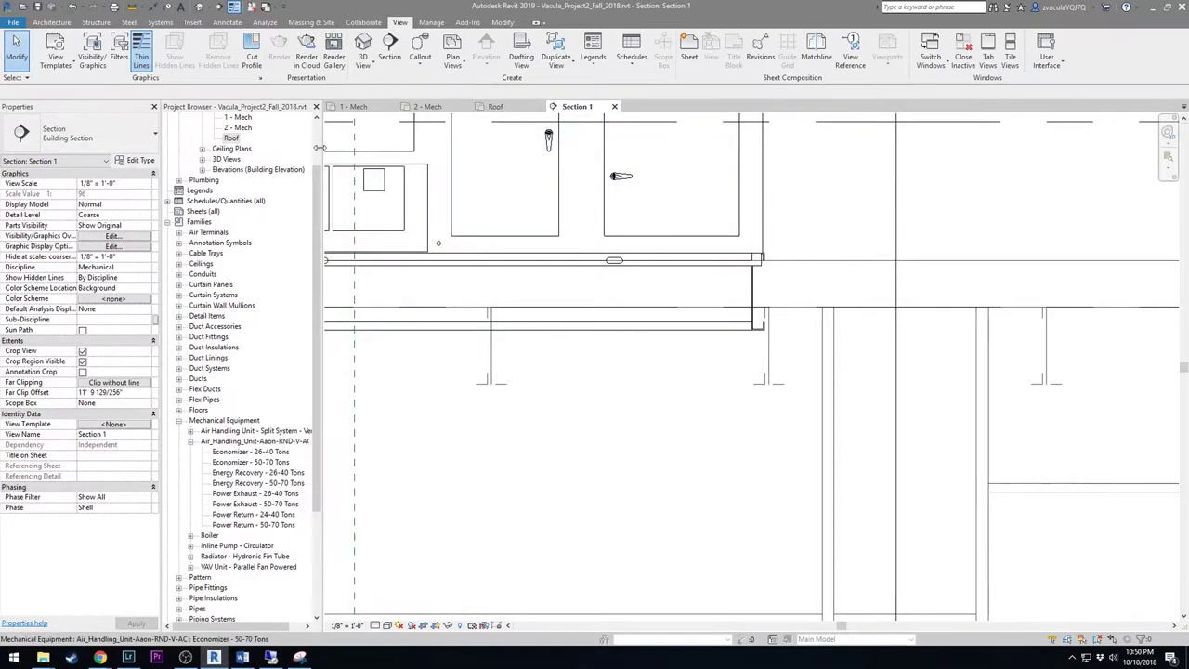
pyautogui.click(504, 24)
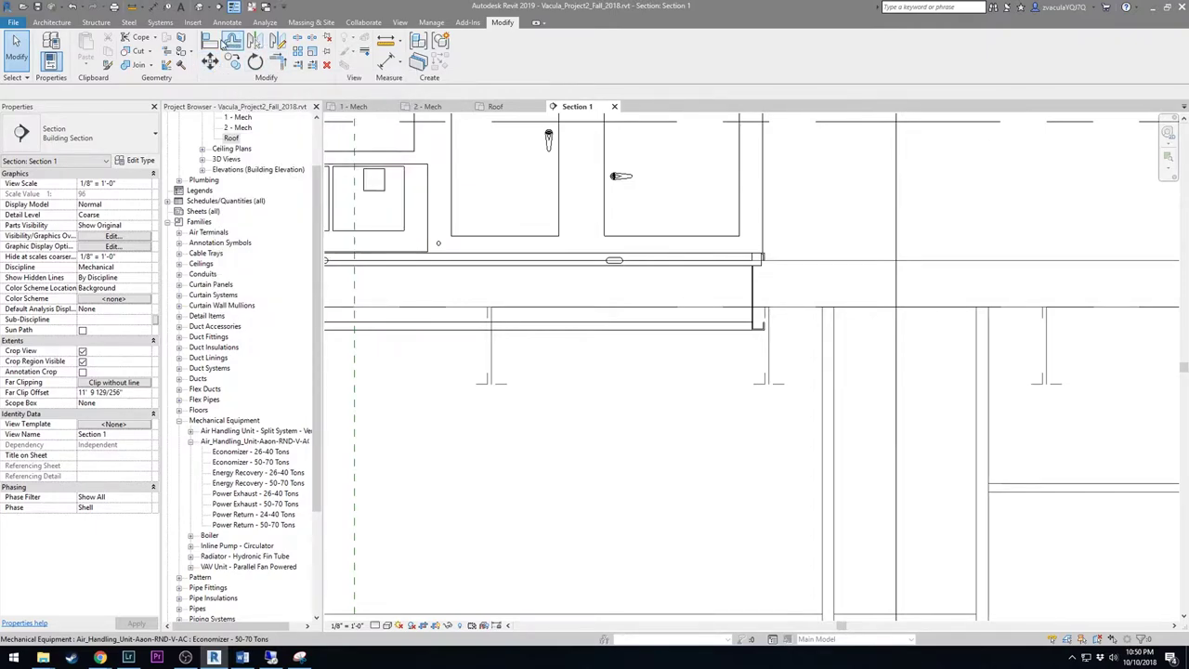
pyautogui.click(210, 41)
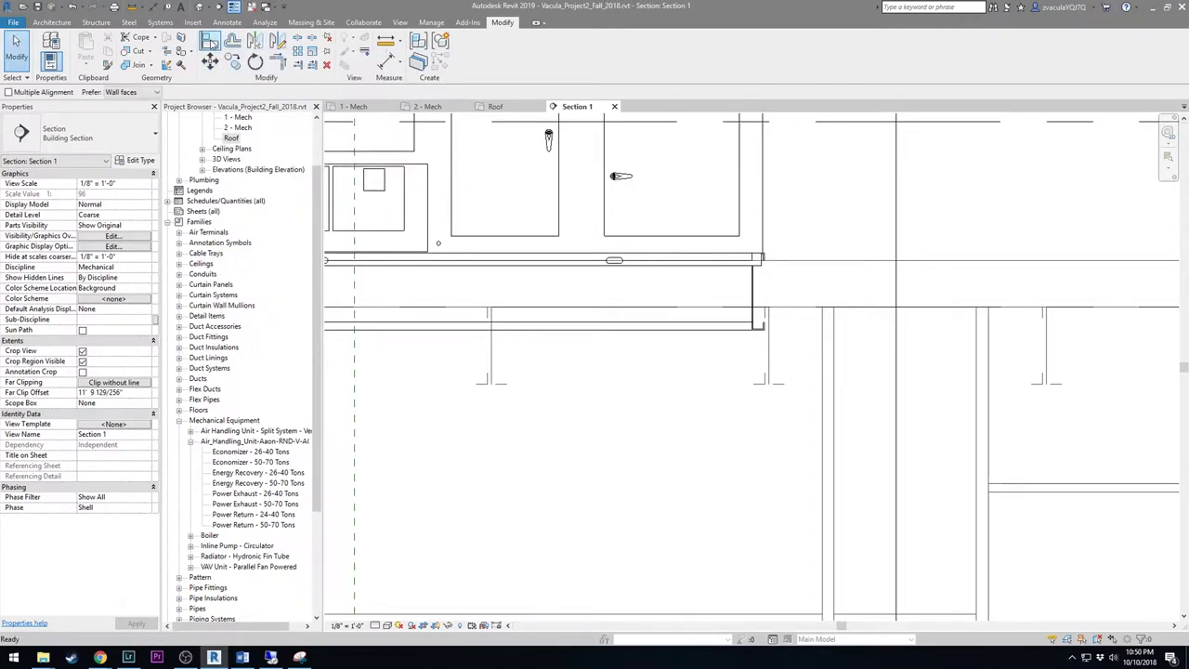
pyautogui.scroll(1, 818, 270)
pyautogui.scroll(1, 818, 269)
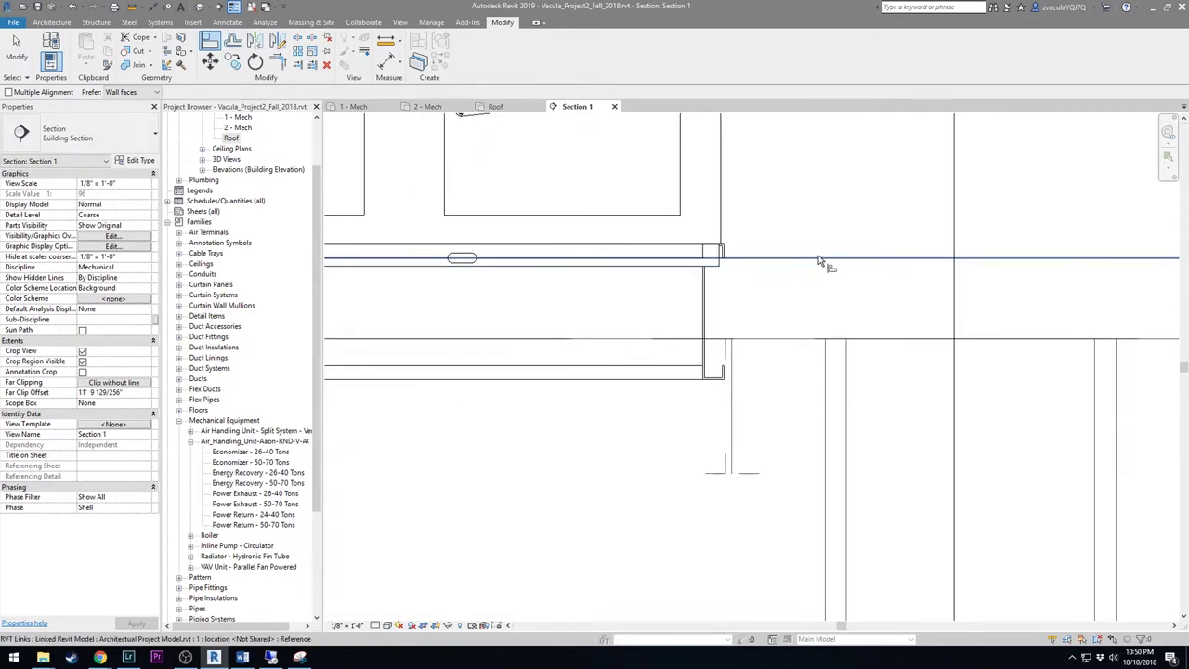
pyautogui.click(822, 261)
pyautogui.scroll(2, 783, 406)
pyautogui.scroll(3, 723, 372)
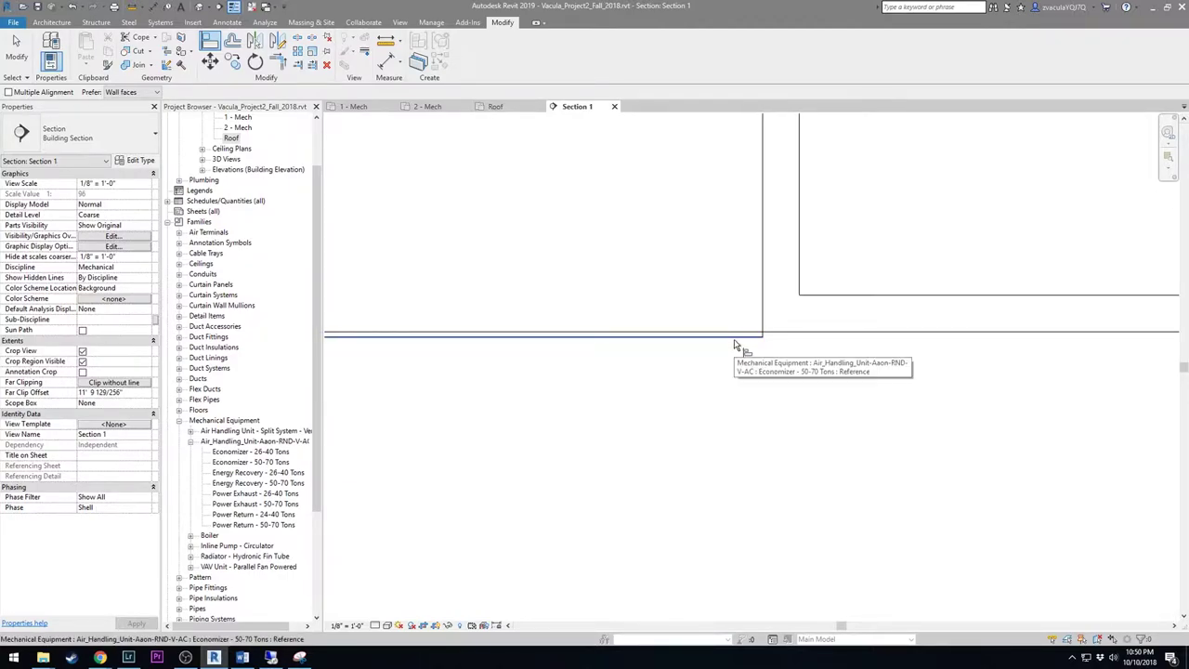
pyautogui.click(734, 346)
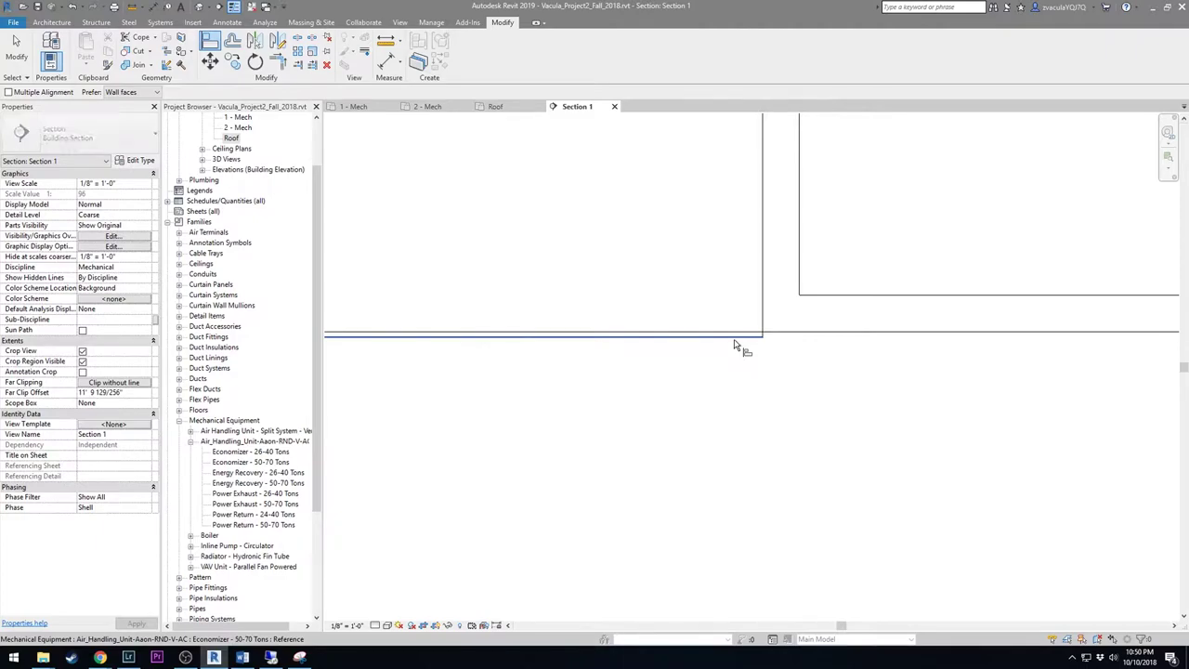
pyautogui.scroll(-2, 733, 345)
pyautogui.scroll(-3, 734, 346)
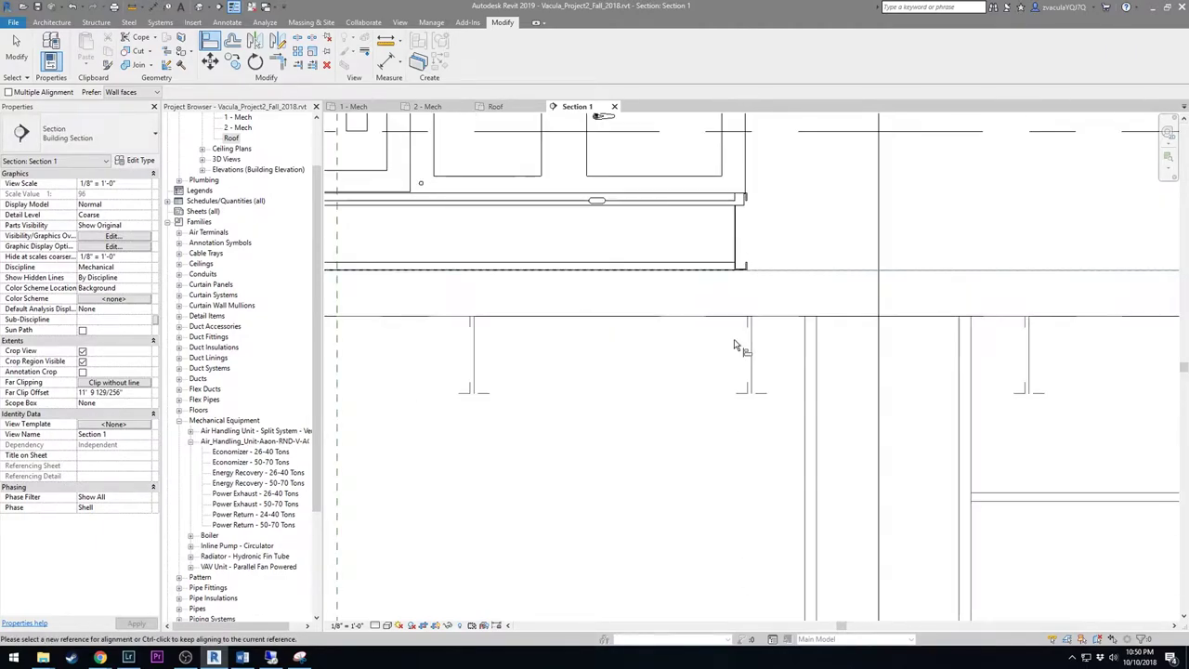
pyautogui.press('Escape')
pyautogui.press('Escape')
# Examine how the bottom of the air handling unit's curb meets the roof surface in the section
pyautogui.moveTo(804, 332); pyautogui.dragTo(786, 325, button='middle')
pyautogui.scroll(-2, 786, 325)
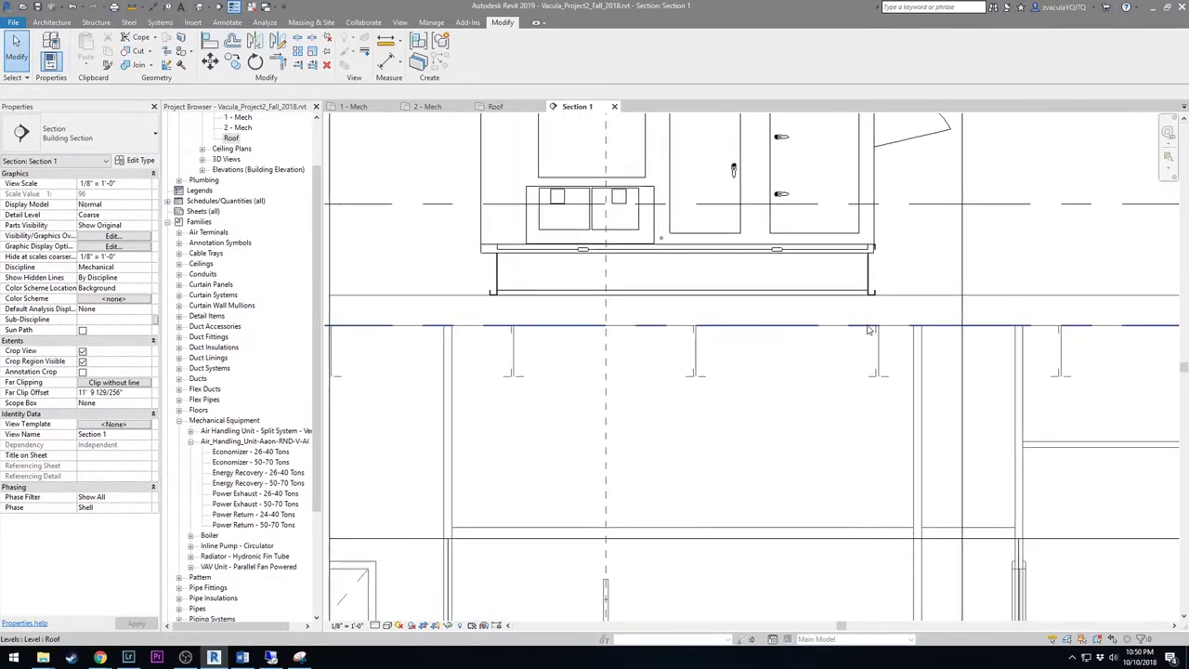
pyautogui.scroll(4, 777, 306)
pyautogui.scroll(3, 873, 298)
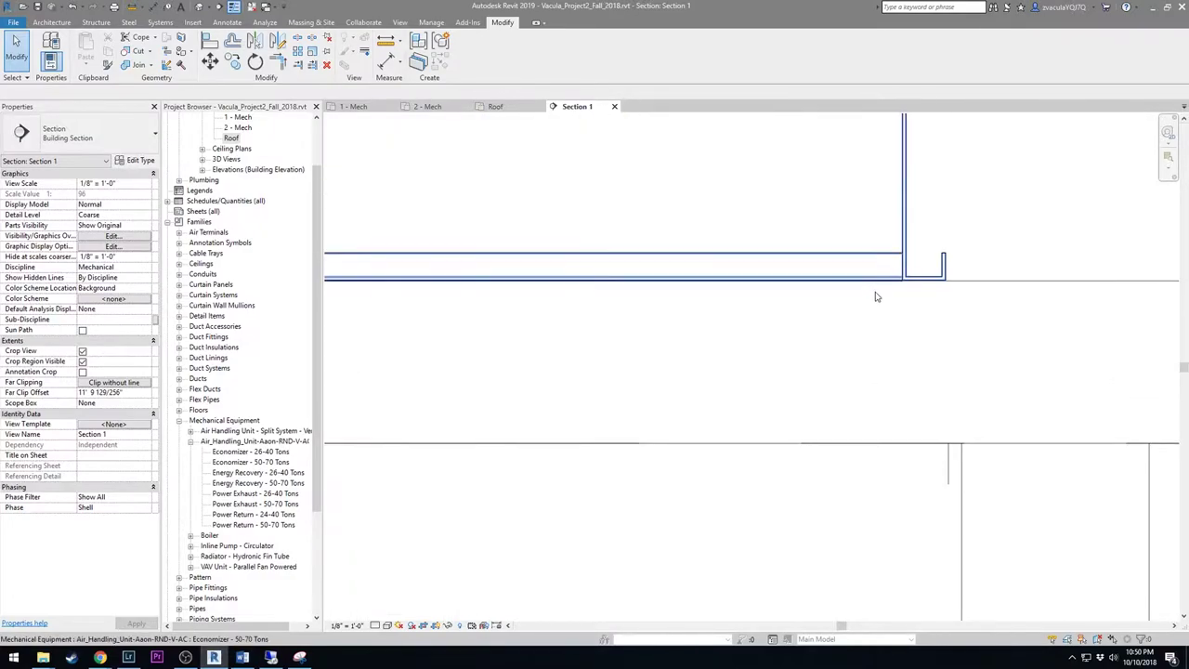
pyautogui.scroll(-5, 875, 296)
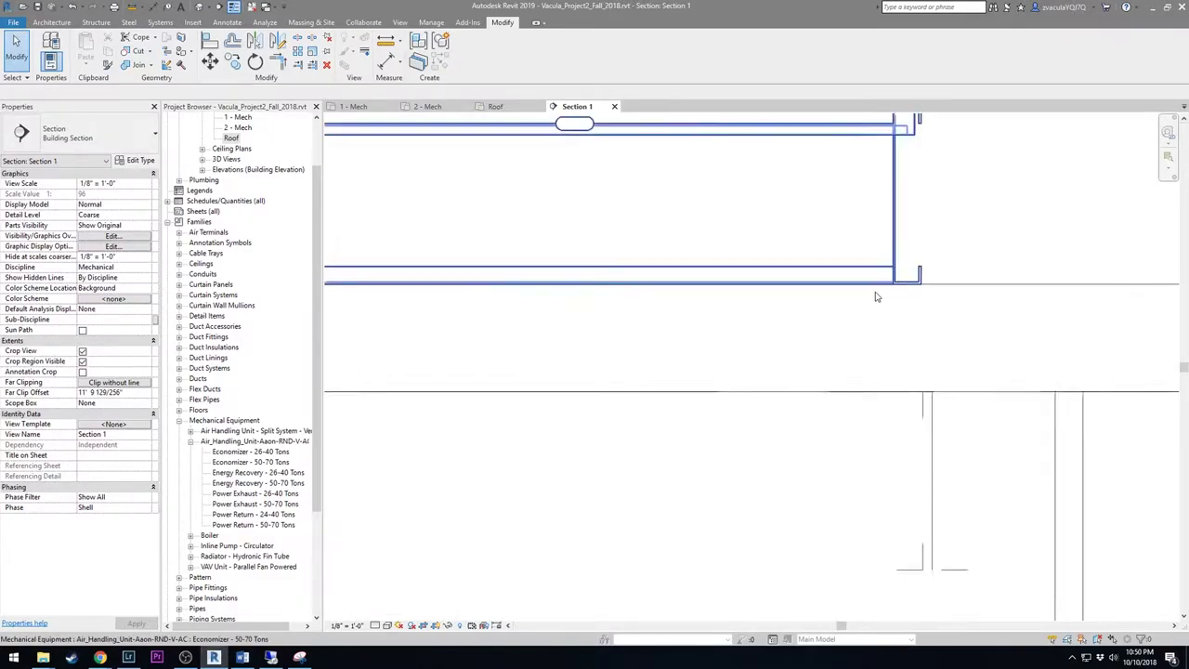
pyautogui.scroll(-4, 875, 296)
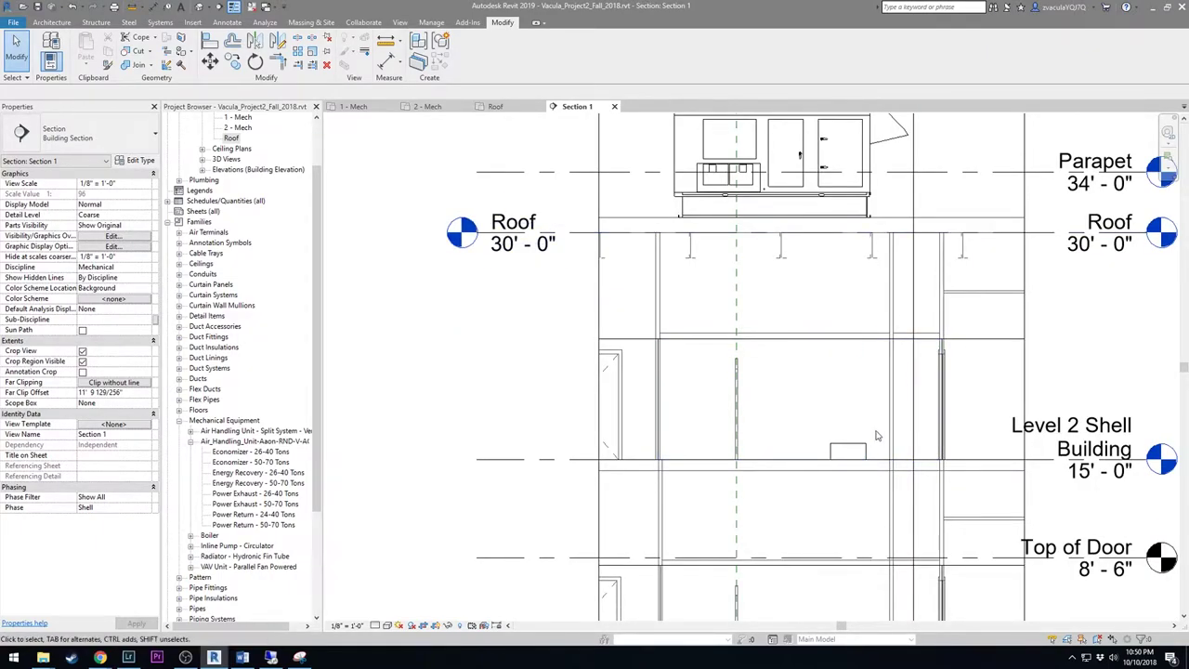
pyautogui.scroll(-1, 769, 327)
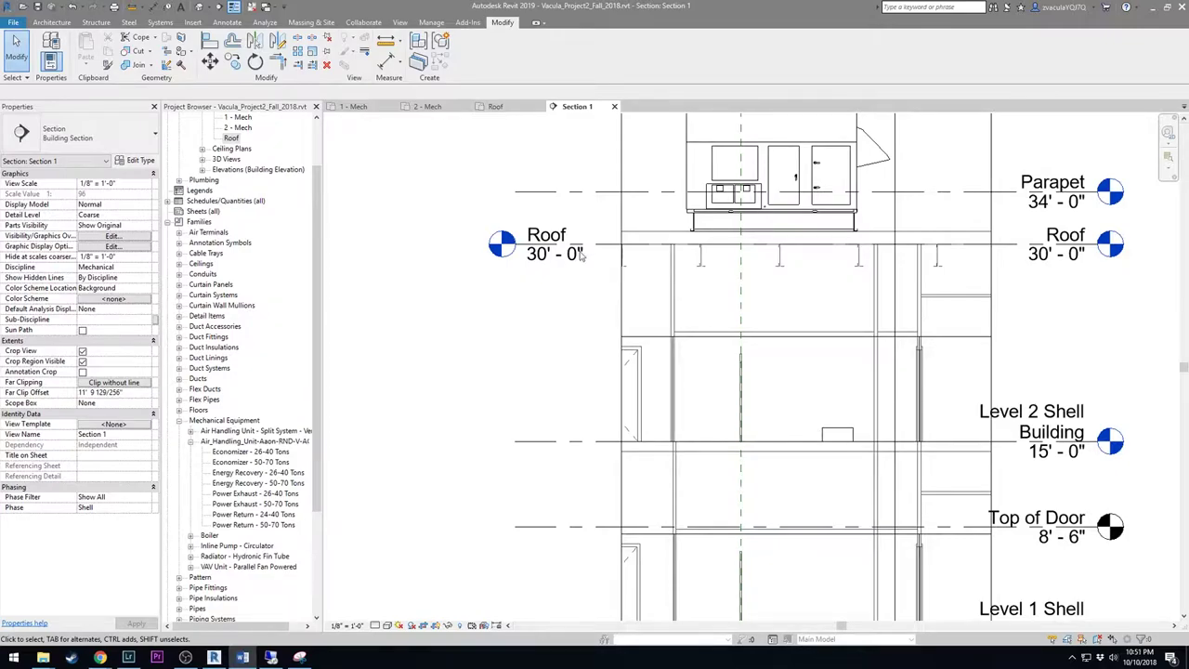
# Draw a 65" x 46" supply duct straight down from the unit's bottom supply connector to about 18' 4" below the Roof level
pyautogui.click(738, 203)
pyautogui.scroll(2, 740, 201)
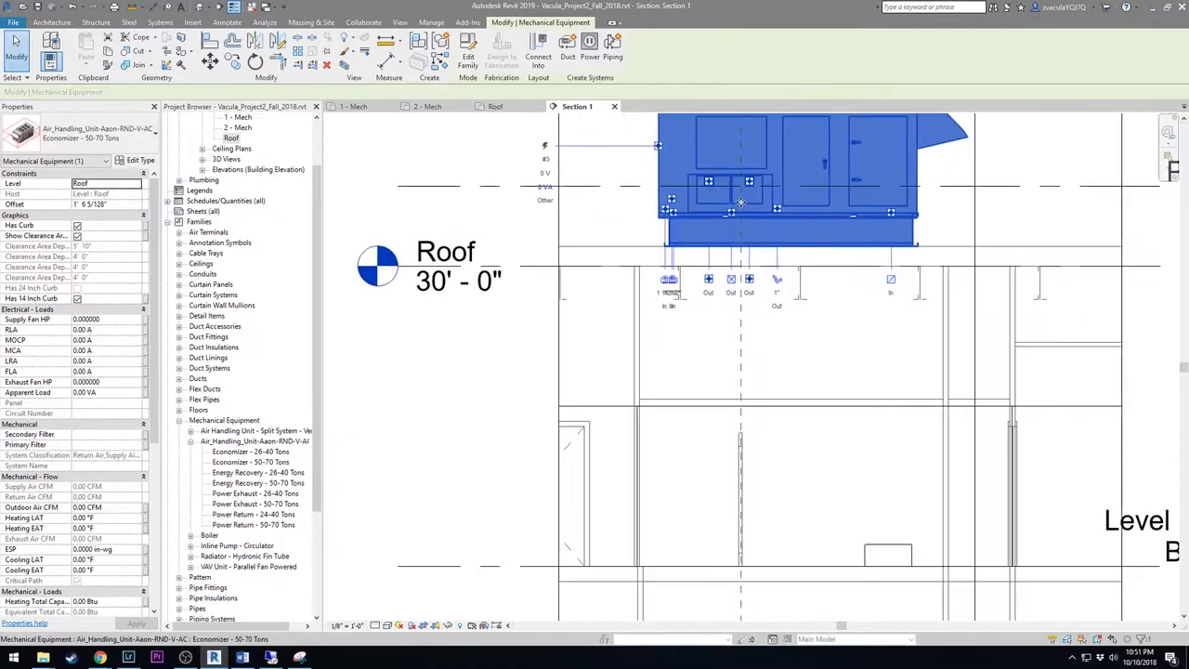
pyautogui.scroll(1, 740, 202)
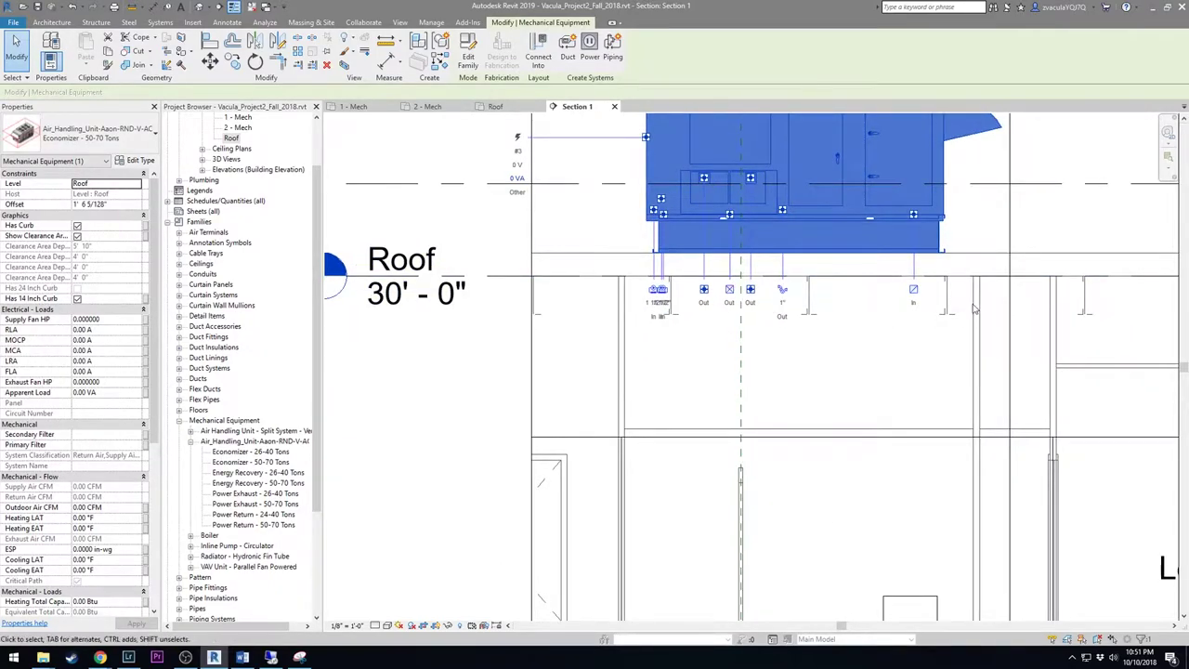
pyautogui.click(729, 291)
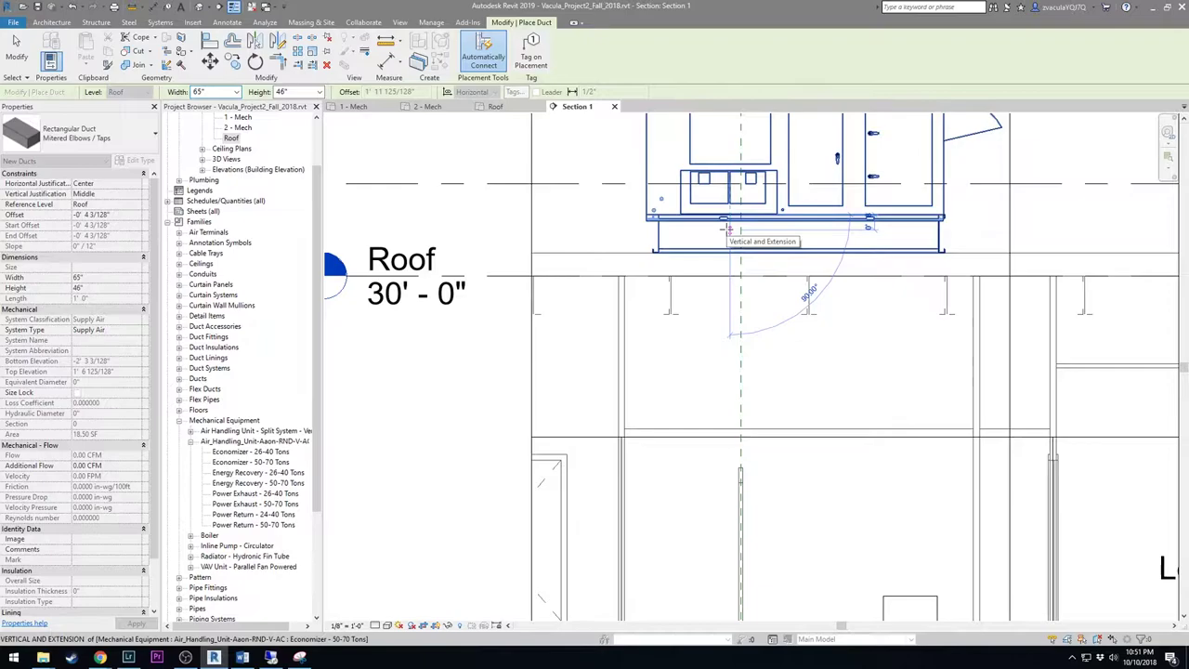
pyautogui.scroll(-2, 729, 227)
pyautogui.moveTo(618, 496); pyautogui.dragTo(748, 315, button='middle')
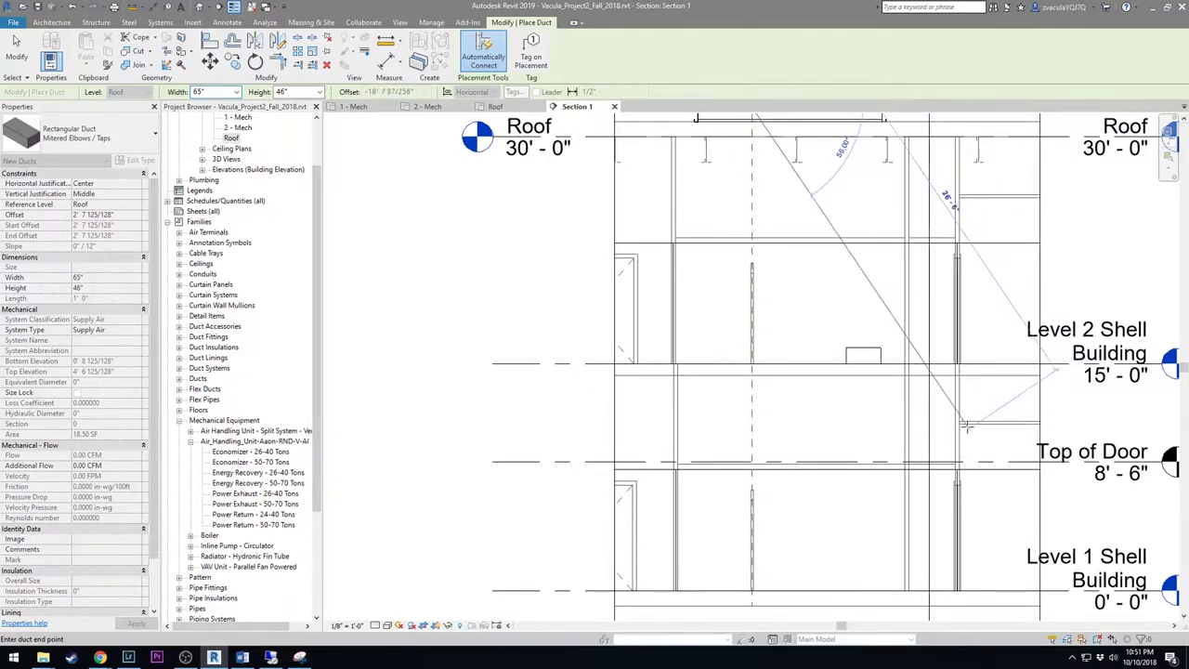
pyautogui.click(743, 416)
pyautogui.press('Escape')
pyautogui.press('Escape')
# Set the section view's detail level to Fine
pyautogui.scroll(1, 743, 423)
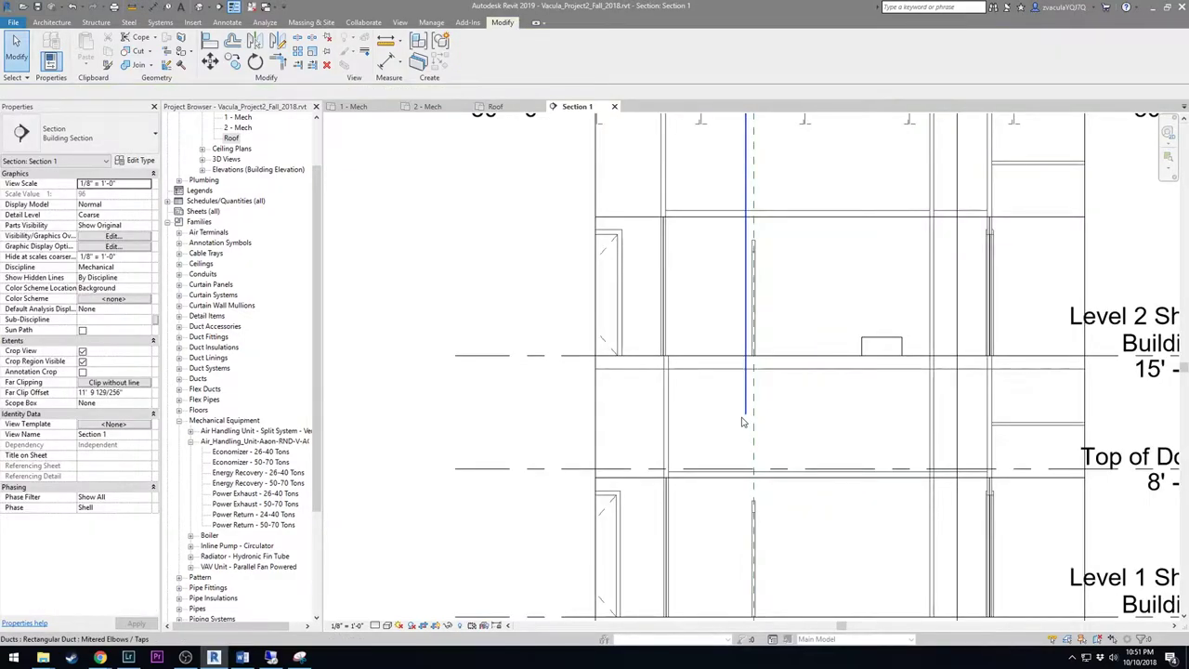
pyautogui.scroll(-4, 743, 422)
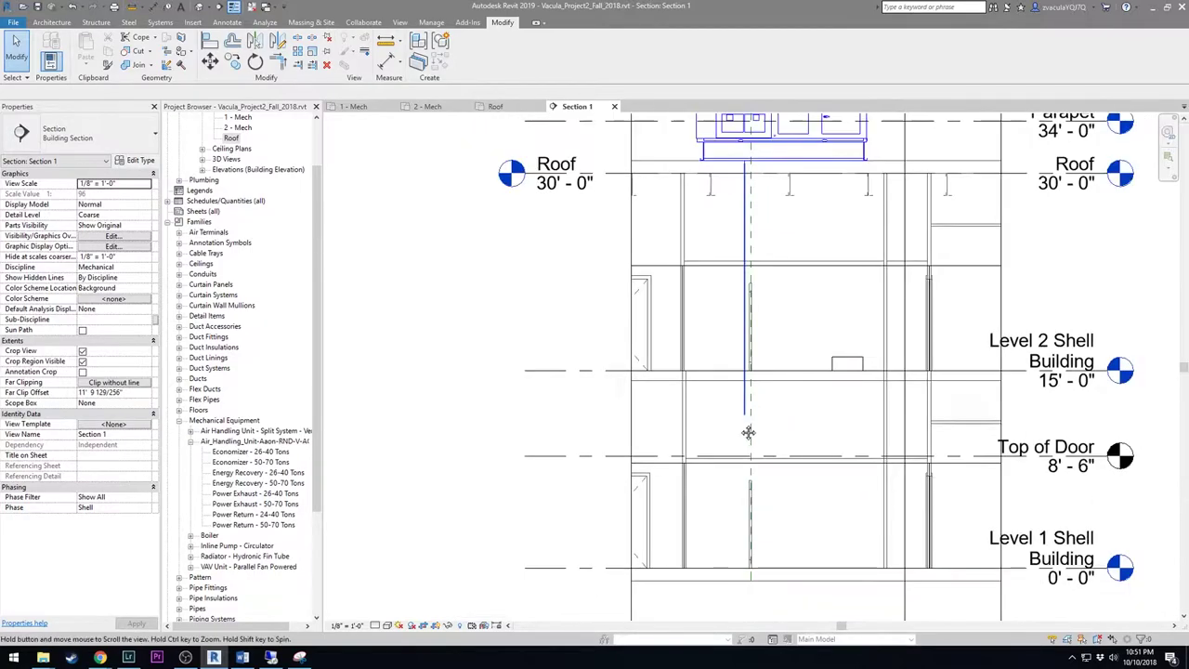
pyautogui.scroll(3, 734, 465)
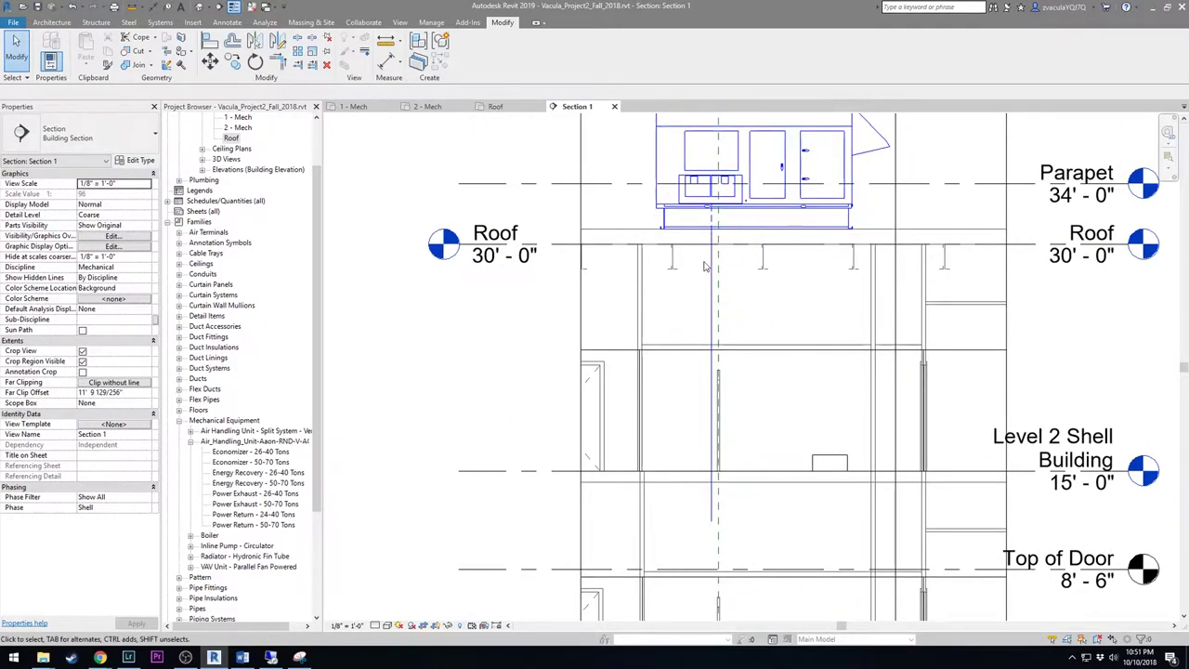
pyautogui.click(376, 626)
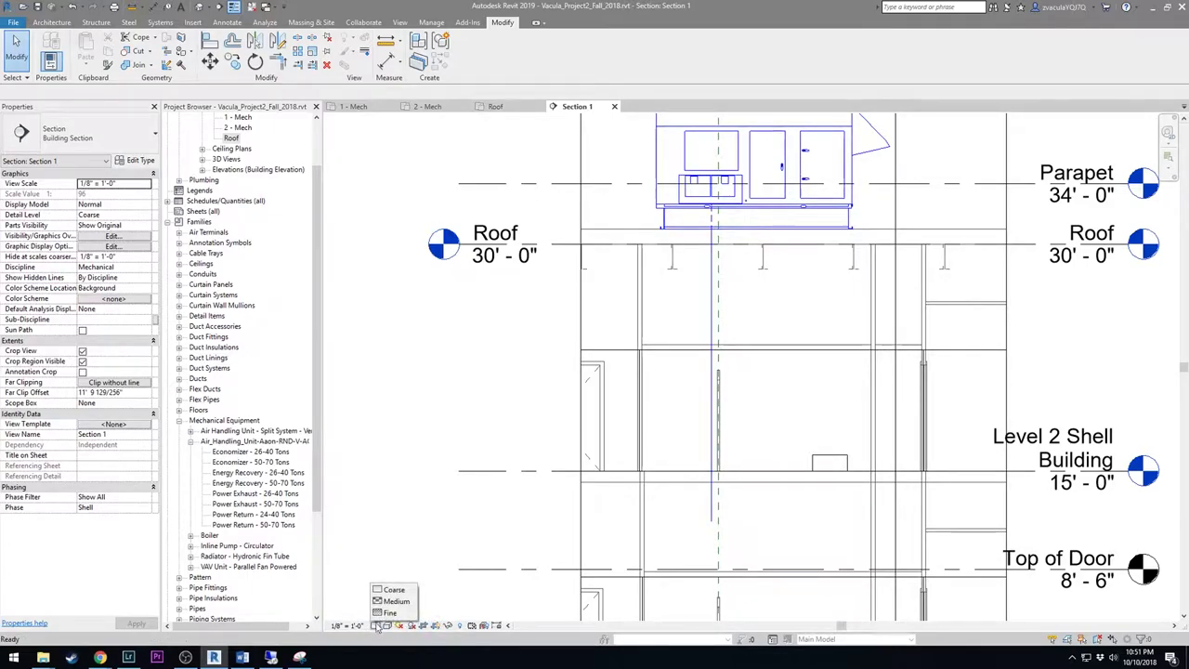
pyautogui.click(388, 614)
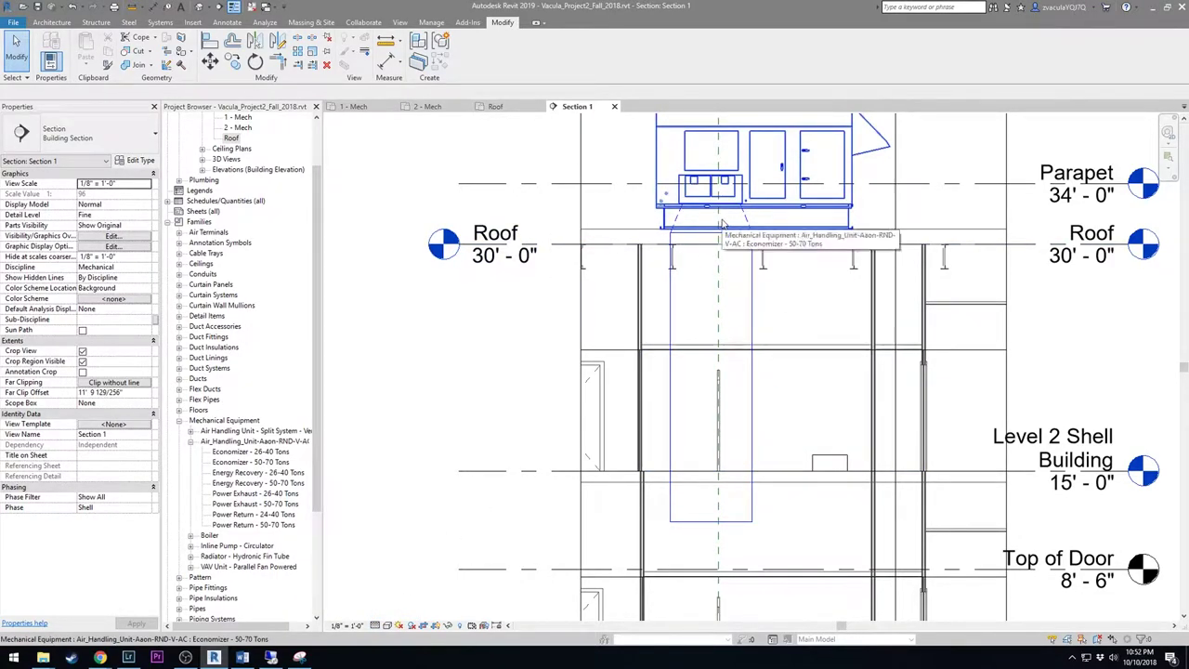
# Resize the vertical supply duct to 60" wide and 30" high
pyautogui.click(672, 318)
pyautogui.click(119, 91)
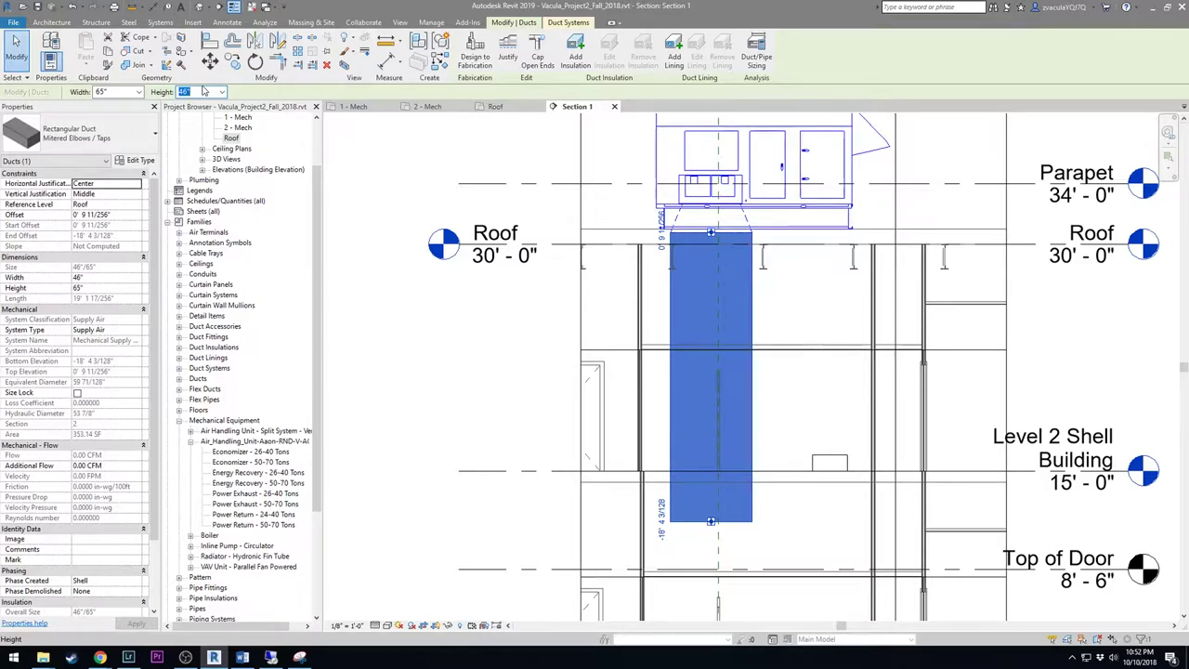
pyautogui.click(111, 91)
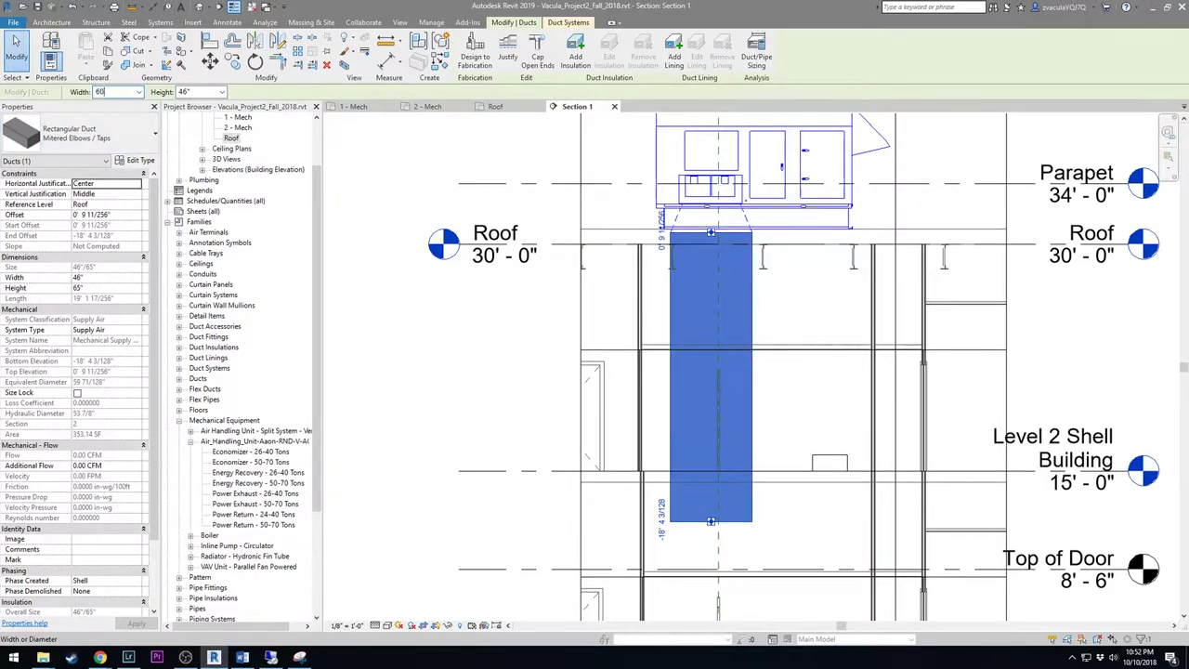
pyautogui.write('60')
pyautogui.press('Return')
pyautogui.click(211, 91)
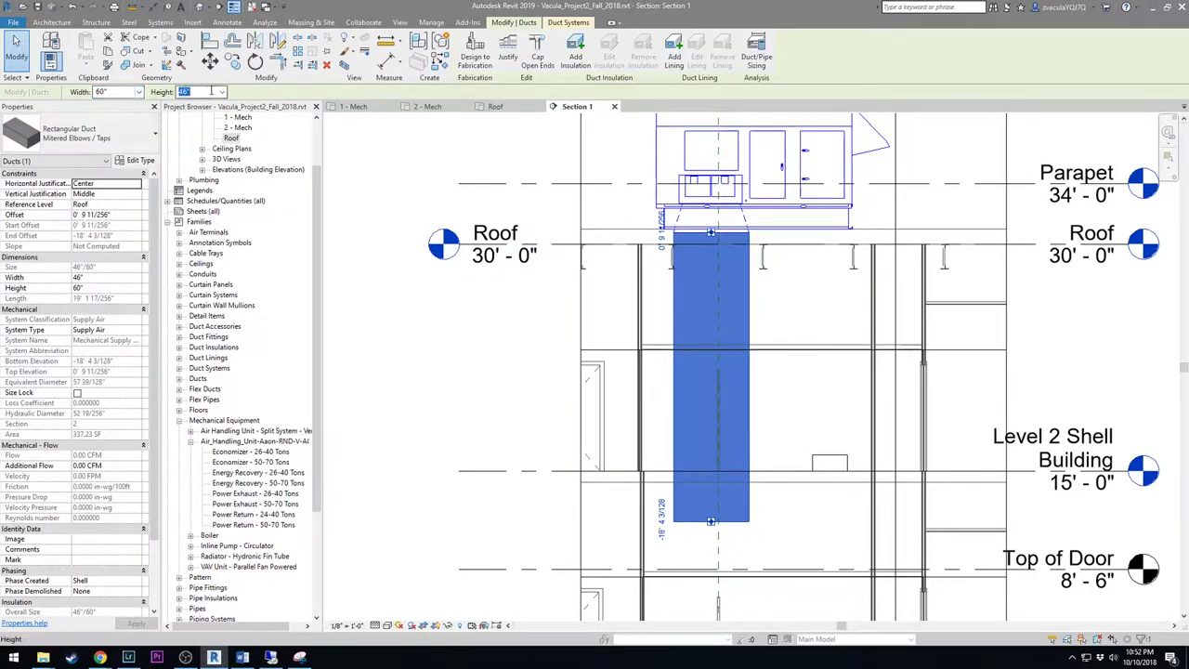
pyautogui.write('30')
pyautogui.press('Return')
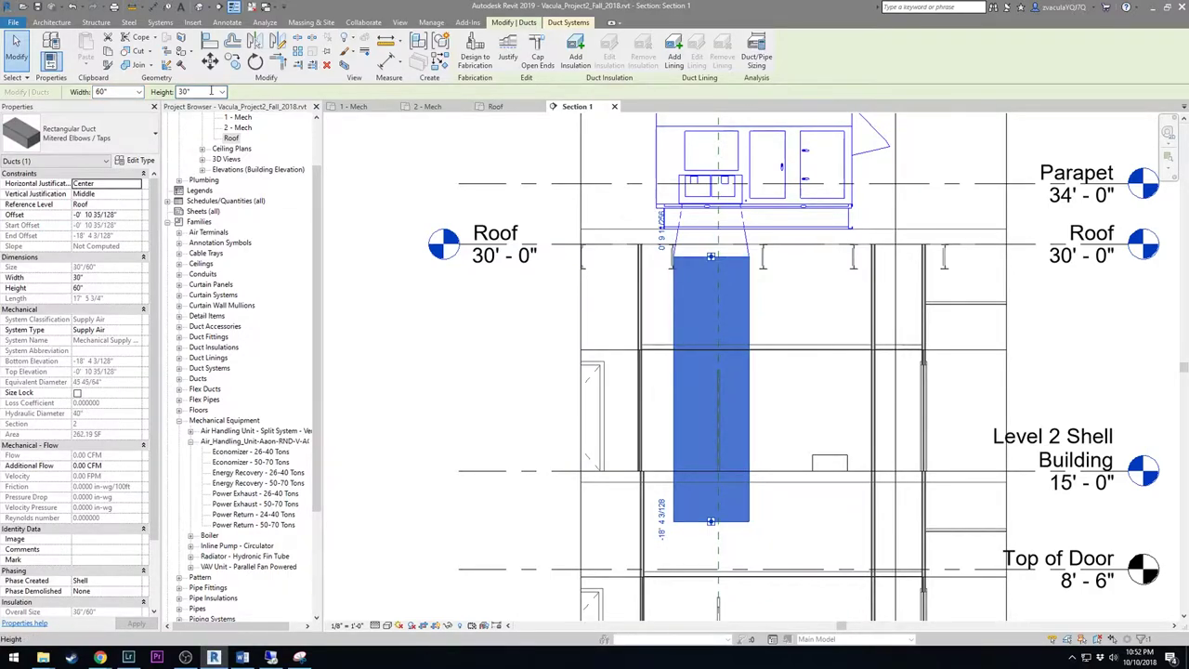
pyautogui.click(756, 285)
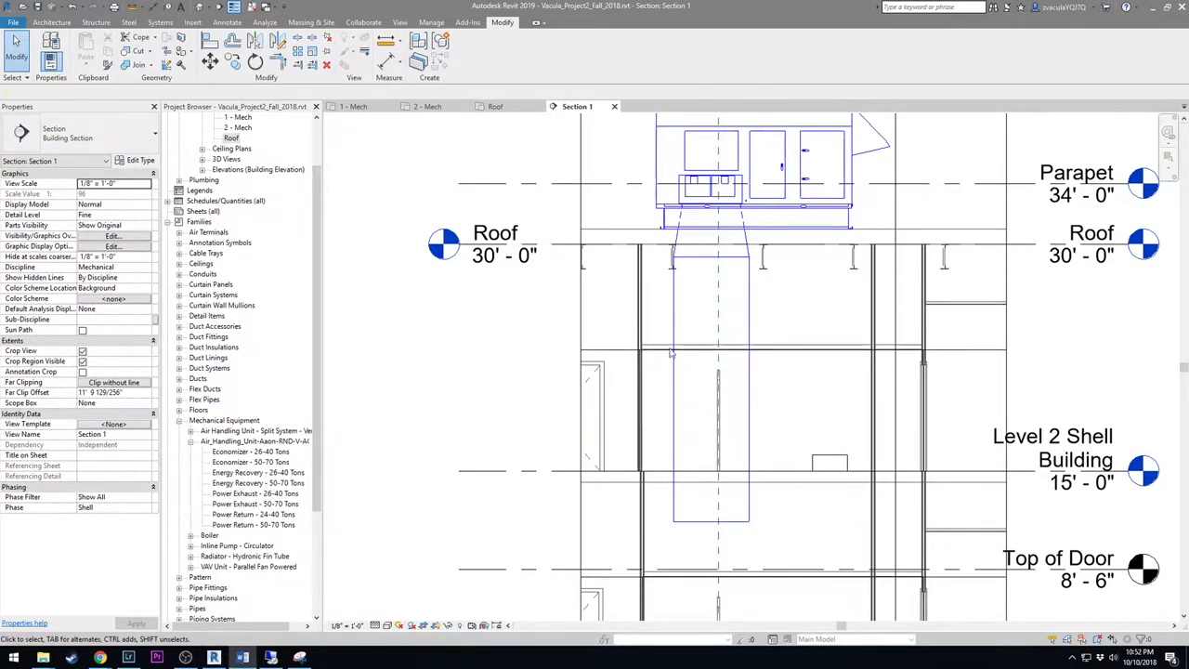
# Split the vertical supply duct just above the upper floor's ceiling, about 6' 2" below the Roof level
pyautogui.scroll(5, 720, 351)
pyautogui.scroll(-3, 723, 353)
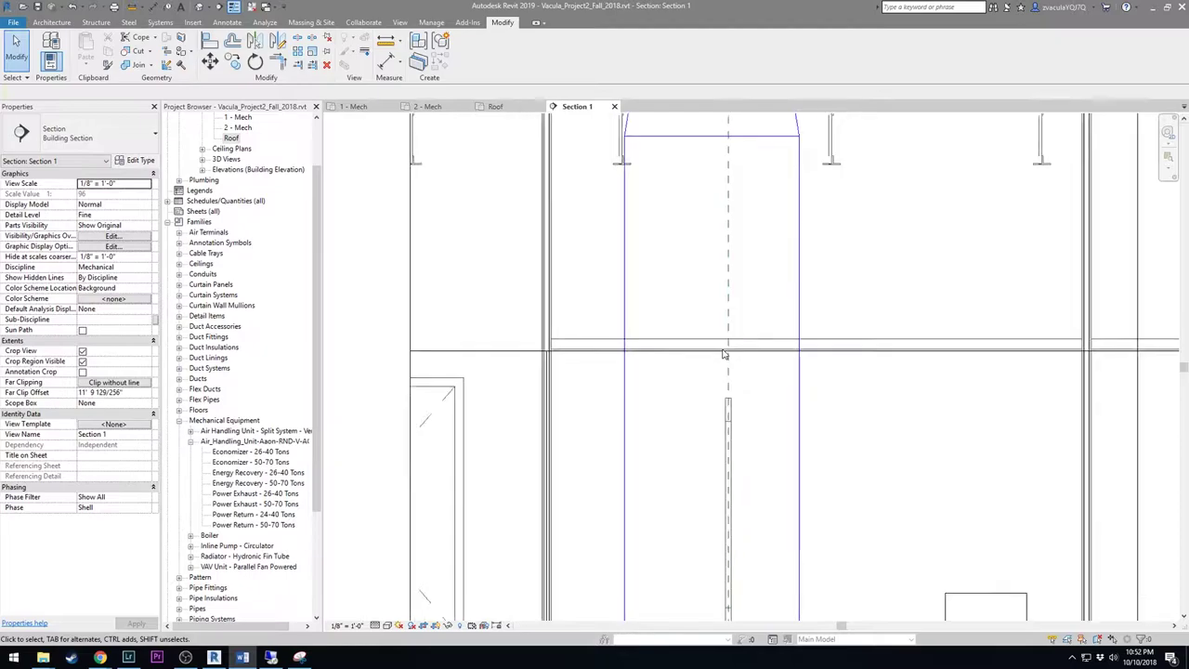
pyautogui.scroll(-3, 724, 354)
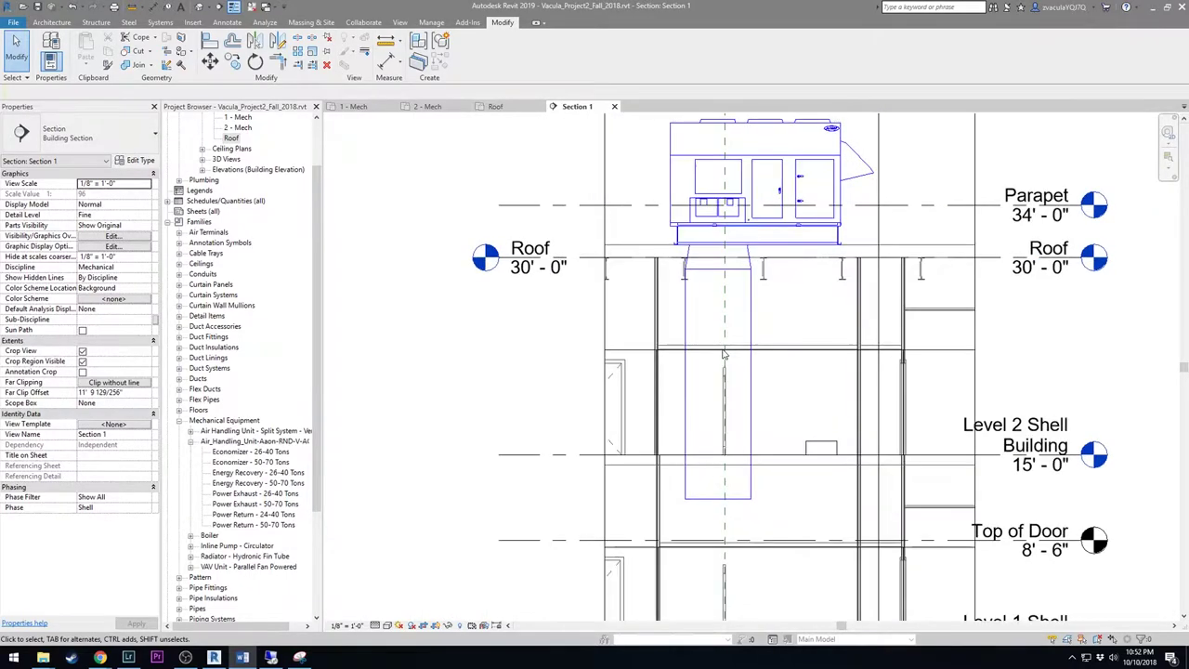
pyautogui.scroll(1, 723, 354)
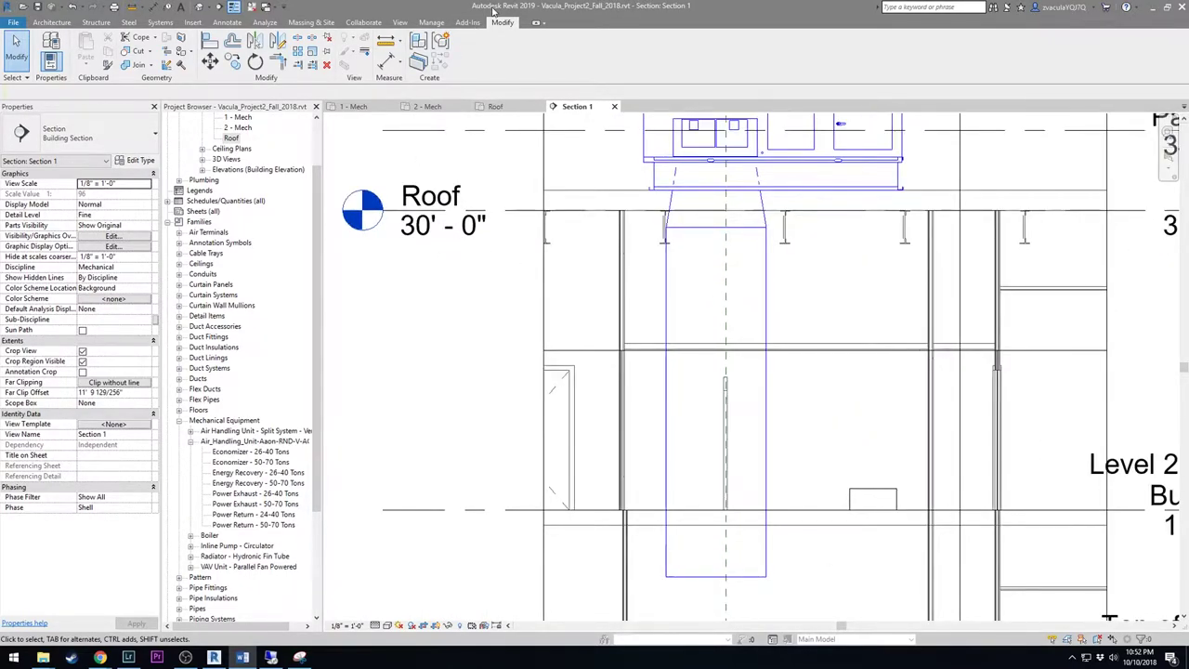
pyautogui.click(299, 37)
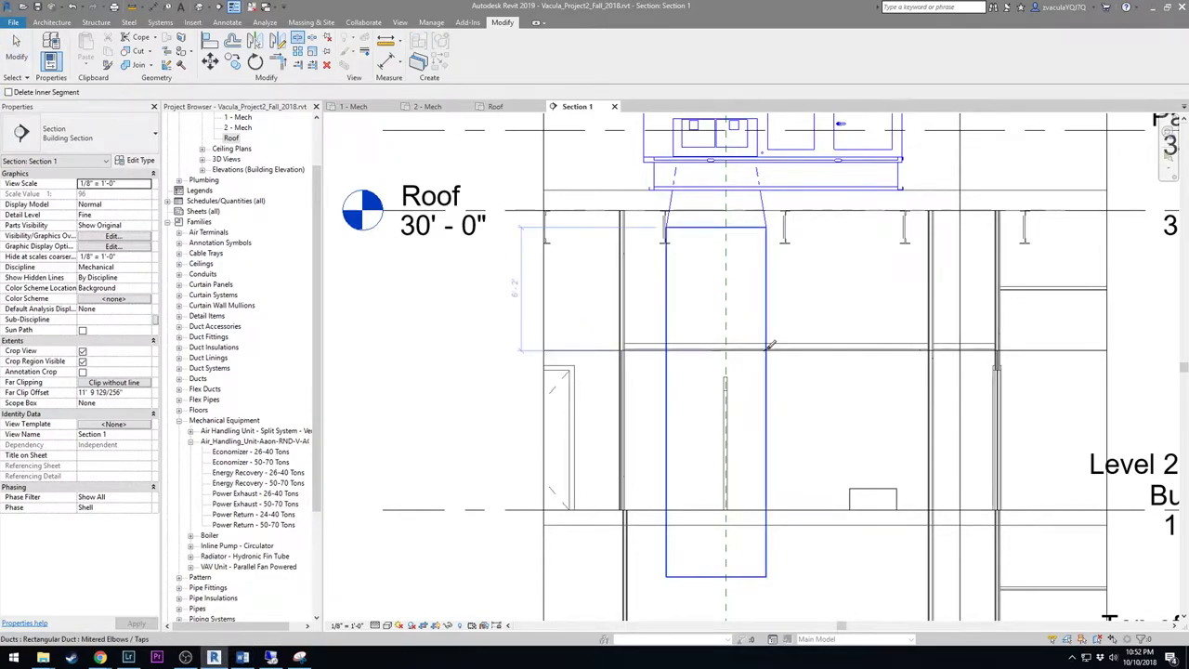
pyautogui.scroll(2, 782, 341)
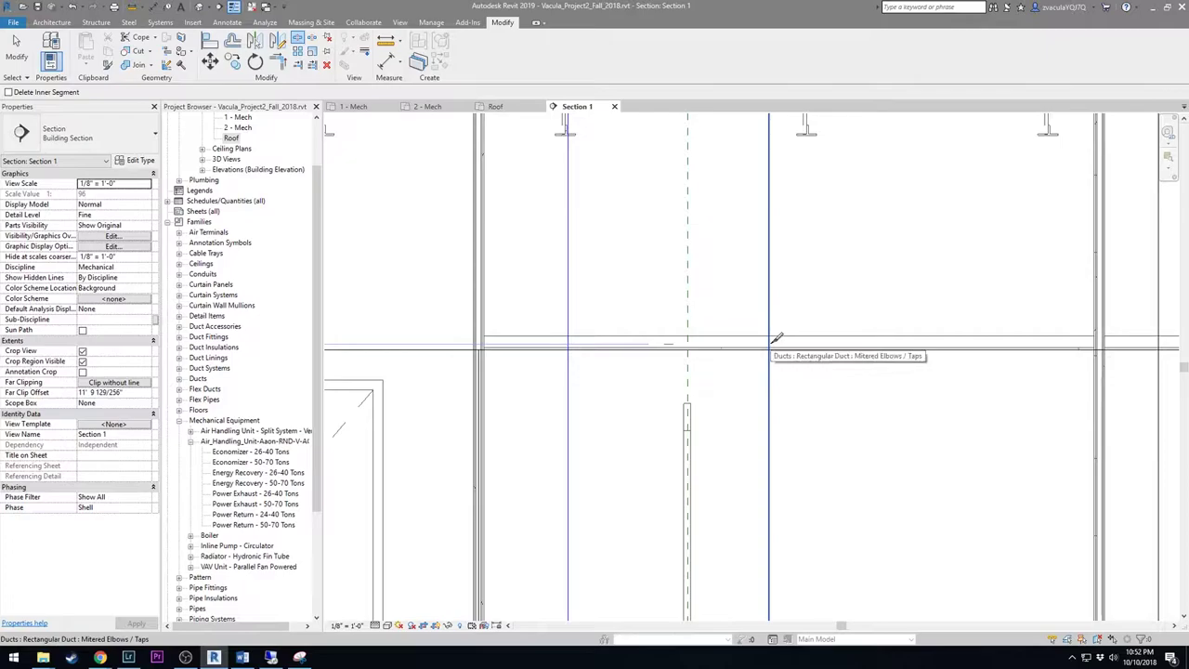
pyautogui.click(771, 317)
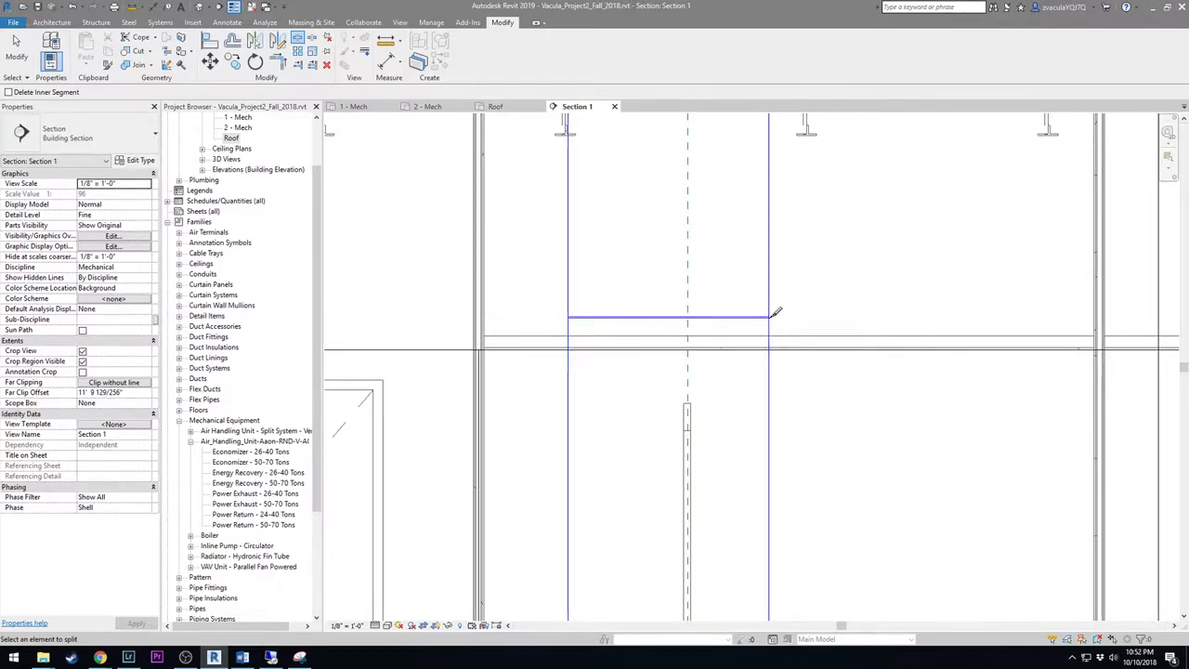
pyautogui.press('Escape')
pyautogui.scroll(-3, 771, 316)
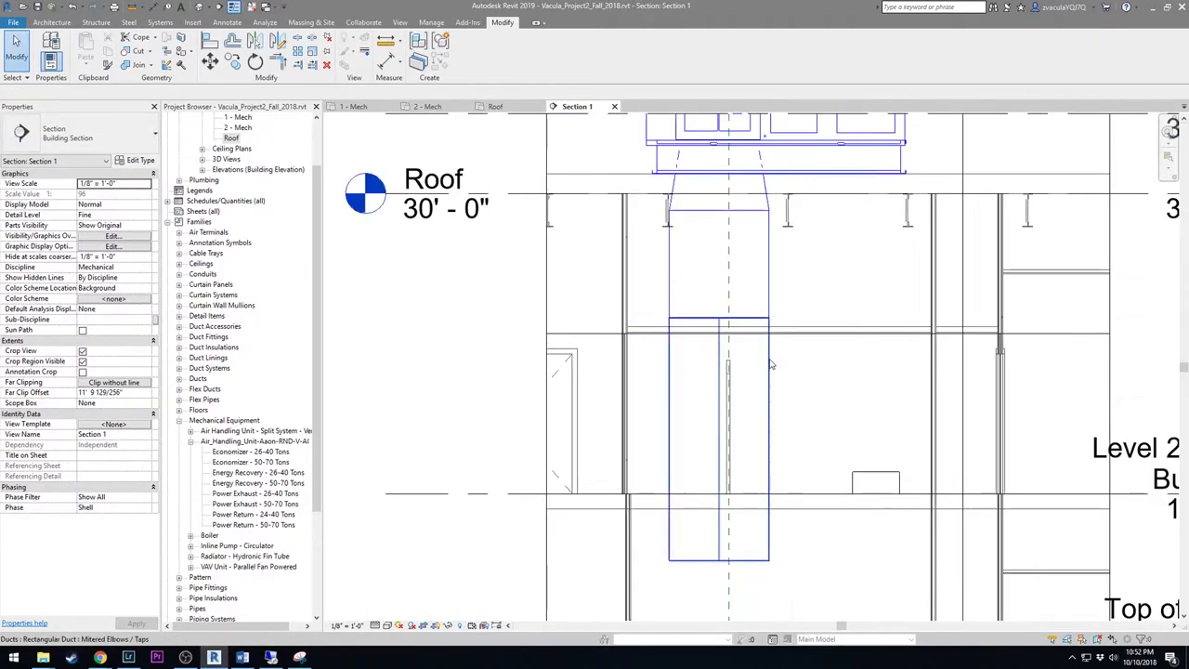
# Resize the lower section of the split vertical supply duct to 54" wide and 22" high
pyautogui.click(769, 364)
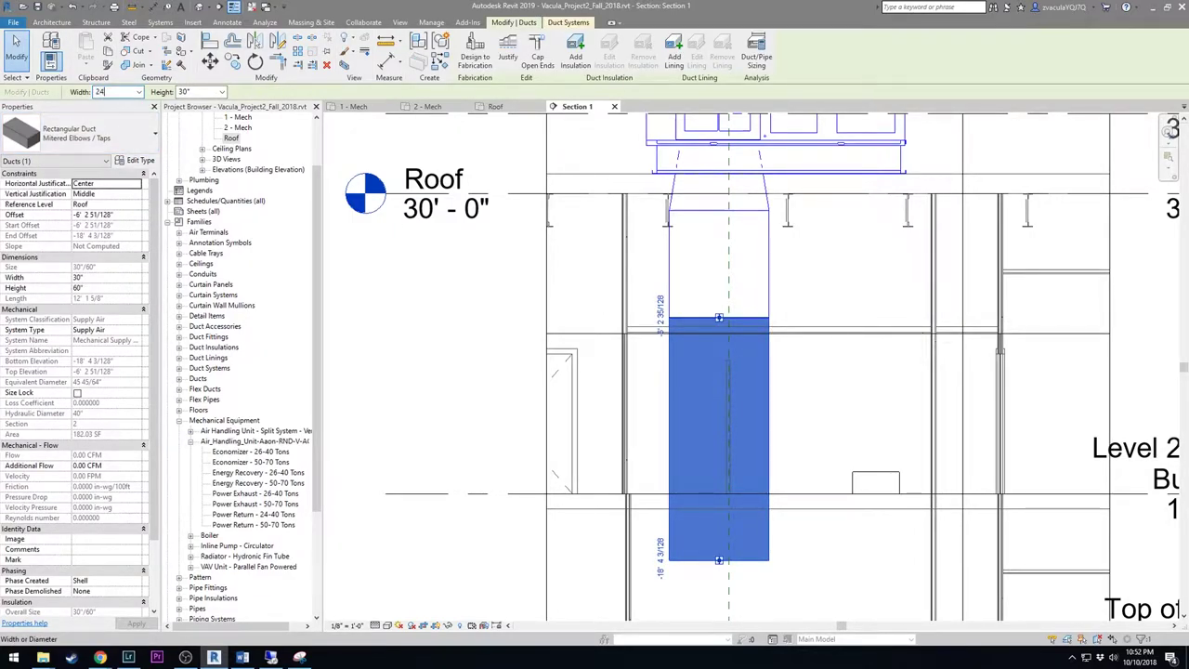
pyautogui.write('24')
pyautogui.press('Return')
pyautogui.write('5')
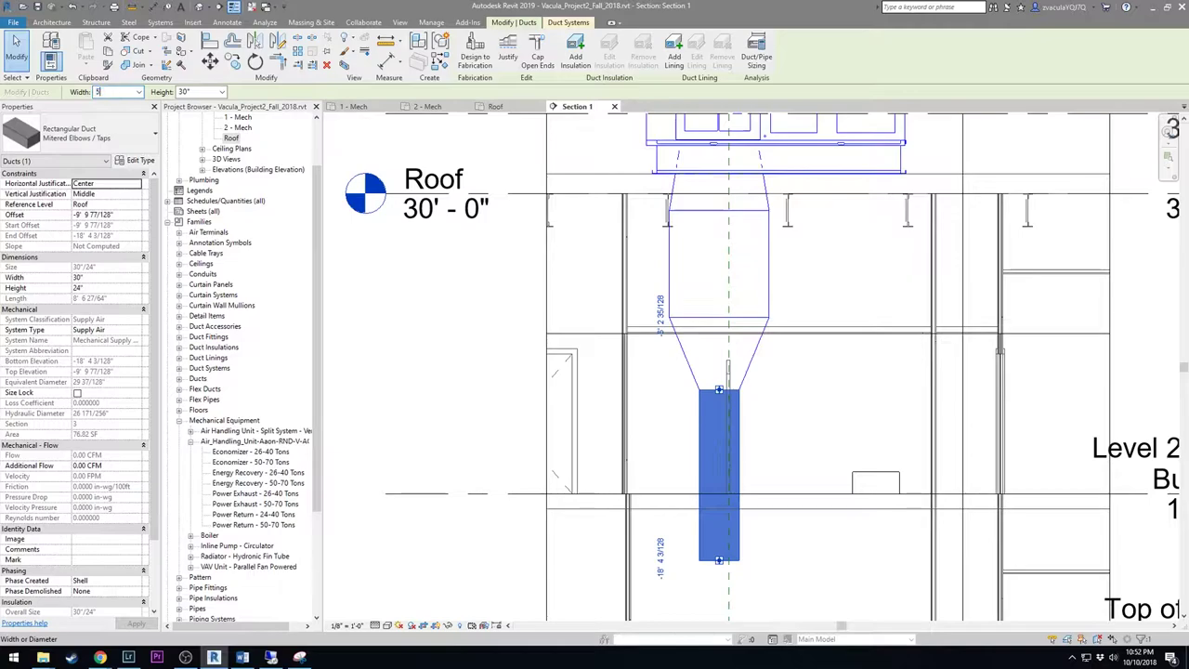
pyautogui.write('4')
pyautogui.press('Return')
pyautogui.click(197, 91)
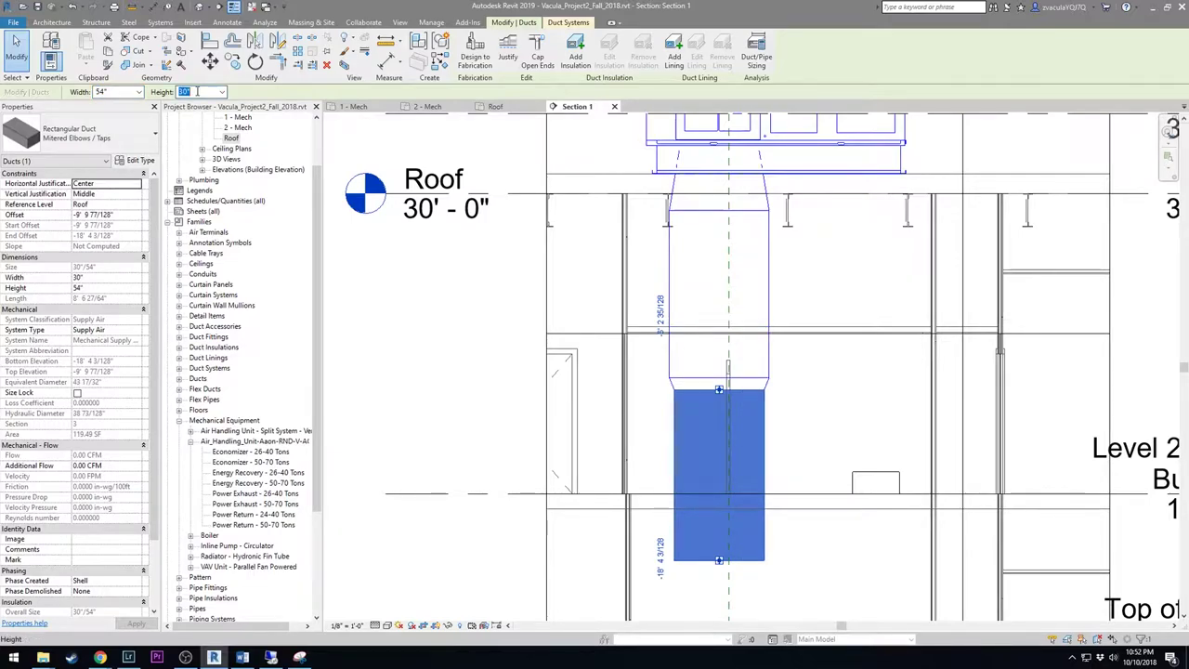
pyautogui.write('22')
pyautogui.press('Return')
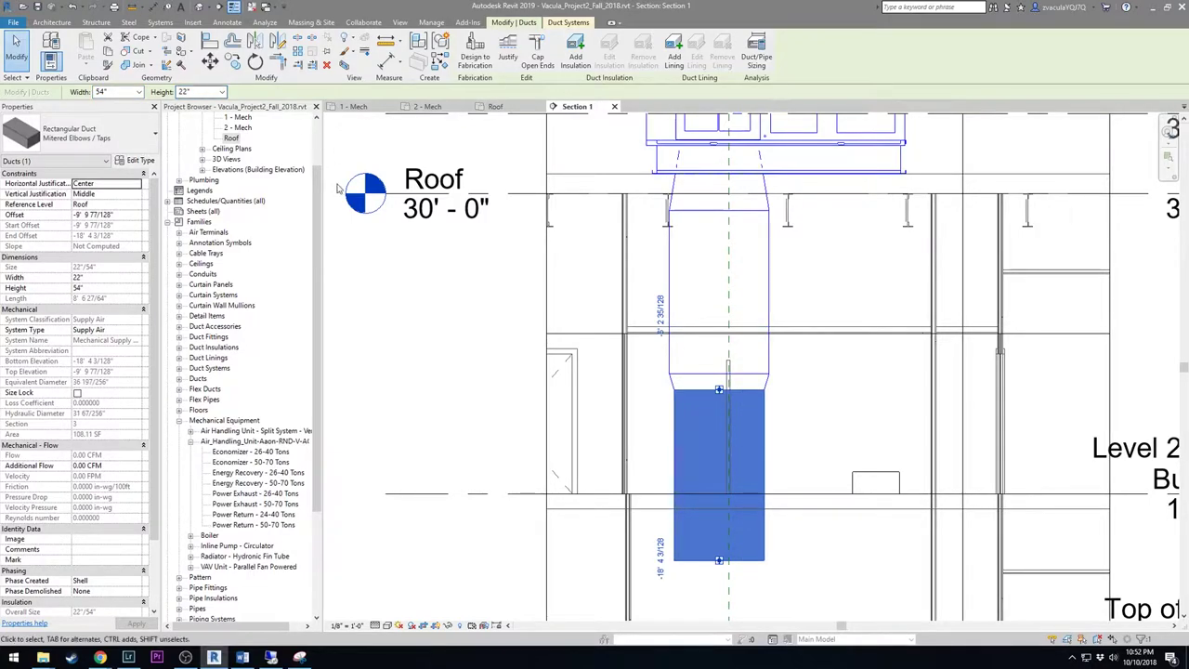
pyautogui.press('Escape')
# Move the transition between the two vertical duct sections up above the upper floor's ceiling, its lower end about 6' 6" below the Roof level
pyautogui.scroll(-3, 667, 370)
pyautogui.scroll(2, 666, 370)
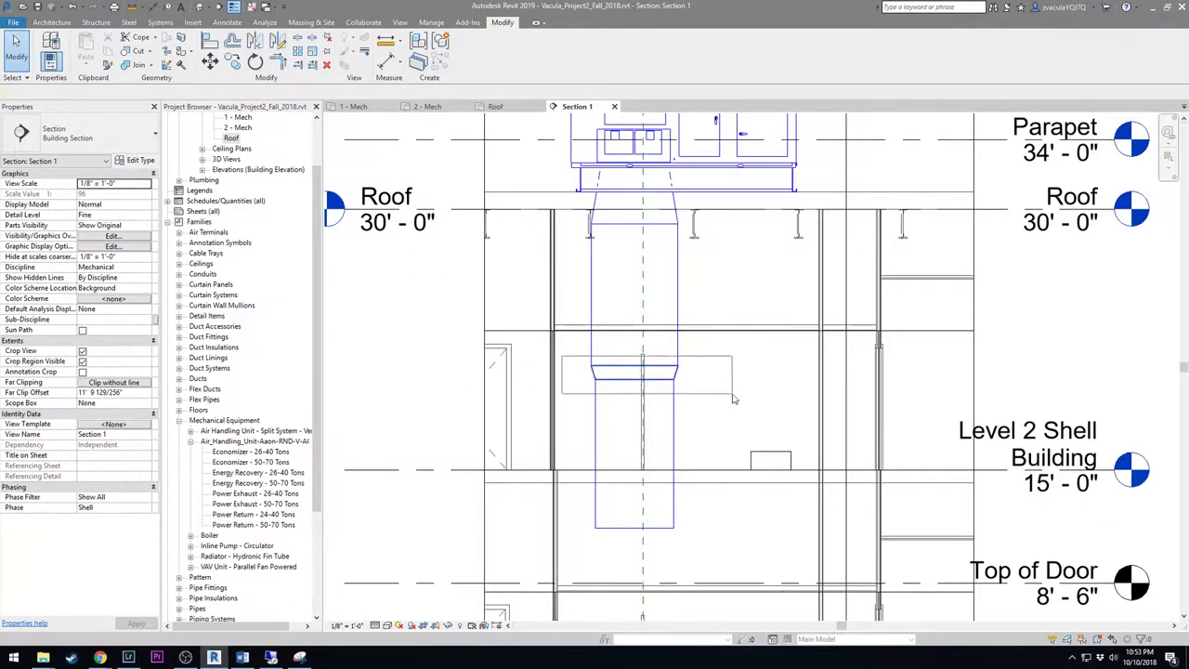
pyautogui.click(631, 371)
pyautogui.press('Up')
pyautogui.press('Up')
pyautogui.press('Up')
pyautogui.press('Up')
pyautogui.press('Up')
pyautogui.press('Up')
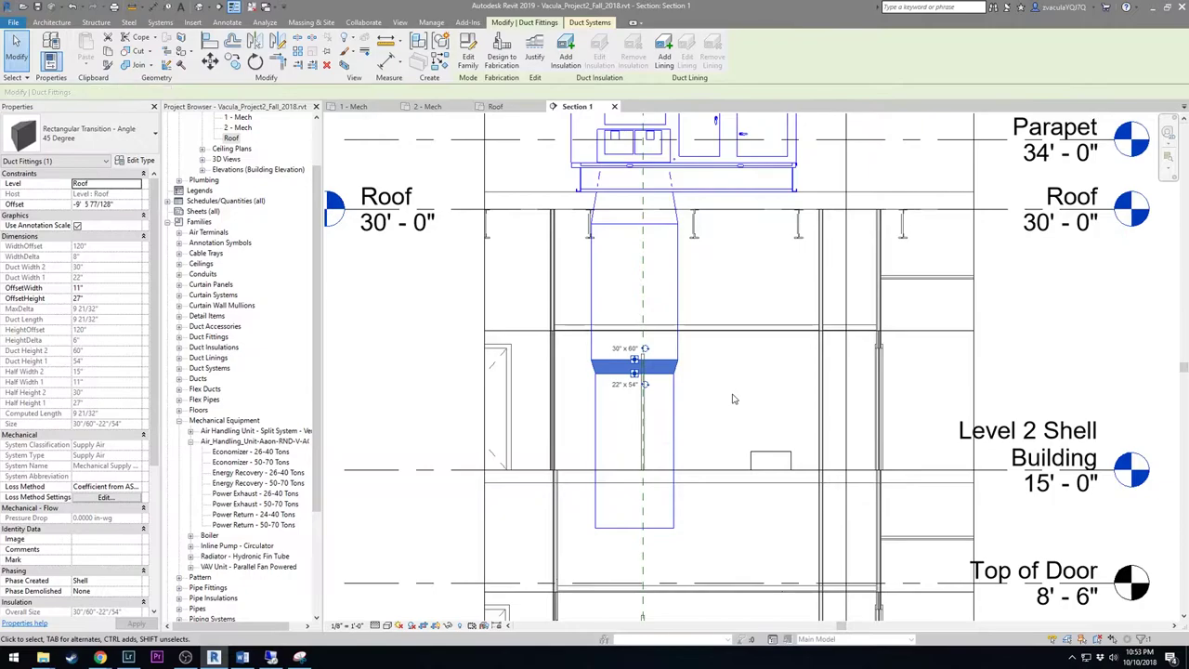
pyautogui.press('Up')
pyautogui.press('Up')
pyautogui.press('Up')
pyautogui.press('Up')
pyautogui.press('Up')
pyautogui.press('Up')
pyautogui.press('Up')
pyautogui.press('Up')
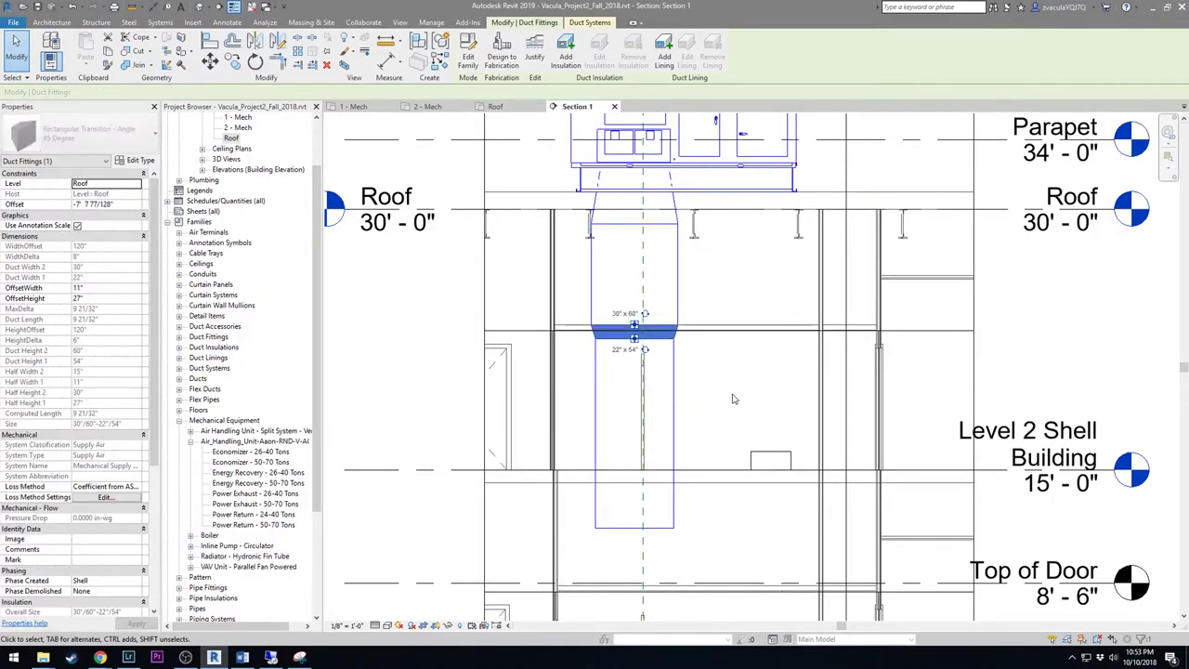
pyautogui.press('Escape')
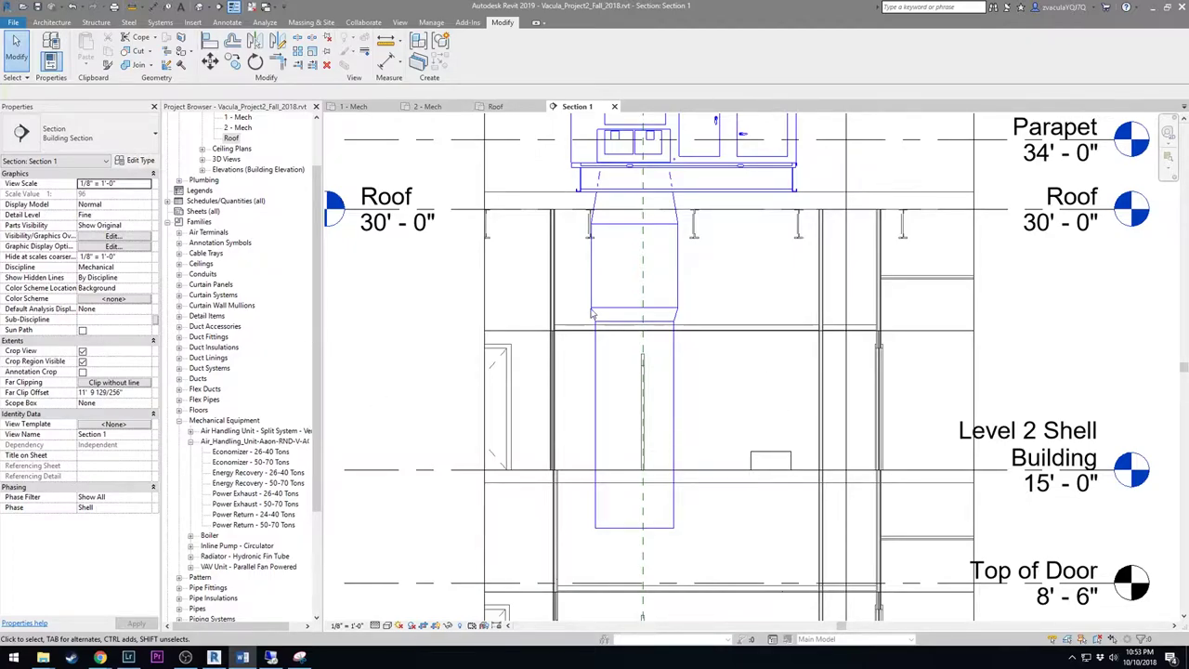
# Start loading a family and browse the US Imperial library to the rectangular duct fittings' Taps folder
pyautogui.click(192, 22)
pyautogui.click(415, 56)
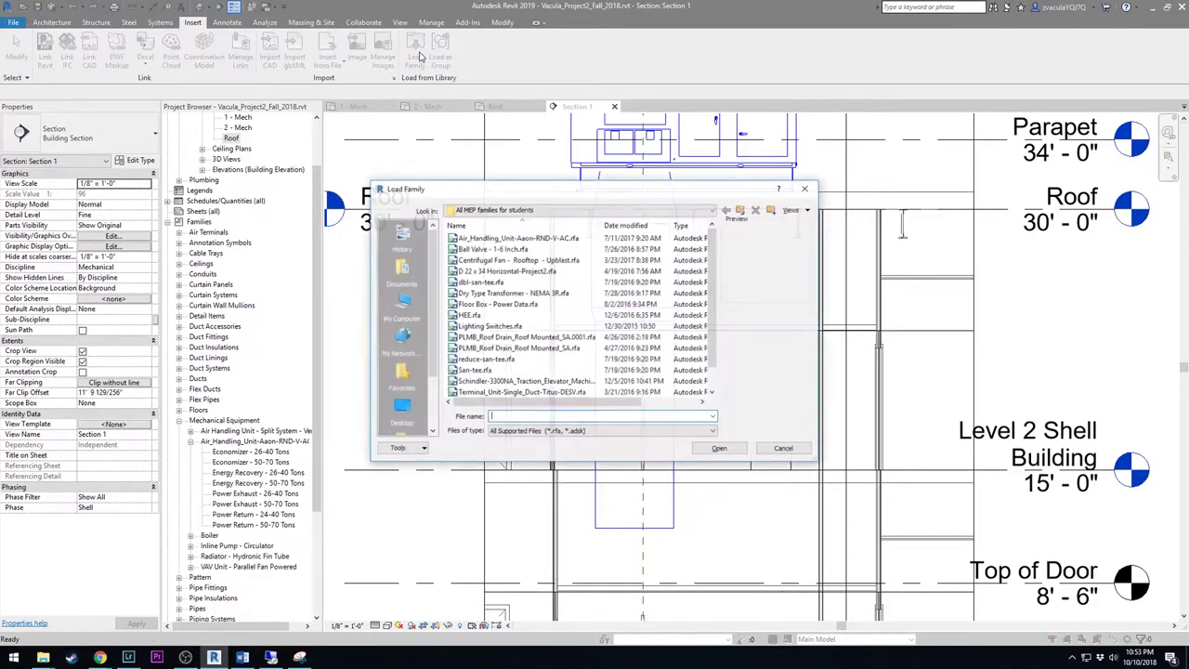
pyautogui.moveTo(430, 270); pyautogui.dragTo(424, 339)
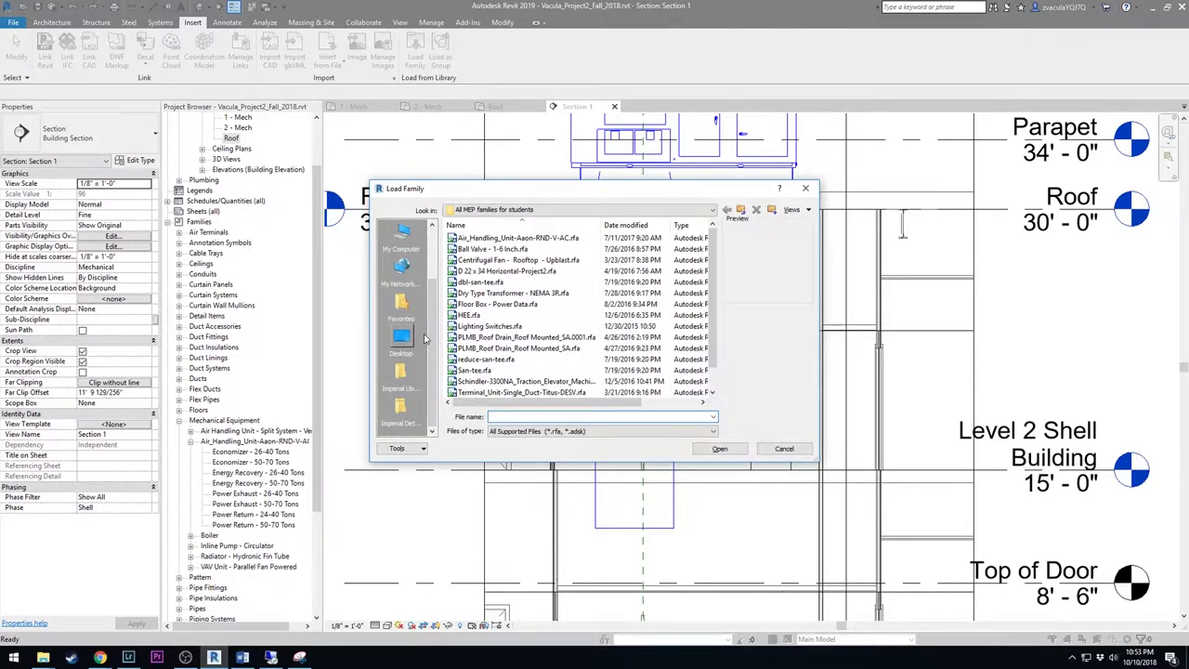
pyautogui.scroll(3, 402, 246)
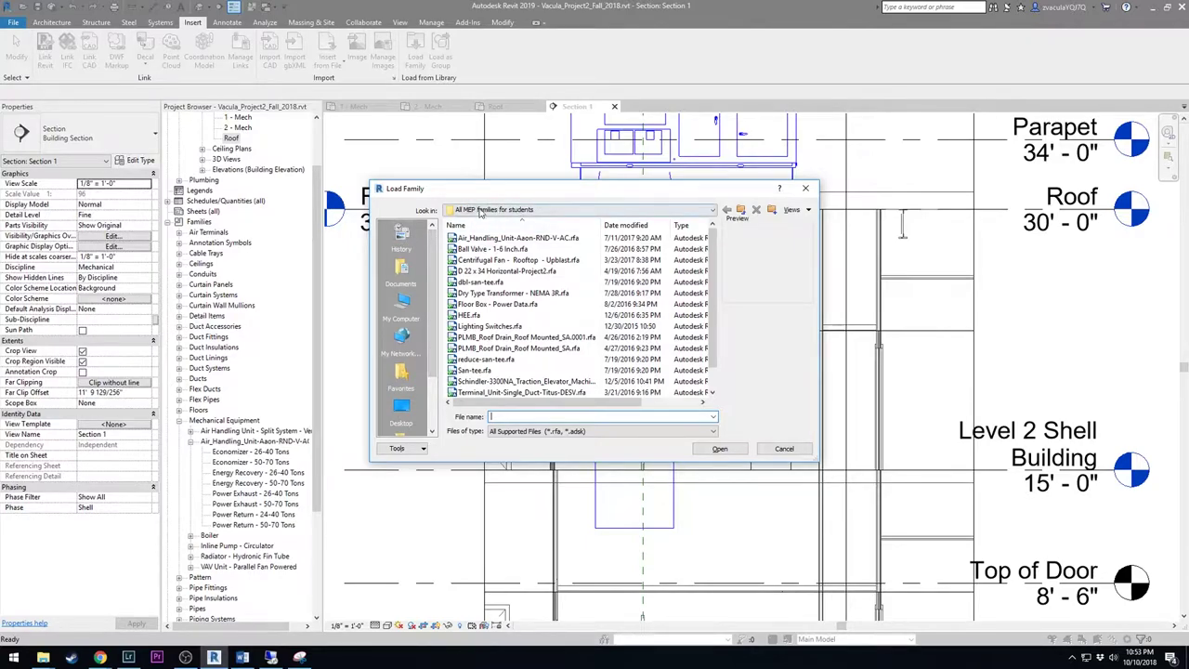
pyautogui.click(506, 239)
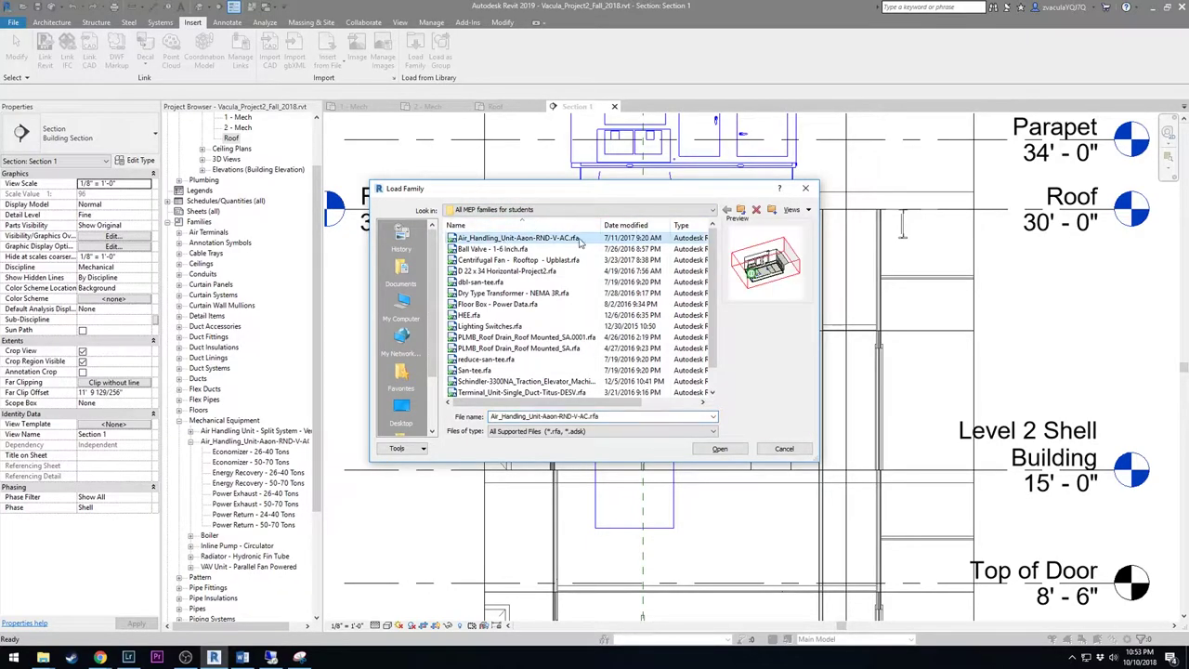
pyautogui.scroll(-3, 419, 361)
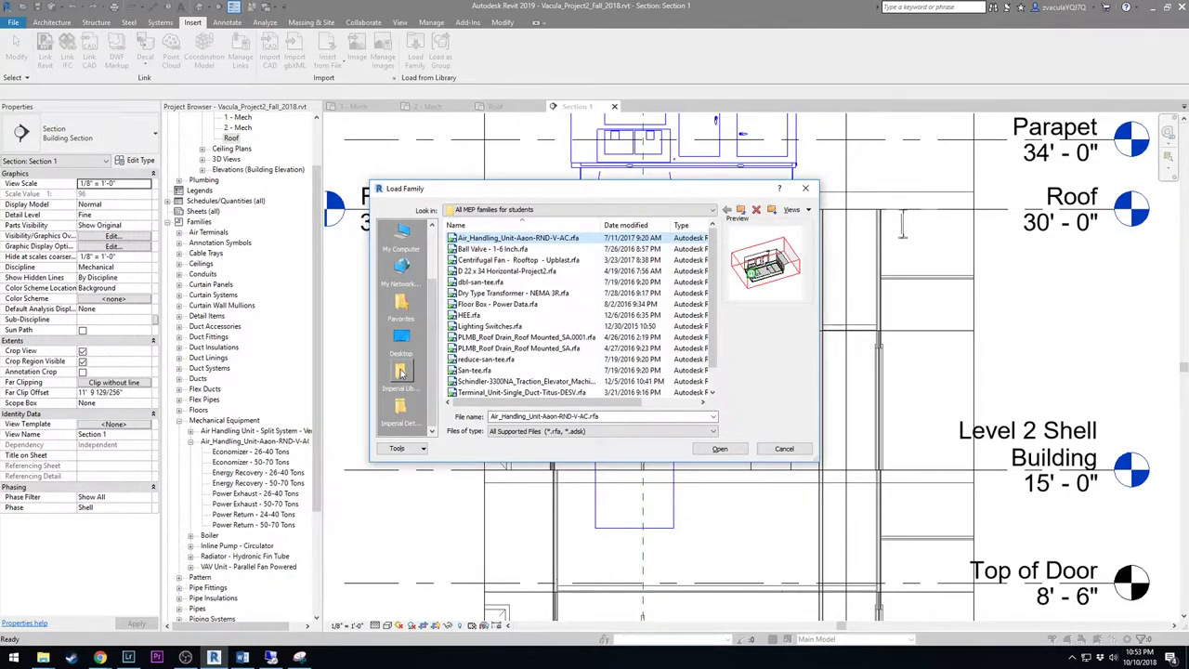
pyautogui.click(401, 372)
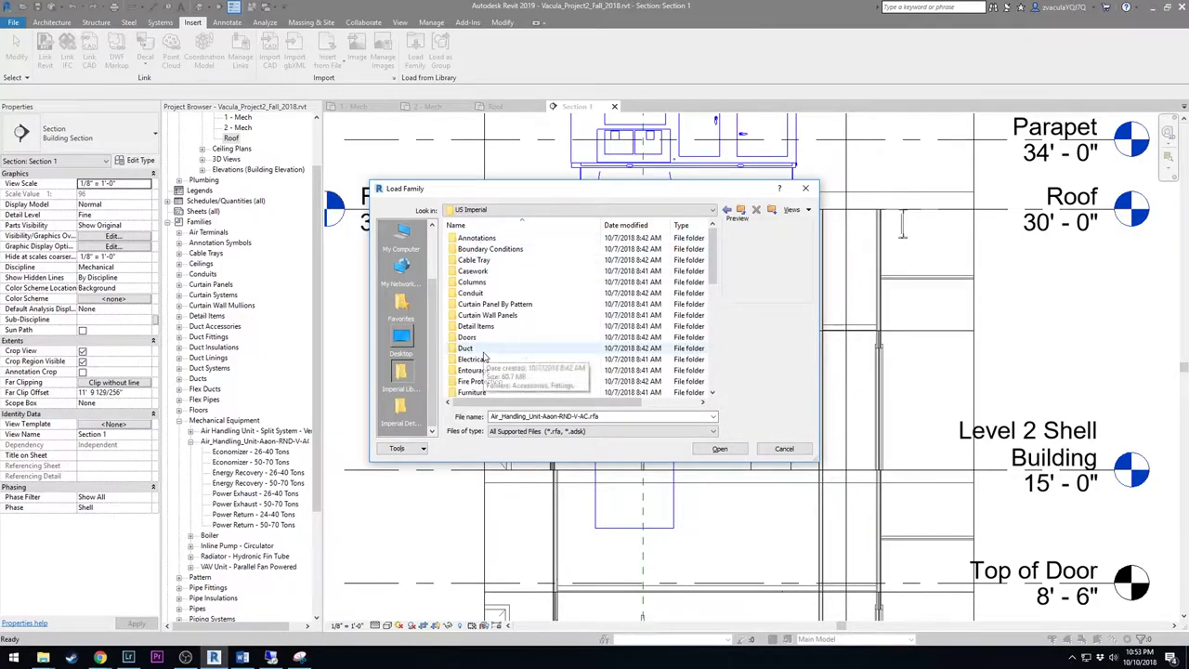
pyautogui.doubleClick(481, 350)
pyautogui.doubleClick(469, 249)
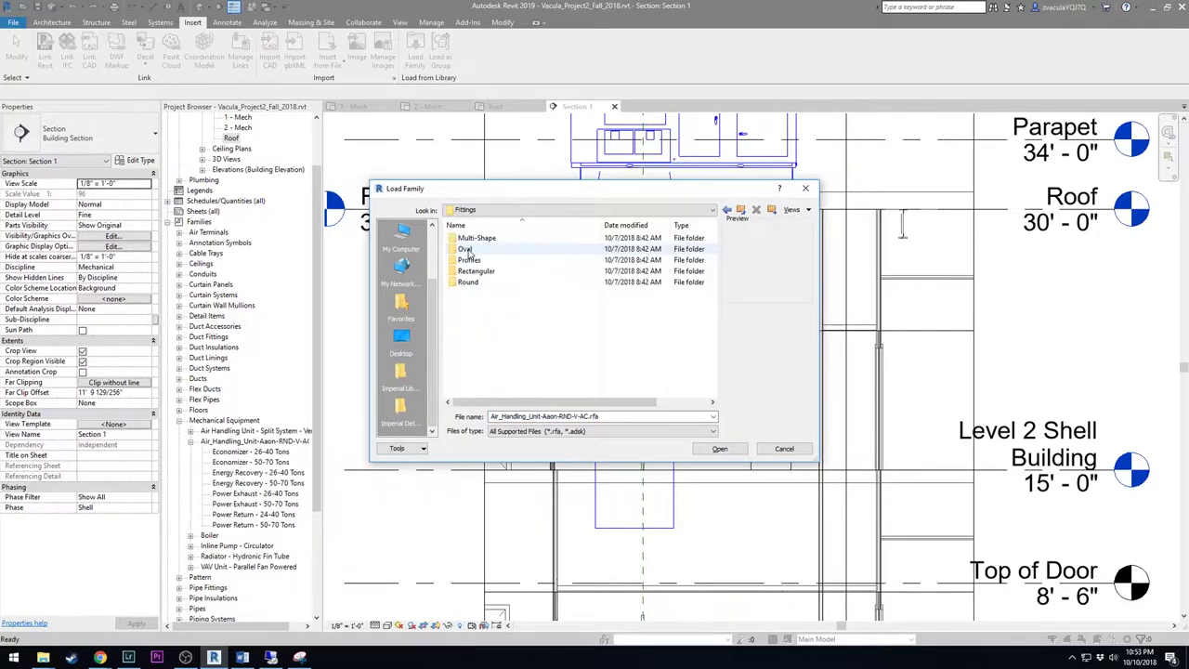
pyautogui.doubleClick(474, 270)
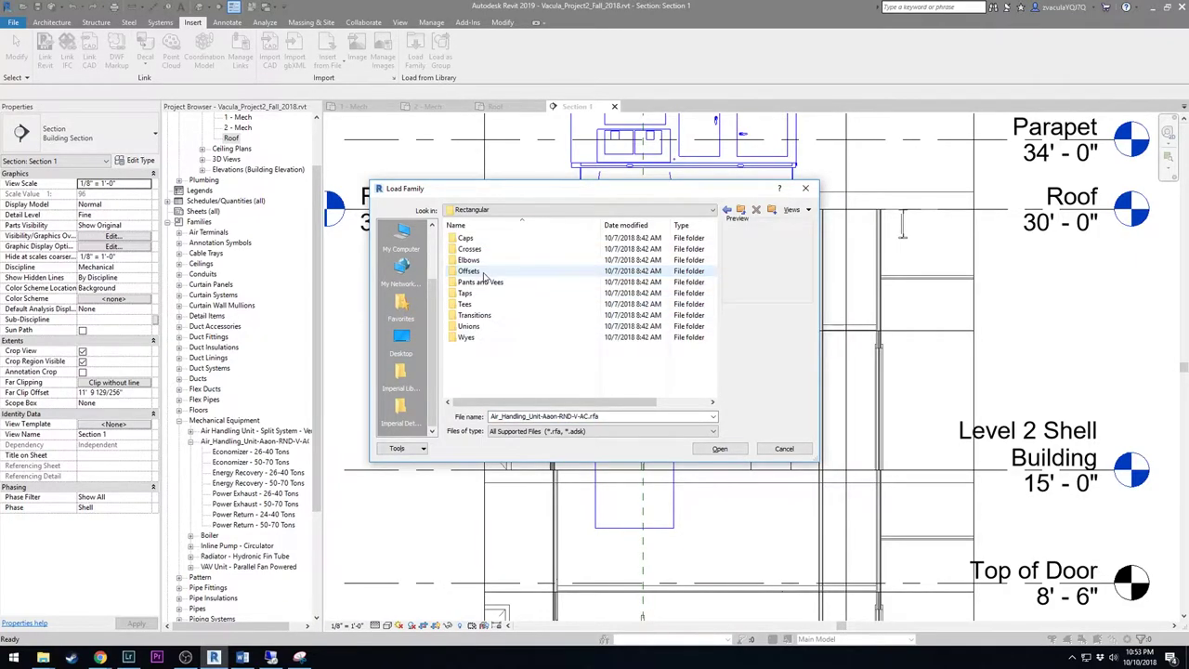
pyautogui.doubleClick(464, 292)
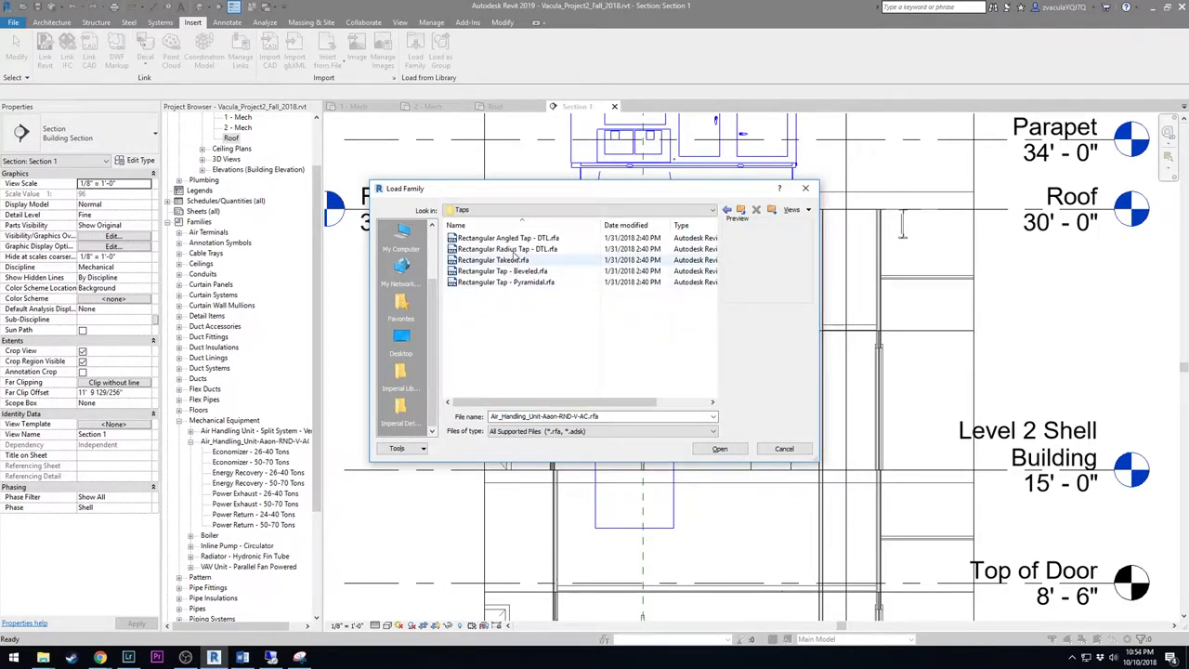
# Load the Rectangular Angled Tap - DTL and Rectangular Tap - Beveled families into the project
pyautogui.click(508, 240)
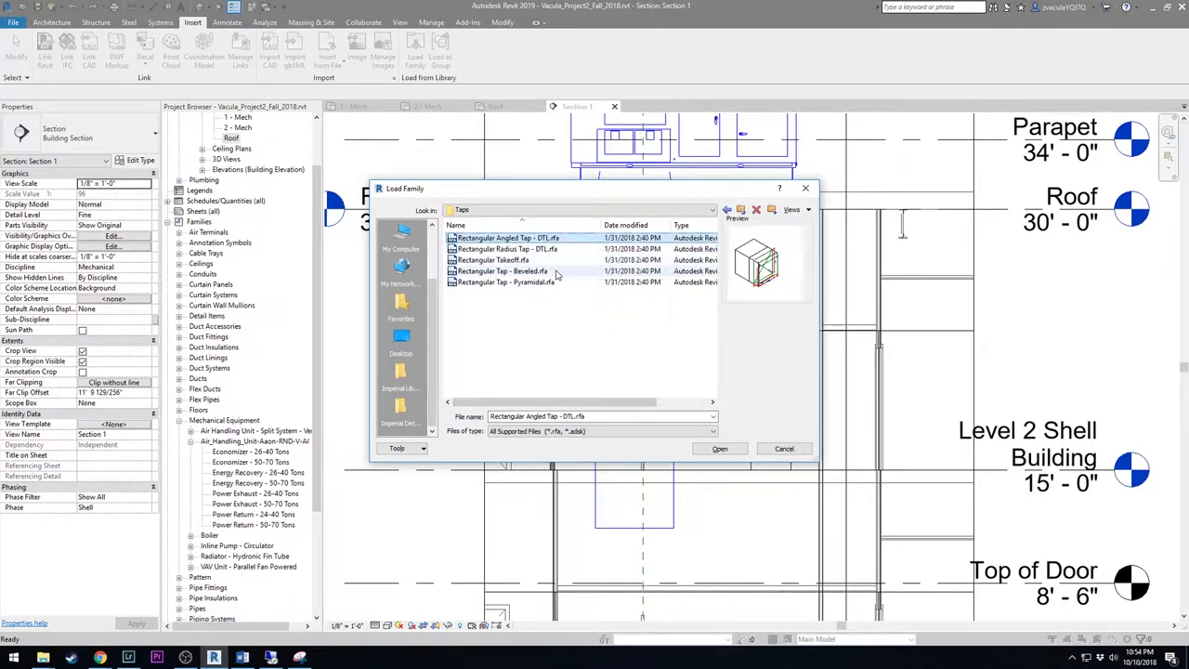
pyautogui.click(550, 271)
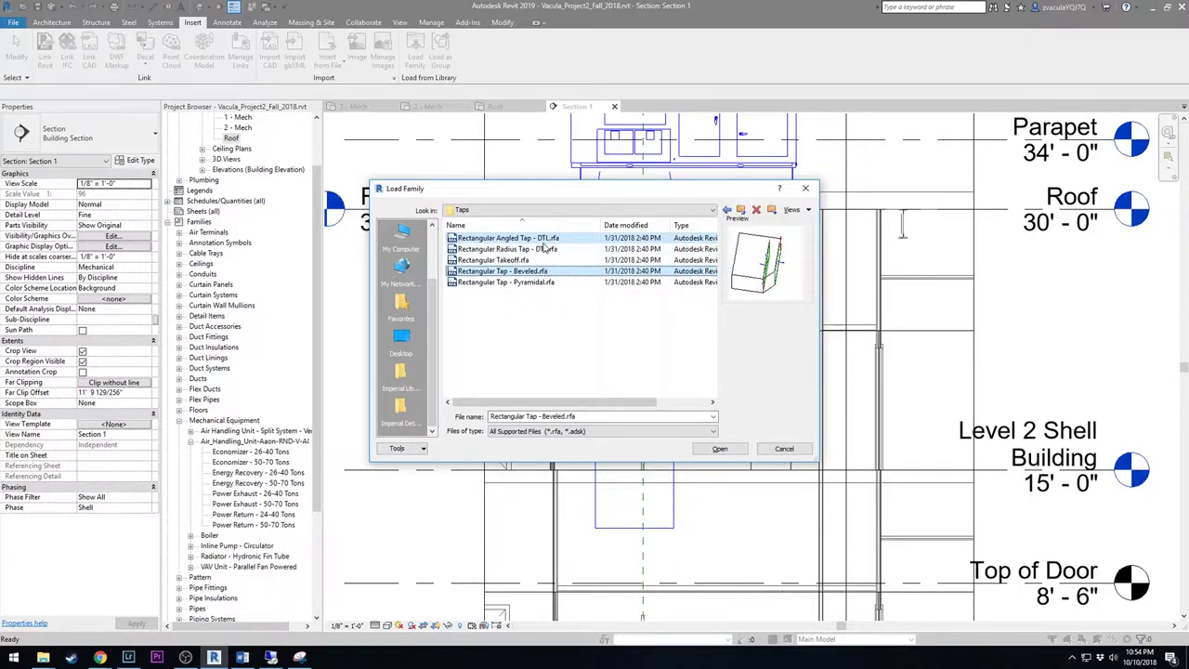
pyautogui.click(711, 452)
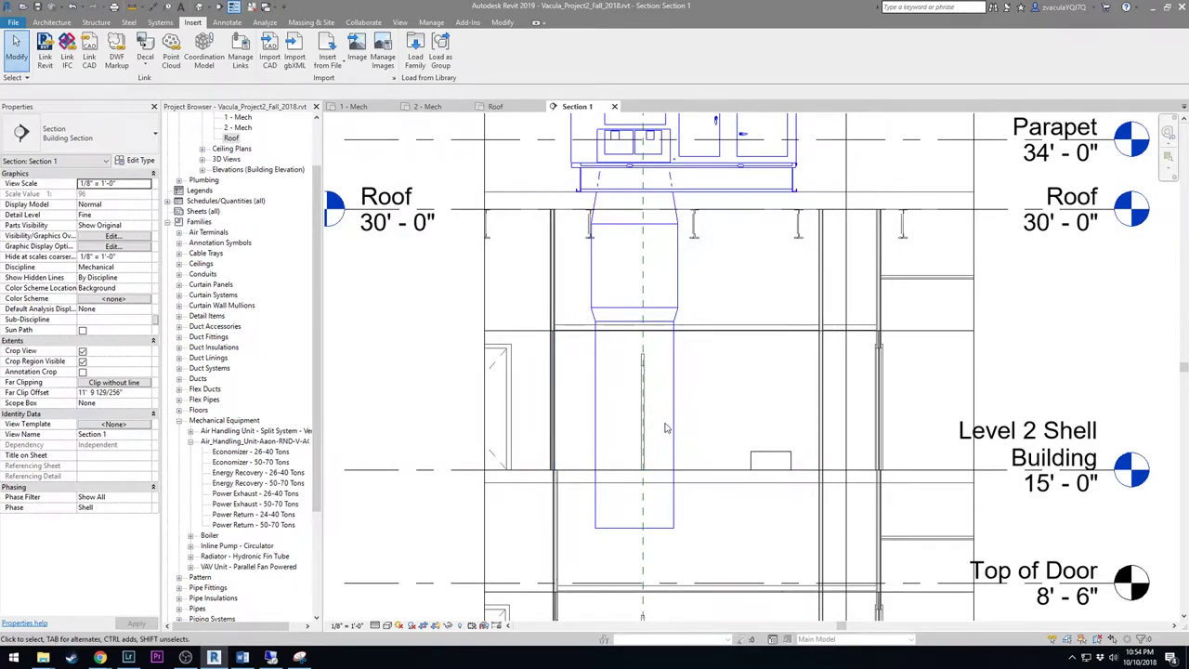
# Choose Rectangular Tap - Beveled: Standard as the junction fitting in the routing preferences of the lower duct's Mitered Elbows / Taps type
pyautogui.click(592, 401)
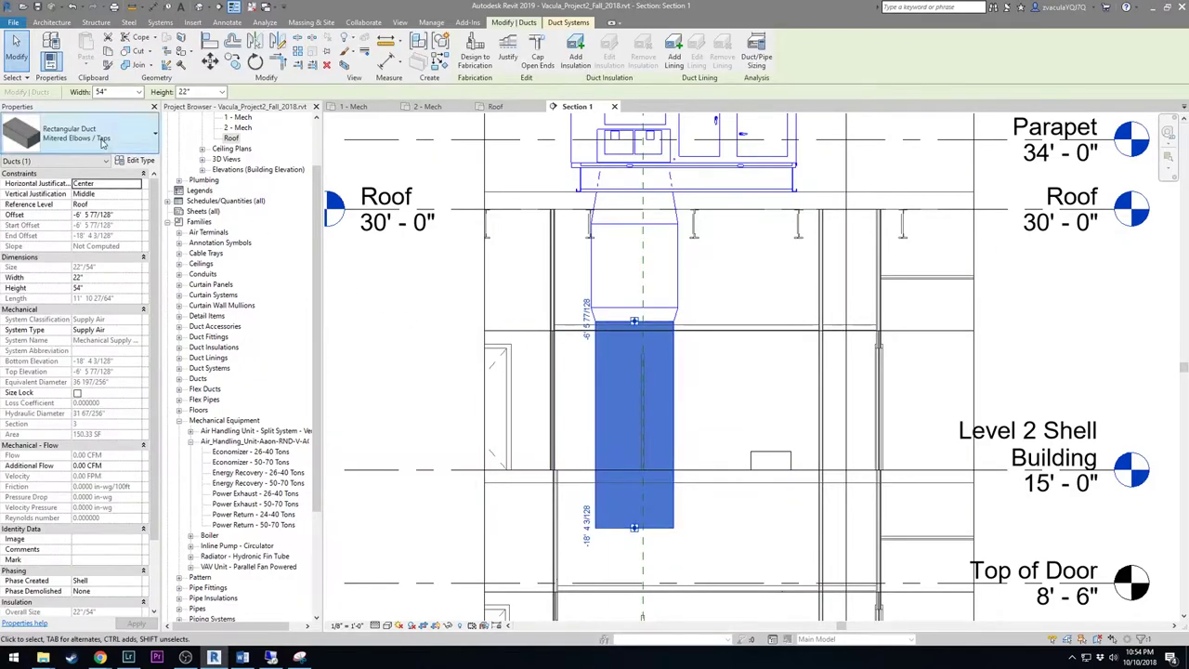
pyautogui.click(67, 139)
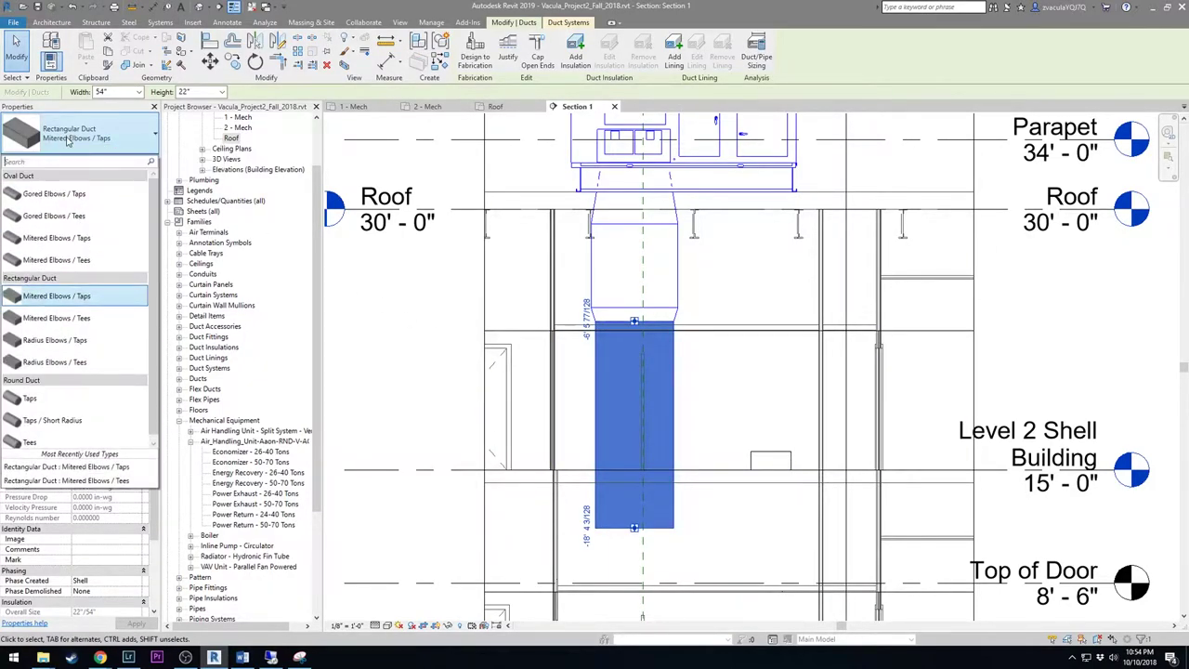
pyautogui.click(93, 298)
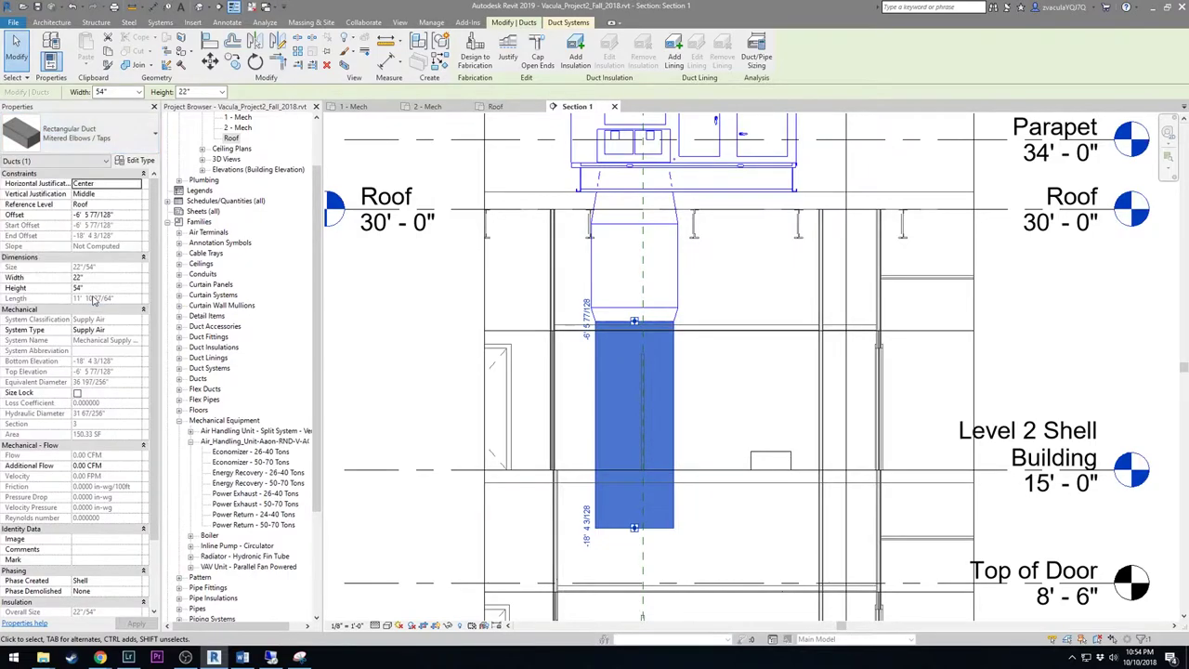
pyautogui.click(135, 162)
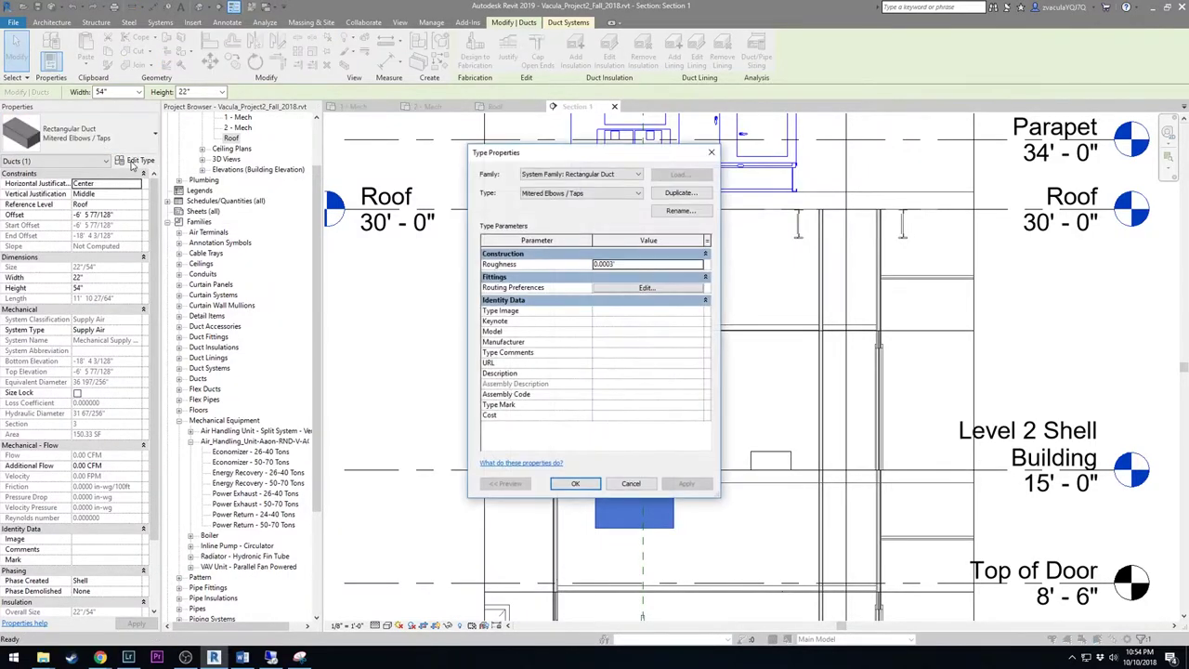
pyautogui.click(607, 290)
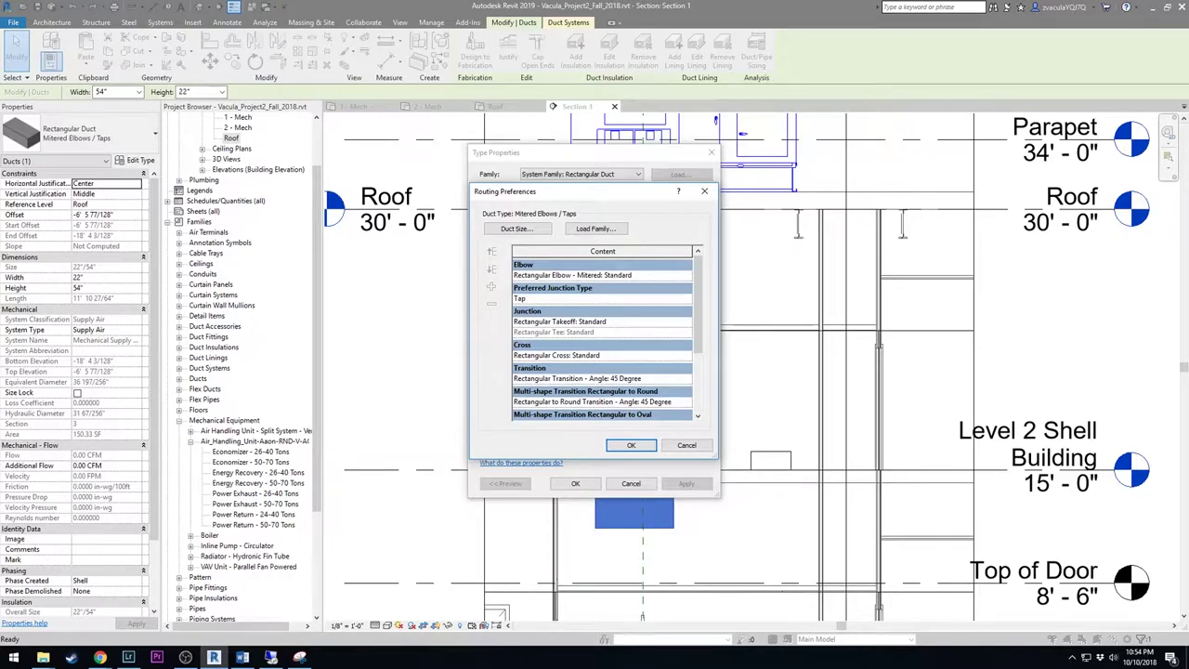
pyautogui.click(543, 321)
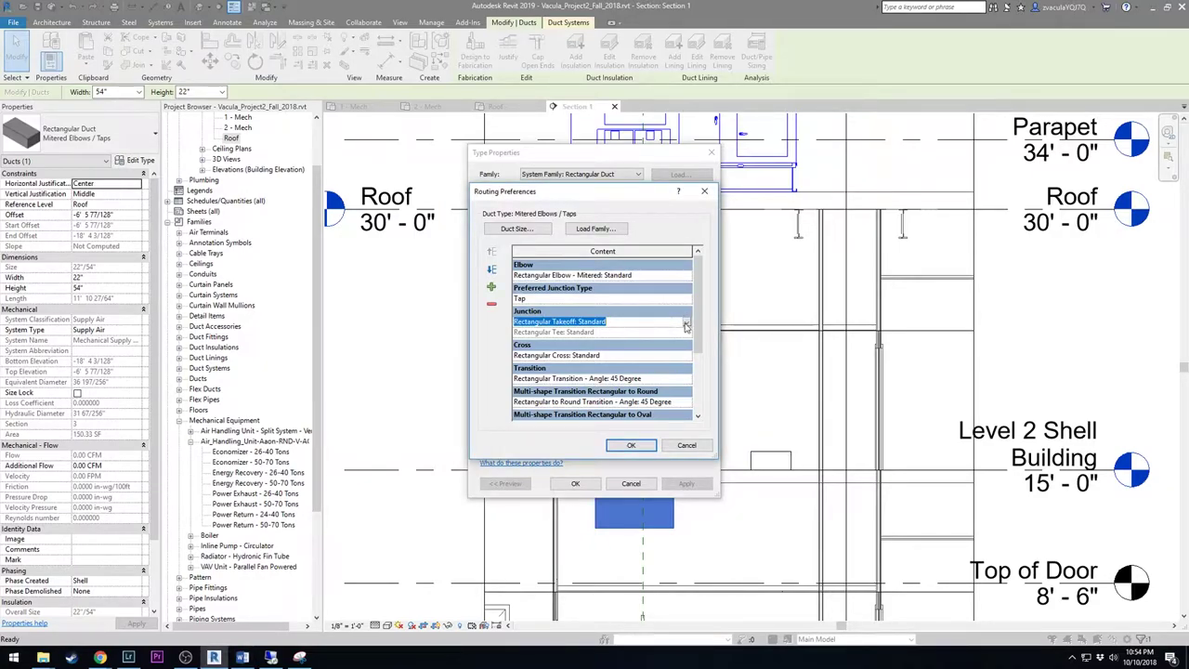
pyautogui.click(686, 324)
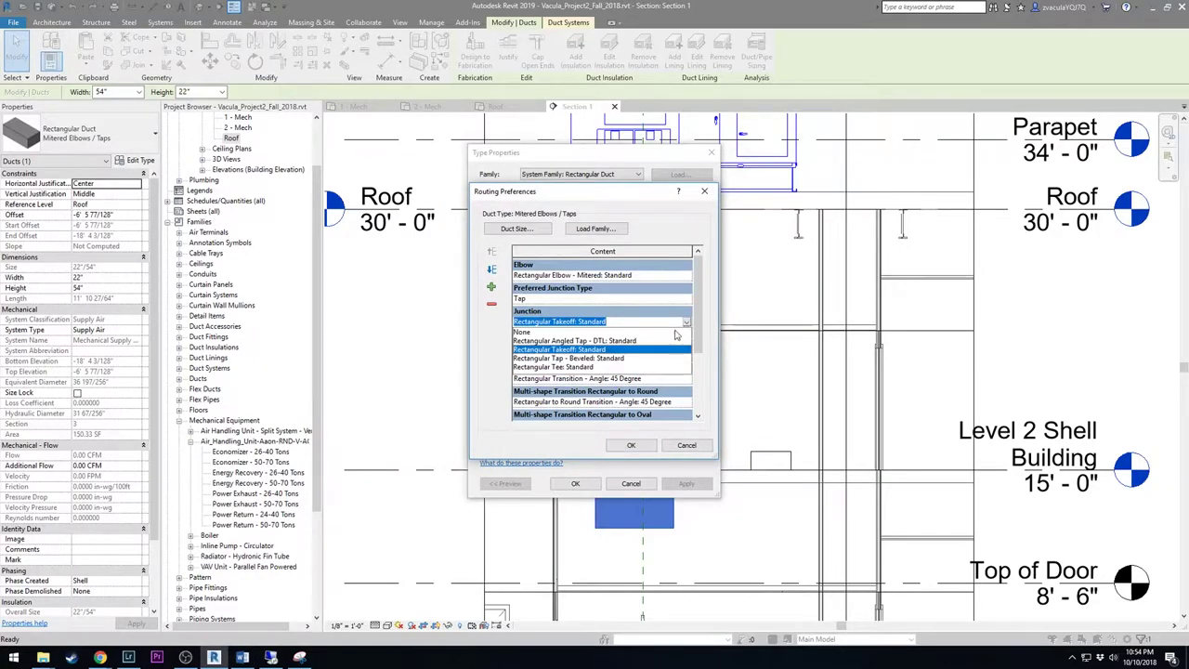
pyautogui.click(615, 358)
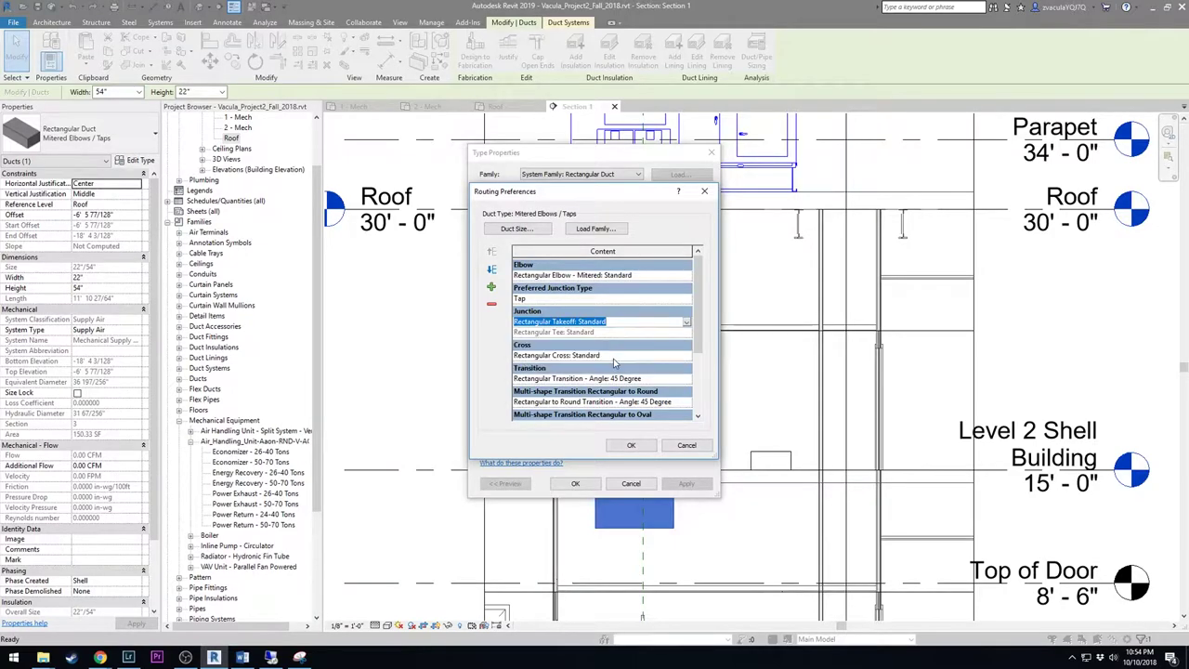
pyautogui.click(630, 445)
pyautogui.click(575, 483)
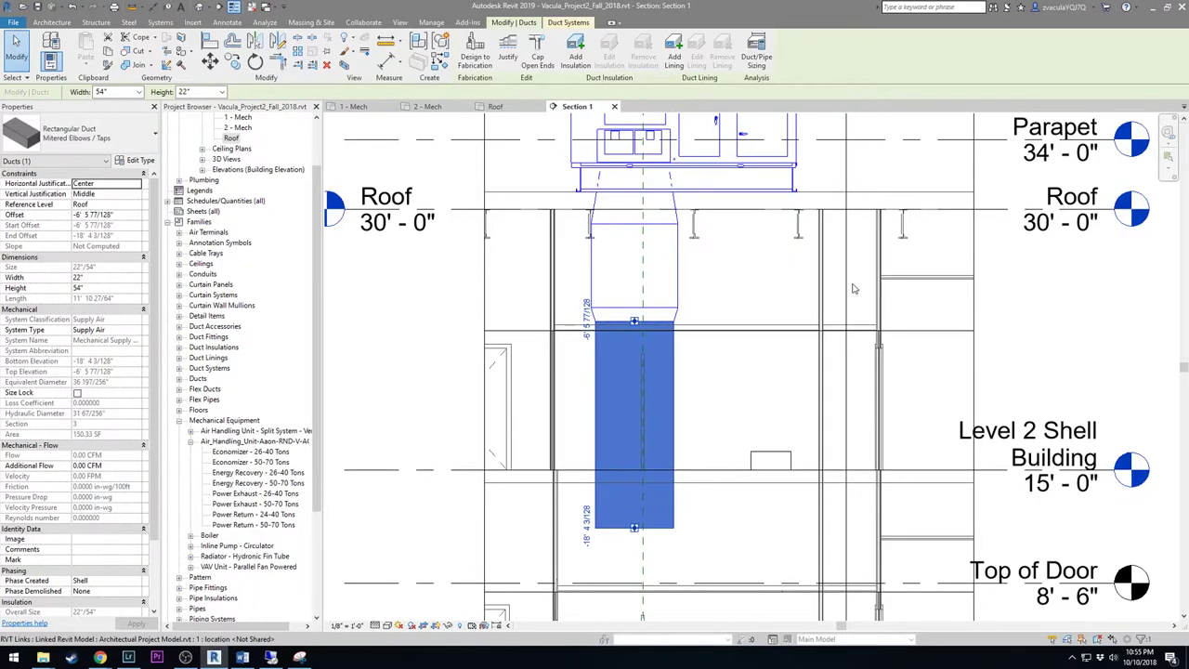
pyautogui.moveTo(853, 289); pyautogui.dragTo(819, 295, button='middle')
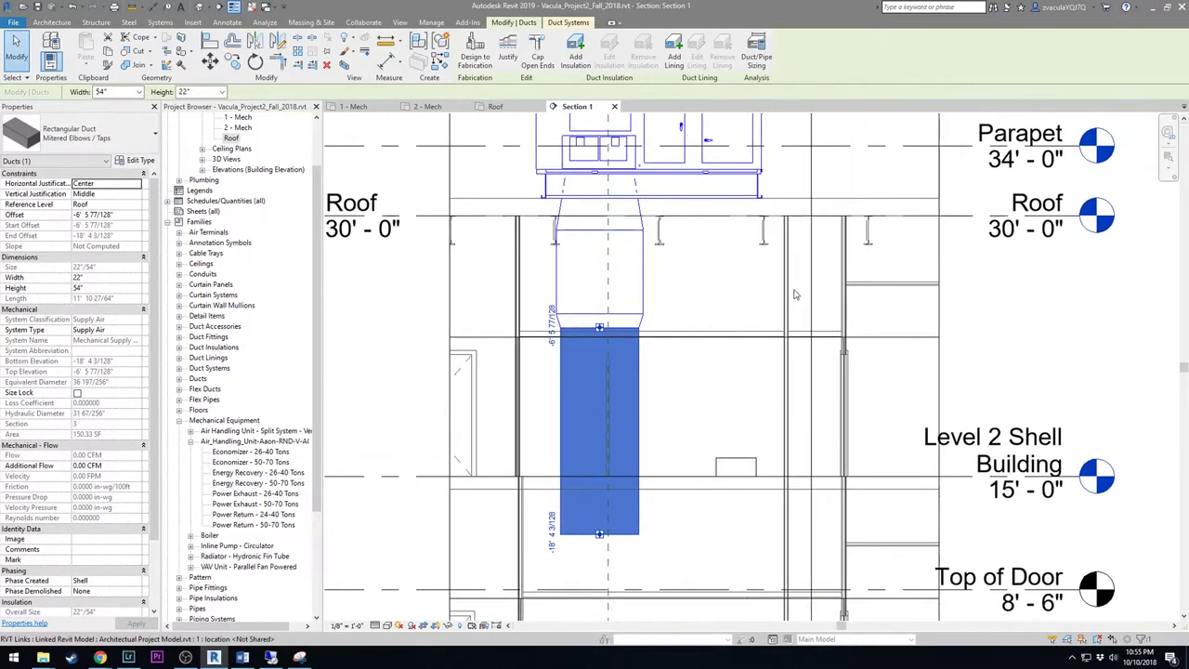
pyautogui.click(776, 286)
pyautogui.press('Escape')
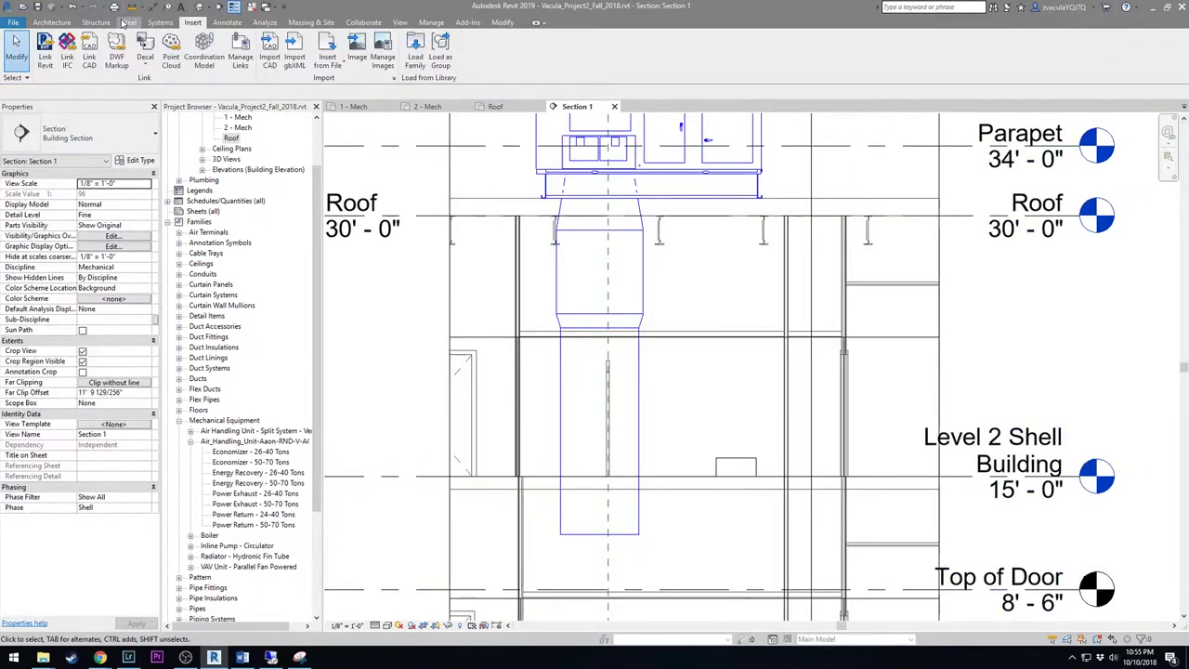
pyautogui.click(160, 22)
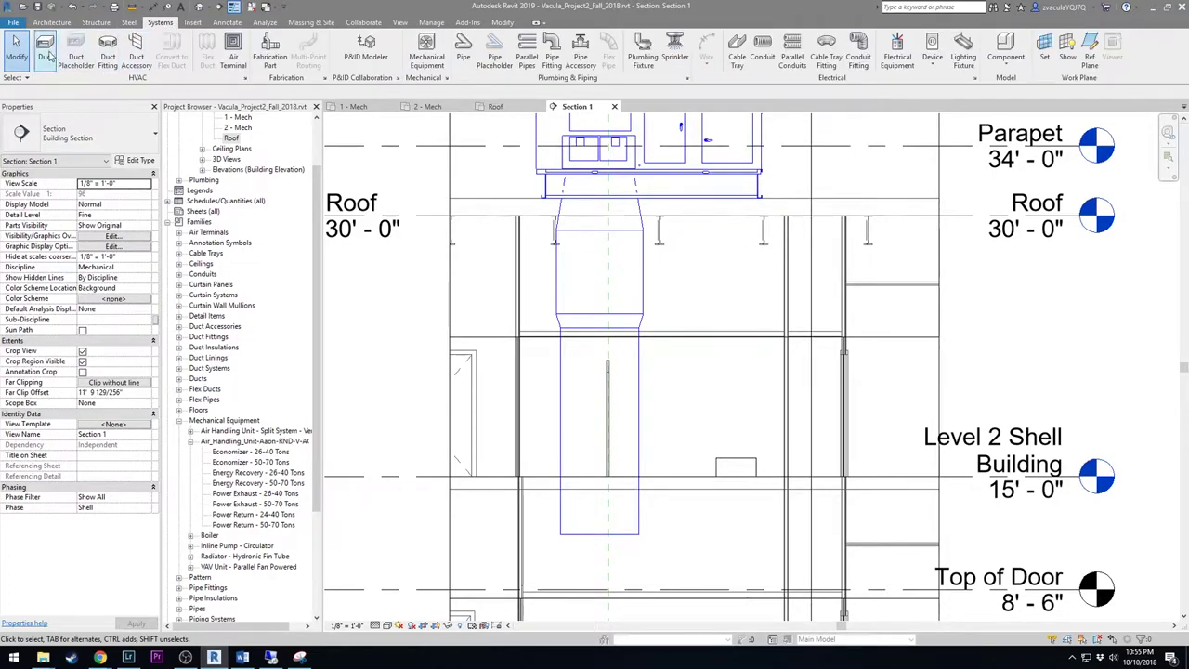
pyautogui.click(45, 49)
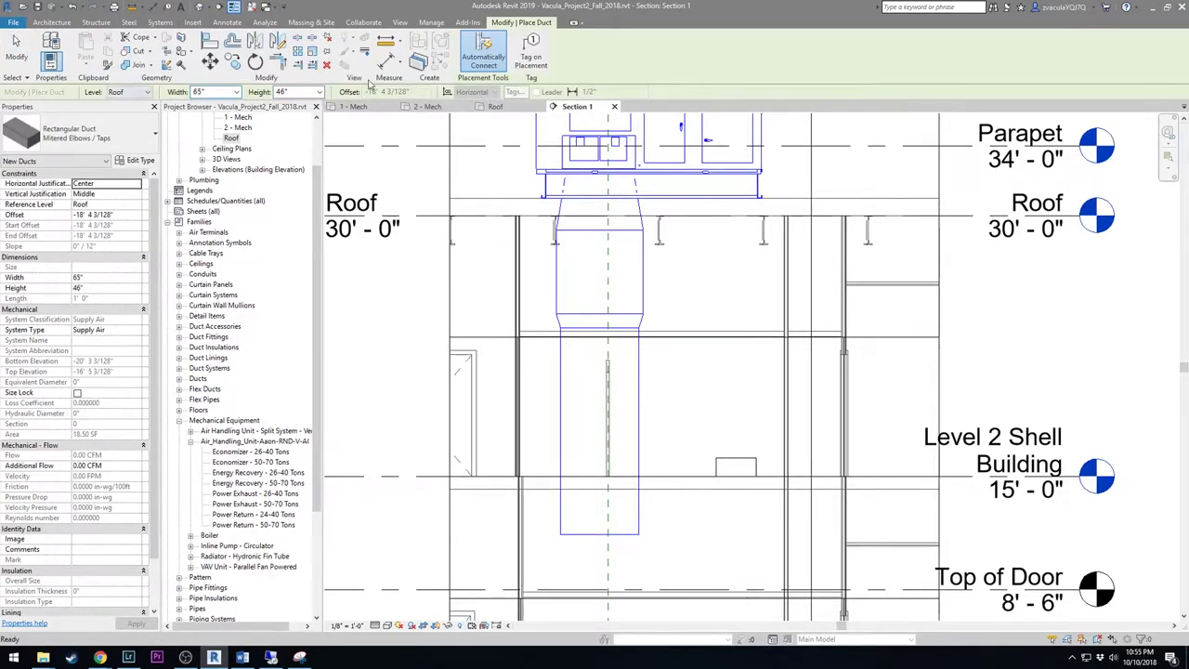
pyautogui.click(295, 91)
pyautogui.click(124, 215)
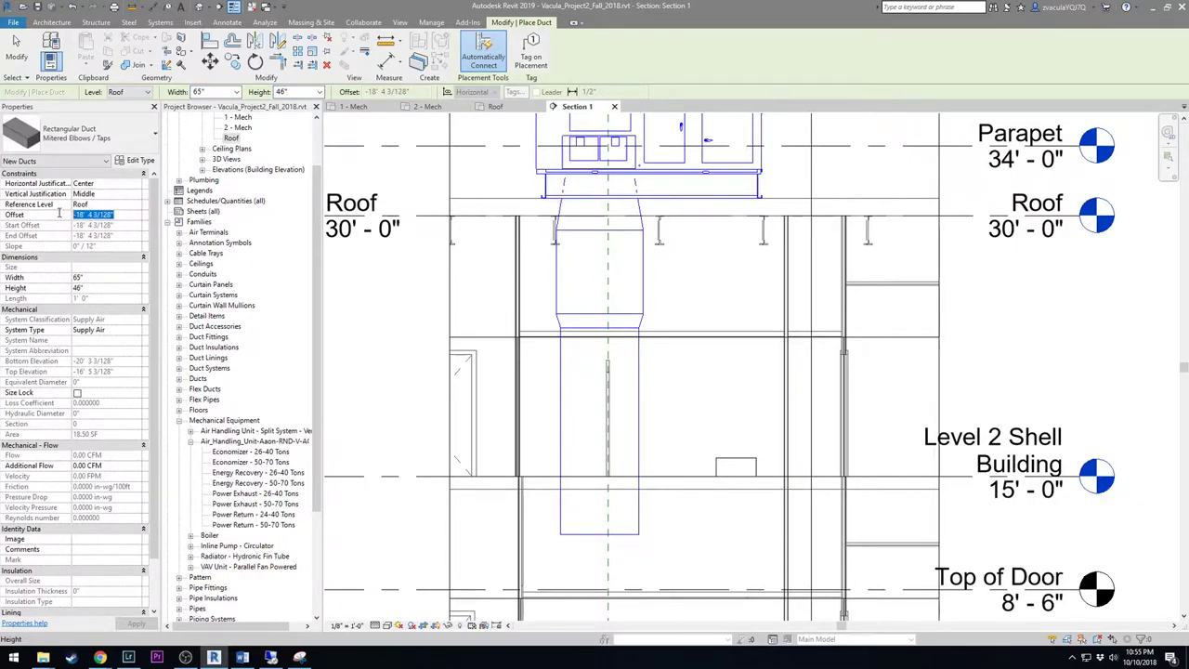
pyautogui.click(74, 213)
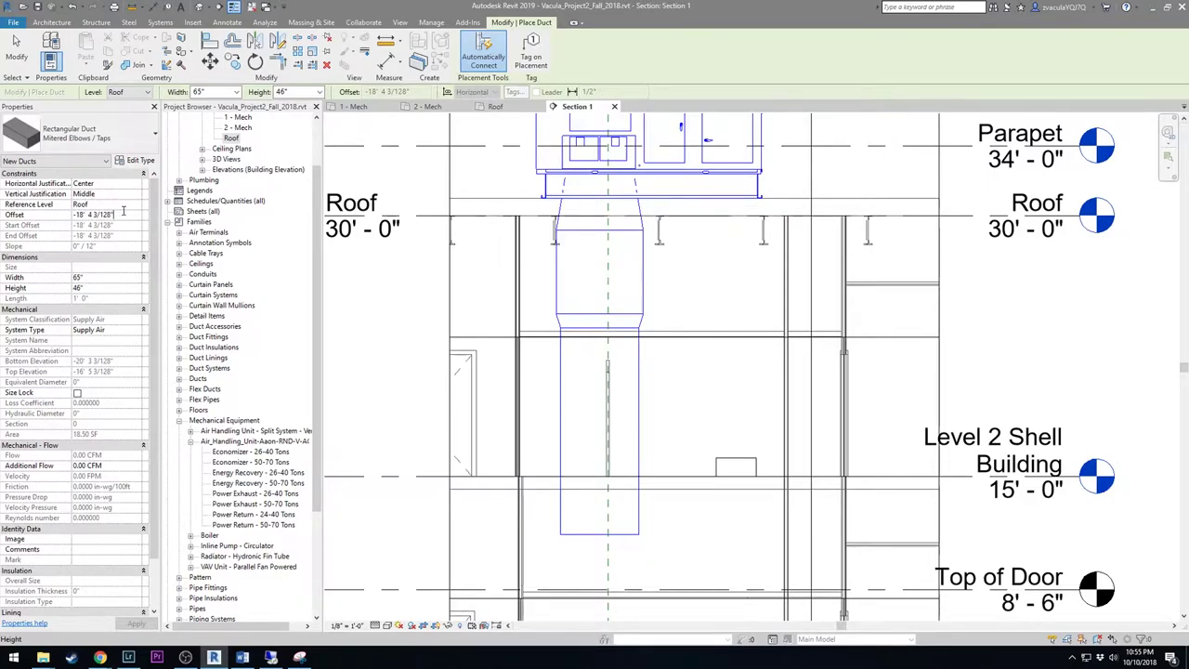
# Dimension the vertical distance between the Level 2 Shell Building floor and the underside of the roof joists in Section 1
pyautogui.click(154, 7)
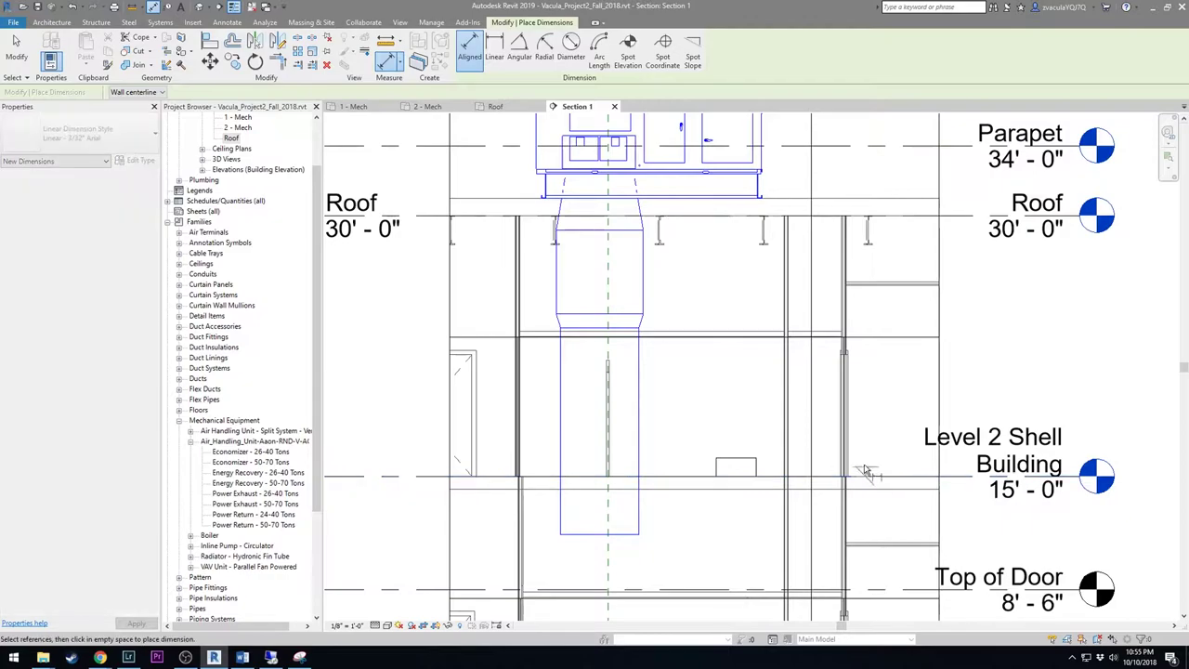
pyautogui.scroll(5, 757, 261)
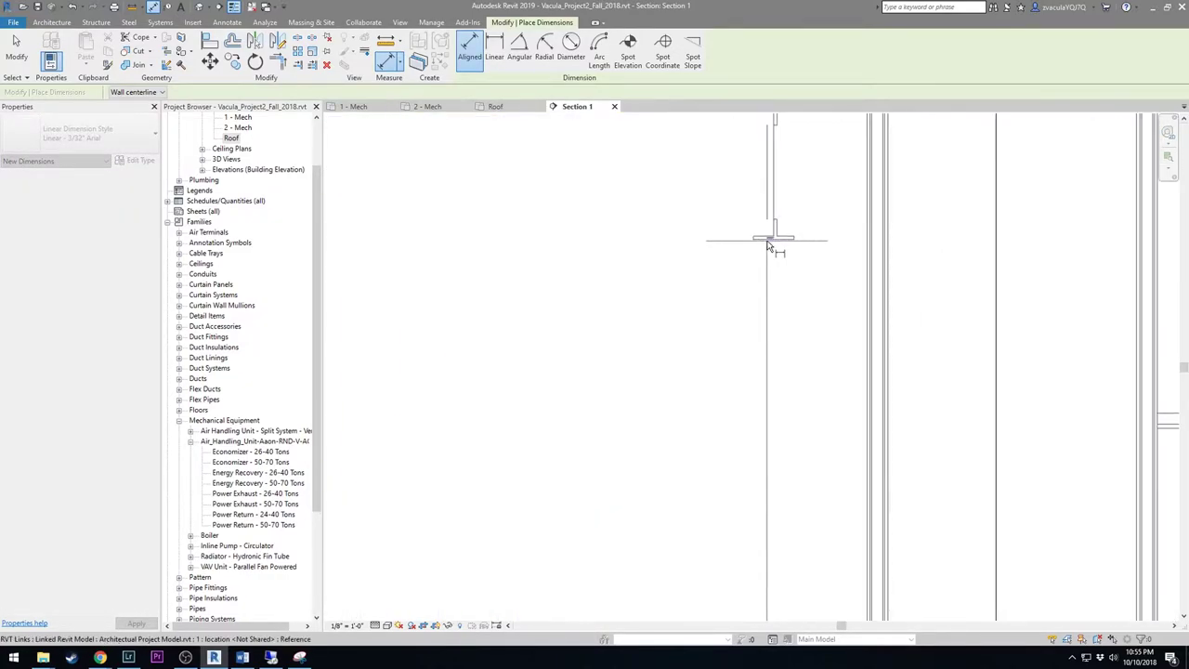
pyautogui.scroll(5, 756, 246)
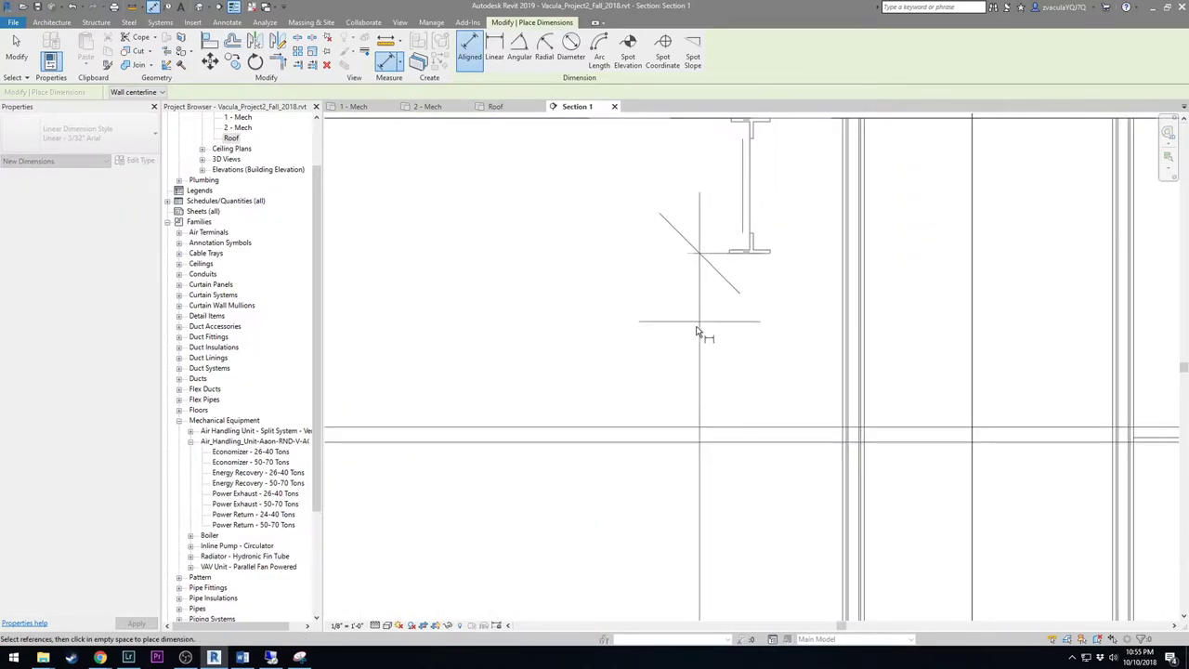
pyautogui.click(612, 372)
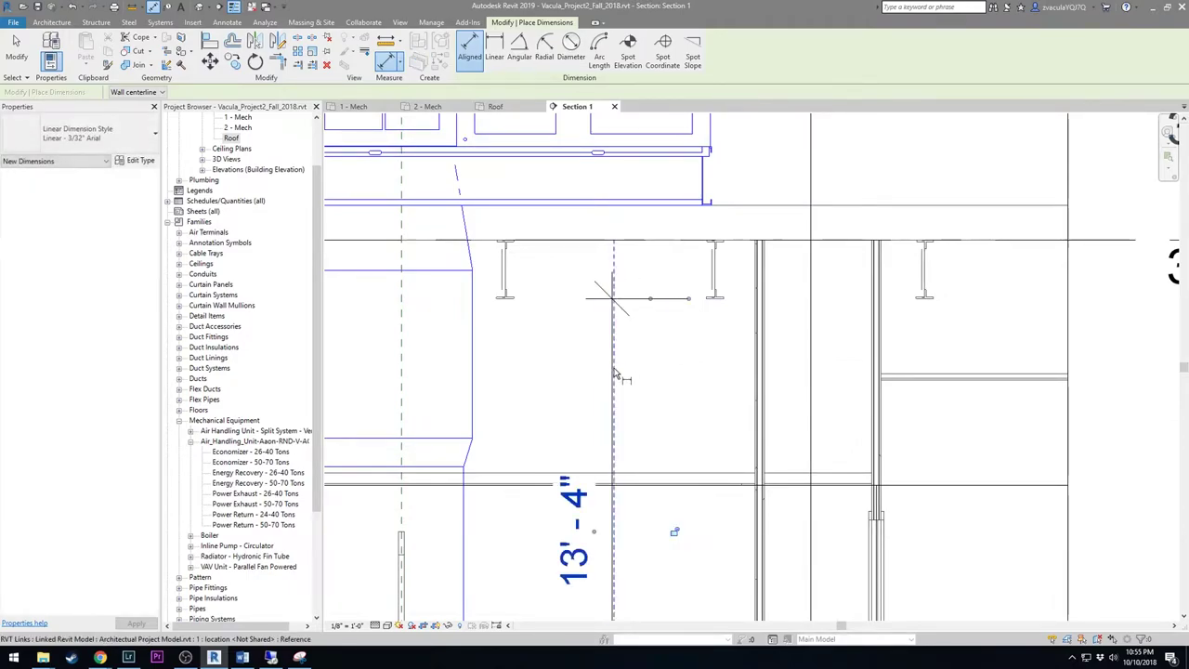
pyautogui.click(612, 372)
pyautogui.press('Escape')
pyautogui.scroll(-8, 713, 267)
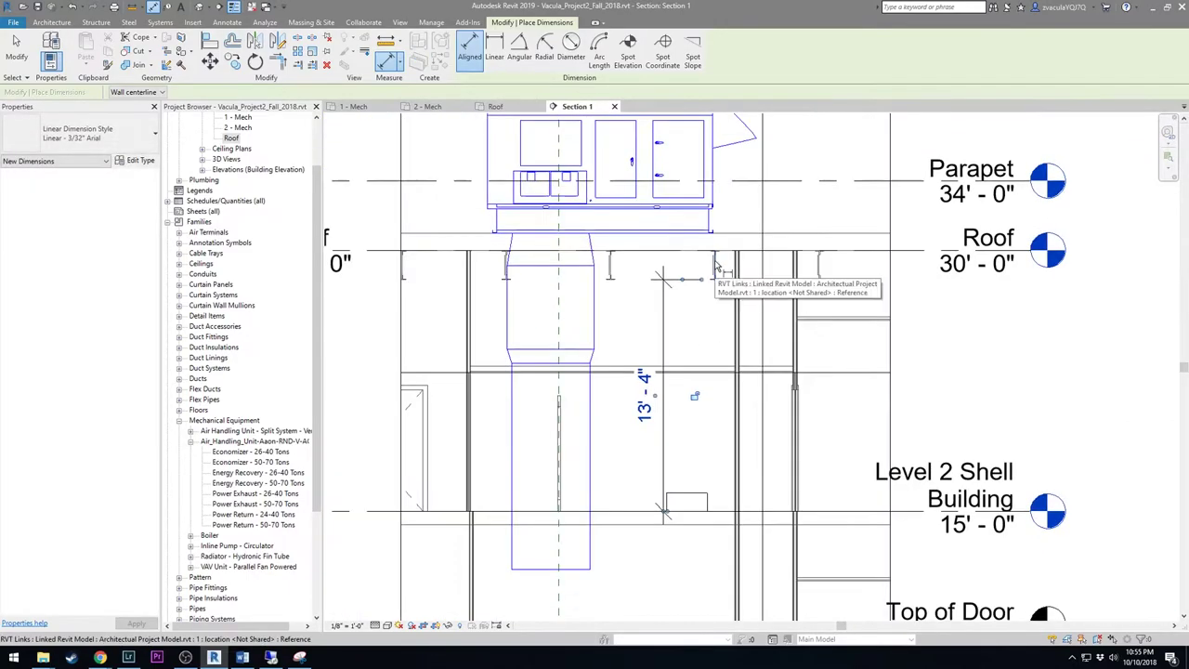
# Open the Section 2 view from its section mark and set its detail level to Fine to show the roof joists
pyautogui.scroll(4, 713, 267)
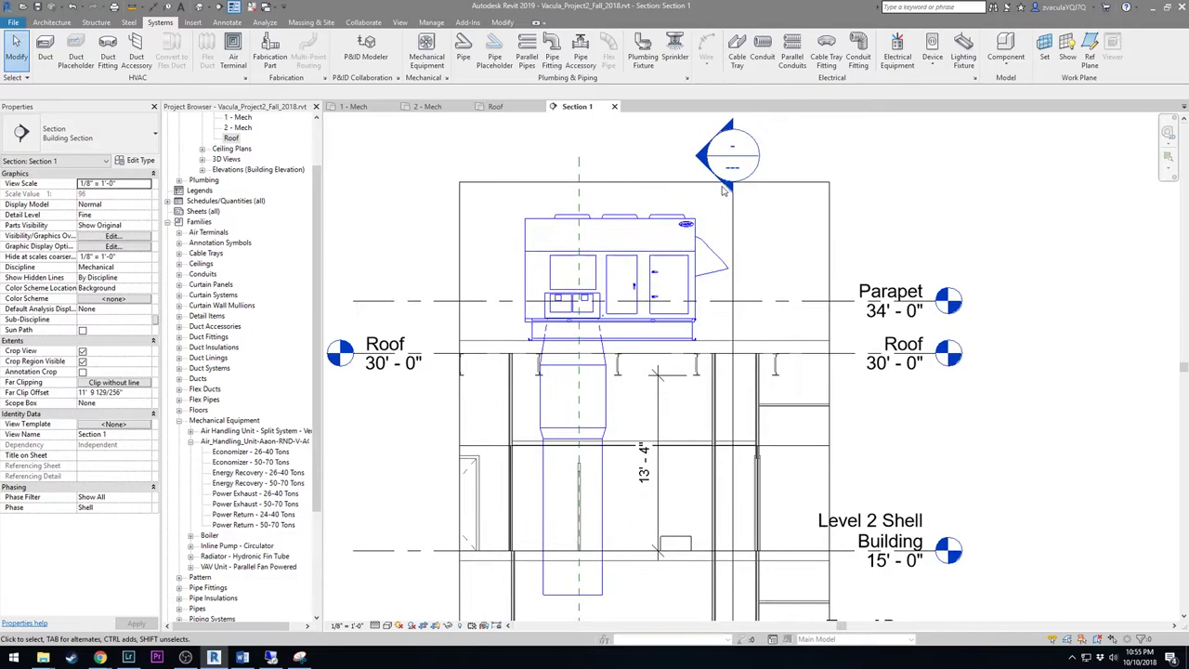
pyautogui.doubleClick(730, 162)
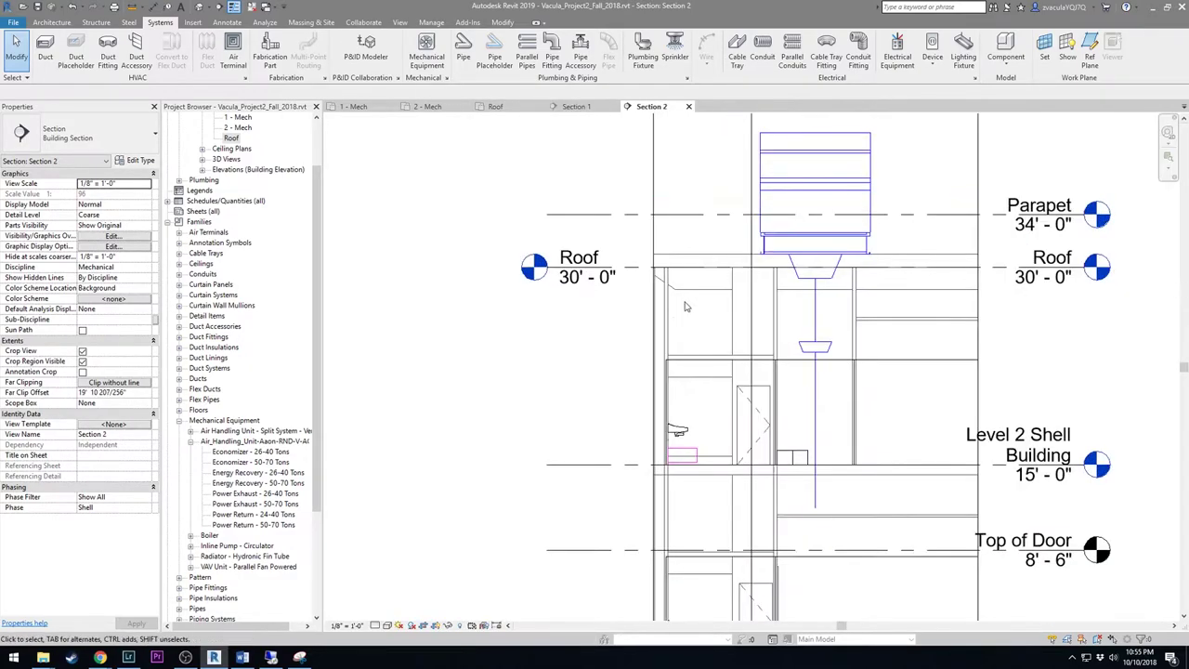
pyautogui.scroll(4, 697, 294)
pyautogui.click(387, 625)
pyautogui.click(390, 612)
pyautogui.scroll(-1, 696, 334)
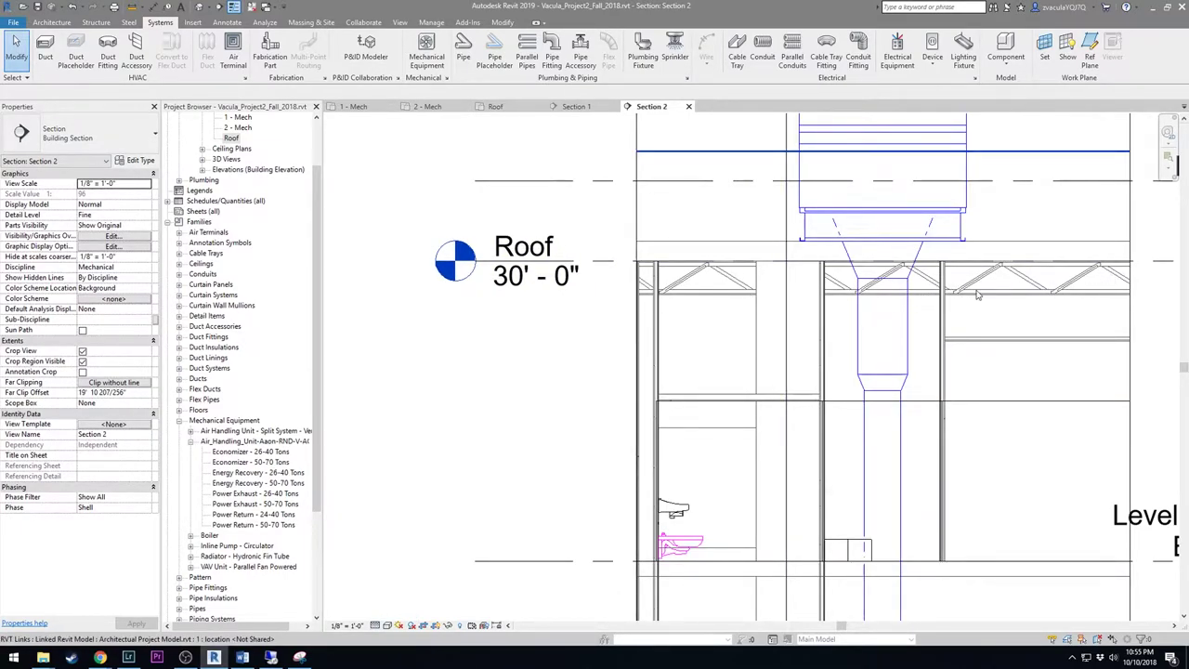
pyautogui.moveTo(882, 316); pyautogui.dragTo(828, 325, button='middle')
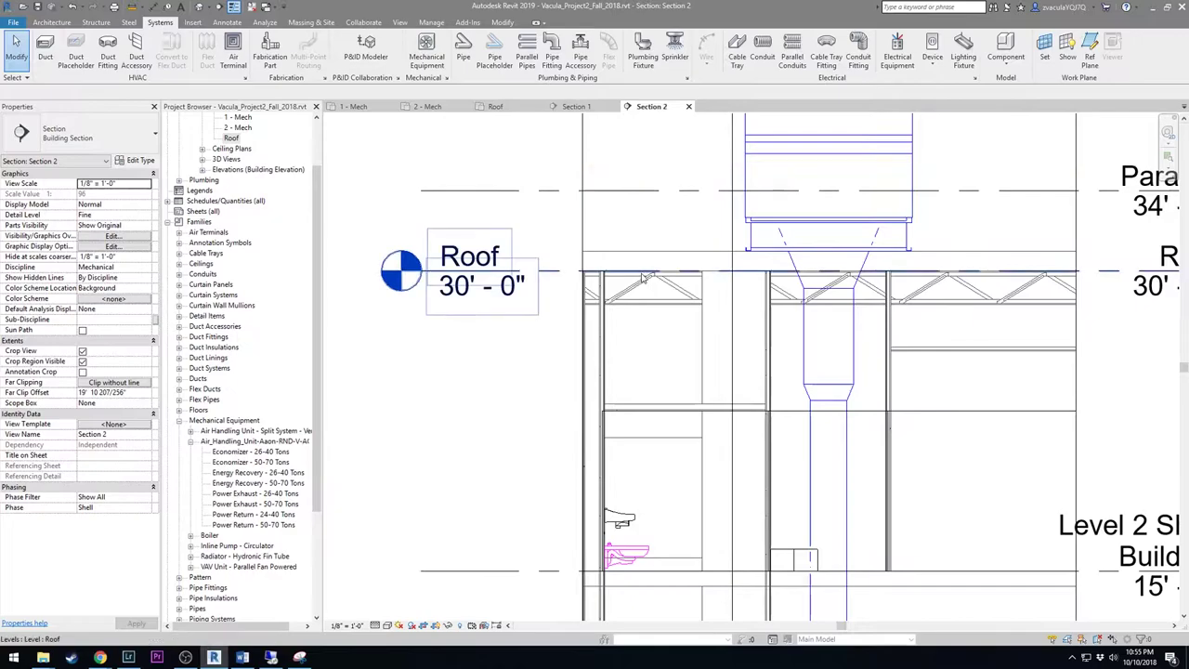
pyautogui.moveTo(561, 262)
pyautogui.mouseDown()
pyautogui.moveTo(748, 318)
pyautogui.moveTo(1085, 316)
pyautogui.mouseUp()
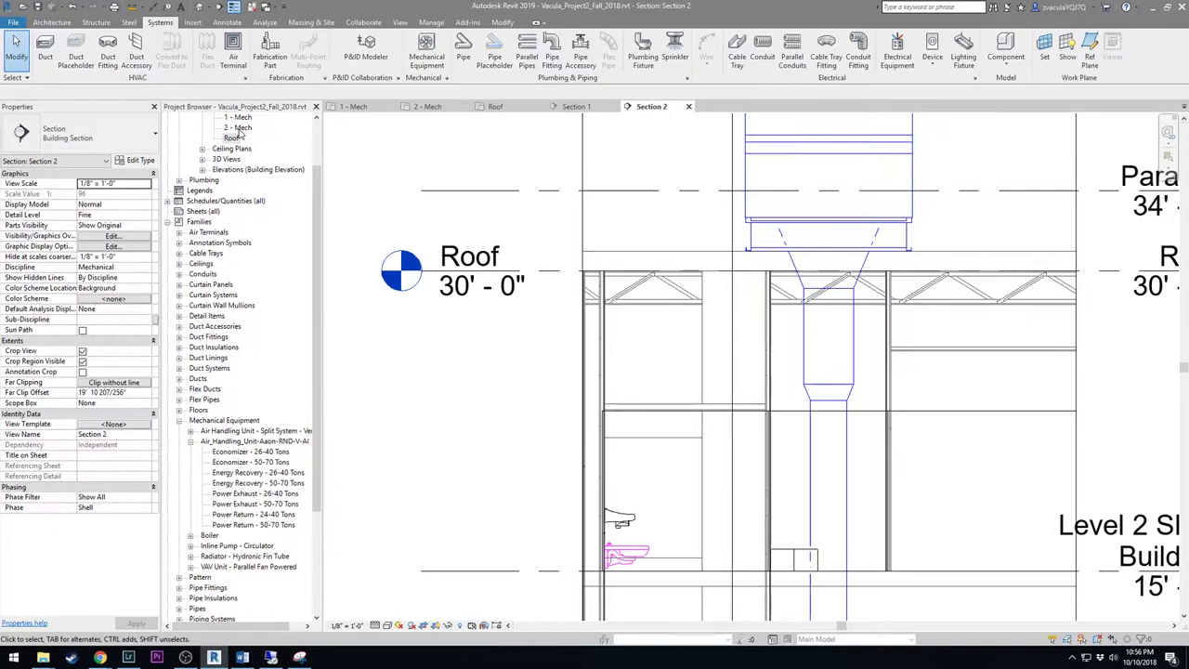
# Return to Section 1 to clear the joist height dimension, and open the 1 - Mech floor plan at the vertical supply duct
pyautogui.hotkey('ctrl', 'Tab')
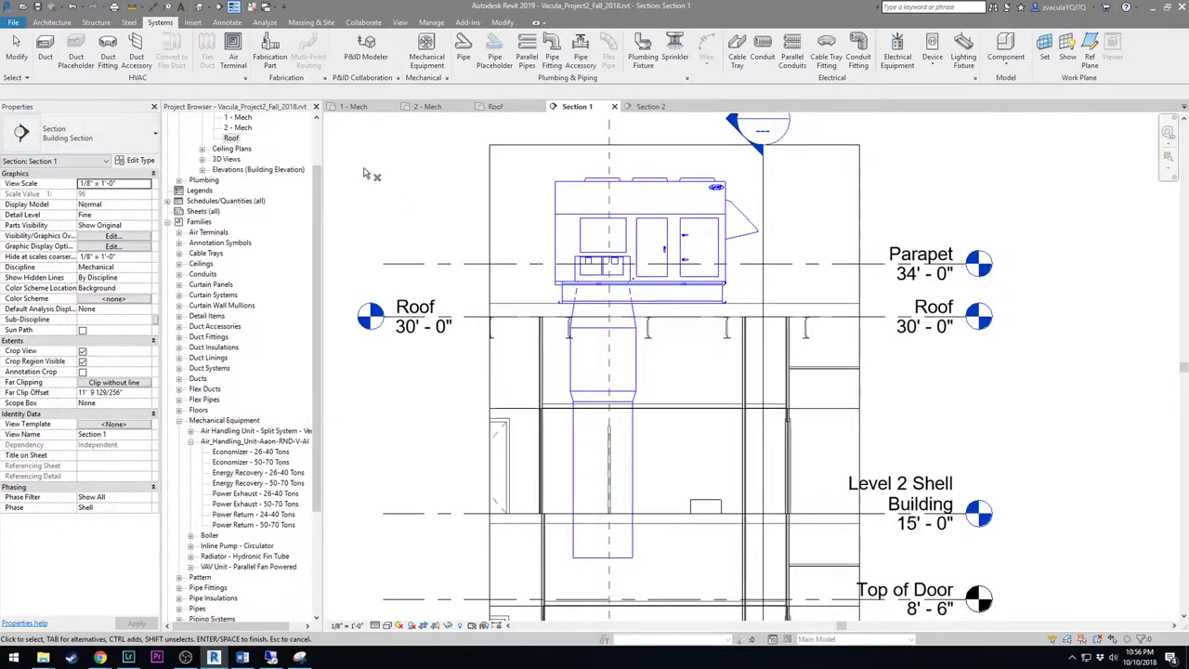
pyautogui.doubleClick(243, 118)
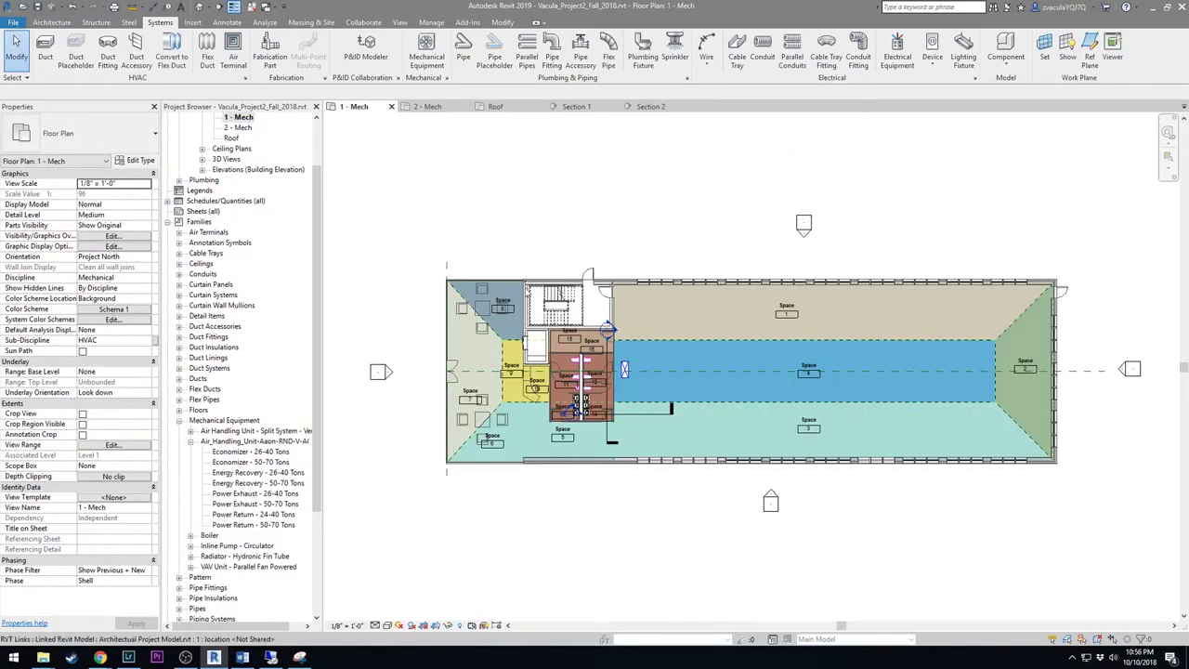
pyautogui.scroll(3, 613, 390)
pyautogui.scroll(3, 648, 346)
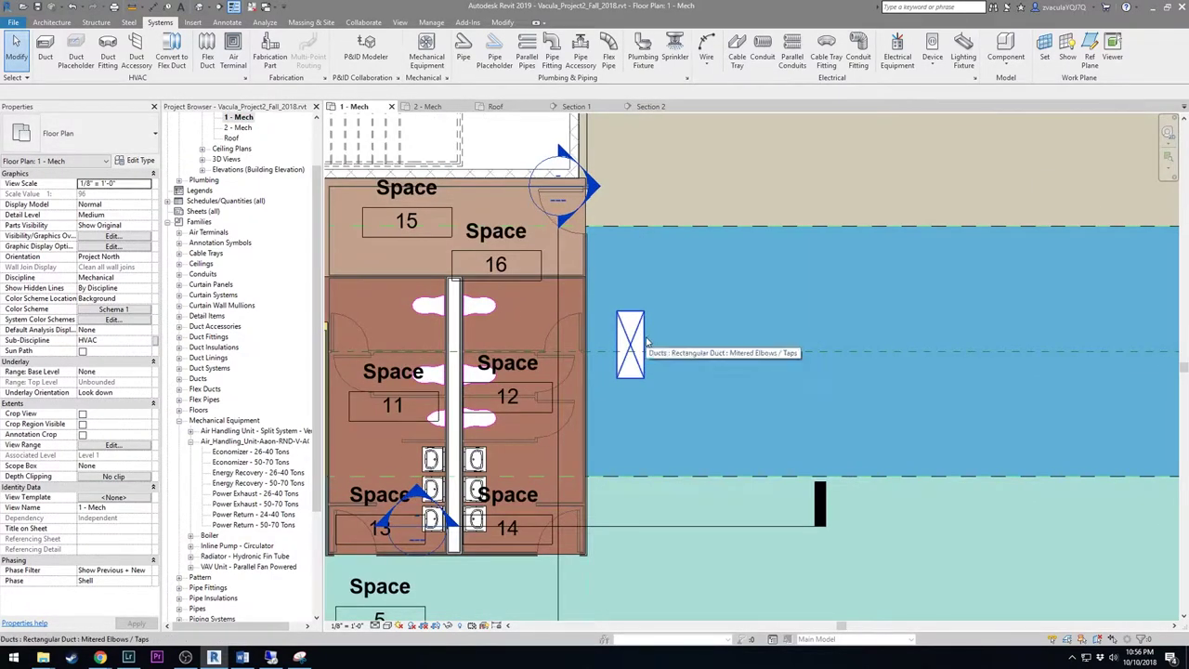
# Draw a 42" wide, 20" high supply duct at a 12' 0" offset from the vertical duct east through Space 4, about 65' long
pyautogui.click(44, 61)
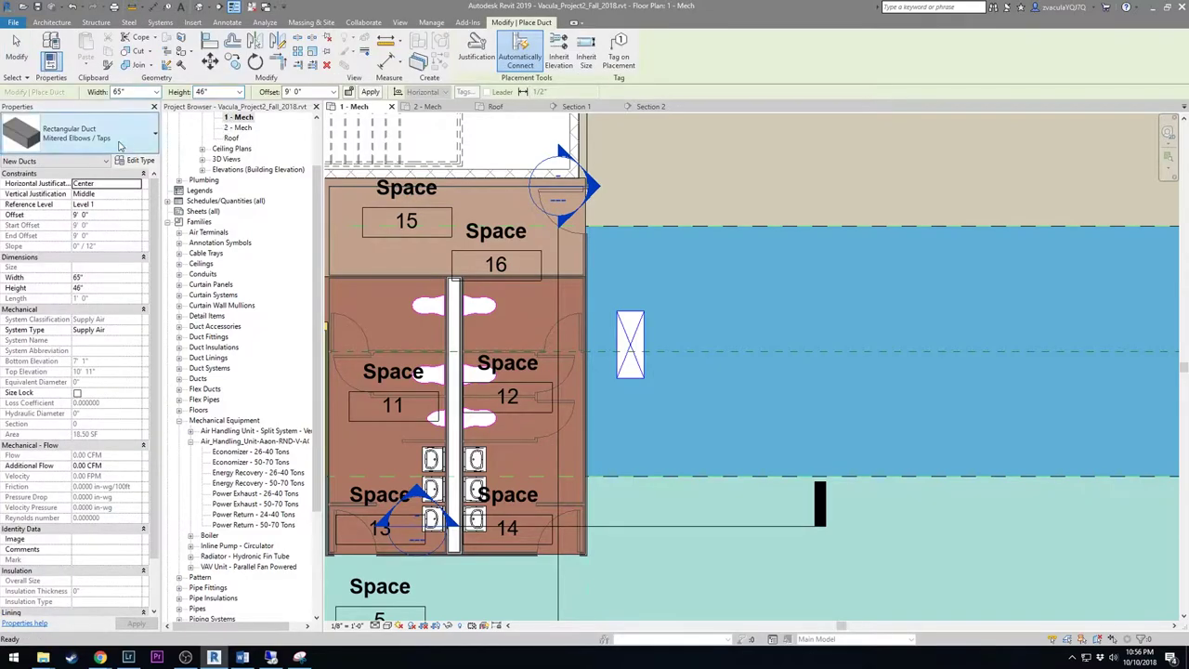
pyautogui.click(137, 91)
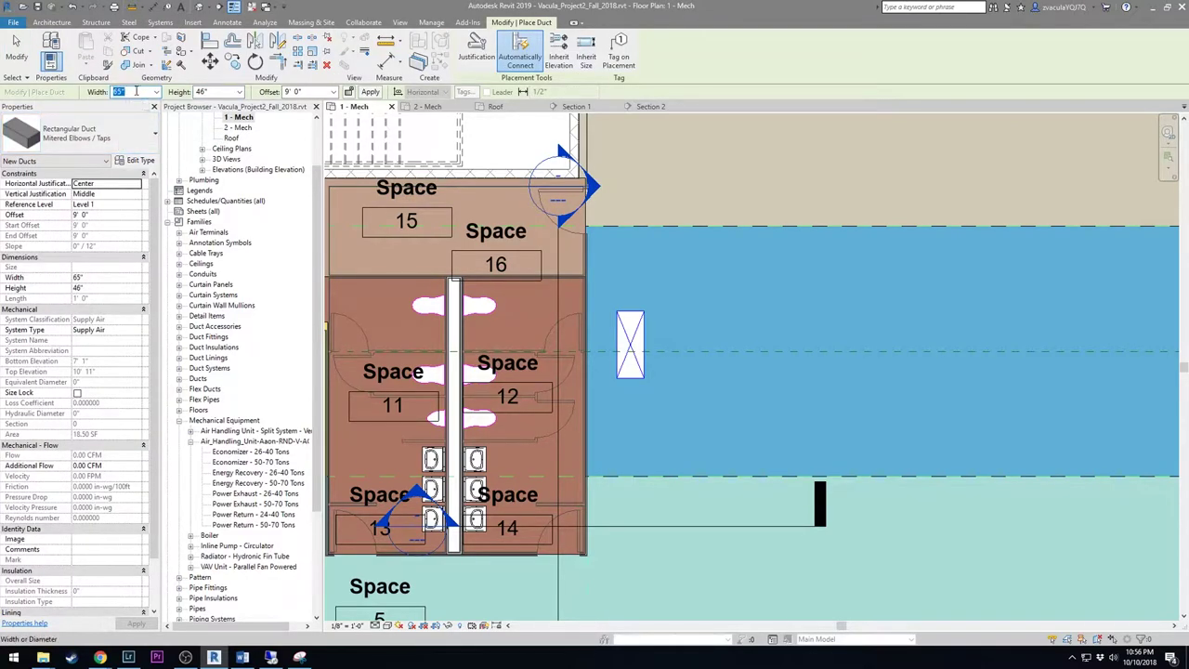
pyautogui.click(216, 91)
pyautogui.click(311, 91)
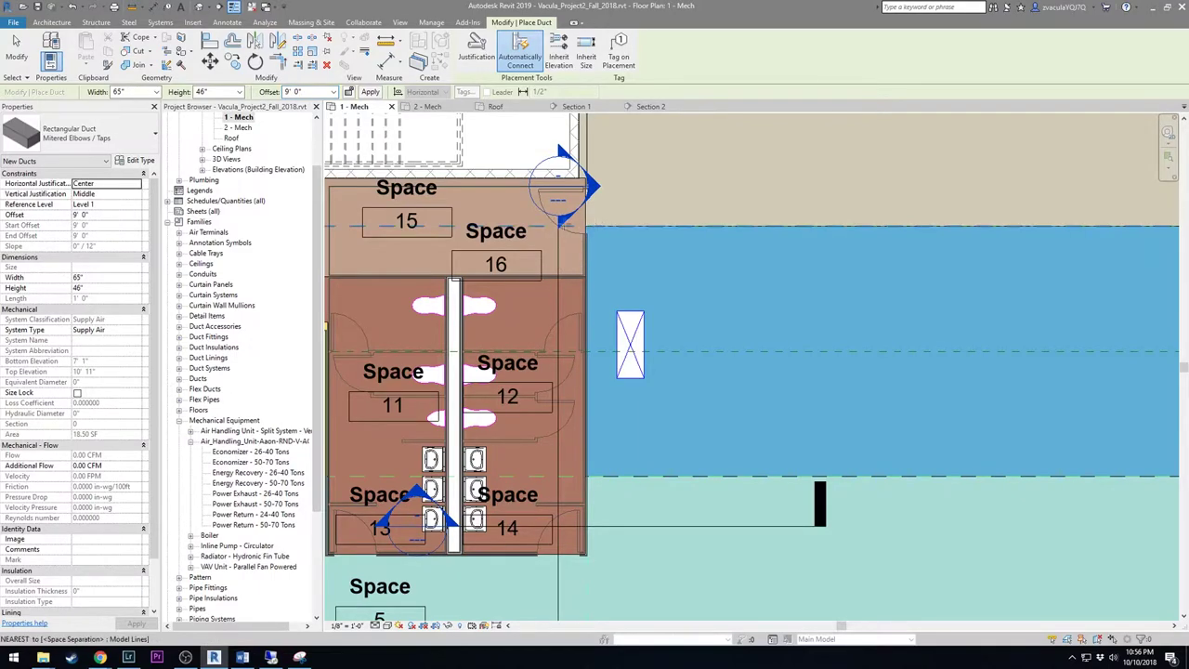
pyautogui.scroll(-2, 560, 262)
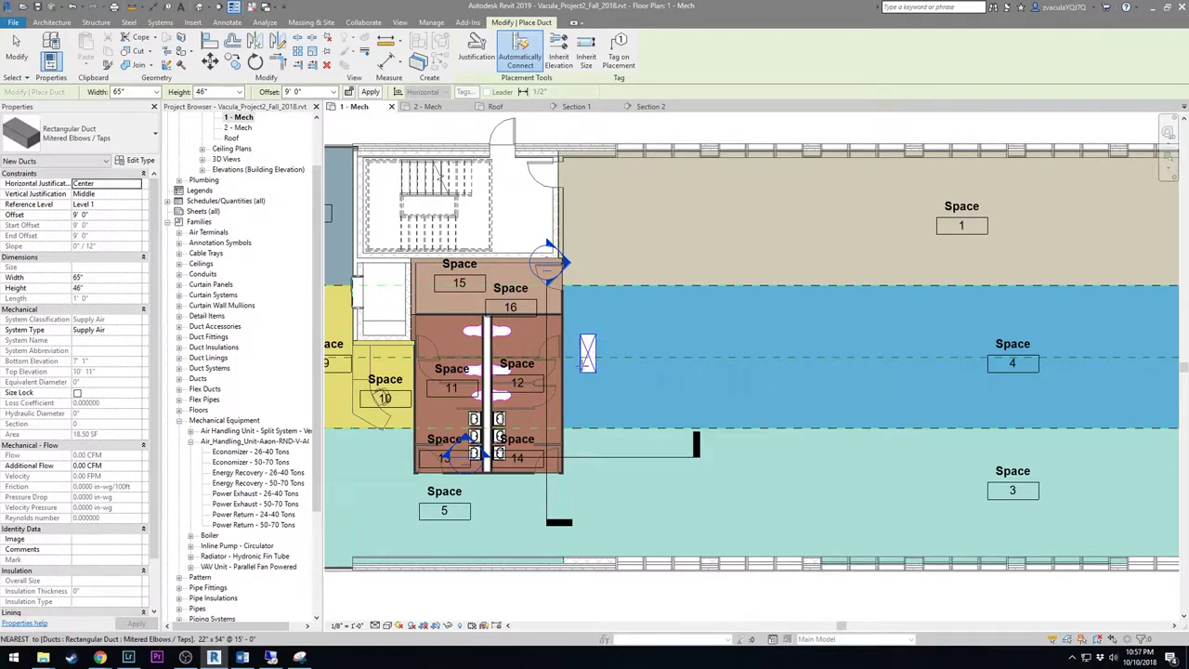
pyautogui.scroll(2, 596, 354)
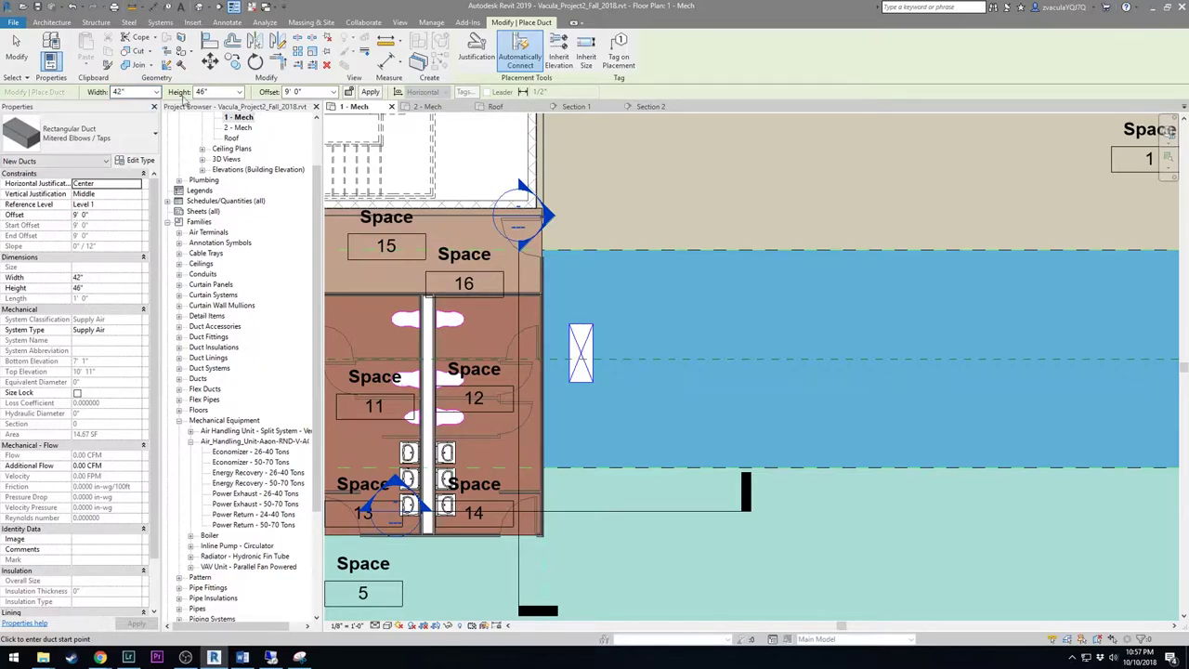
pyautogui.write('0')
pyautogui.press('Return')
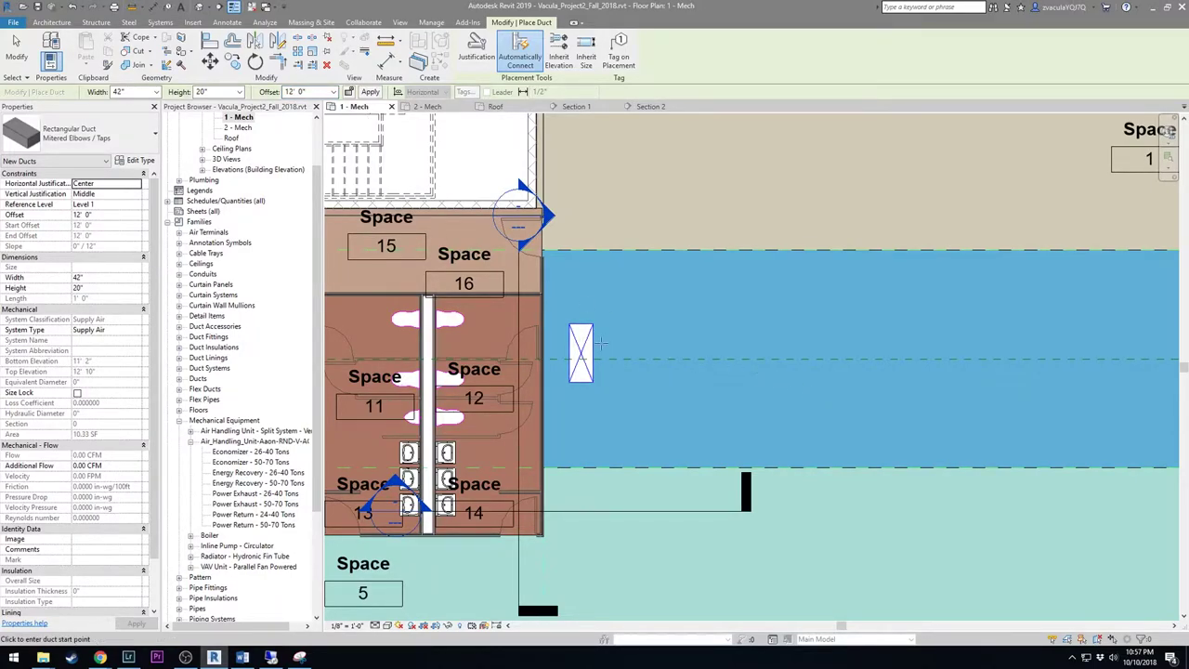
pyautogui.click(581, 352)
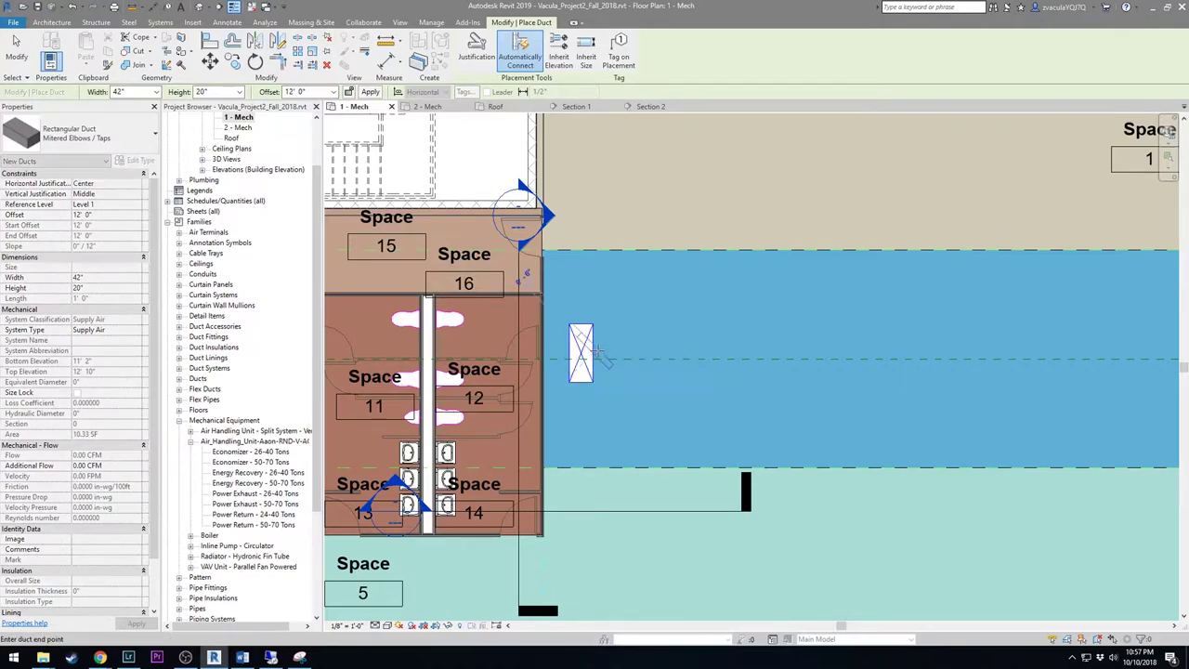
pyautogui.moveTo(948, 355); pyautogui.dragTo(694, 322, button='middle')
pyautogui.scroll(-2, 580, 320)
pyautogui.moveTo(985, 321); pyautogui.dragTo(873, 309, button='middle')
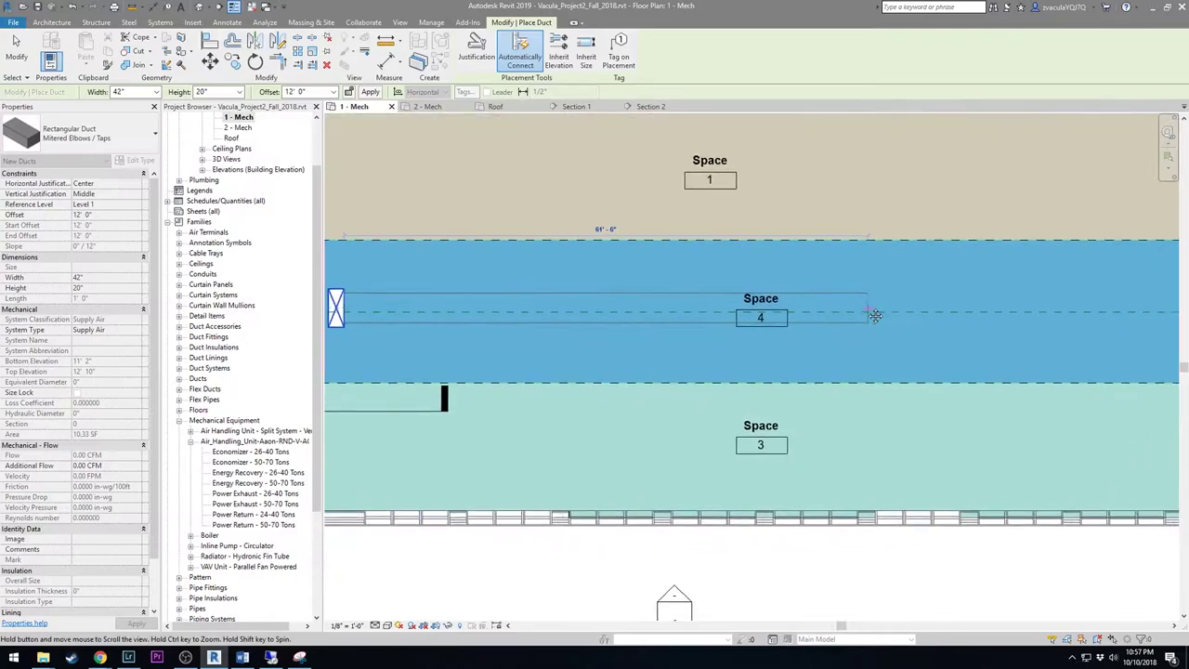
pyautogui.scroll(-1, 911, 305)
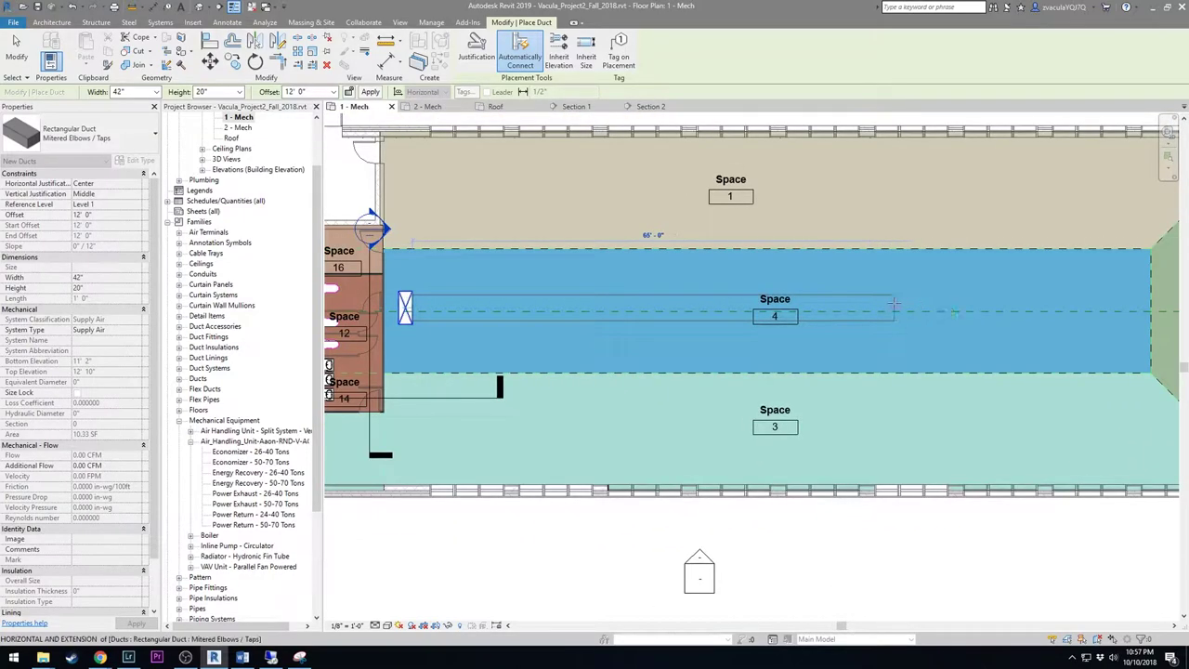
pyautogui.click(914, 307)
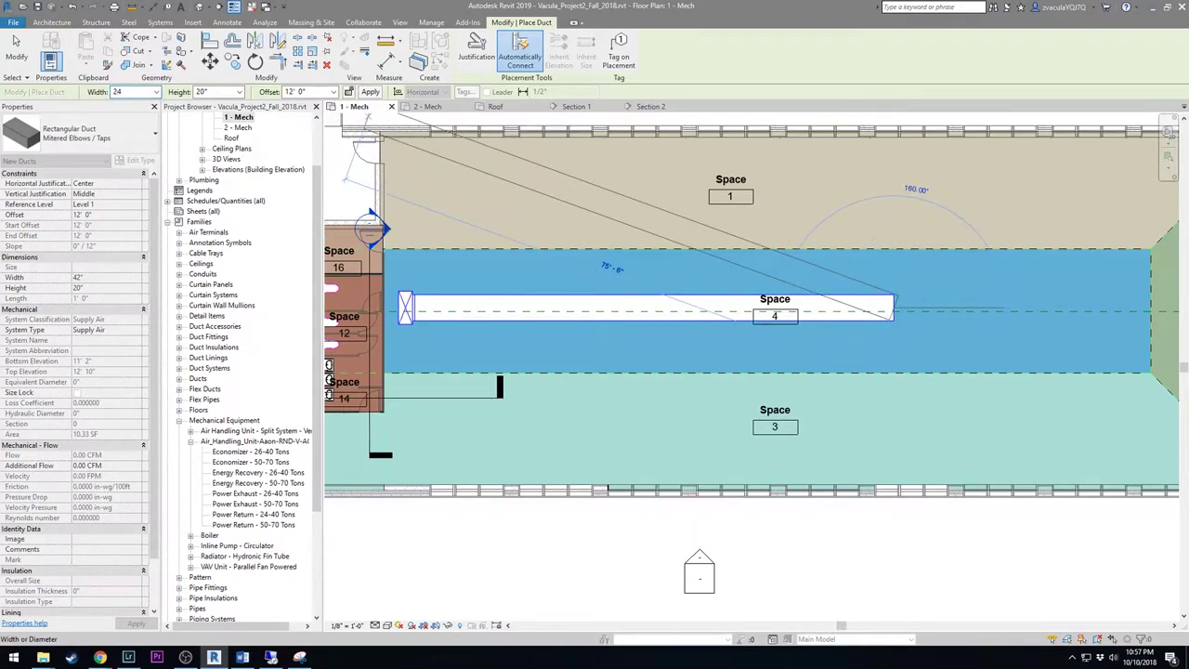
# Continue the duct eastward at 24" width and 20" height, ending it just inside Space 2
pyautogui.moveTo(1016, 320); pyautogui.dragTo(823, 278, button='middle')
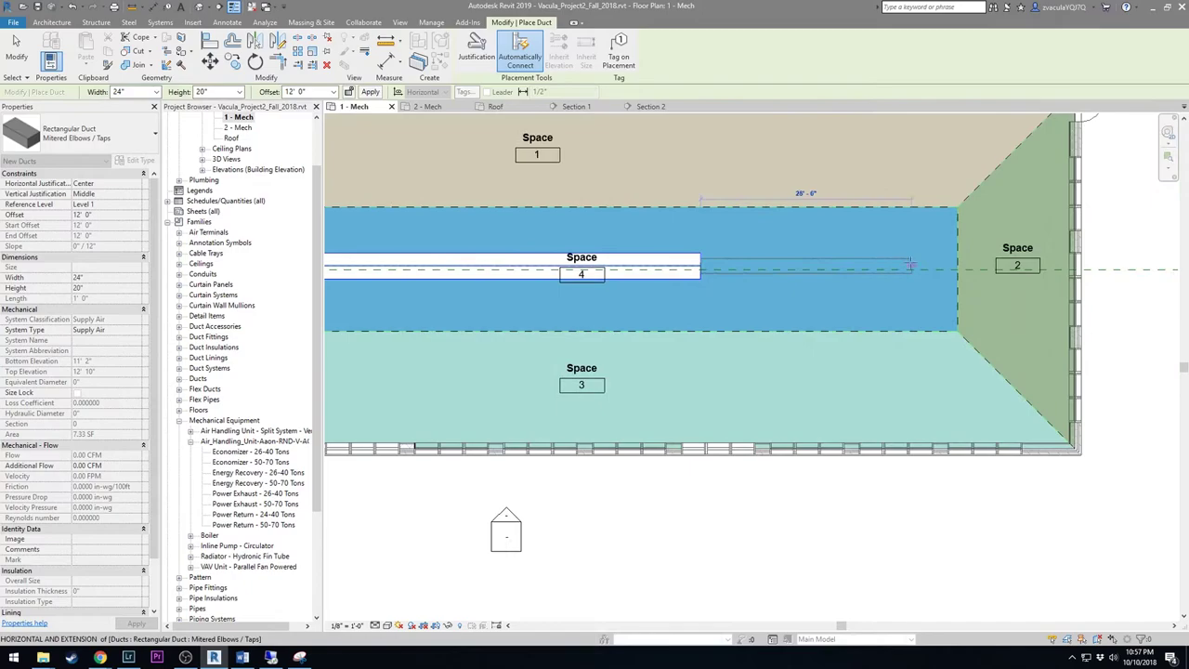
pyautogui.click(969, 269)
pyautogui.press('Escape')
pyautogui.press('Escape')
pyautogui.scroll(-1, 750, 285)
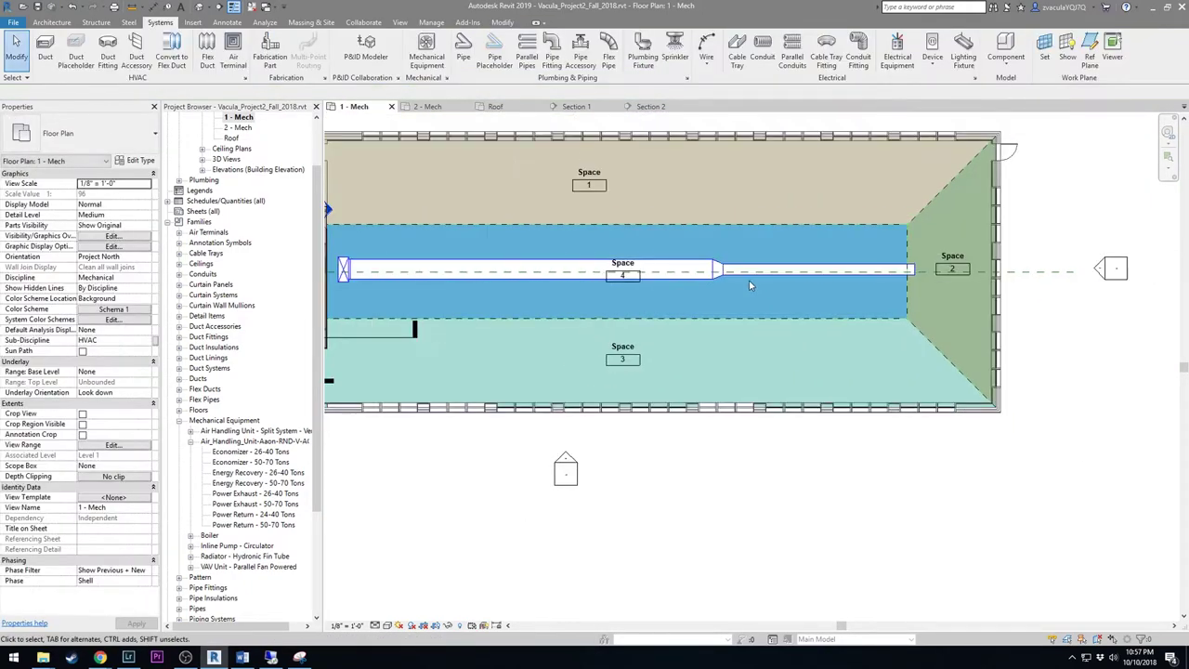
# Widen the extent of Section 2 in plan eastward past the end of the new duct run
pyautogui.moveTo(573, 285); pyautogui.dragTo(787, 311, button='middle')
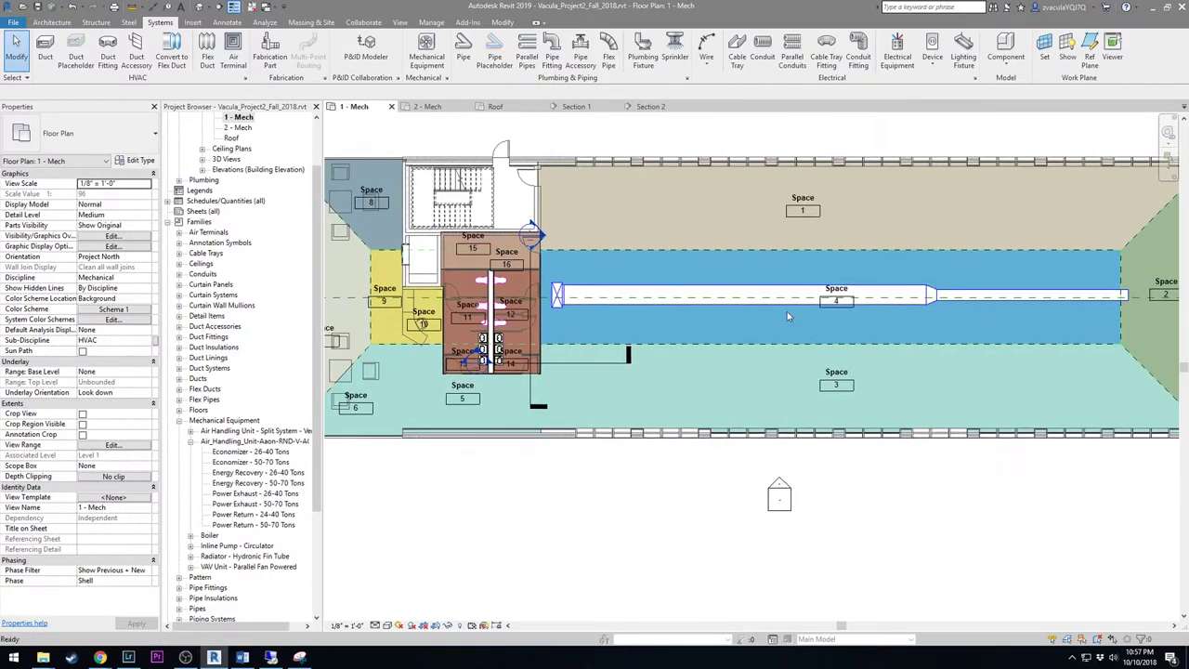
pyautogui.click(556, 368)
pyautogui.scroll(-1, 640, 316)
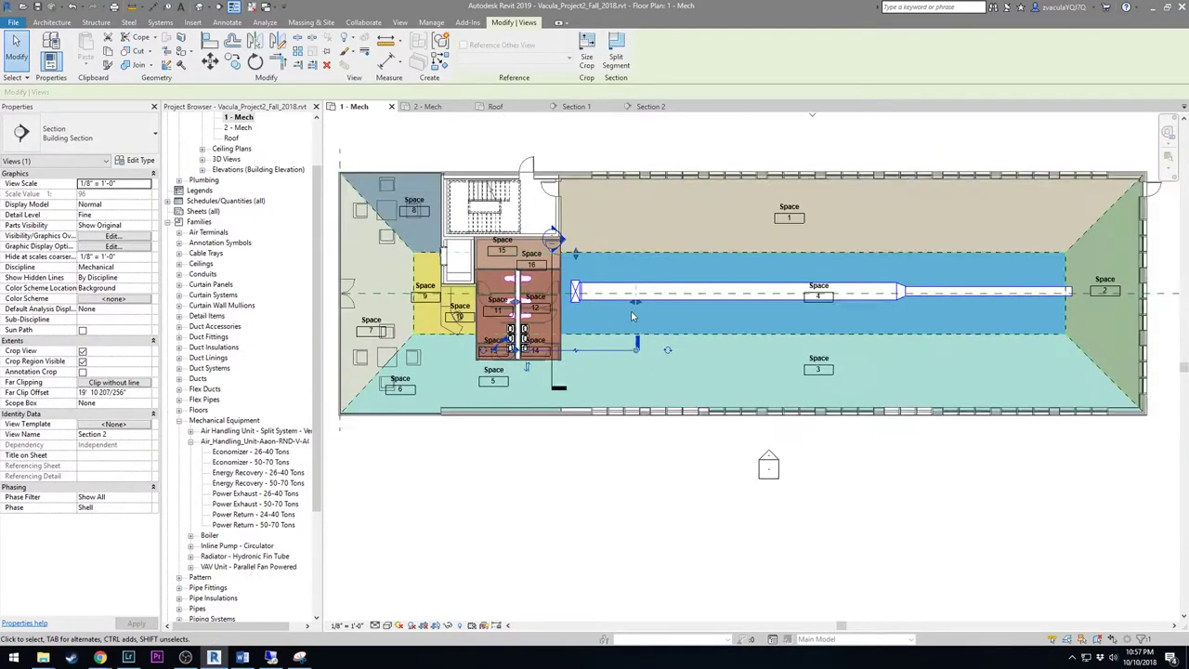
pyautogui.moveTo(637, 306); pyautogui.dragTo(841, 321)
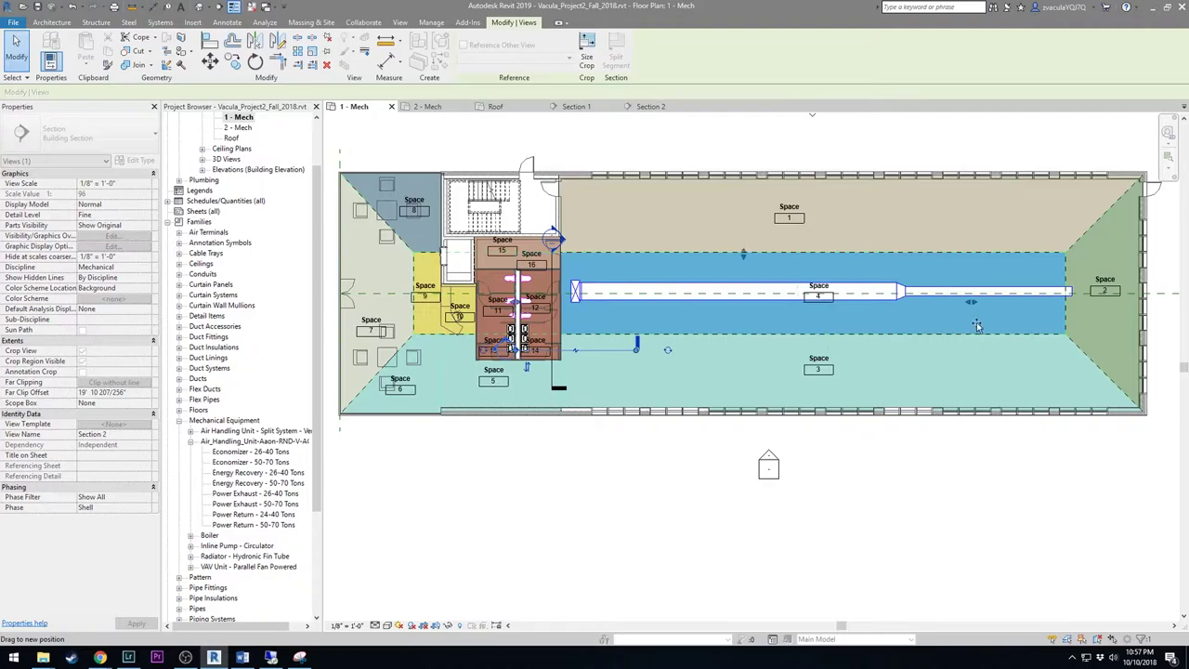
pyautogui.moveTo(1057, 327); pyautogui.dragTo(1079, 325)
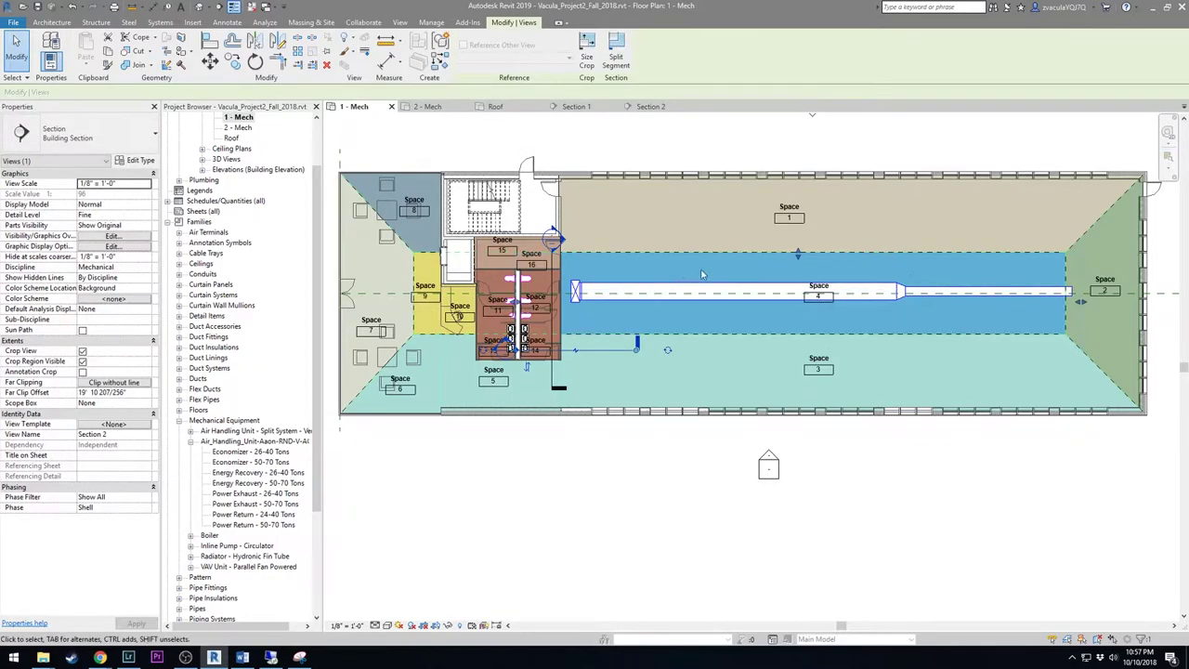
pyautogui.click(524, 483)
# Open Section 2 and select the 42" wide horizontal duct to examine its tap on the vertical duct and the ceiling below
pyautogui.scroll(2, 516, 341)
pyautogui.doubleClick(498, 360)
pyautogui.scroll(-2, 598, 343)
pyautogui.scroll(2, 599, 343)
pyautogui.scroll(4, 548, 409)
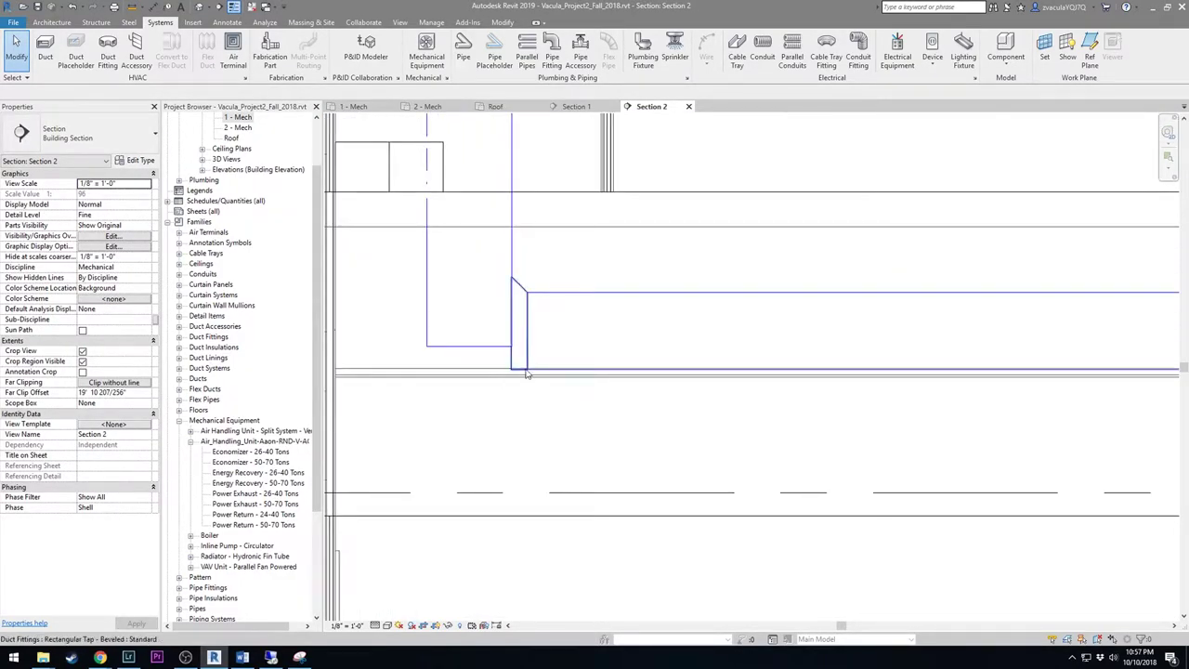
pyautogui.click(579, 372)
pyautogui.scroll(-2, 579, 375)
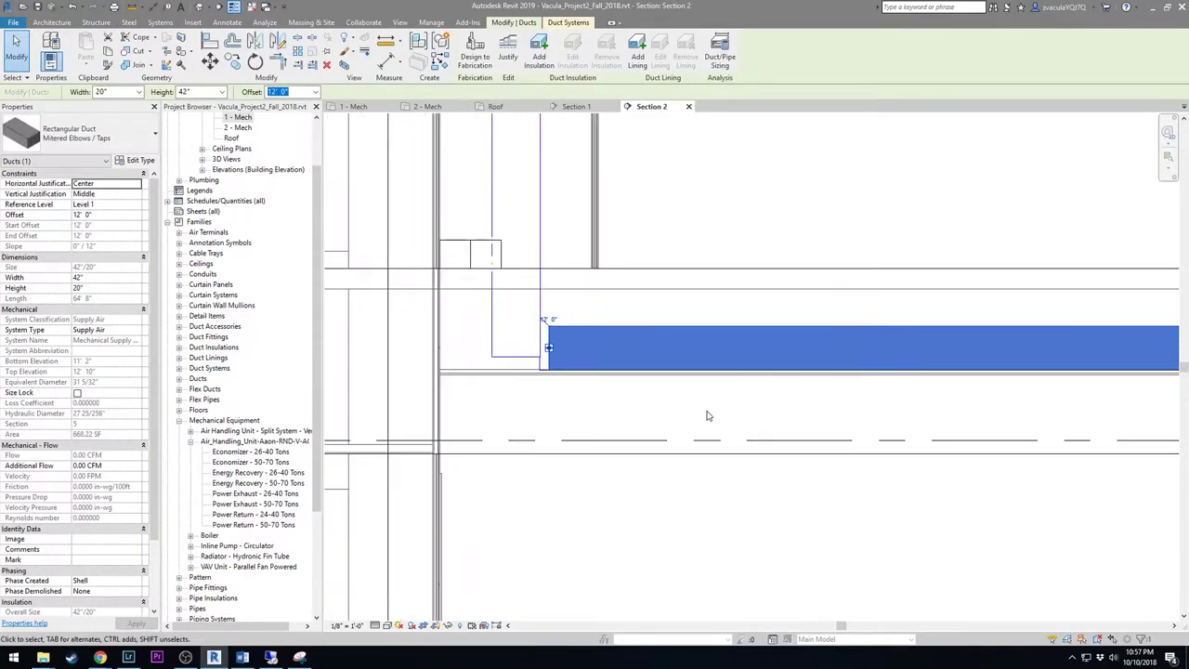
pyautogui.moveTo(709, 411); pyautogui.dragTo(510, 408, button='middle')
pyautogui.moveTo(403, 371); pyautogui.dragTo(702, 411, button='middle')
pyautogui.scroll(5, 762, 418)
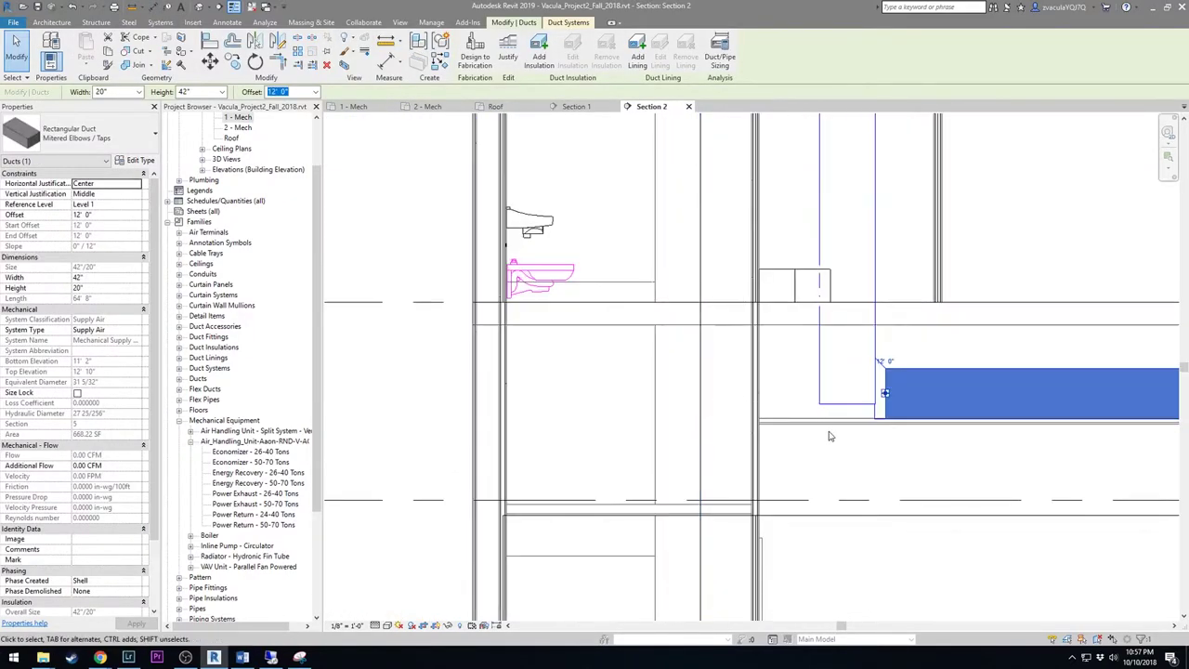
# Adjust the vertical supply duct's lower end so it stops slightly above the underside of the horizontal duct
pyautogui.click(861, 386)
pyautogui.moveTo(860, 387); pyautogui.dragTo(854, 397)
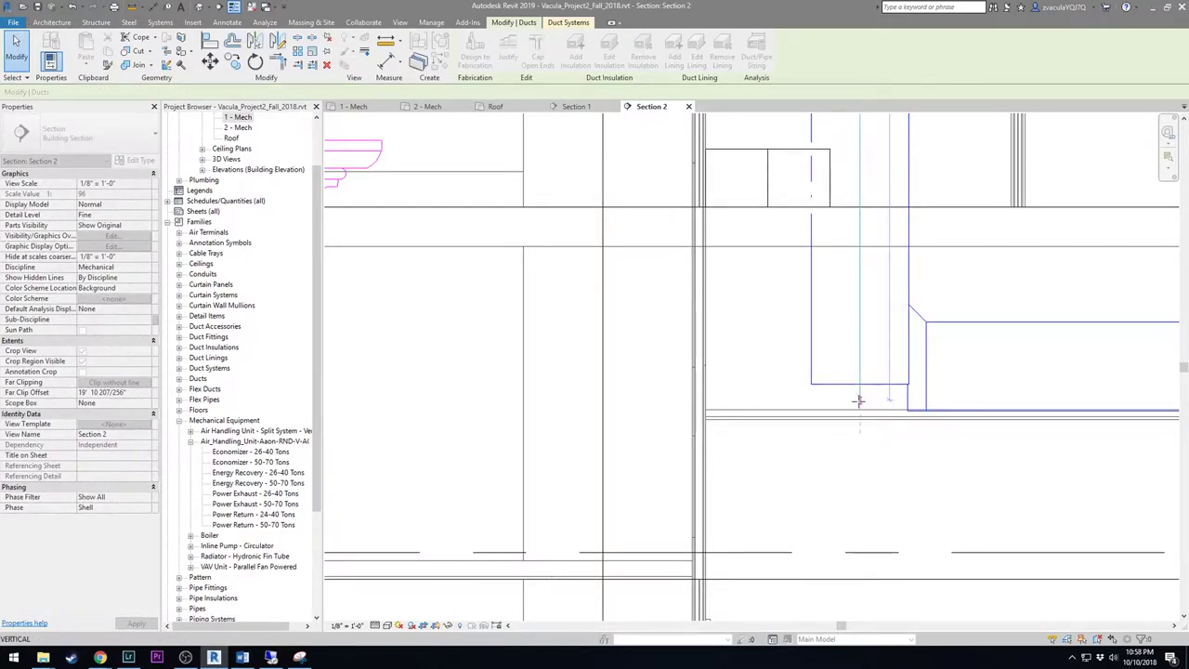
pyautogui.moveTo(858, 401); pyautogui.dragTo(858, 400)
pyautogui.click(864, 402)
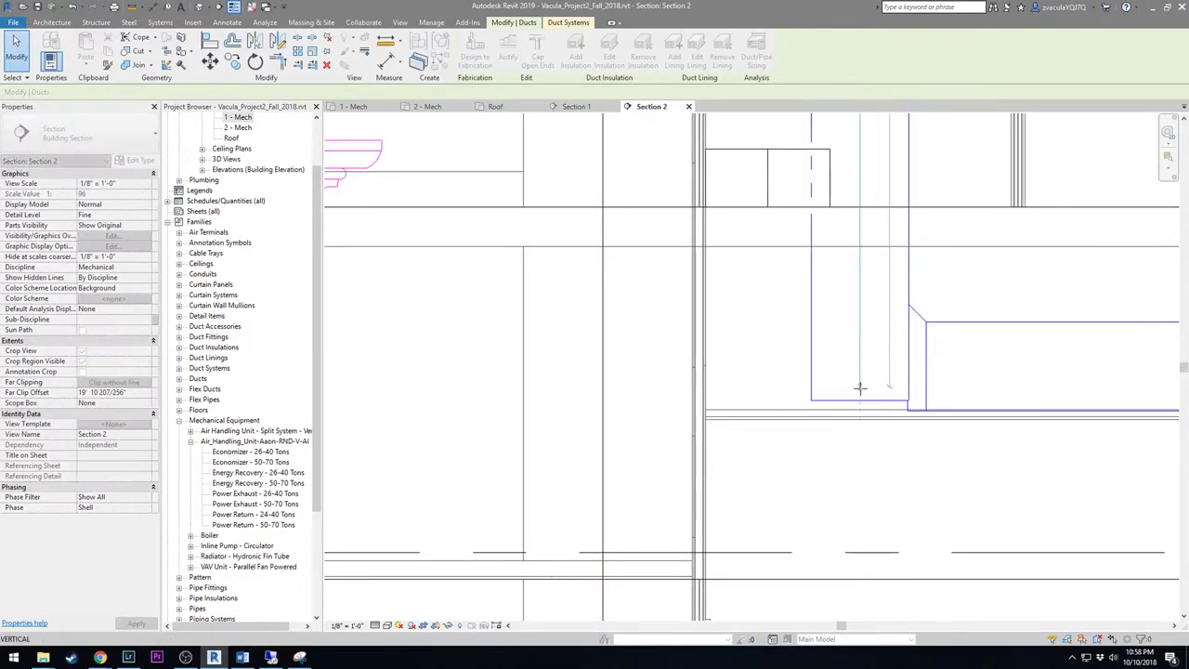
# Raise the 42" wide horizontal duct above the first-floor ceiling to an offset of 12' 11 1/4"
pyautogui.moveTo(906, 466); pyautogui.dragTo(561, 436, button='middle')
pyautogui.click(720, 297)
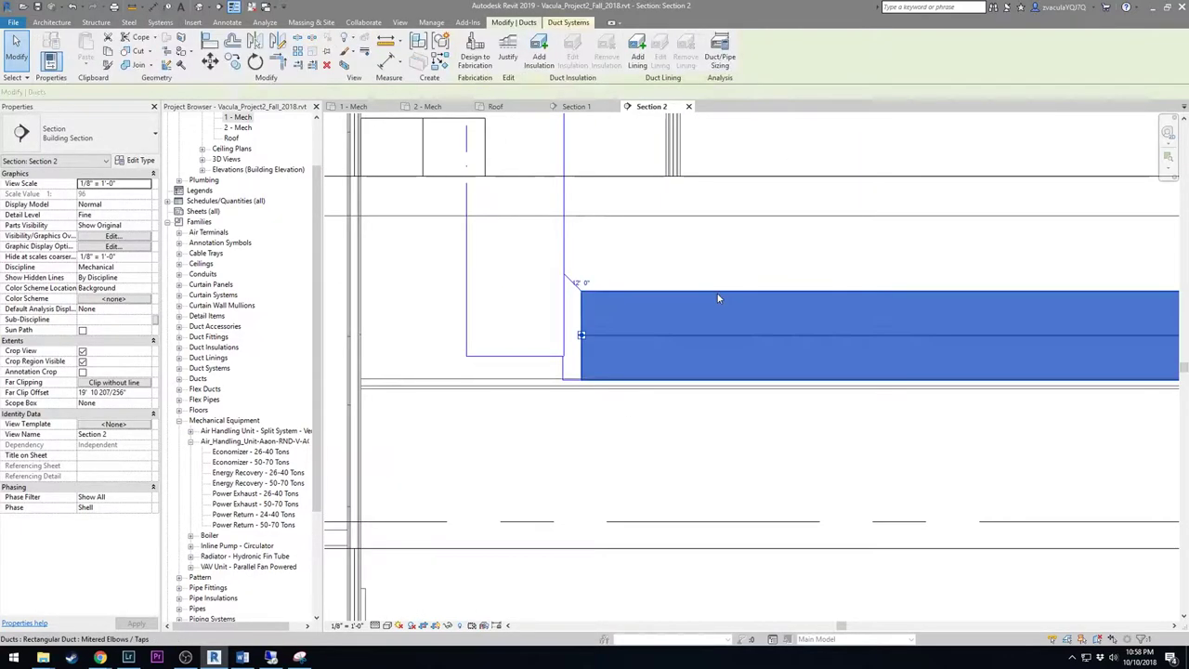
pyautogui.scroll(-3, 707, 408)
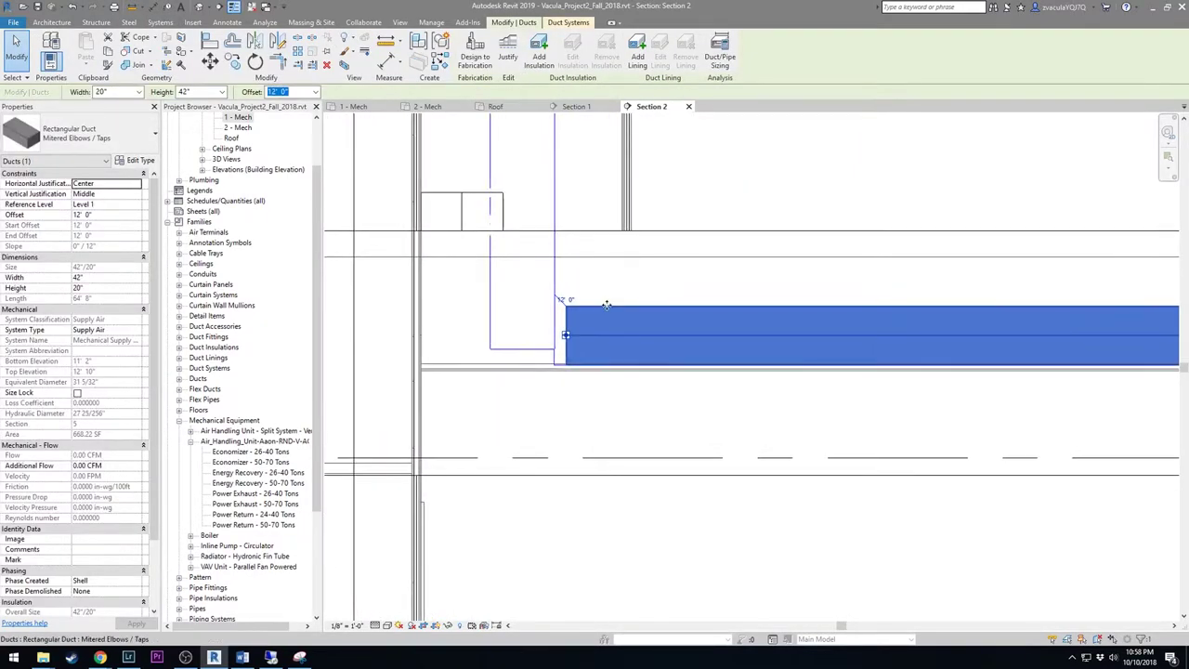
pyautogui.press('Up')
pyautogui.press('Up')
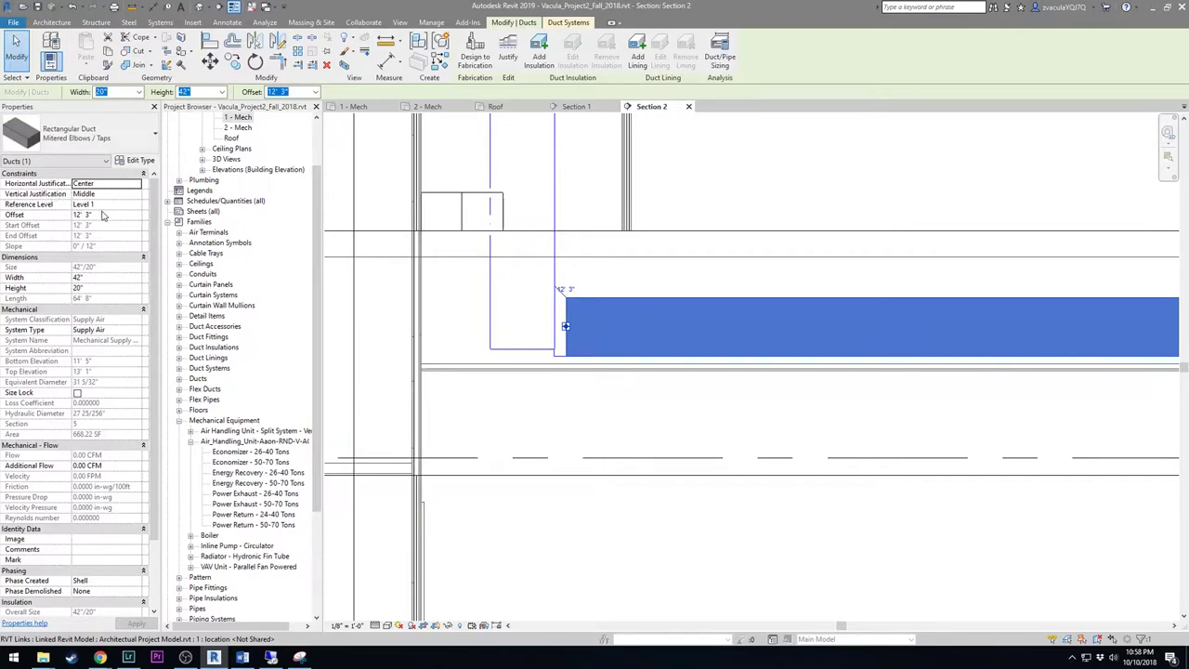
pyautogui.press('Up')
pyautogui.press('Up')
pyautogui.press('Up')
pyautogui.press('Up')
pyautogui.press('Up')
pyautogui.press('Up')
pyautogui.press('Up')
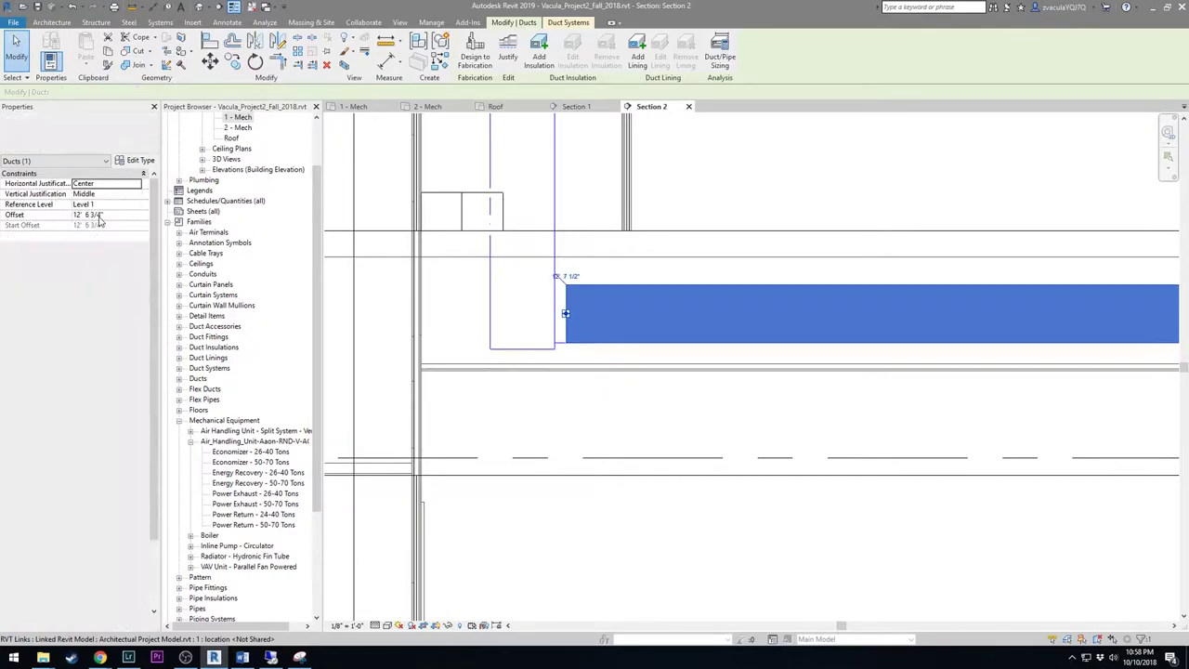
pyautogui.press('Up')
pyautogui.press('Up')
pyautogui.press('Up')
pyautogui.press('Up')
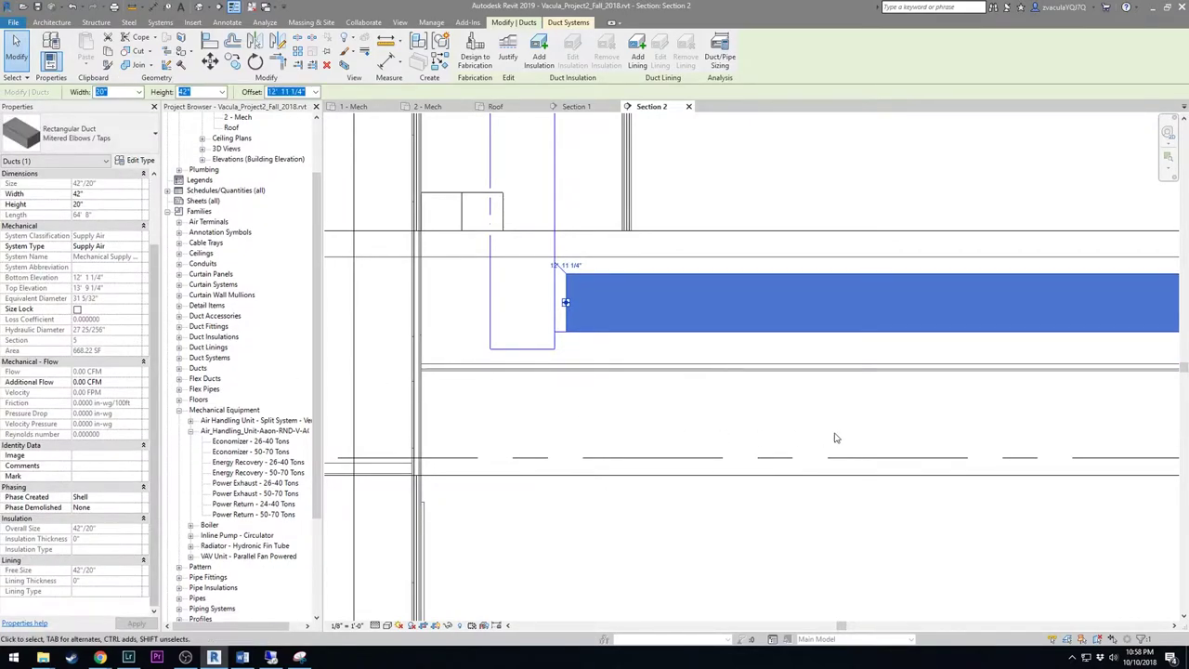
# Fine-tune the 42" wide horizontal duct to a 13' 0 3/4" offset and check the run to its far end
pyautogui.scroll(-2, 843, 431)
pyautogui.moveTo(843, 431); pyautogui.dragTo(604, 470, button='middle')
pyautogui.scroll(-2, 605, 470)
pyautogui.press('Up')
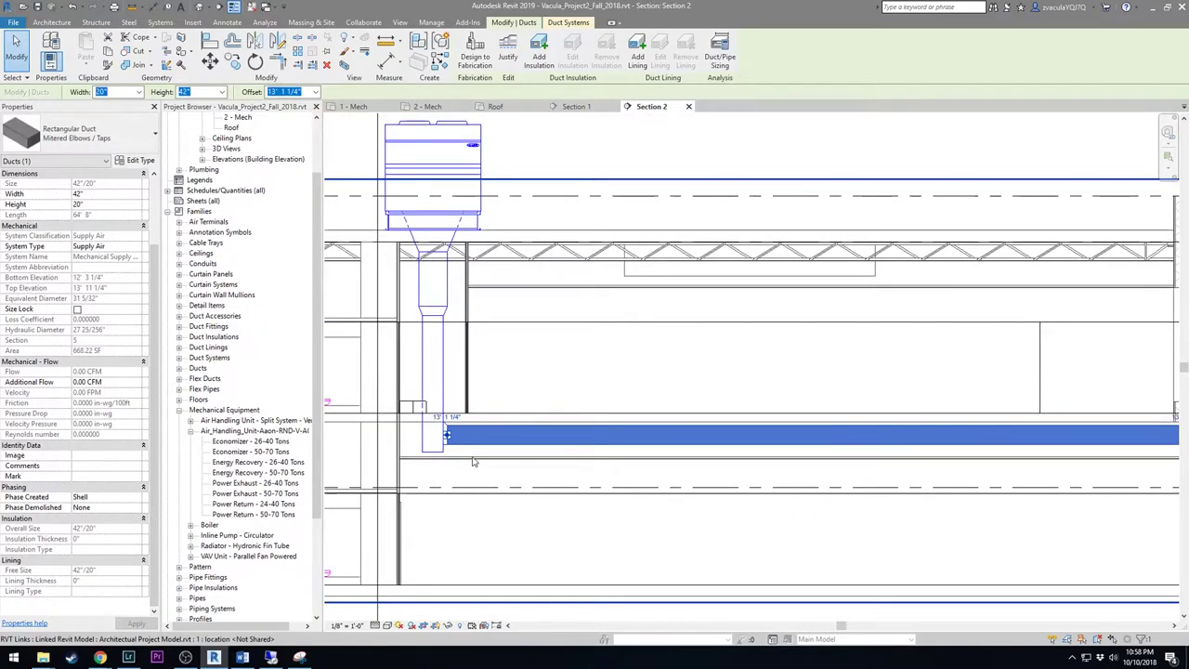
pyautogui.scroll(3, 409, 414)
pyautogui.scroll(-2, 409, 415)
pyautogui.press('Down')
pyautogui.scroll(-1, 409, 414)
pyautogui.moveTo(642, 327); pyautogui.dragTo(570, 374, button='middle')
pyautogui.scroll(-2, 570, 374)
pyautogui.scroll(1, 545, 297)
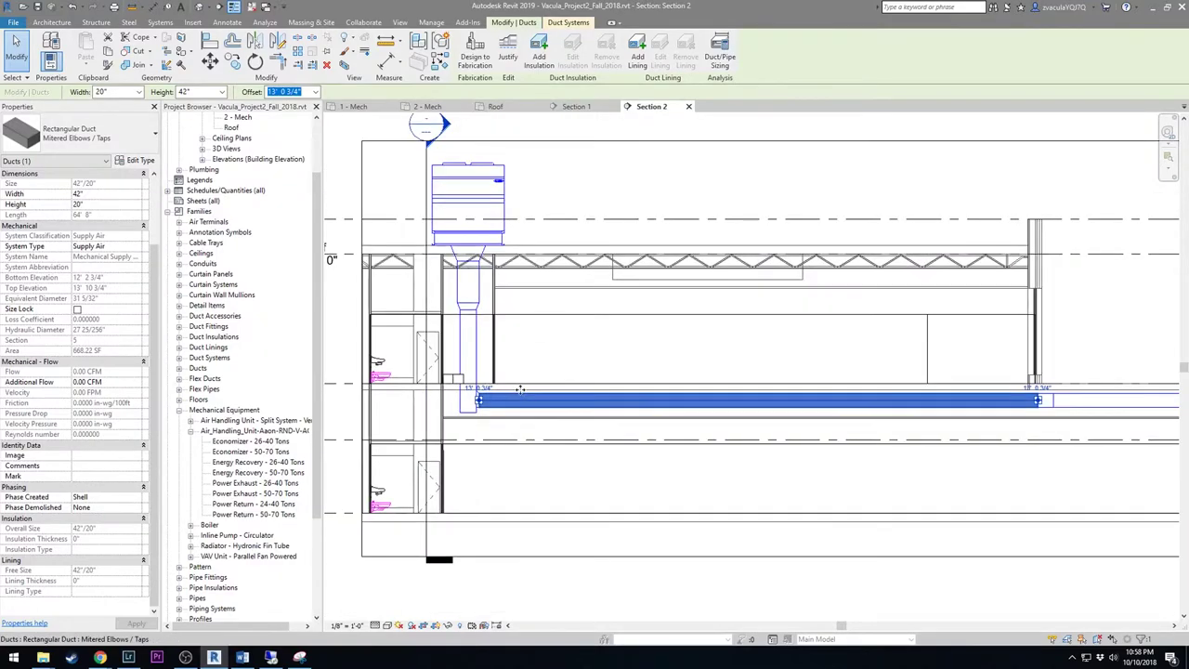
pyautogui.scroll(-2, 920, 409)
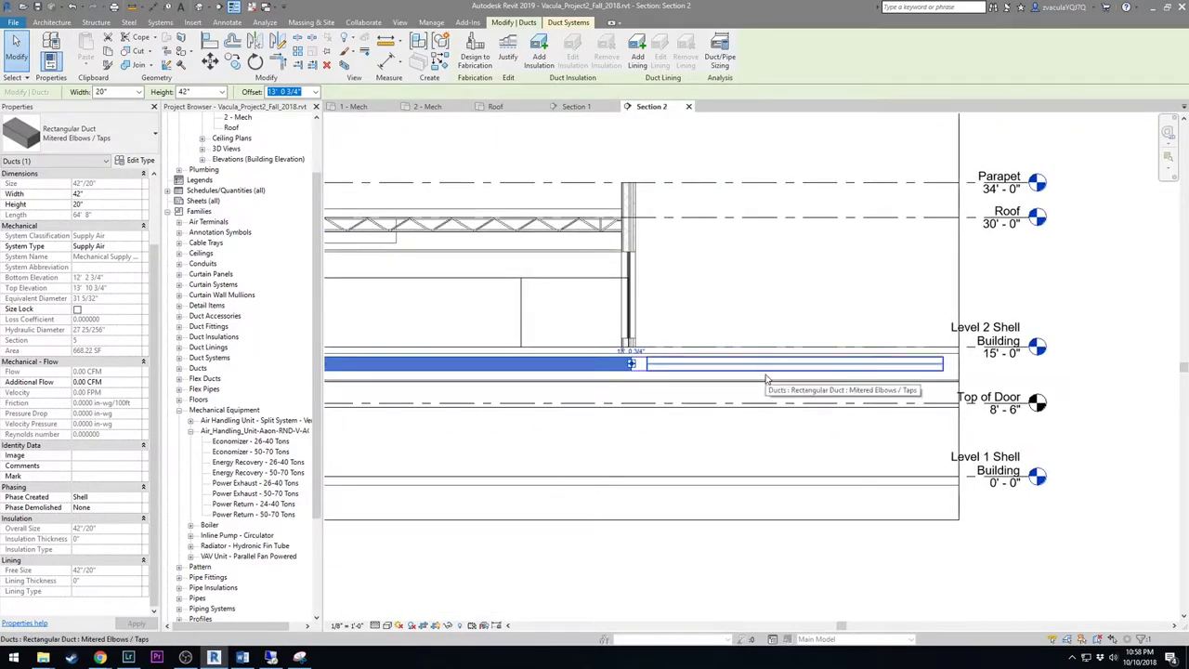
pyautogui.scroll(3, 643, 372)
pyautogui.scroll(-2, 643, 372)
pyautogui.press('Escape')
pyautogui.scroll(3, 552, 363)
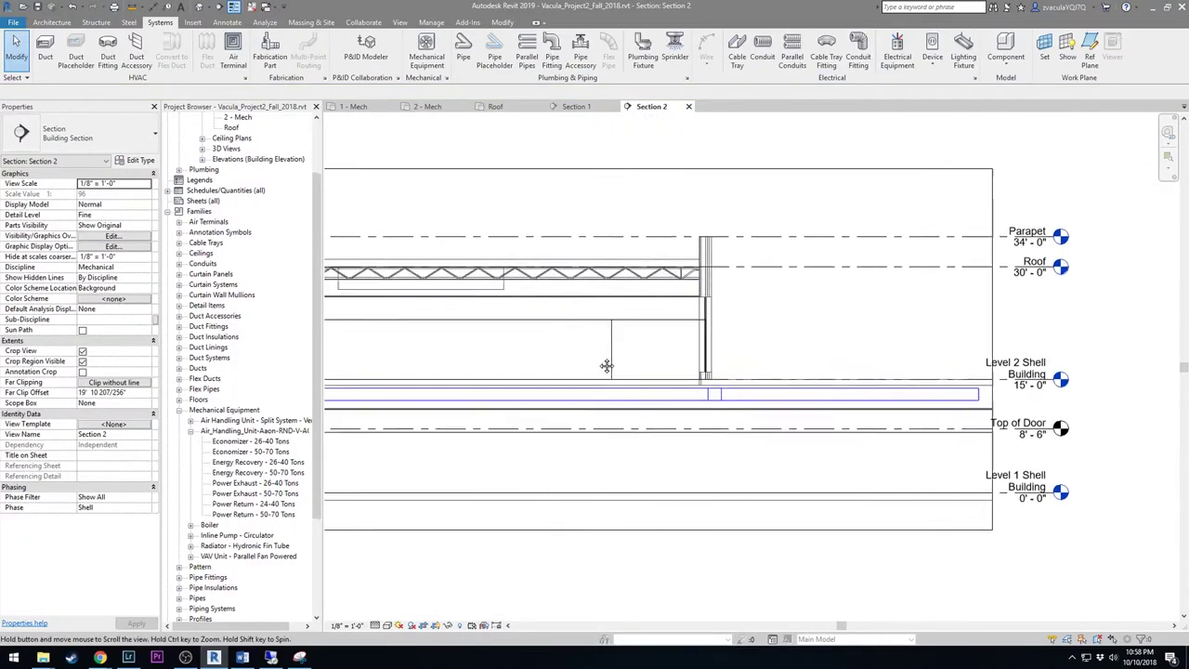
# Reselect the 42" wide horizontal duct, commit its offset entry, and check its connection to the vertical duct
pyautogui.click(667, 406)
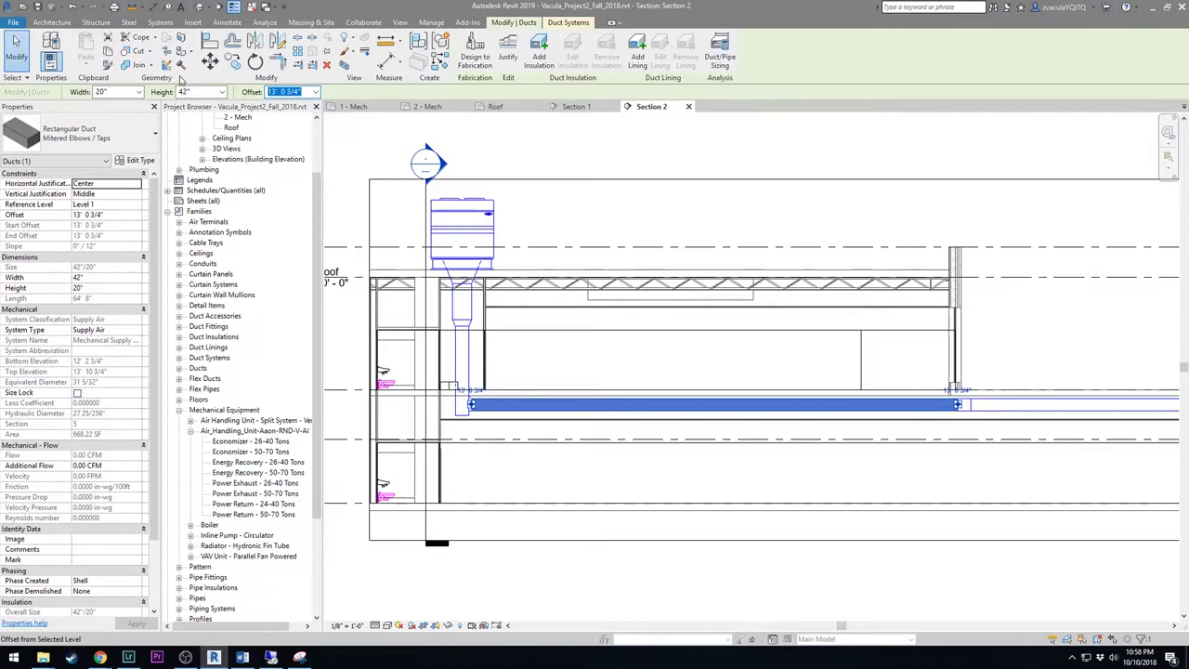
pyautogui.press('Return')
pyautogui.press('Escape')
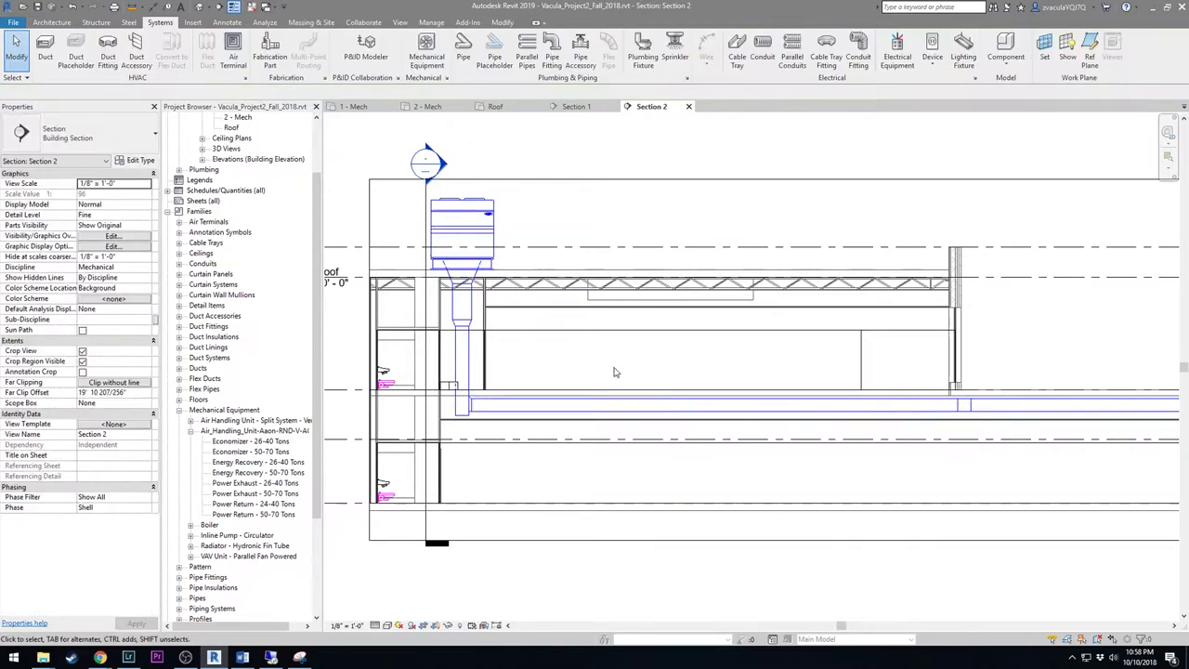
pyautogui.scroll(2, 527, 417)
pyautogui.click(520, 409)
pyautogui.click(605, 326)
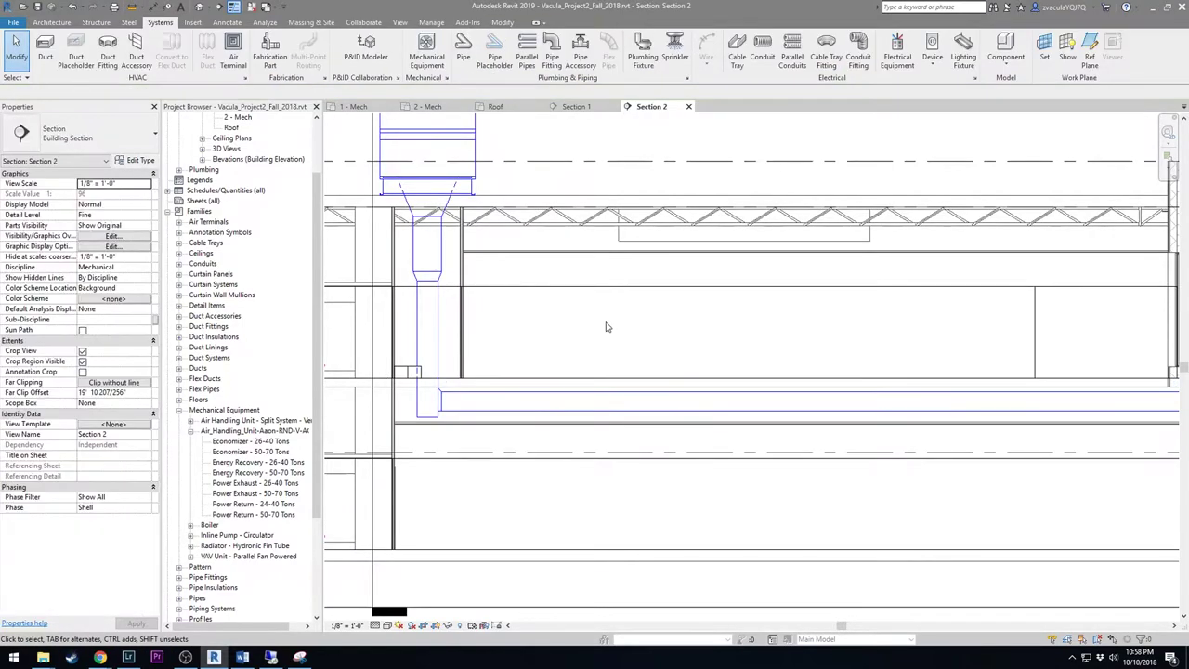
pyautogui.scroll(-2, 605, 326)
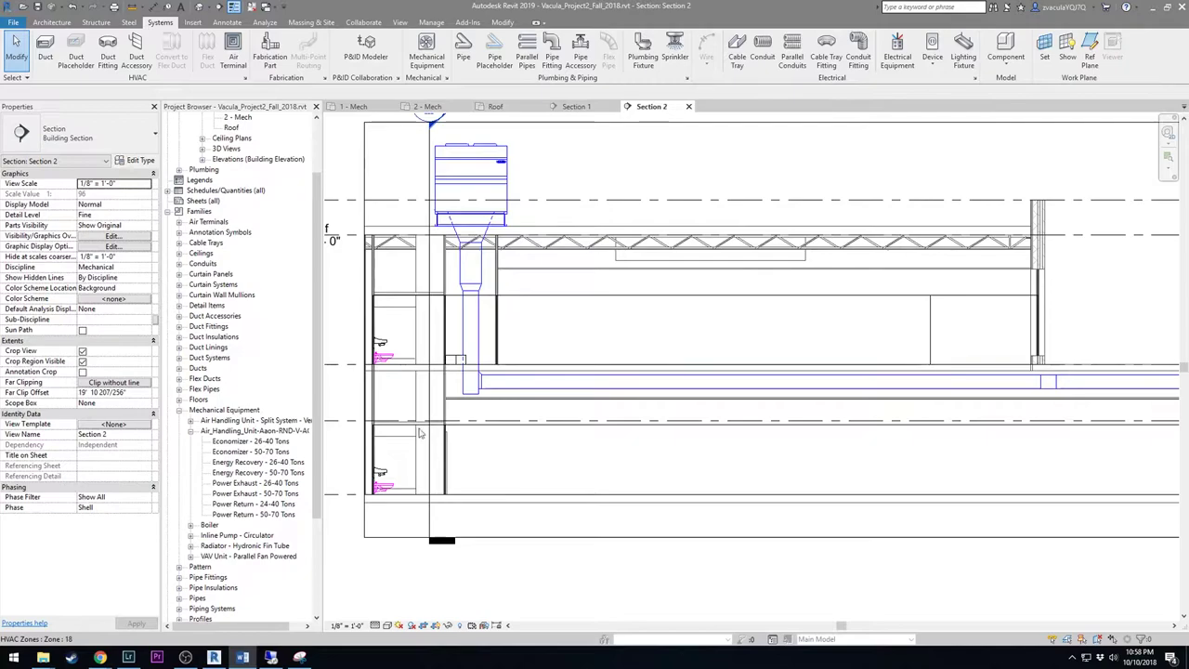
# In the 1 - Mech plan, draw a 26" wide, 20" high duct at a 13' 0" offset from the vertical duct west into Space 9
pyautogui.click(353, 106)
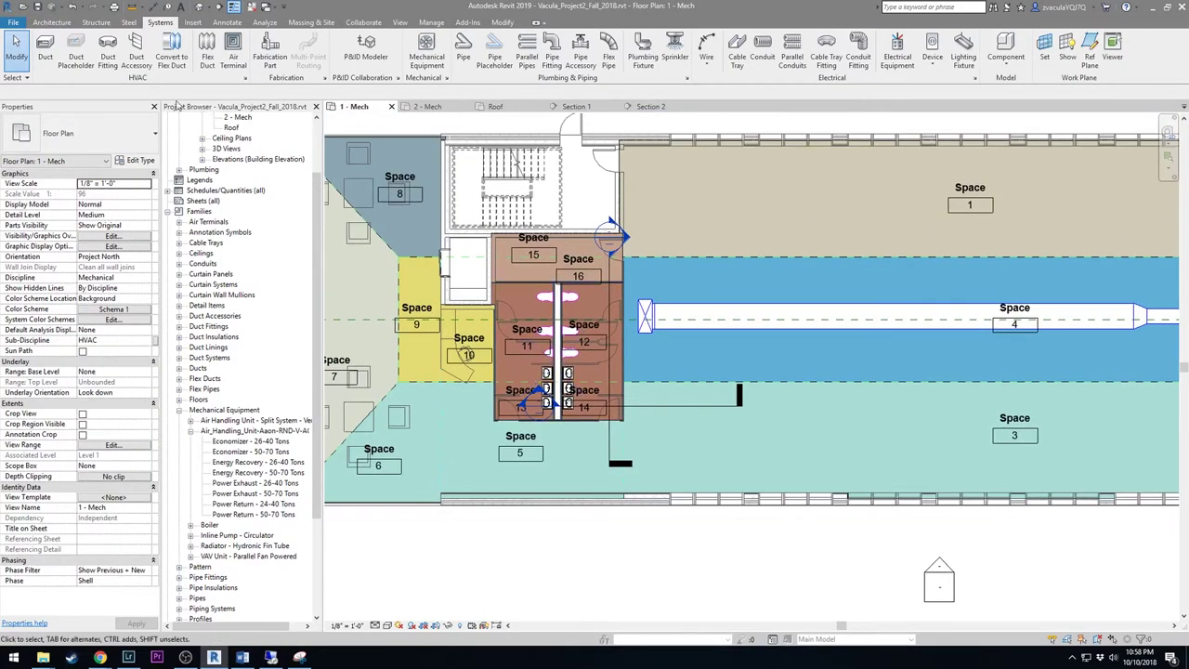
pyautogui.press('Escape')
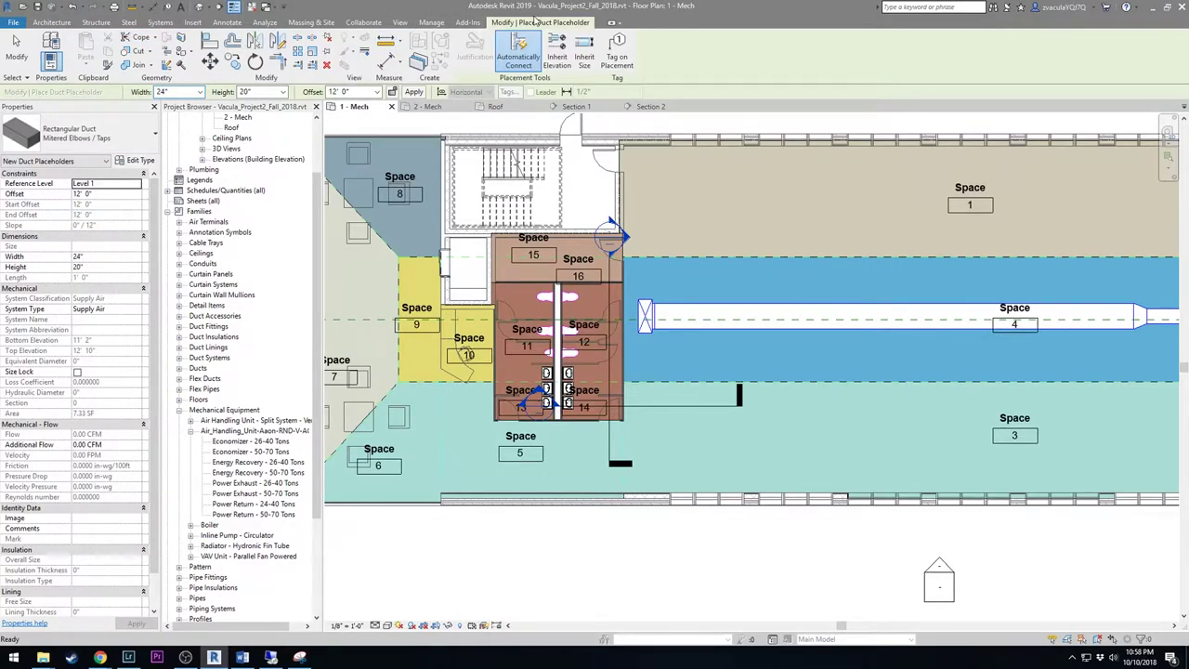
pyautogui.press('Escape')
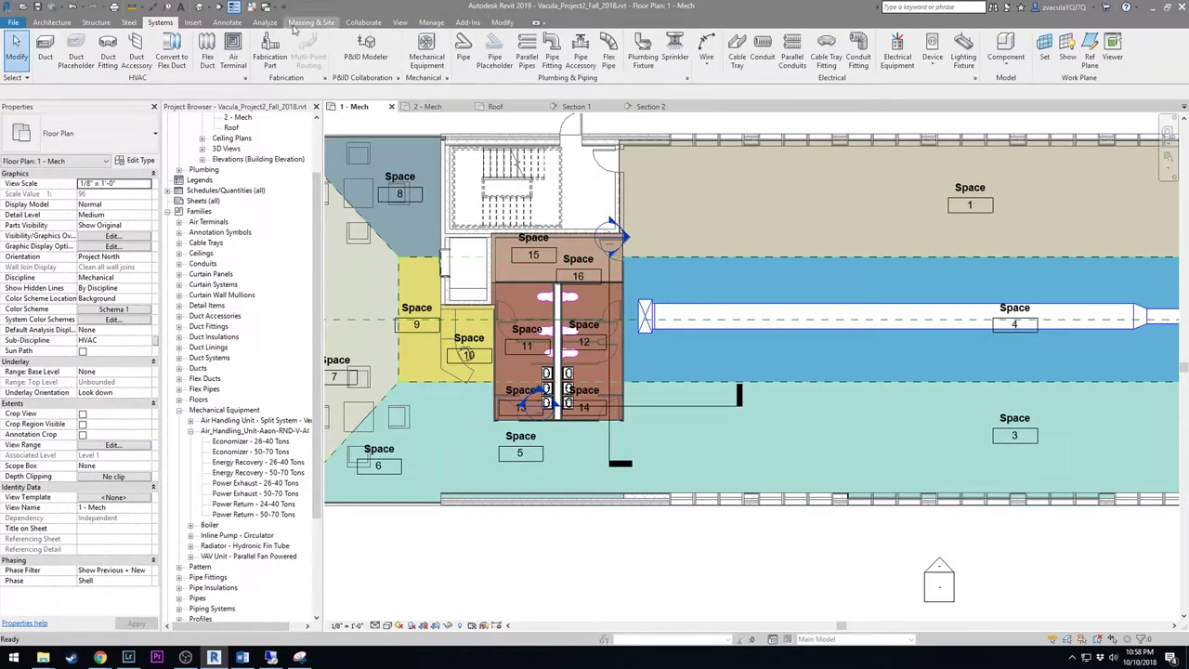
pyautogui.click(45, 48)
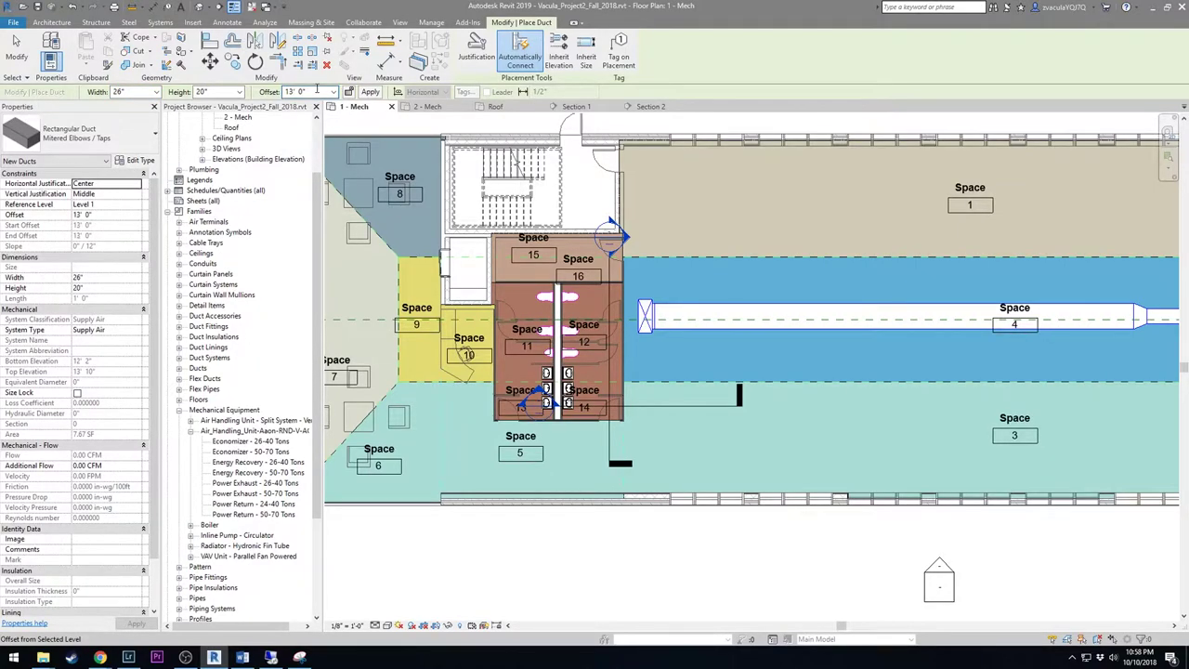
pyautogui.click(750, 316)
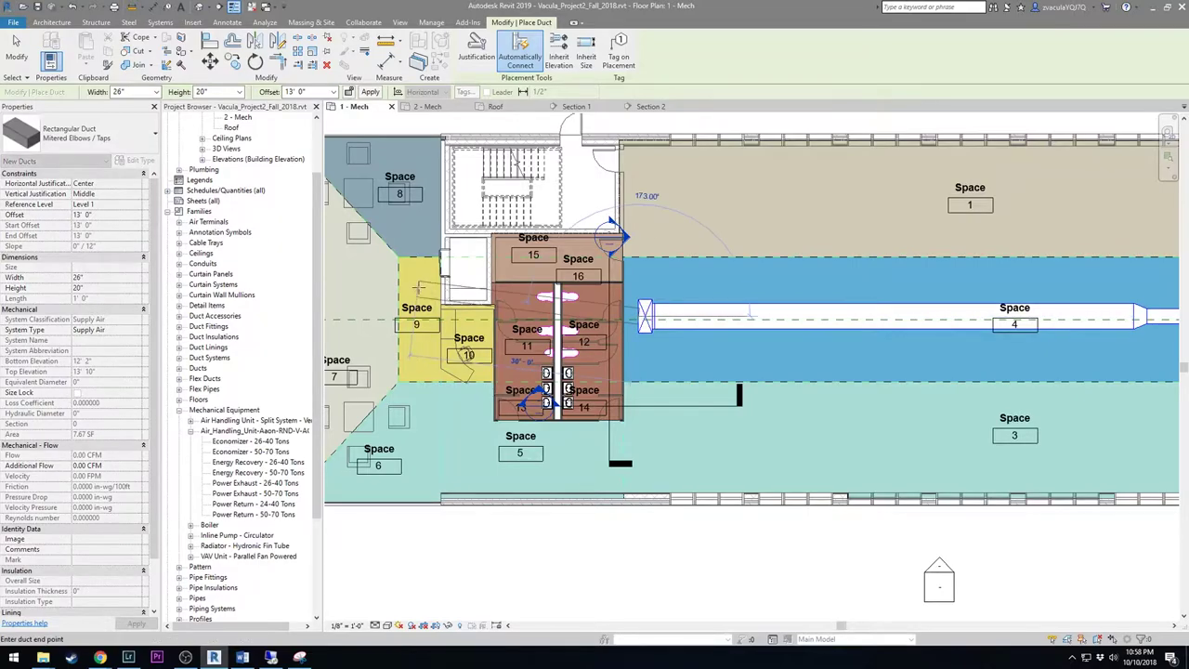
pyautogui.scroll(4, 398, 321)
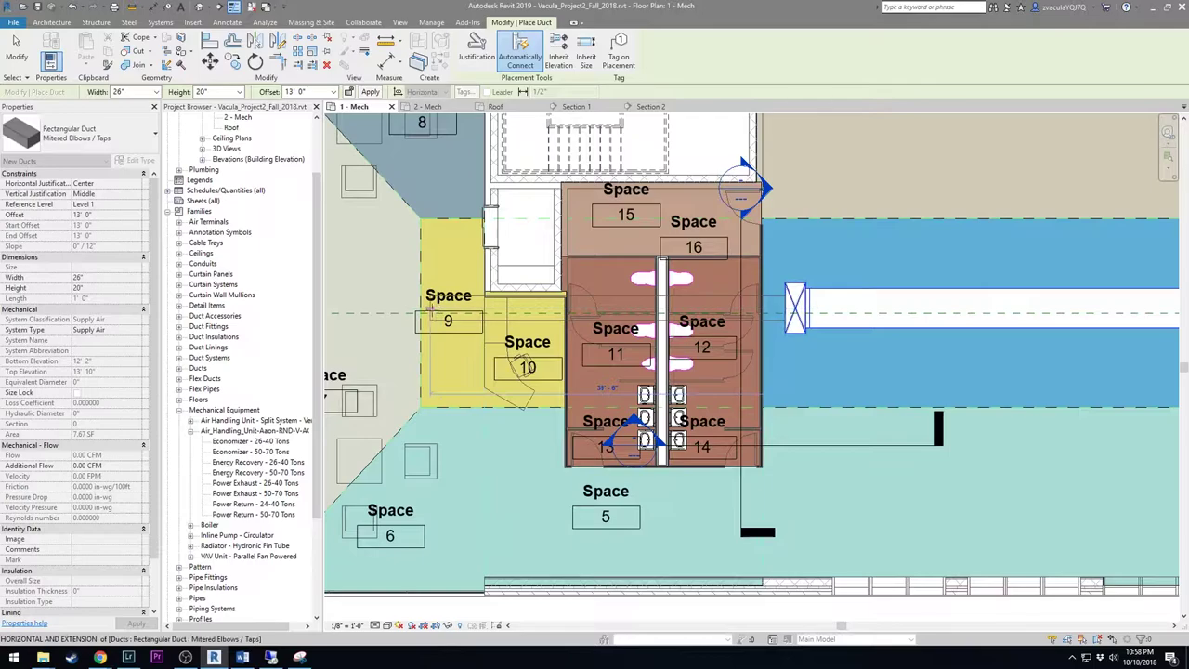
pyautogui.click(431, 308)
pyautogui.press('Escape')
pyautogui.press('Escape')
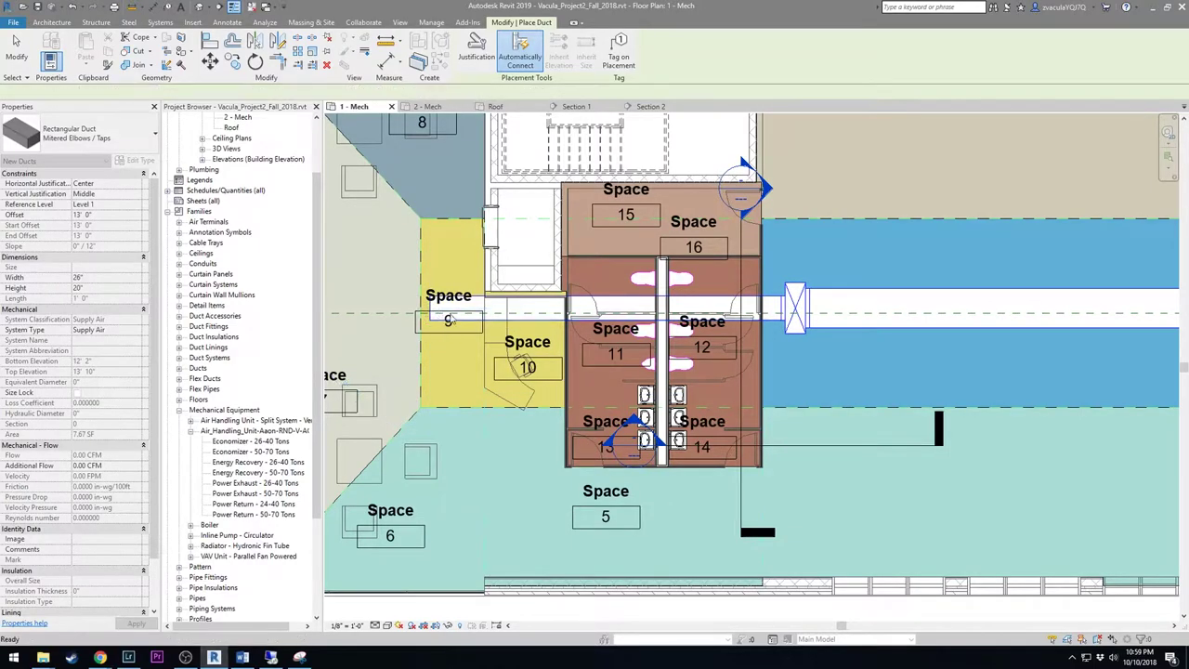
# Examine the 26" wide duct beside the shaft wall at Space 10 and test small shifts south and north
pyautogui.scroll(3, 472, 306)
pyautogui.scroll(3, 477, 307)
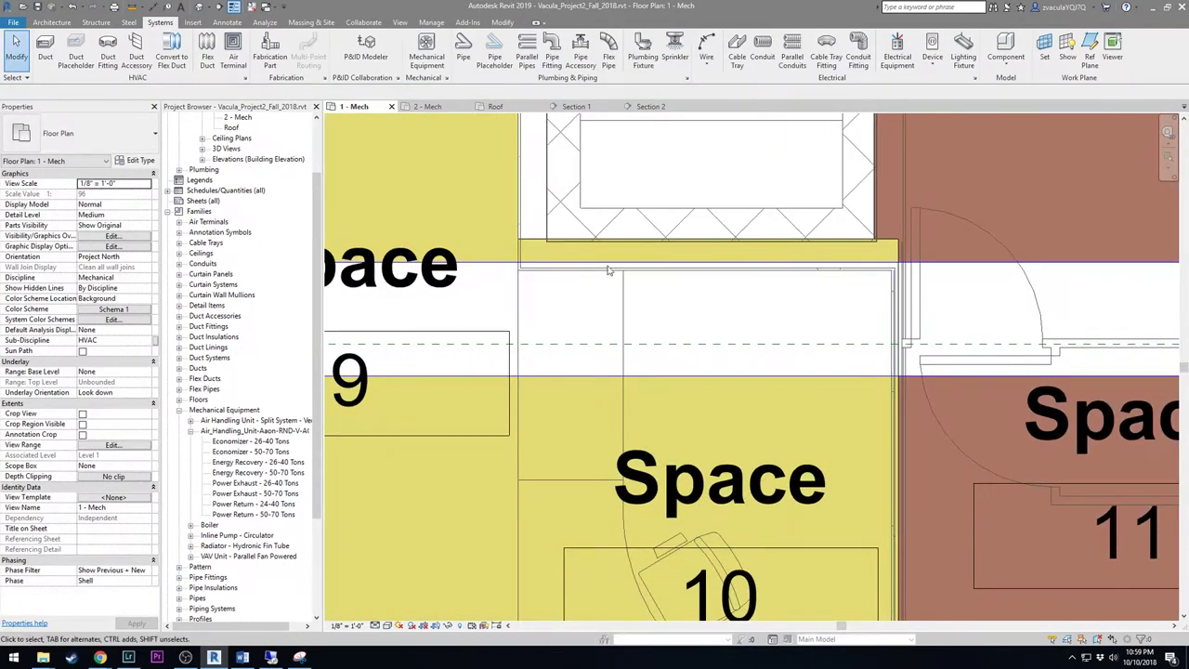
pyautogui.scroll(-2, 639, 283)
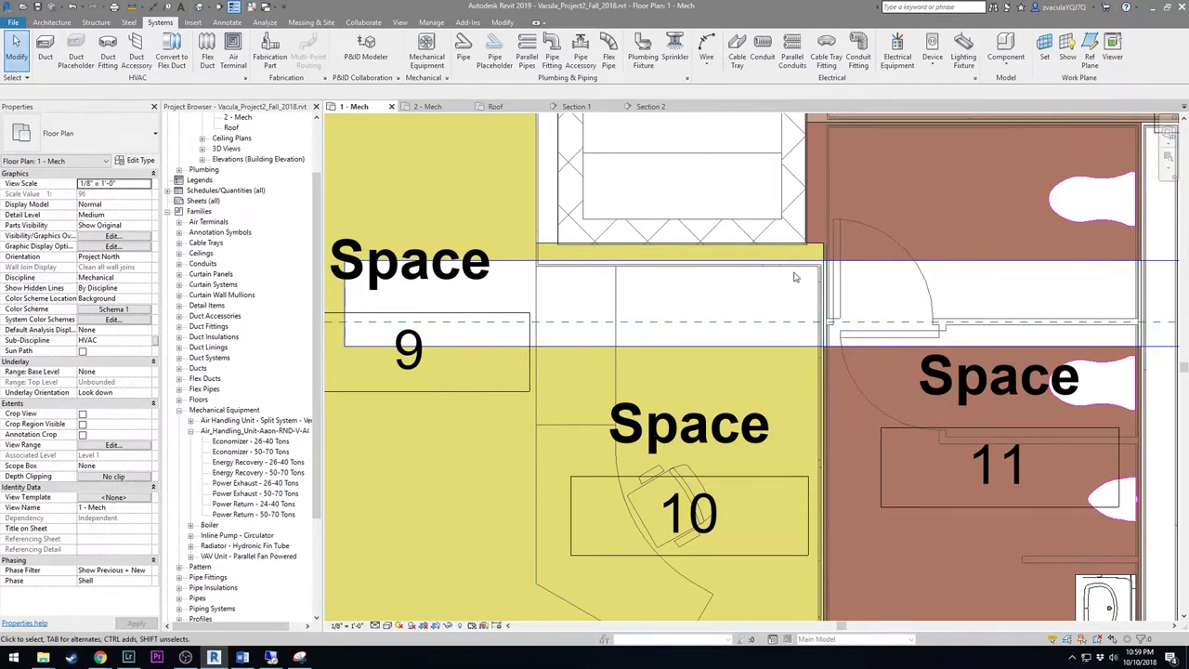
pyautogui.scroll(2, 792, 280)
pyautogui.scroll(-4, 796, 269)
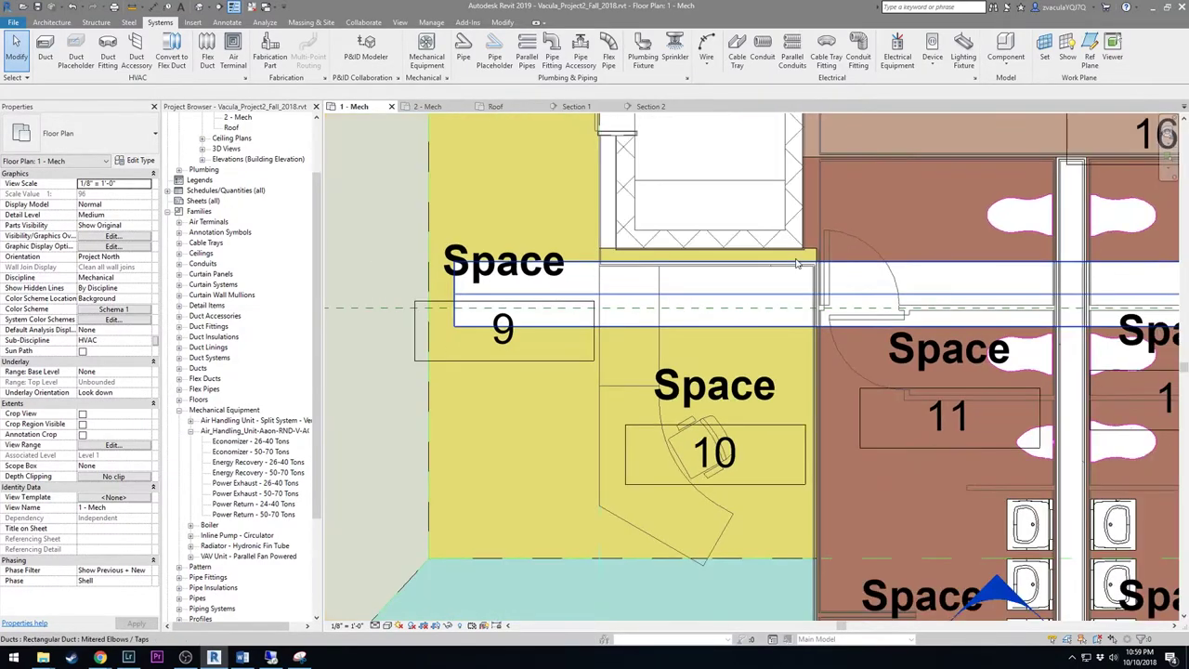
pyautogui.scroll(-1, 796, 265)
pyautogui.scroll(-3, 796, 265)
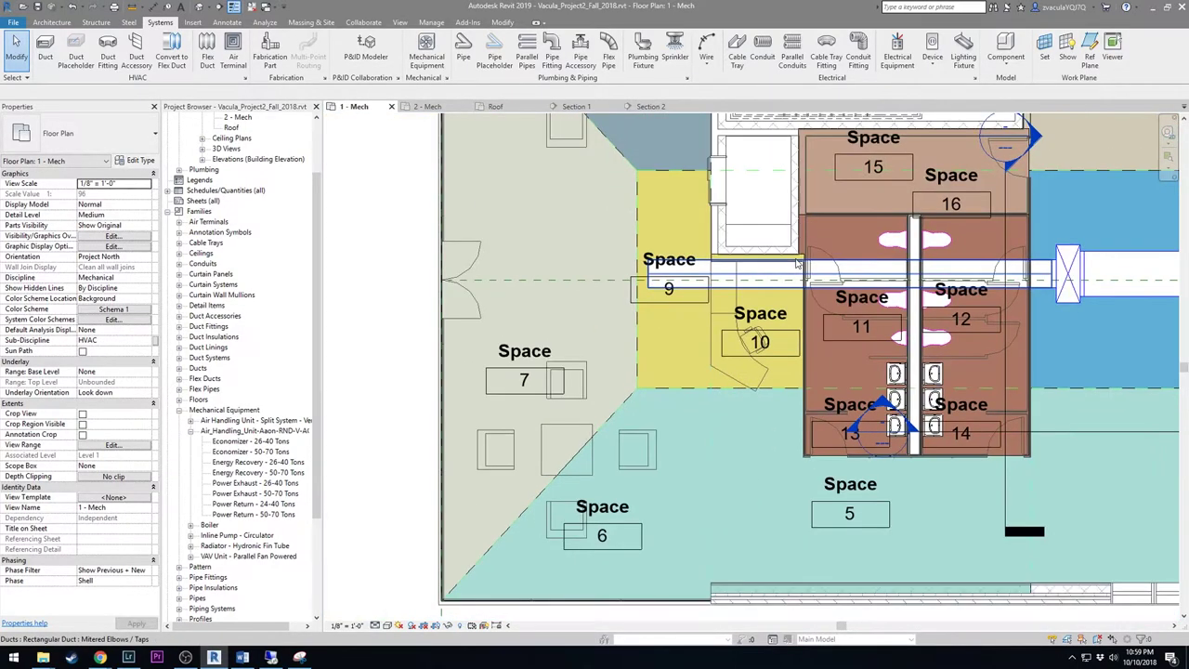
pyautogui.click(986, 266)
pyautogui.scroll(3, 987, 283)
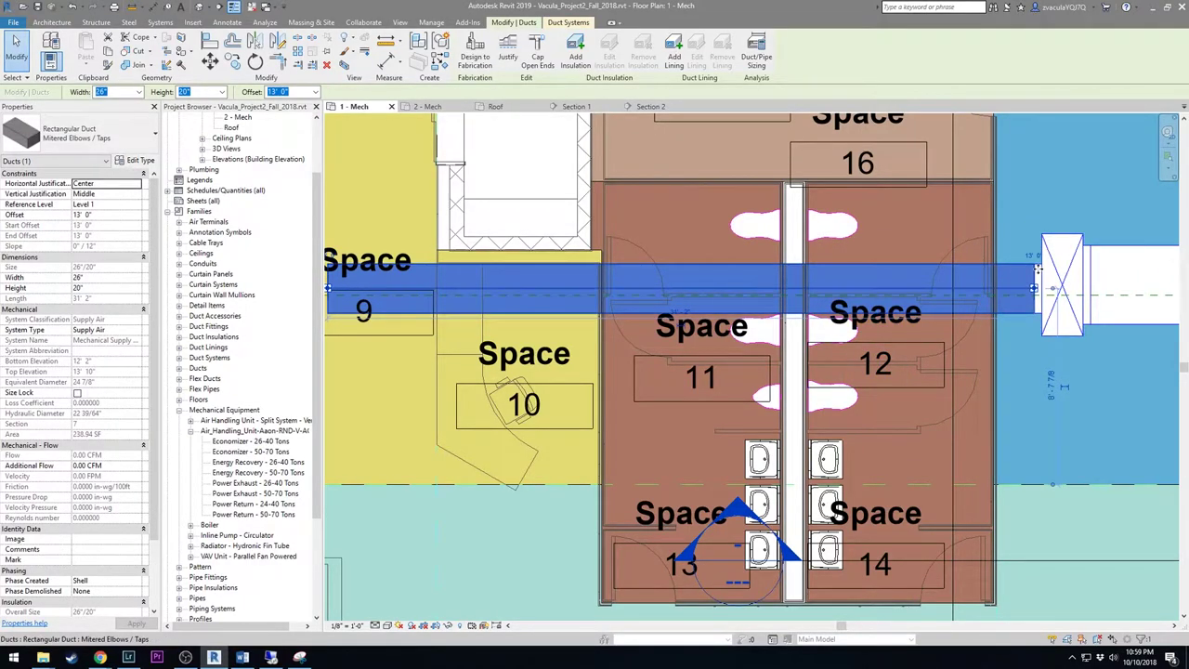
pyautogui.press('Down')
pyautogui.press('Down')
pyautogui.press('Down')
pyautogui.press('Down')
pyautogui.press('Down')
pyautogui.press('Down')
pyautogui.press('Up')
pyautogui.press('Up')
pyautogui.press('Up')
pyautogui.press('Up')
pyautogui.press('Up')
pyautogui.press('Up')
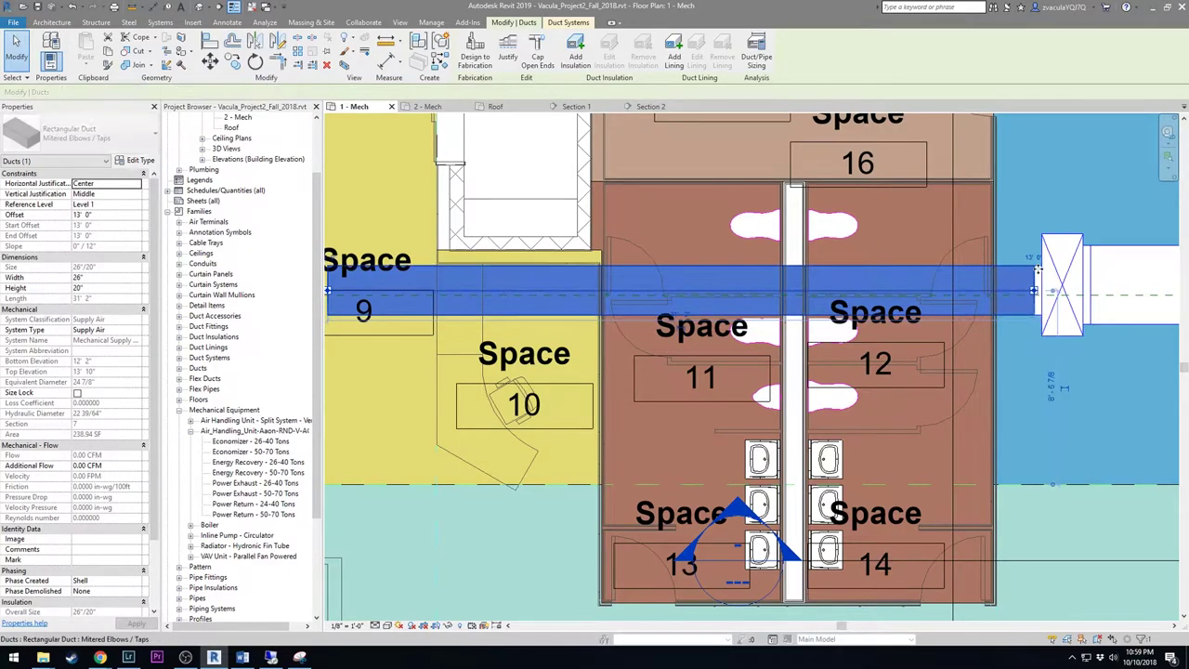
# Try to shift the 26" wide duct south past the lower edge of the vertical duct
pyautogui.press('Down')
pyautogui.press('Down')
pyautogui.press('Down')
pyautogui.press('Down')
pyautogui.press('Down')
pyautogui.press('Down')
pyautogui.press('Down')
pyautogui.press('Down')
pyautogui.press('Down')
pyautogui.press('Down')
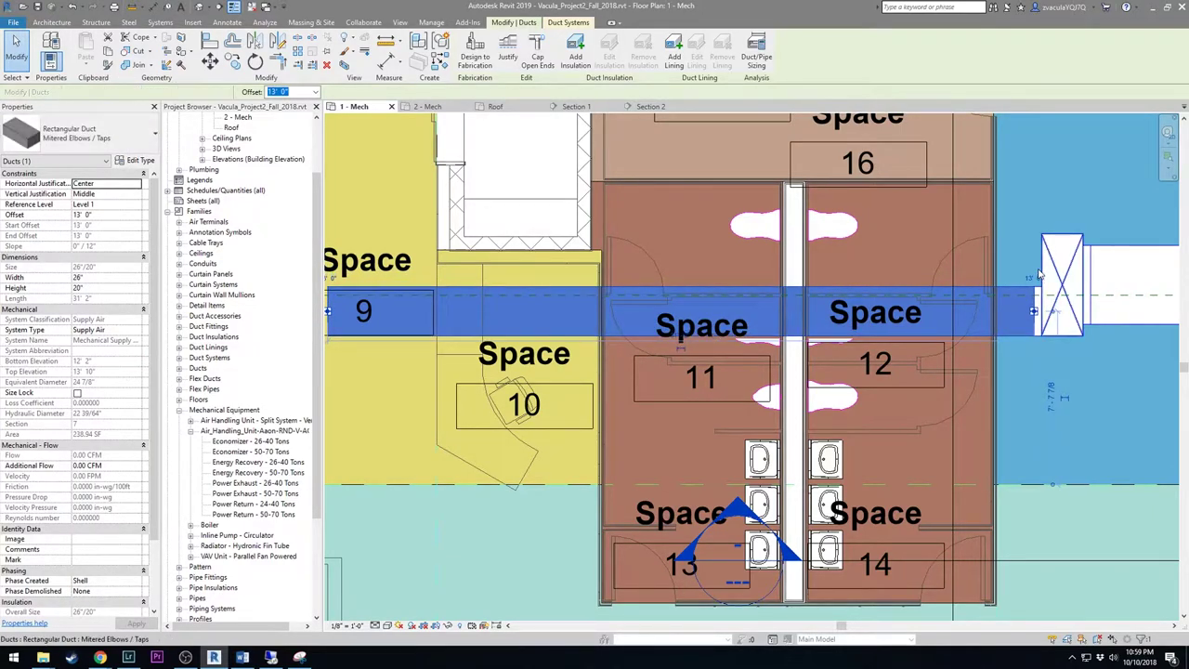
pyautogui.press('Down')
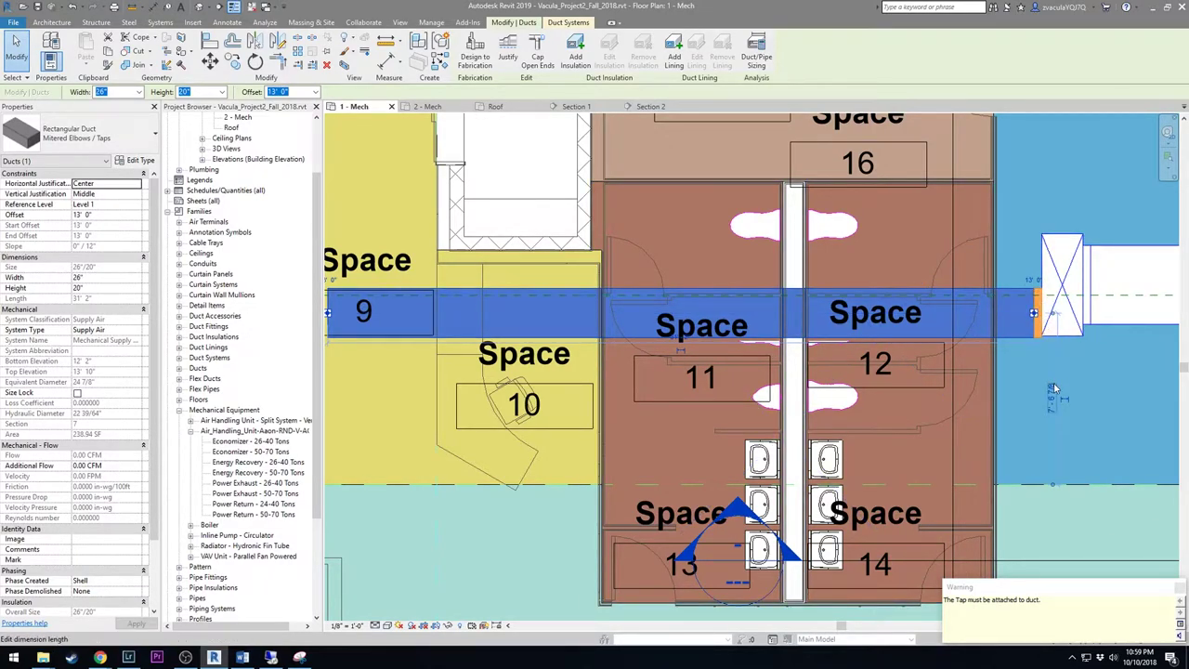
# Move the 26" wide duct back north until it runs just south of the shaft wall, still tapped into the vertical duct
pyautogui.press('Up')
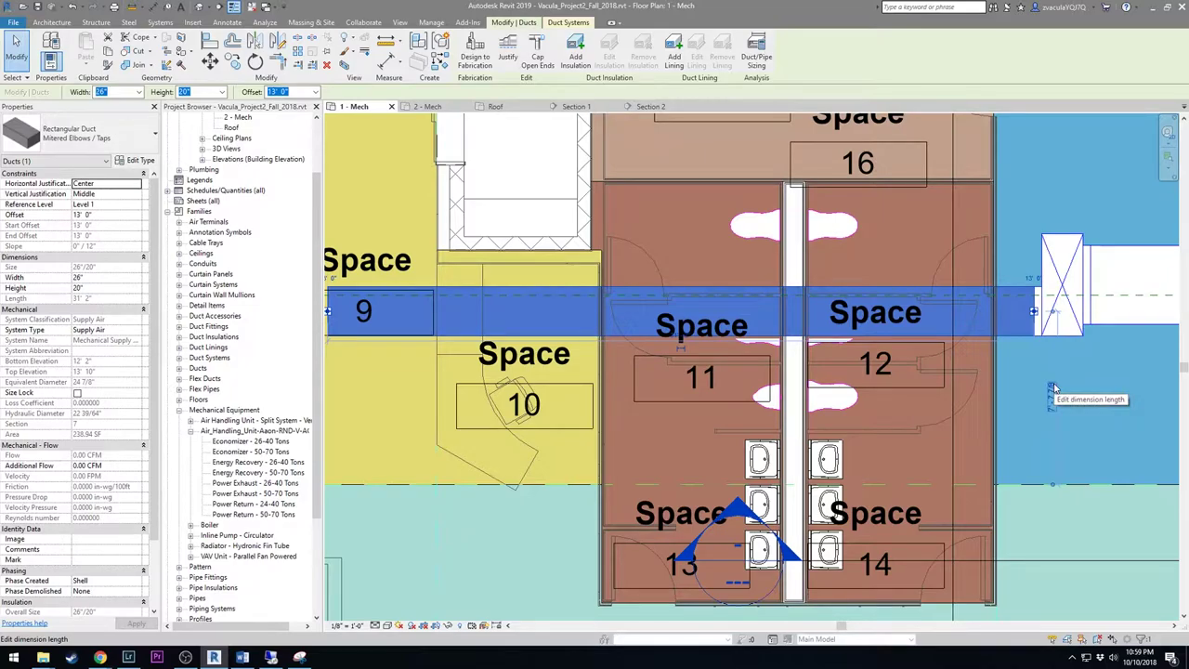
pyautogui.press('Up')
pyautogui.press('Up')
pyautogui.press('Up')
pyautogui.press('Up')
pyautogui.press('Up')
pyautogui.press('Up')
pyautogui.press('Up')
pyautogui.press('Up')
pyautogui.press('Up')
pyautogui.press('Up')
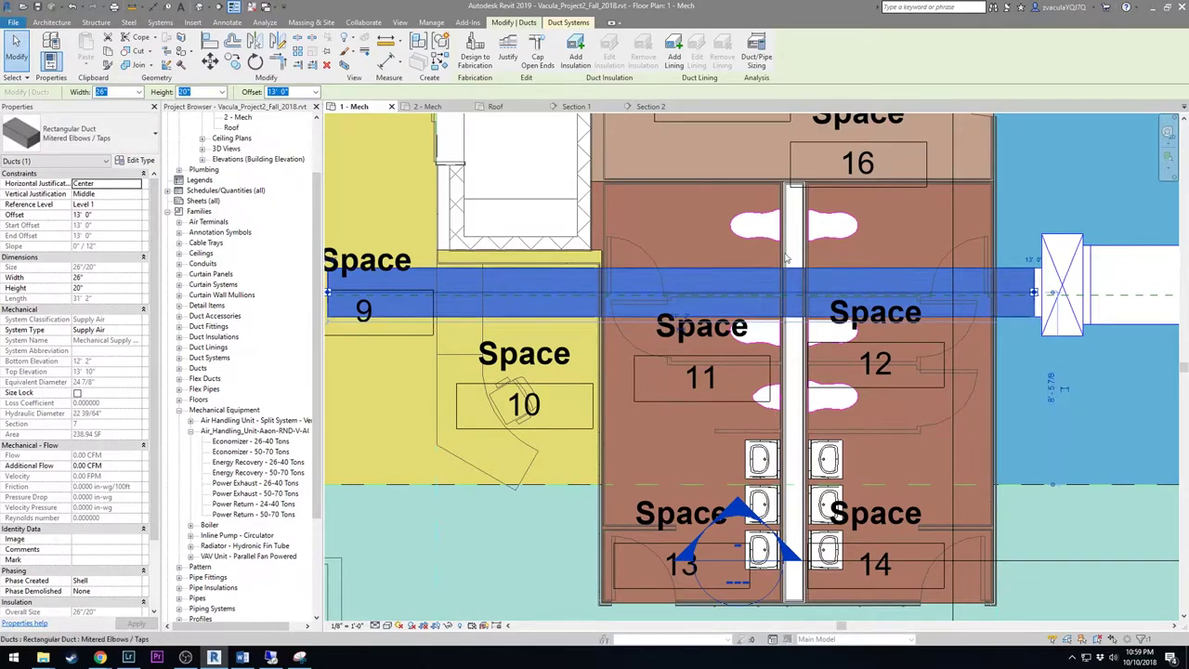
# Fine-tune the 26" wide duct's north-south position in small shifts so it sits just clear of the shaft wall above Space 10
pyautogui.moveTo(656, 280); pyautogui.dragTo(809, 332, button='middle')
pyautogui.scroll(3, 715, 319)
pyautogui.press('Up')
pyautogui.press('Up')
pyautogui.press('Up')
pyautogui.press('Up')
pyautogui.press('Up')
pyautogui.press('Up')
pyautogui.press('Down')
pyautogui.press('Down')
pyautogui.press('Down')
pyautogui.scroll(-5, 713, 312)
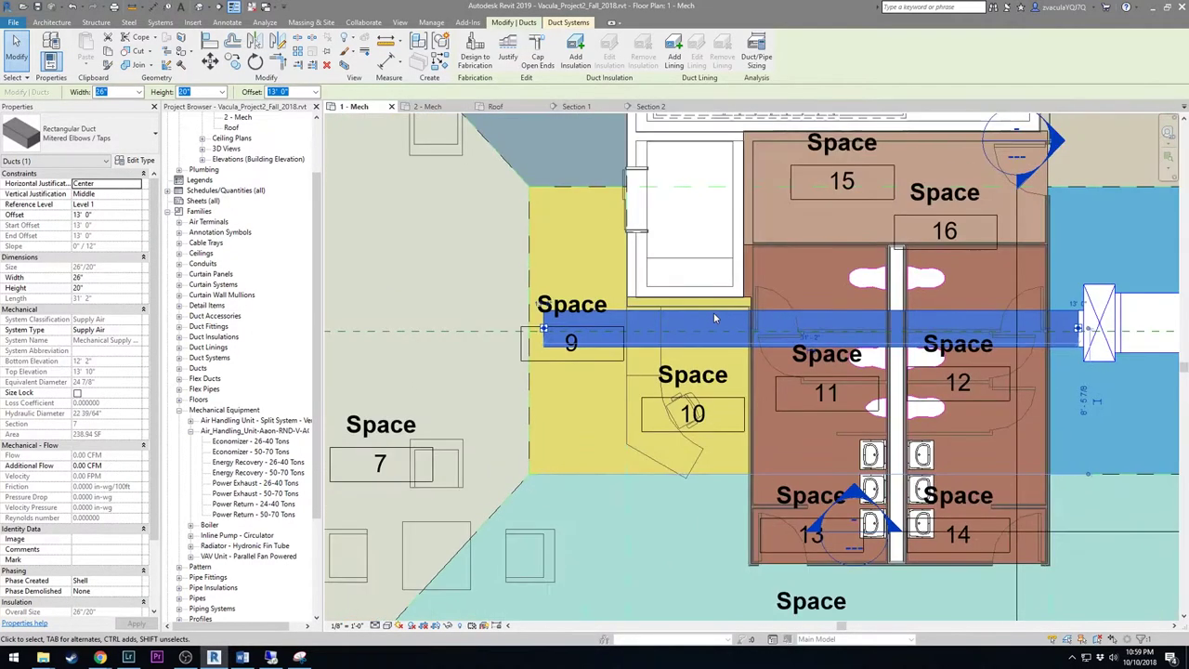
pyautogui.press('Escape')
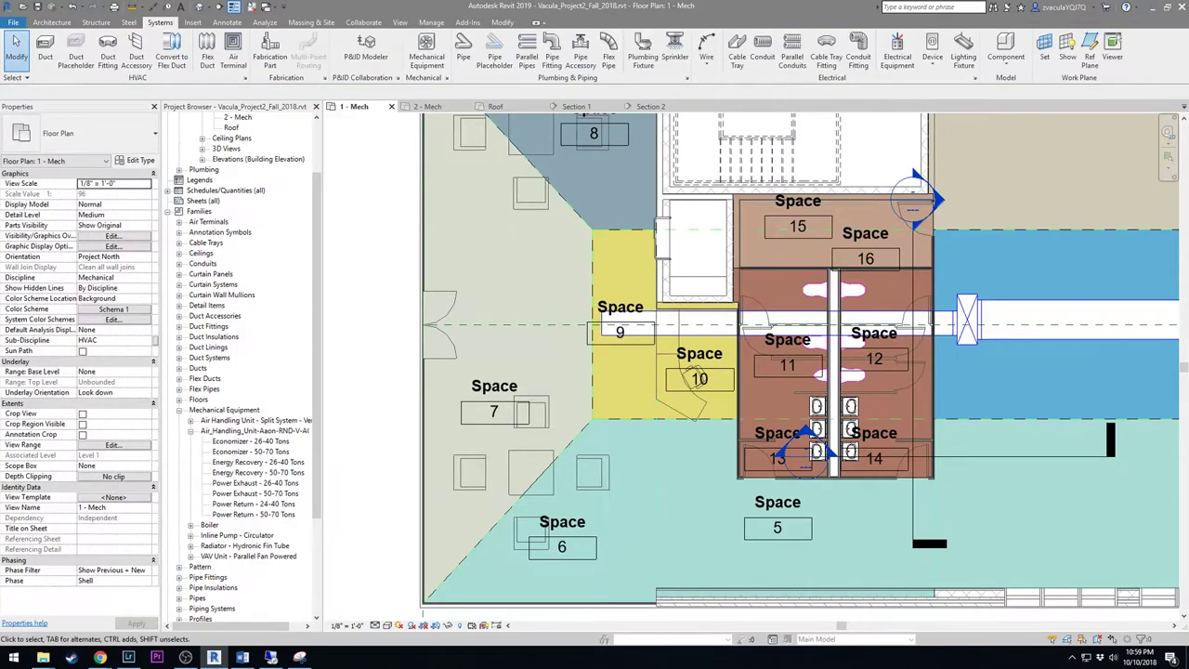
# Look over the duct mains in the 1 - Mech plan and open Section 2 to view the rooftop unit and its vertical duct
pyautogui.scroll(-2, 803, 390)
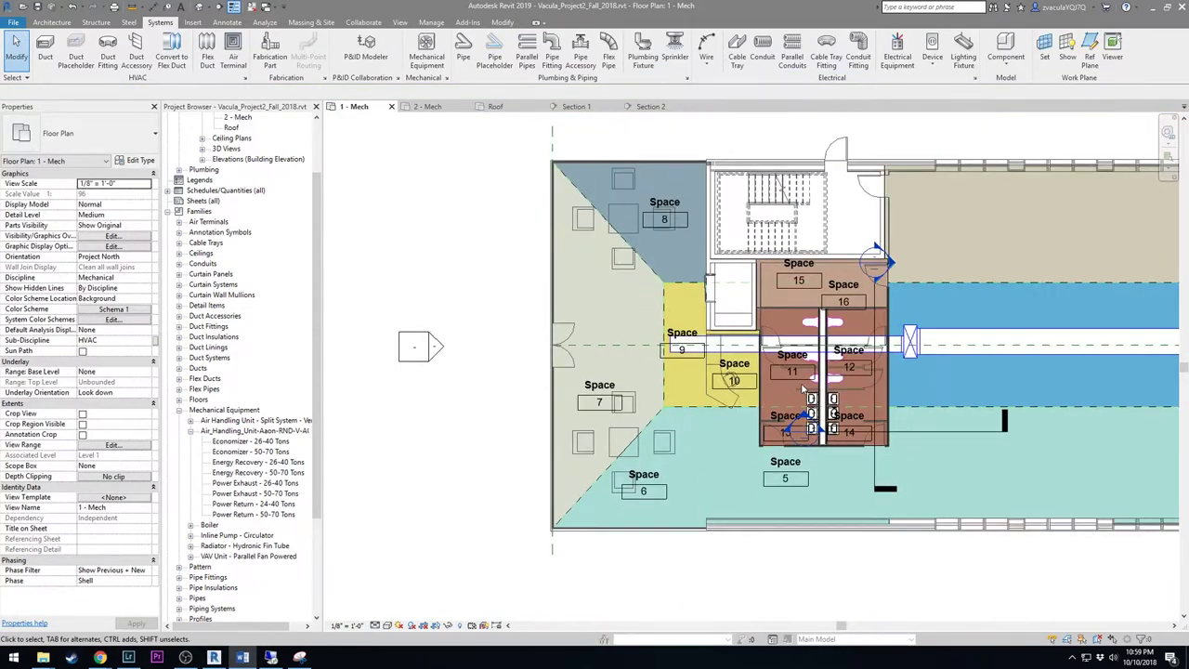
pyautogui.scroll(-2, 949, 415)
pyautogui.moveTo(972, 385); pyautogui.dragTo(681, 383, button='middle')
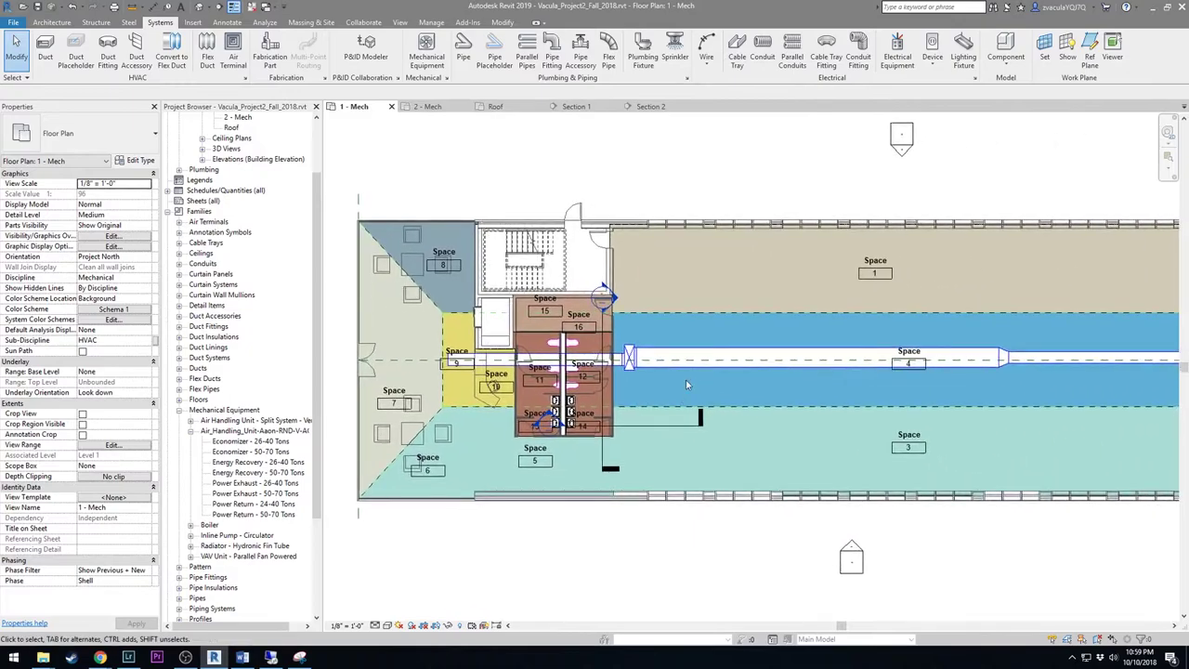
pyautogui.scroll(2, 557, 411)
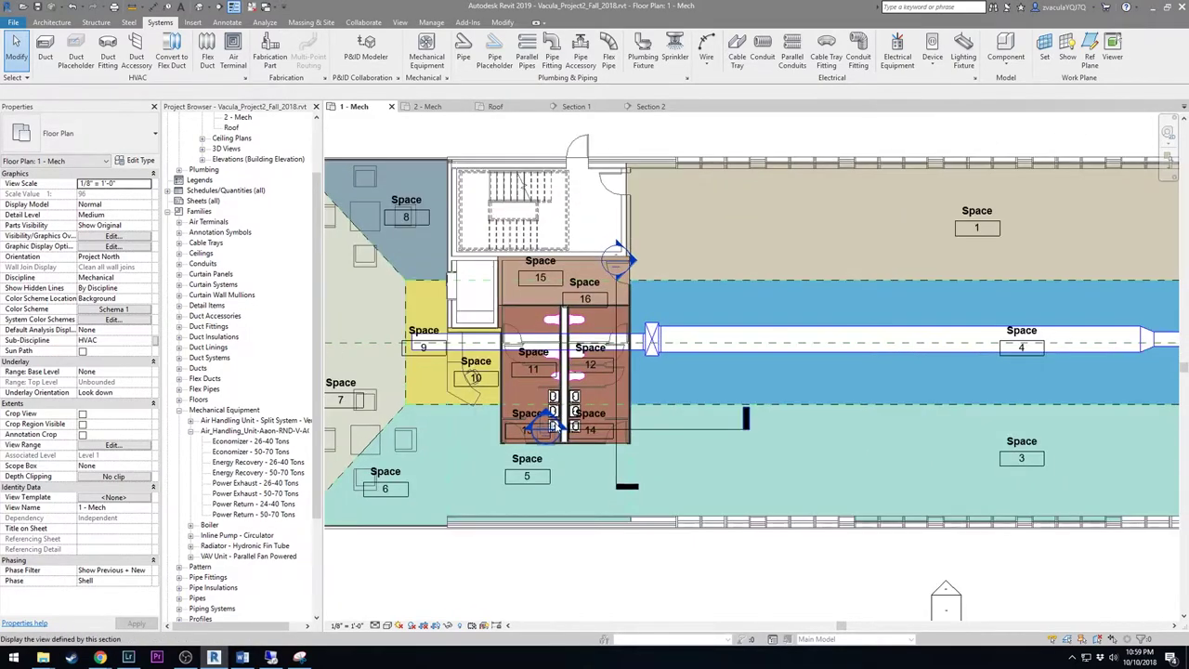
pyautogui.doubleClick(548, 432)
pyautogui.scroll(4, 613, 295)
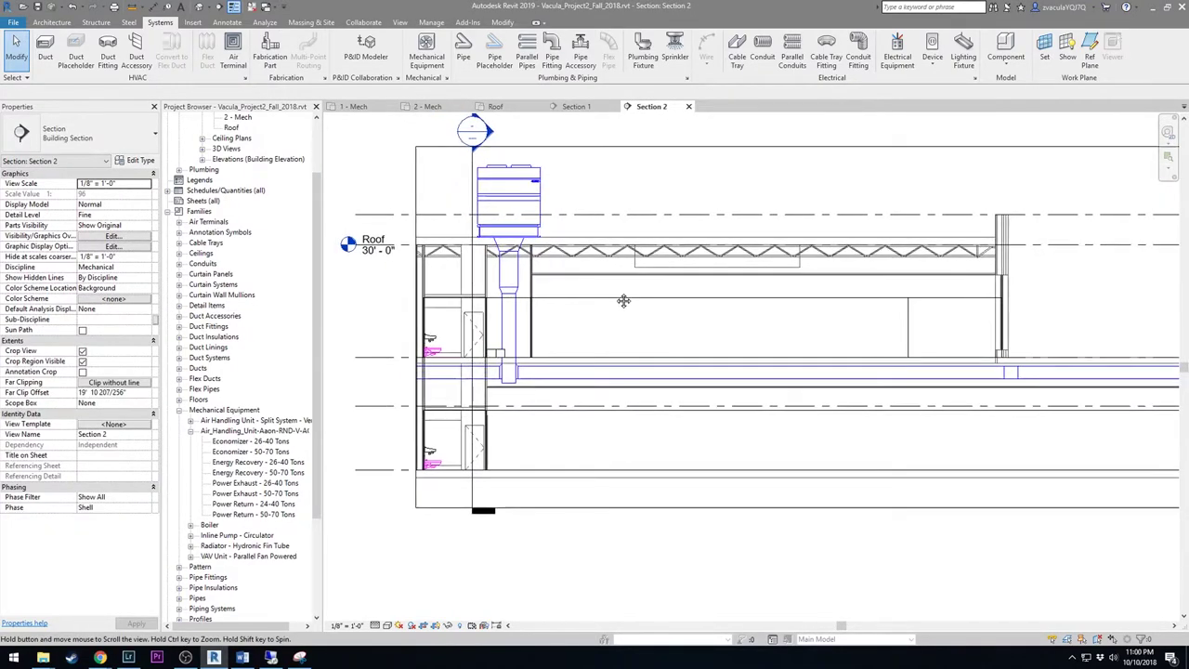
pyautogui.moveTo(612, 296); pyautogui.dragTo(733, 346, button='middle')
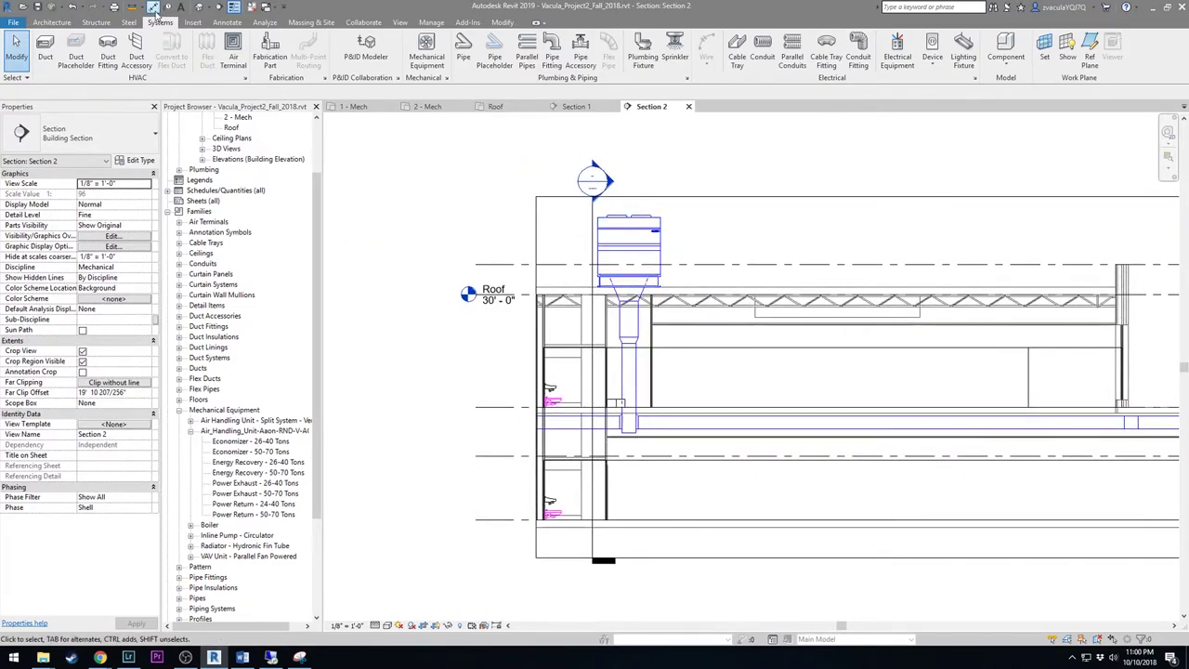
# Start an aligned dimension in Section 2 at the Level 2 line beside the vertical duct
pyautogui.press('d')
pyautogui.press('i')
pyautogui.scroll(3, 669, 409)
pyautogui.scroll(-2, 684, 412)
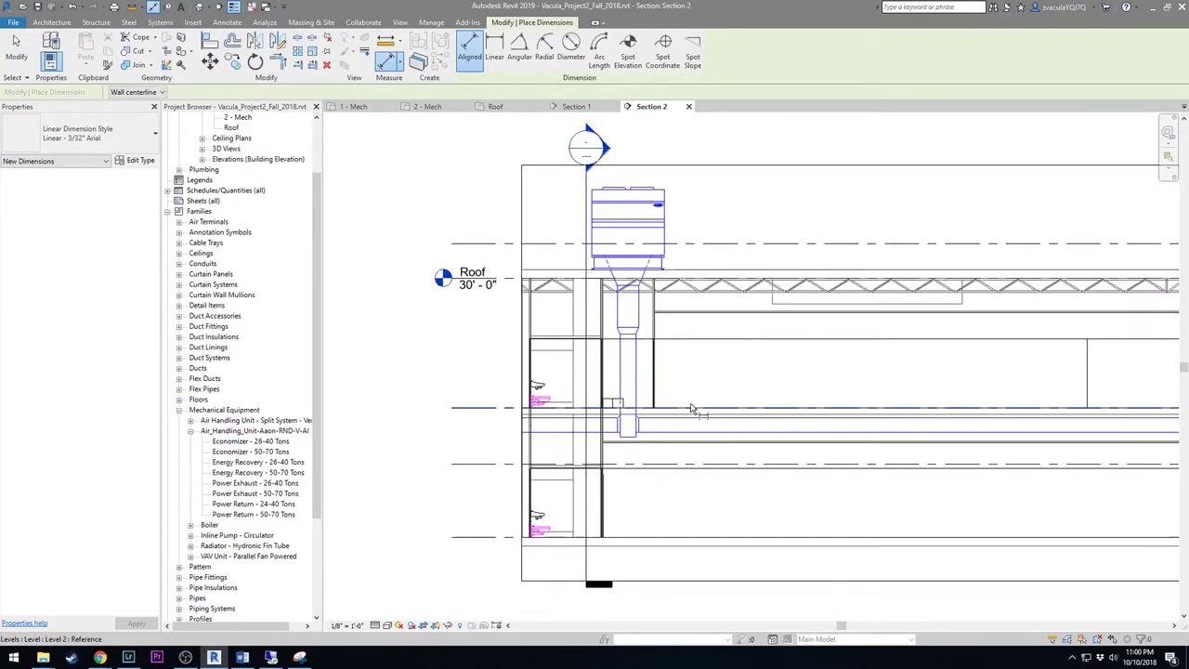
# Check the height from Level 2 to the underside of the roof joists and examine the ceiling space beside the riser
pyautogui.scroll(3, 722, 297)
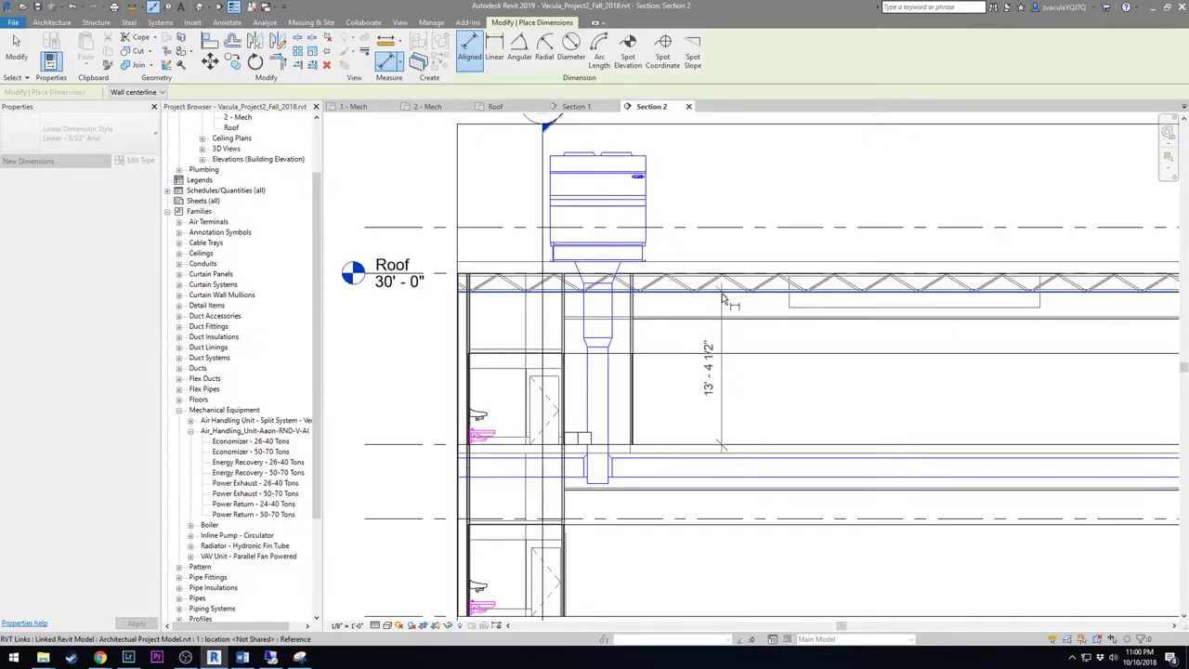
pyautogui.press('Escape')
pyautogui.press('Escape')
pyautogui.scroll(4, 722, 298)
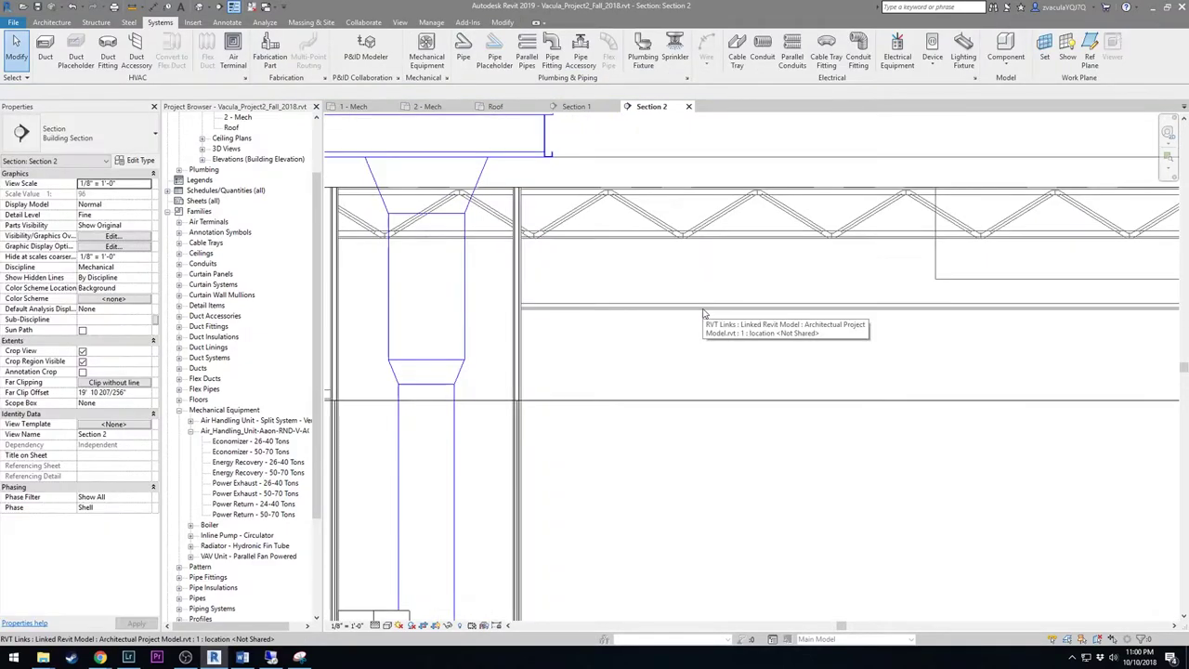
pyautogui.scroll(2, 696, 314)
pyautogui.scroll(-2, 695, 314)
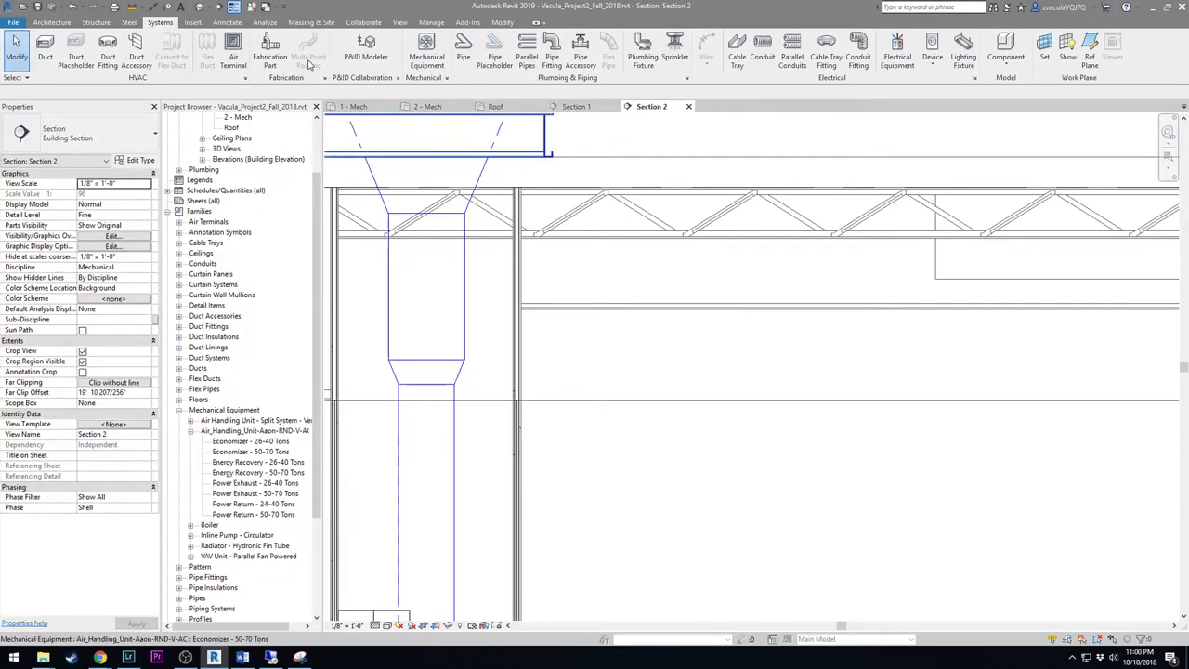
pyautogui.moveTo(570, 252); pyautogui.dragTo(932, 301)
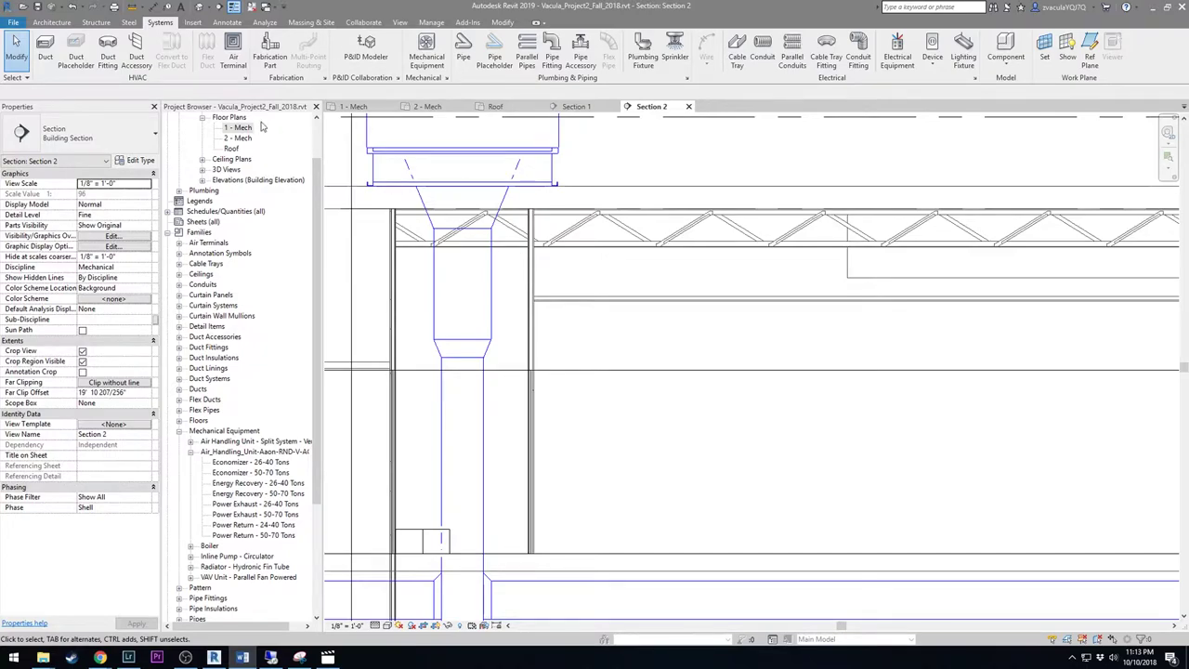
# Start a new rectangular duct with a width of 20" and a height of 42"
pyautogui.click(44, 47)
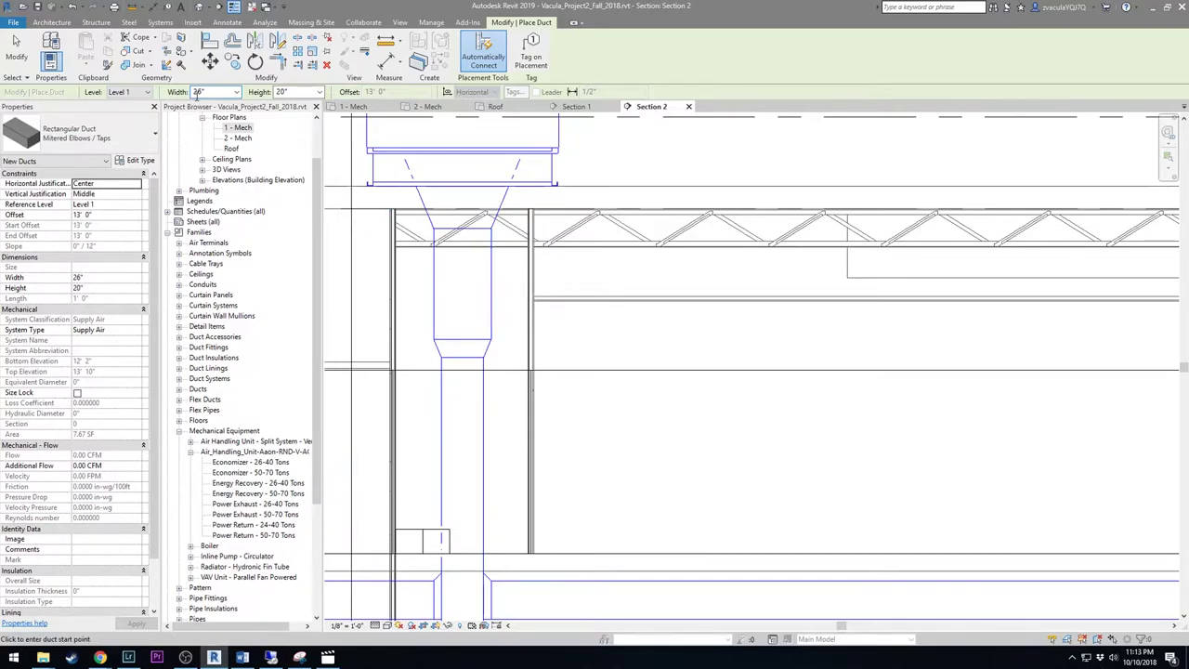
pyautogui.click(212, 91)
pyautogui.write('20')
pyautogui.click(297, 91)
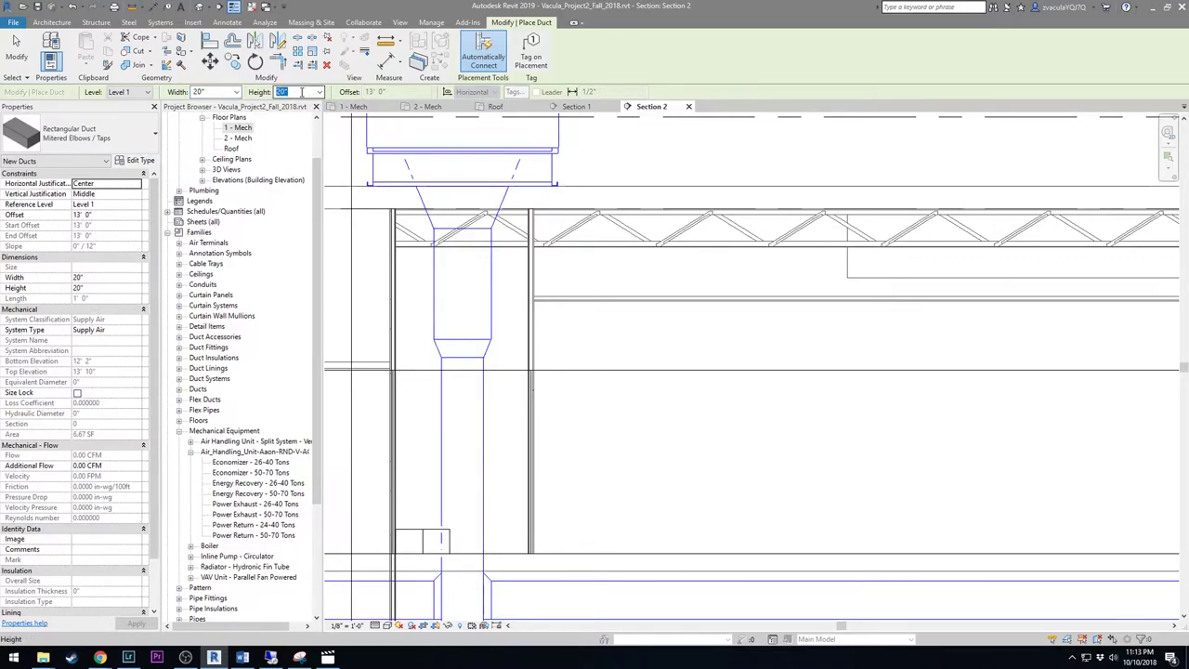
pyautogui.write('42')
pyautogui.press('Return')
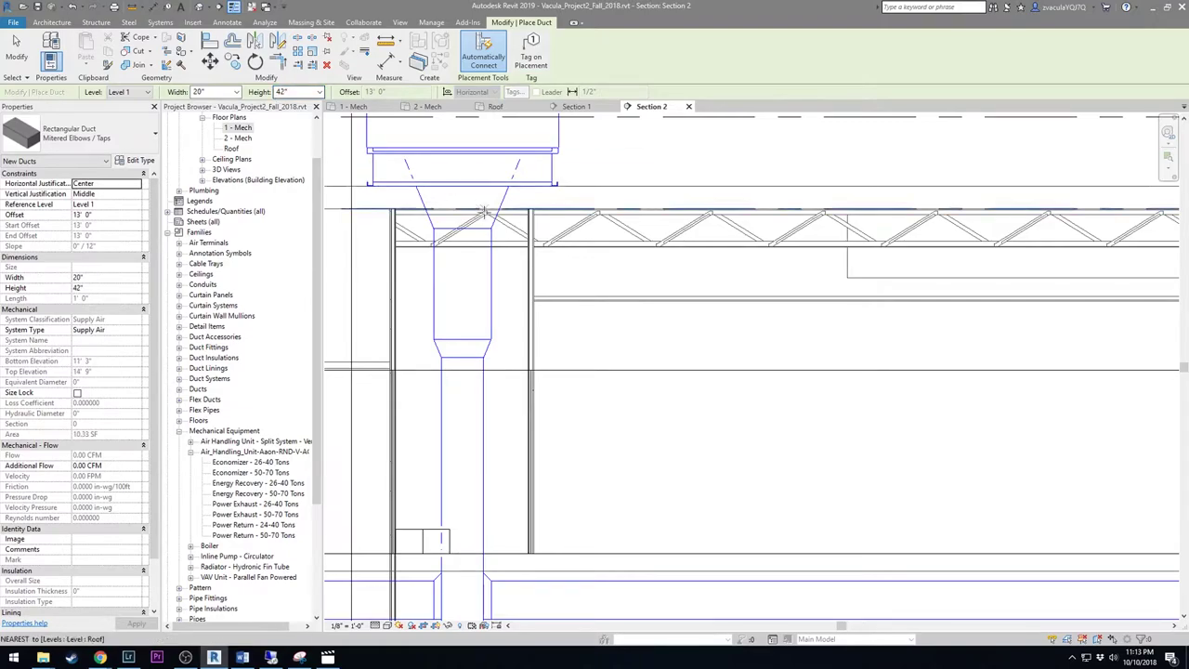
# Draw a horizontal duct about 52' 5" long from the riser under the roof joists, with width 20" and height 42"
pyautogui.click(462, 262)
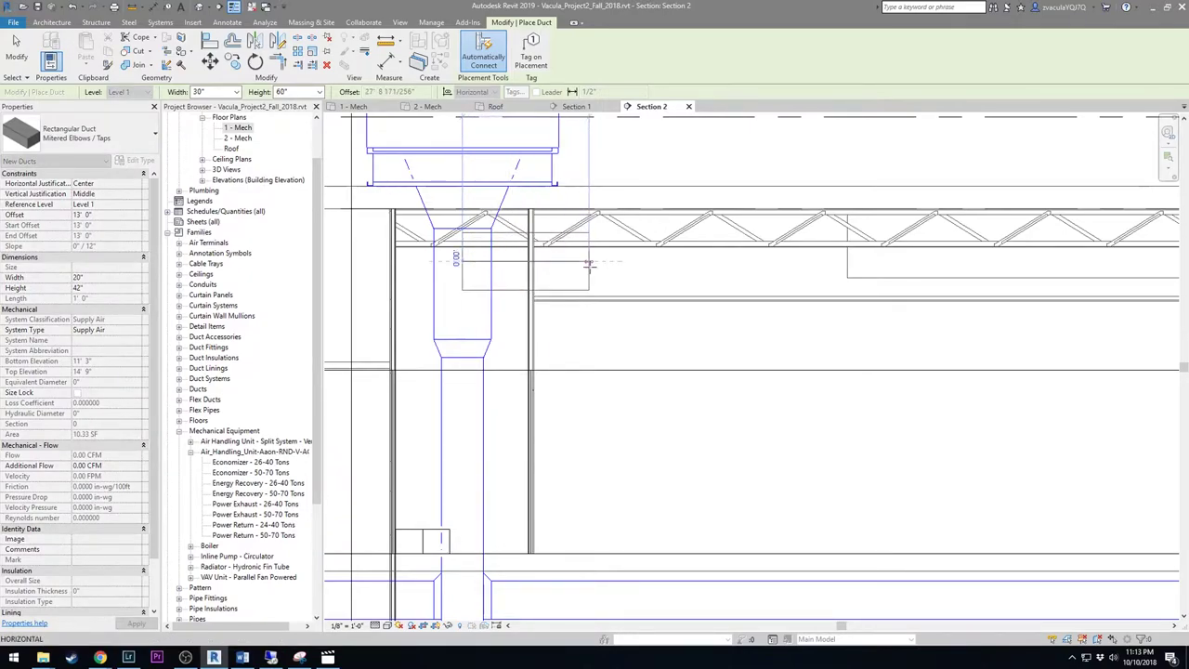
pyautogui.click(288, 91)
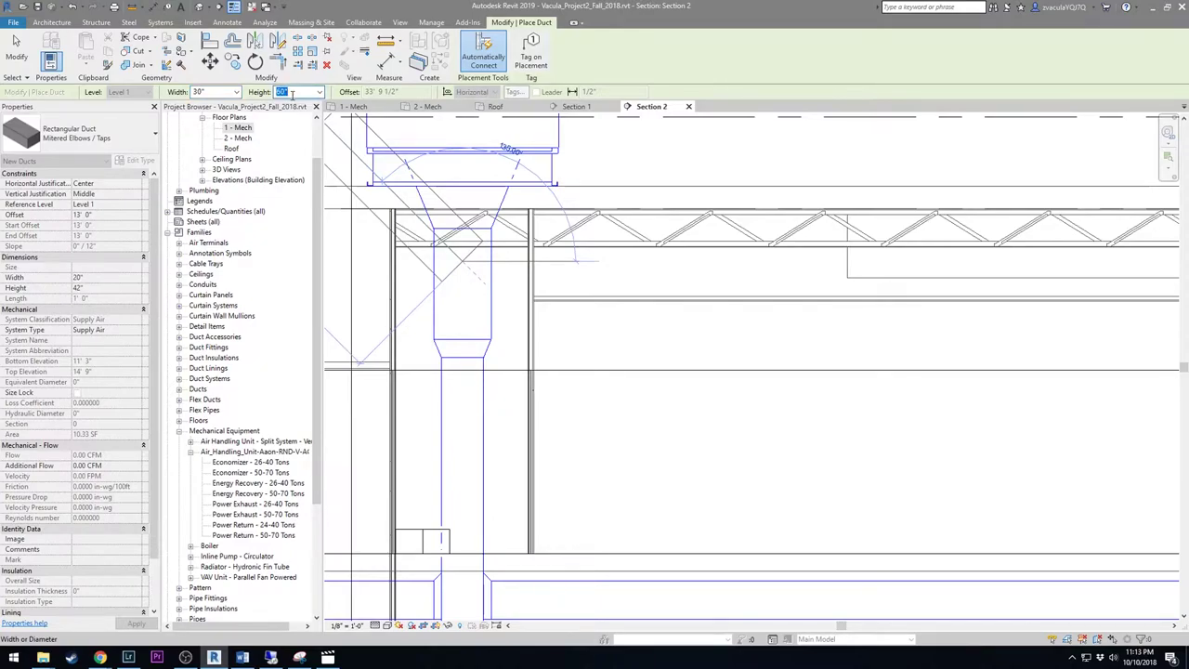
pyautogui.click(202, 92)
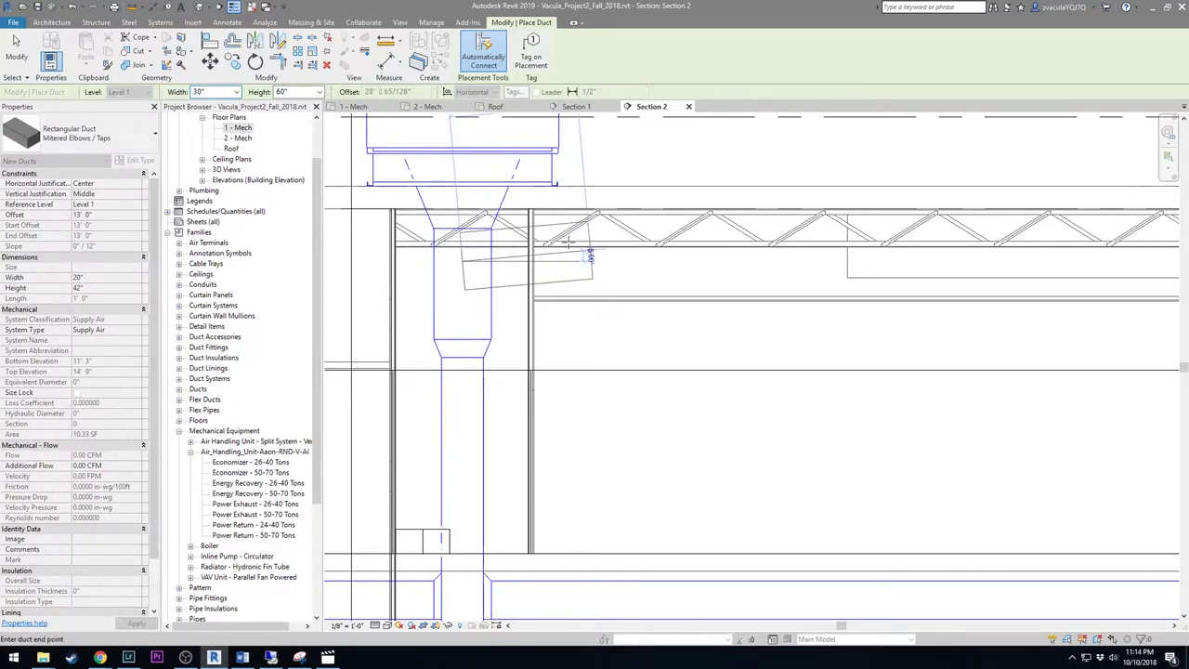
pyautogui.click(204, 92)
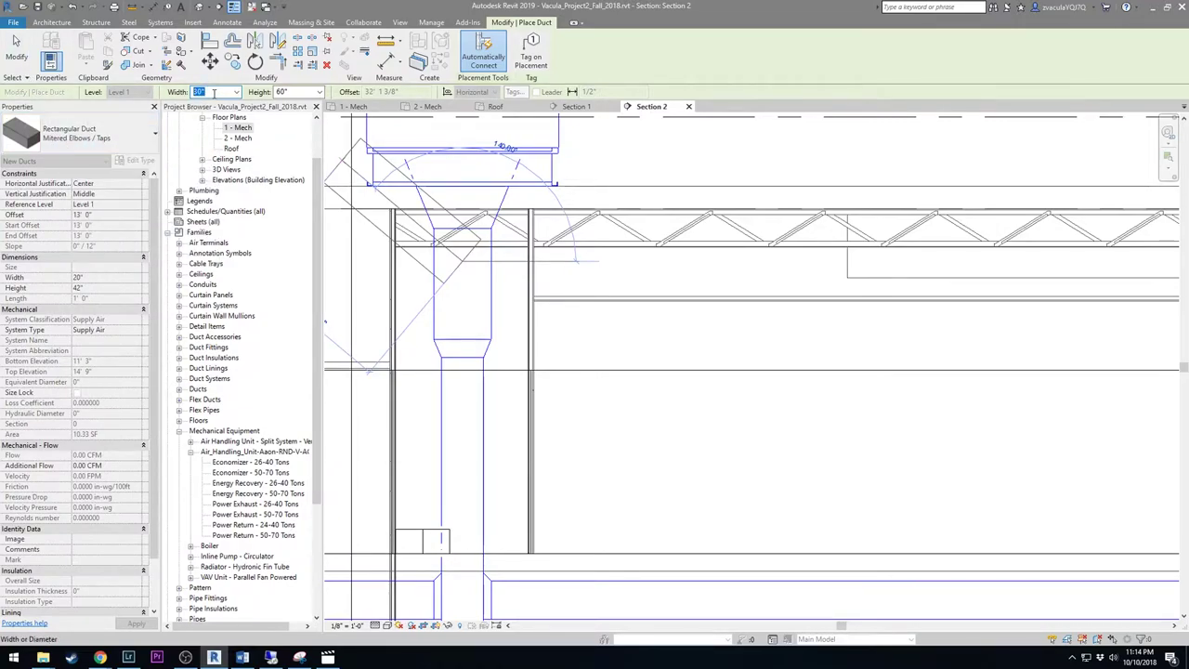
pyautogui.write('20')
pyautogui.click(311, 90)
pyautogui.write('42')
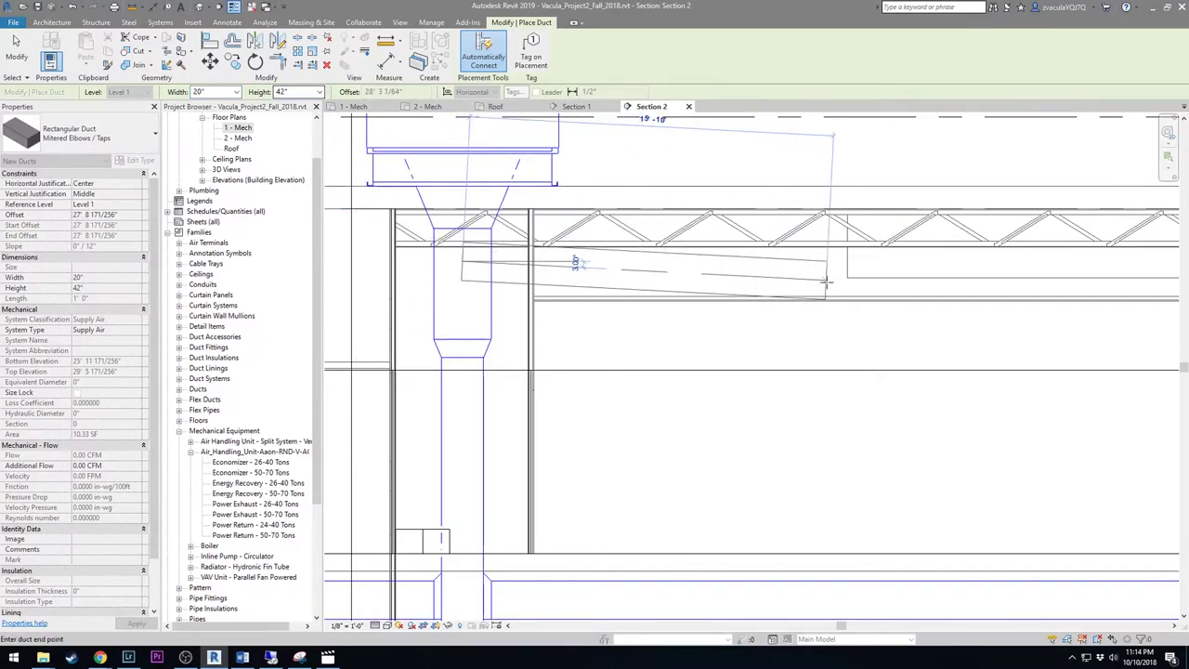
pyautogui.scroll(-3, 789, 274)
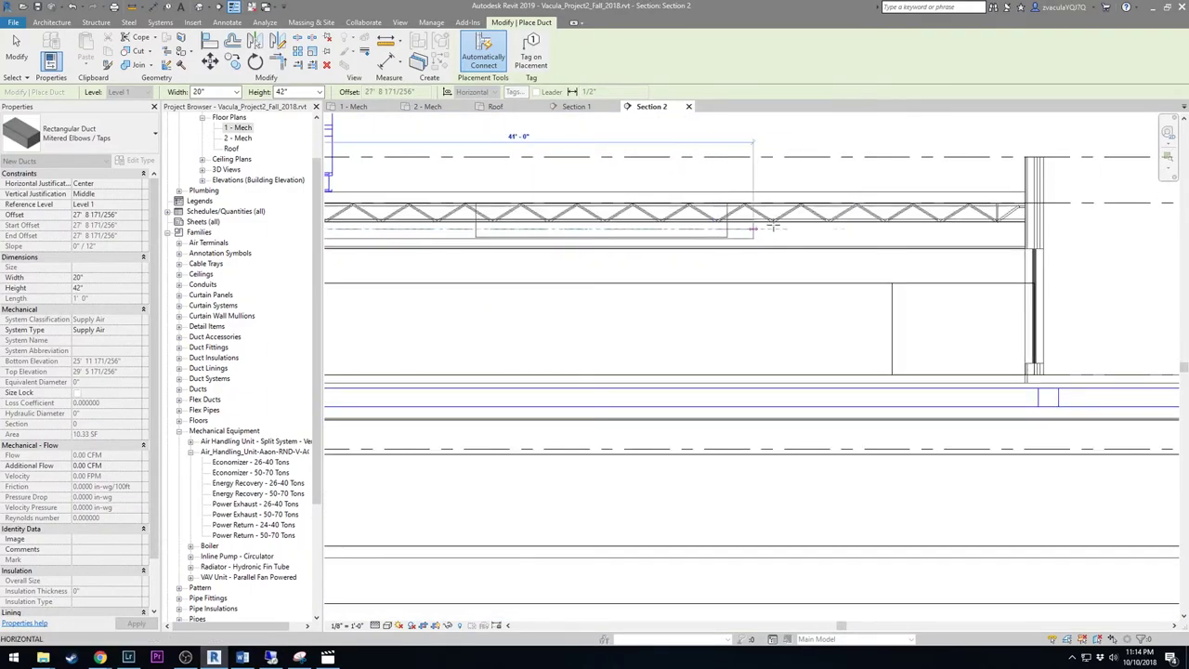
pyautogui.scroll(-2, 908, 234)
pyautogui.click(907, 234)
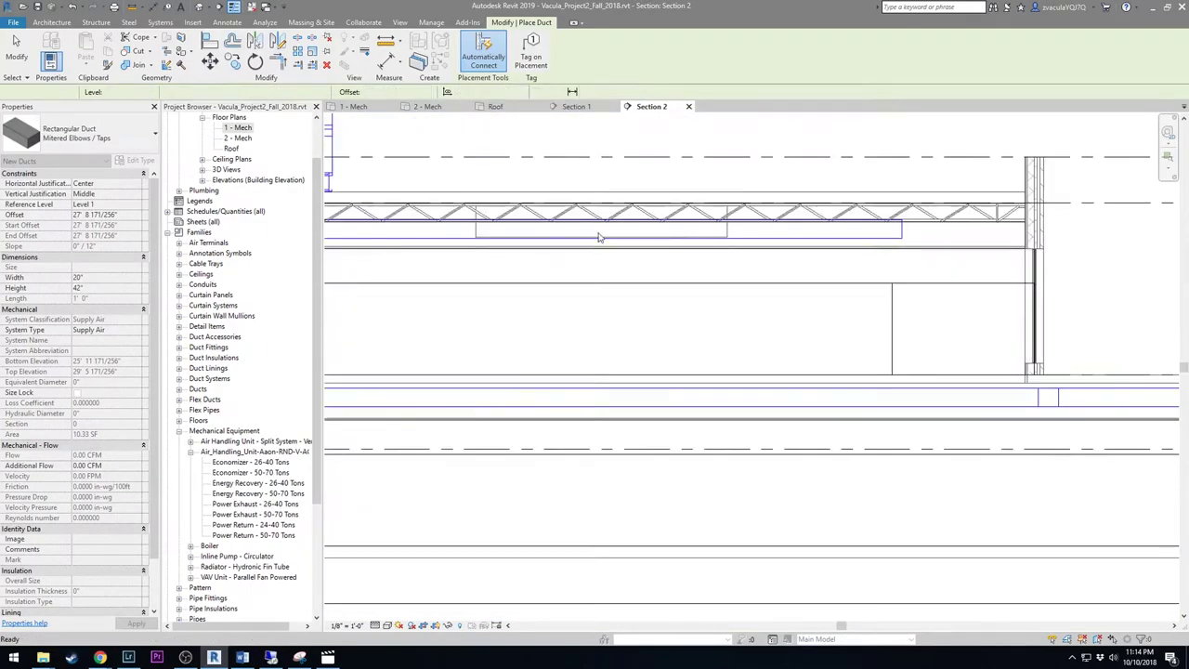
pyautogui.press('Escape')
pyautogui.press('Escape')
# Nudge the new horizontal duct down in small increments until it sits below the roof joists
pyautogui.scroll(3, 552, 287)
pyautogui.scroll(1, 551, 287)
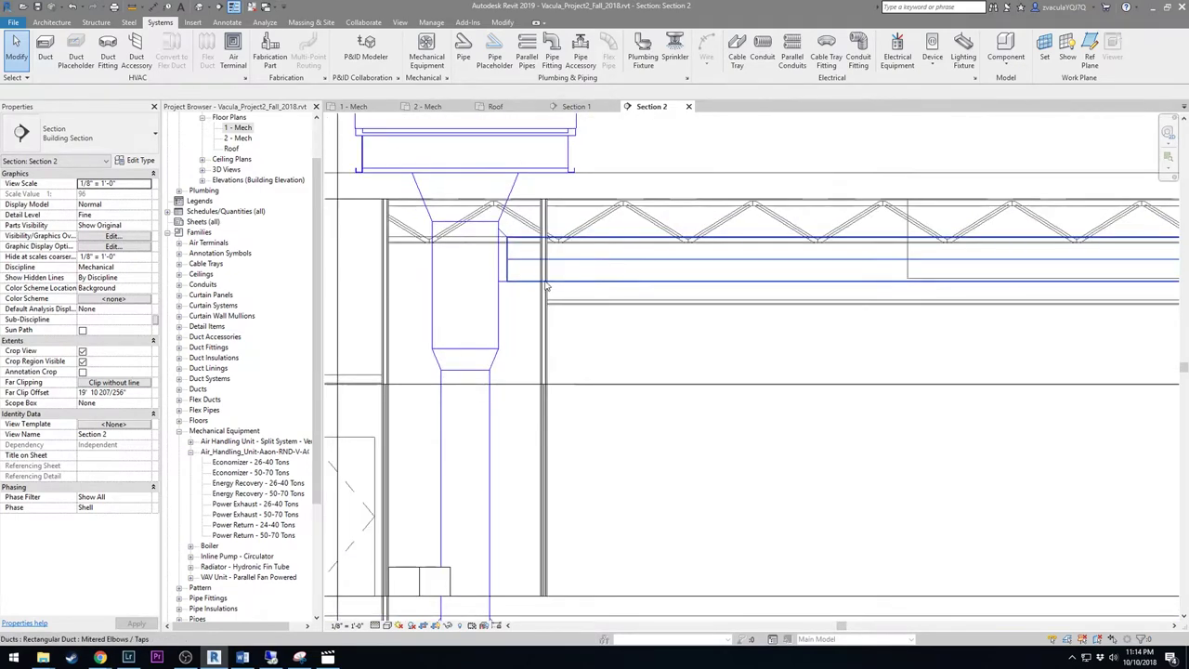
pyautogui.click(548, 271)
pyautogui.press('Escape')
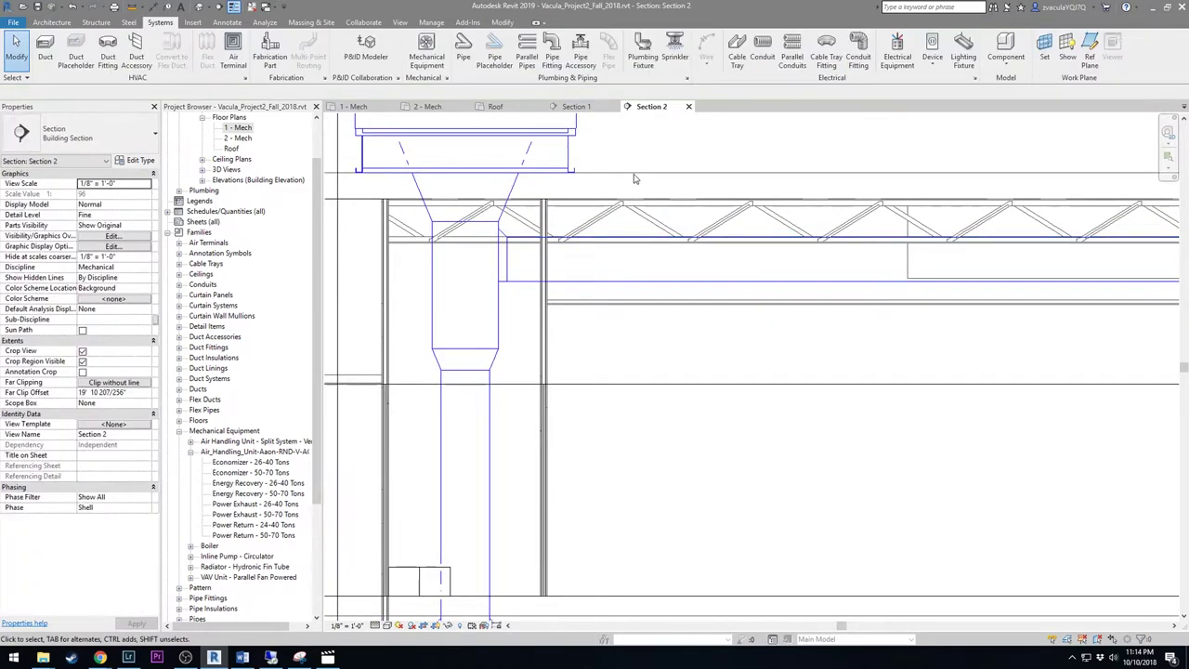
pyautogui.click(559, 279)
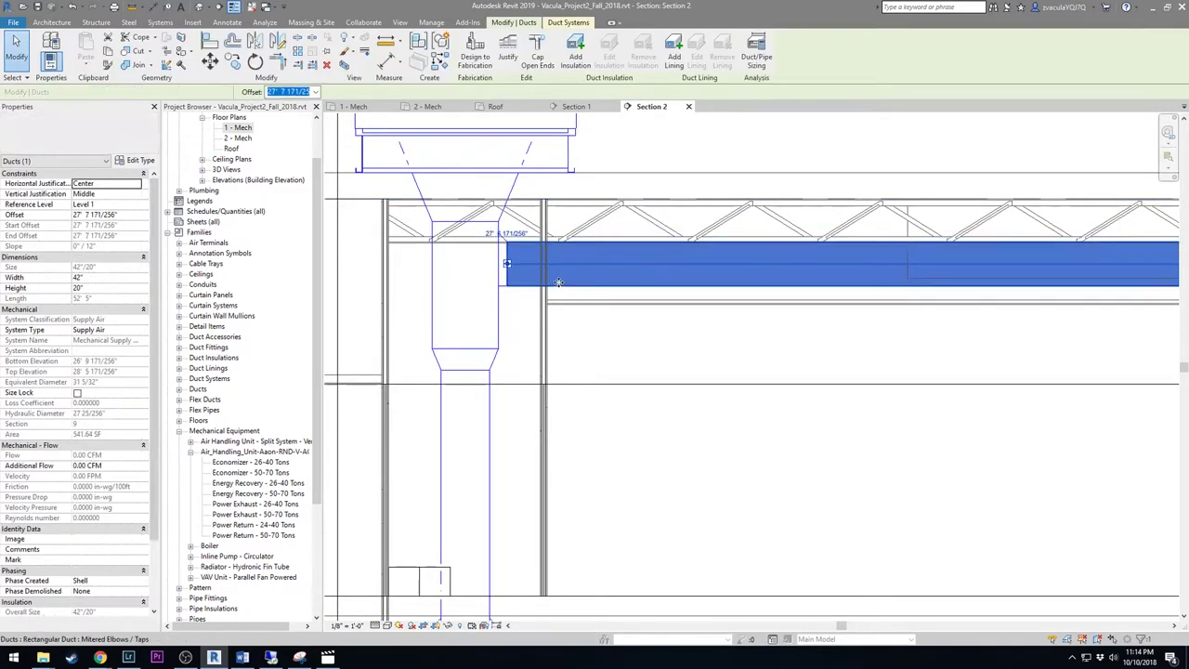
pyautogui.scroll(2, 567, 227)
pyautogui.press('Down')
pyautogui.scroll(-1, 575, 252)
pyautogui.scroll(-1, 574, 252)
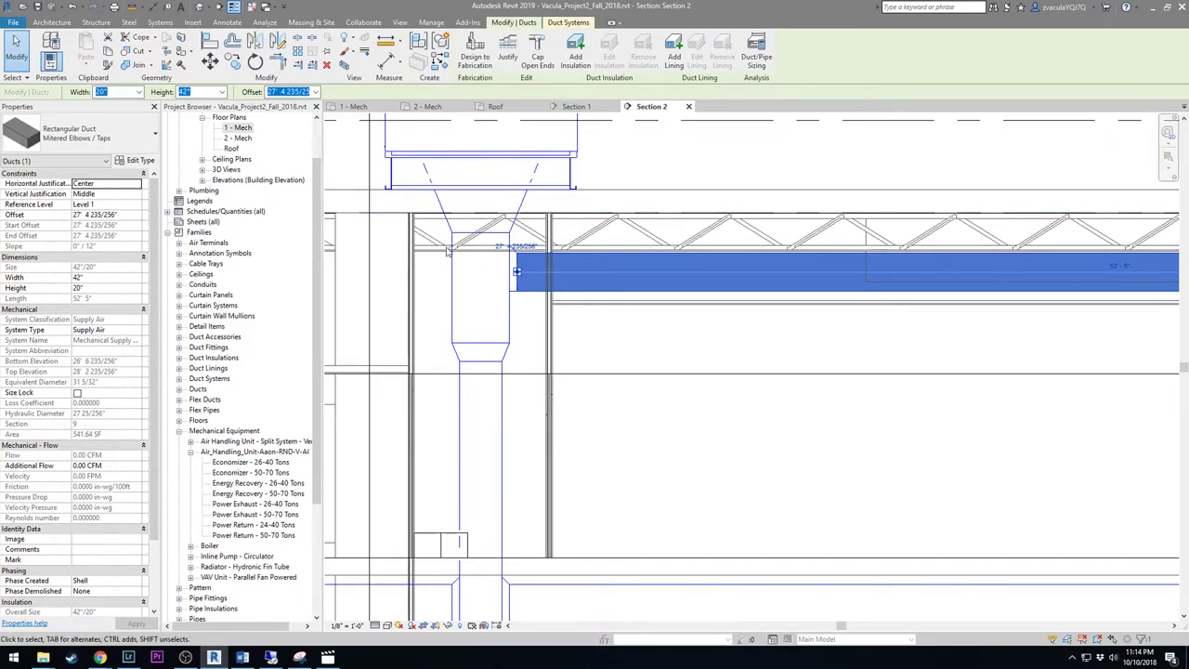
# Open Section 1 to examine where the new duct meets the riser, and return to Section 2
pyautogui.scroll(-2, 442, 218)
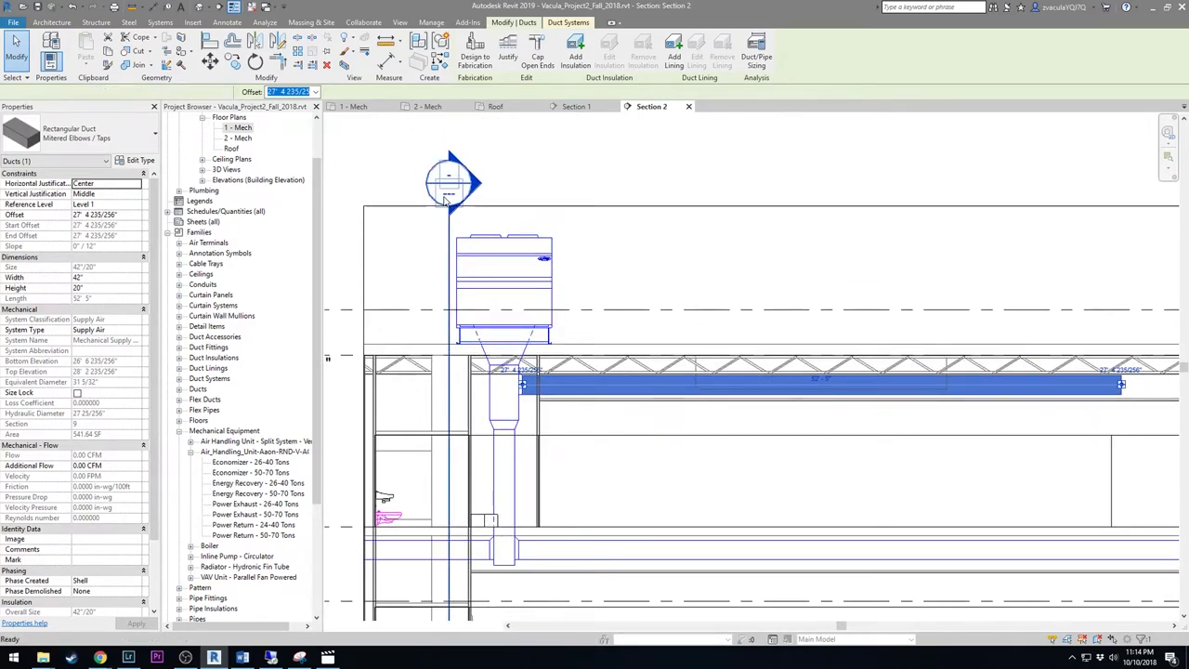
pyautogui.doubleClick(447, 193)
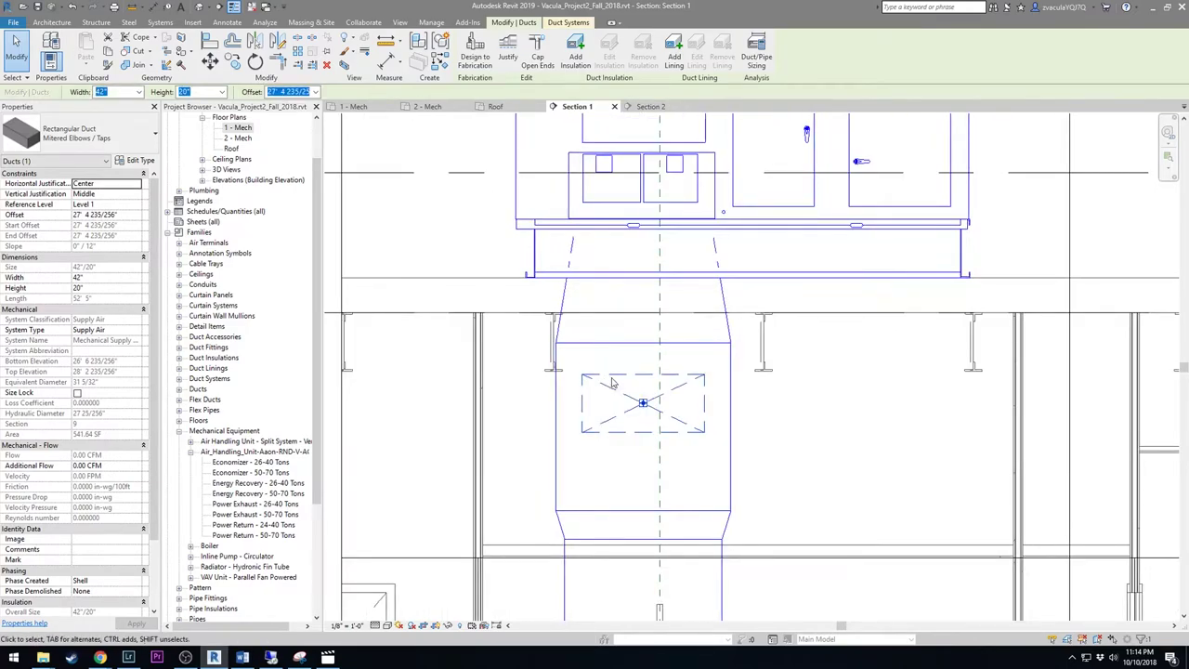
pyautogui.press('Escape')
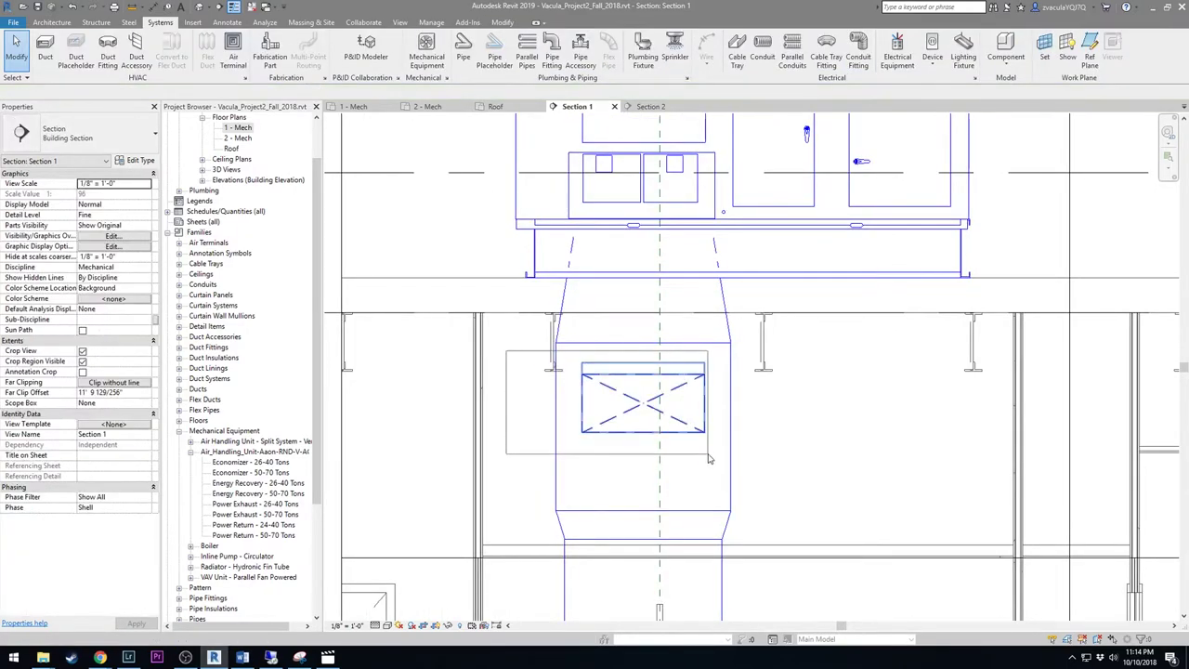
pyautogui.click(664, 375)
pyautogui.press('Escape')
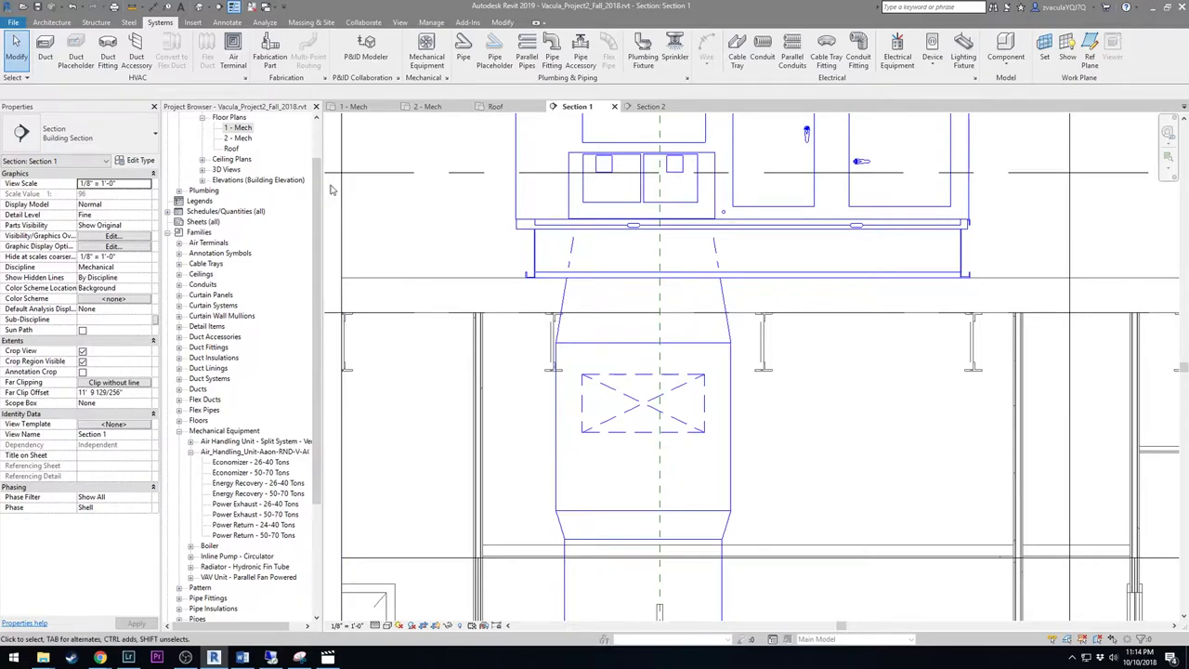
pyautogui.moveTo(522, 363); pyautogui.dragTo(778, 456)
pyautogui.press('Escape')
pyautogui.moveTo(520, 355); pyautogui.dragTo(710, 414)
pyautogui.press('Escape')
pyautogui.scroll(-5, 483, 307)
pyautogui.doubleClick(635, 319)
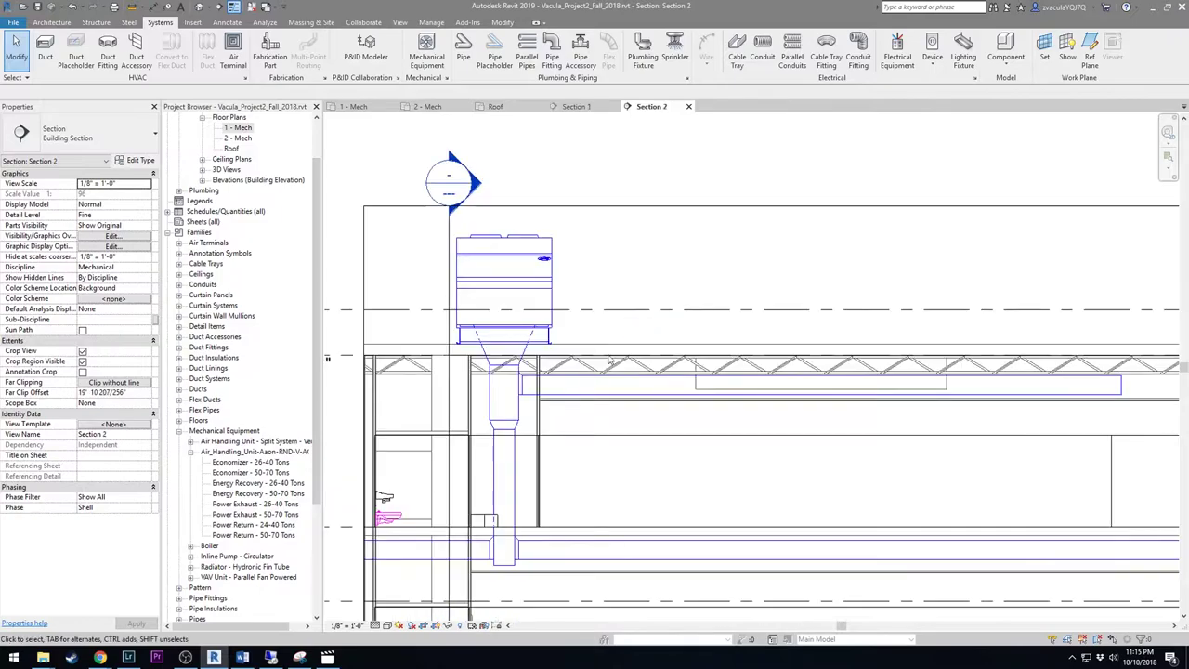
# Set the new horizontal duct's reference level to Level 2 and its offset to 12' 0"
pyautogui.click(614, 398)
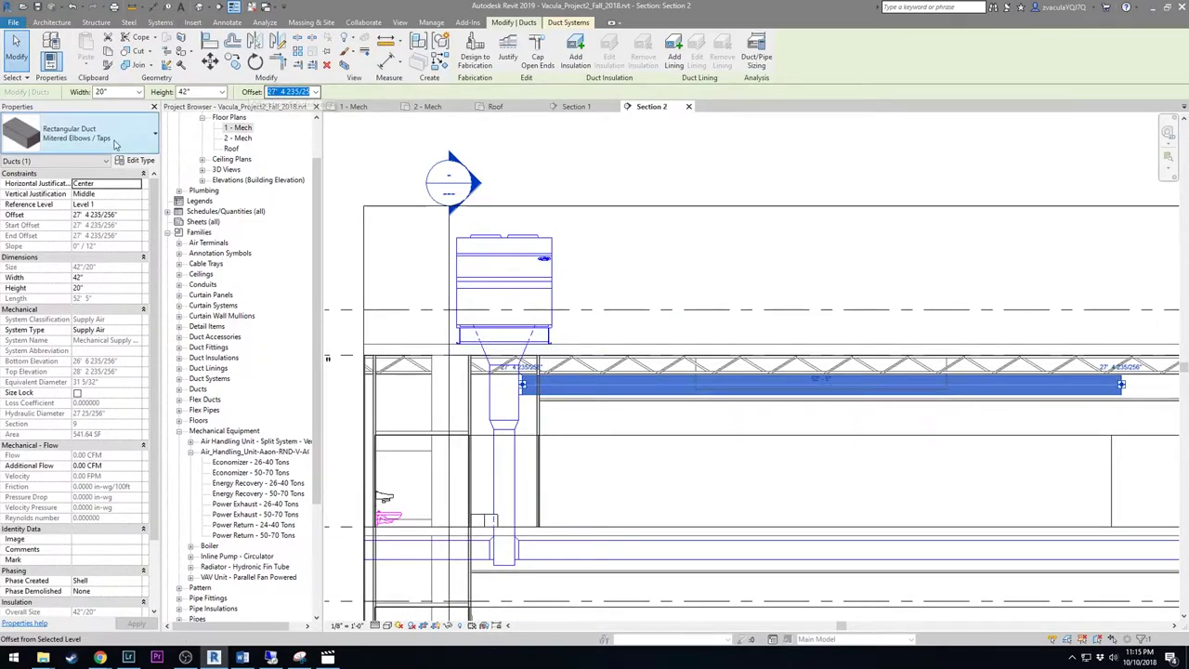
pyautogui.click(113, 205)
pyautogui.click(116, 205)
pyautogui.click(117, 223)
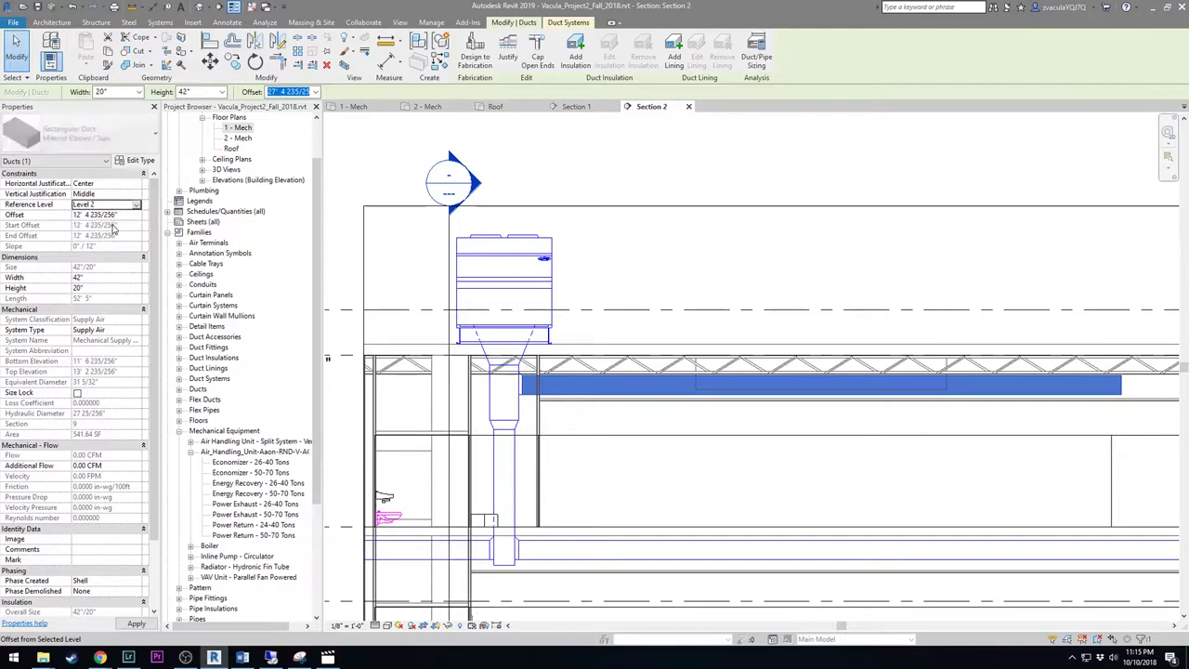
pyautogui.moveTo(127, 214); pyautogui.dragTo(41, 215)
pyautogui.write('12')
pyautogui.press('Return')
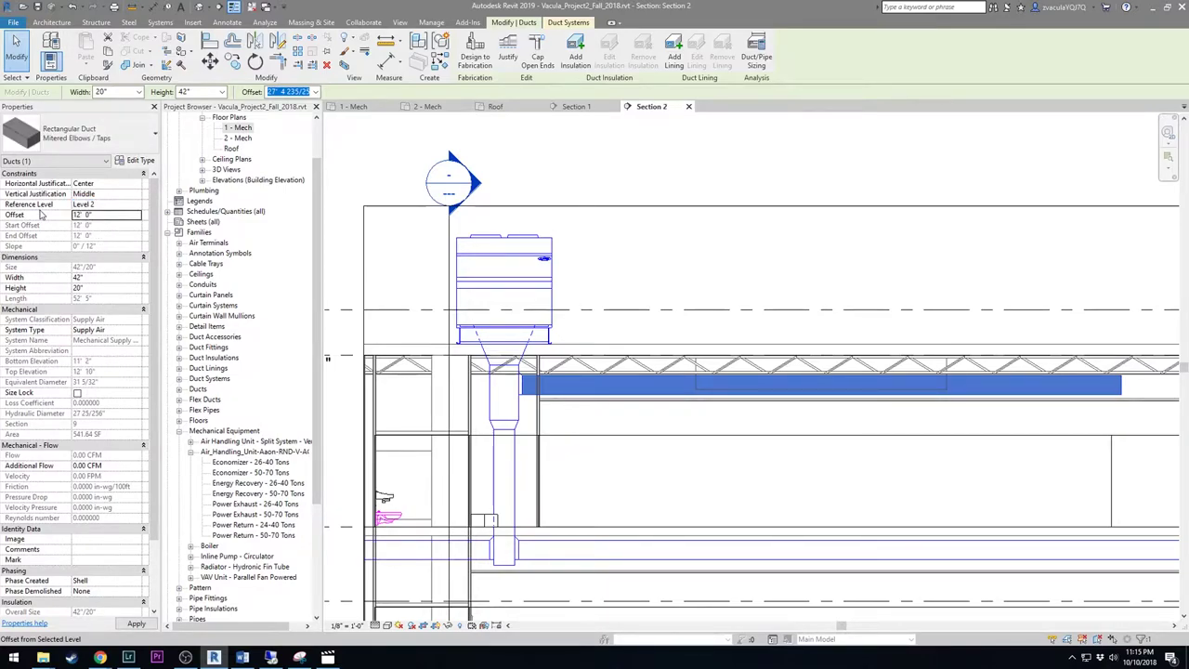
# Raise the horizontal duct to an offset of 12' 6" so it fits between the joists and the ceiling
pyautogui.scroll(6, 507, 387)
pyautogui.scroll(3, 506, 387)
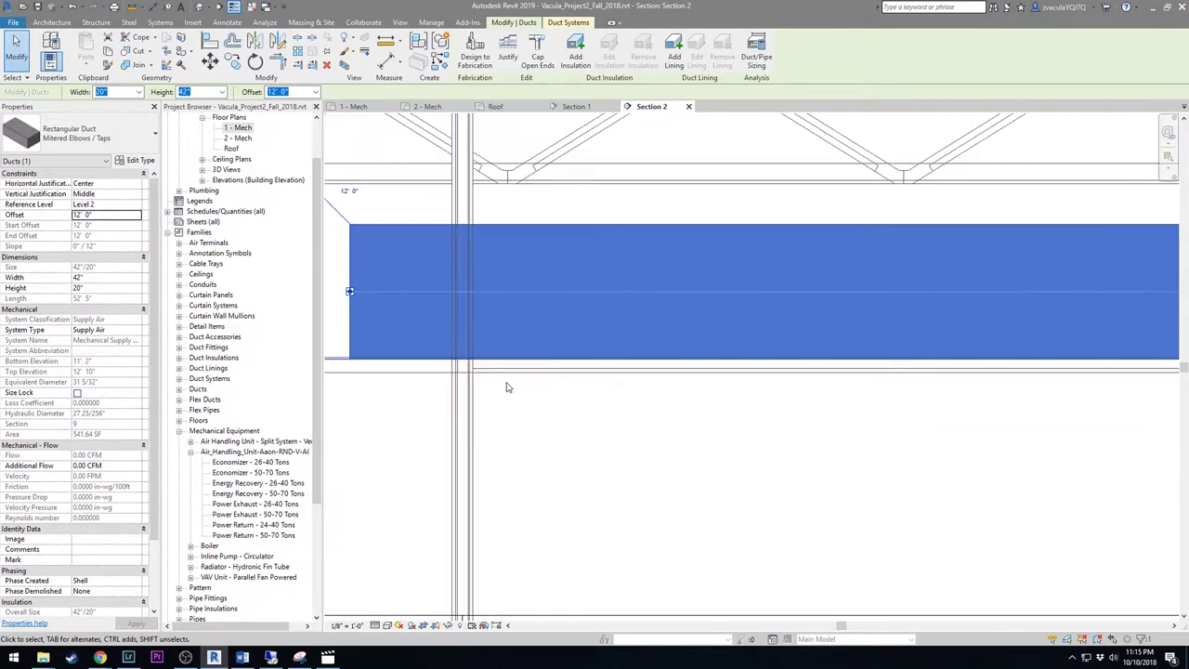
pyautogui.scroll(-2, 493, 376)
pyautogui.click(124, 216)
pyautogui.write("12'")
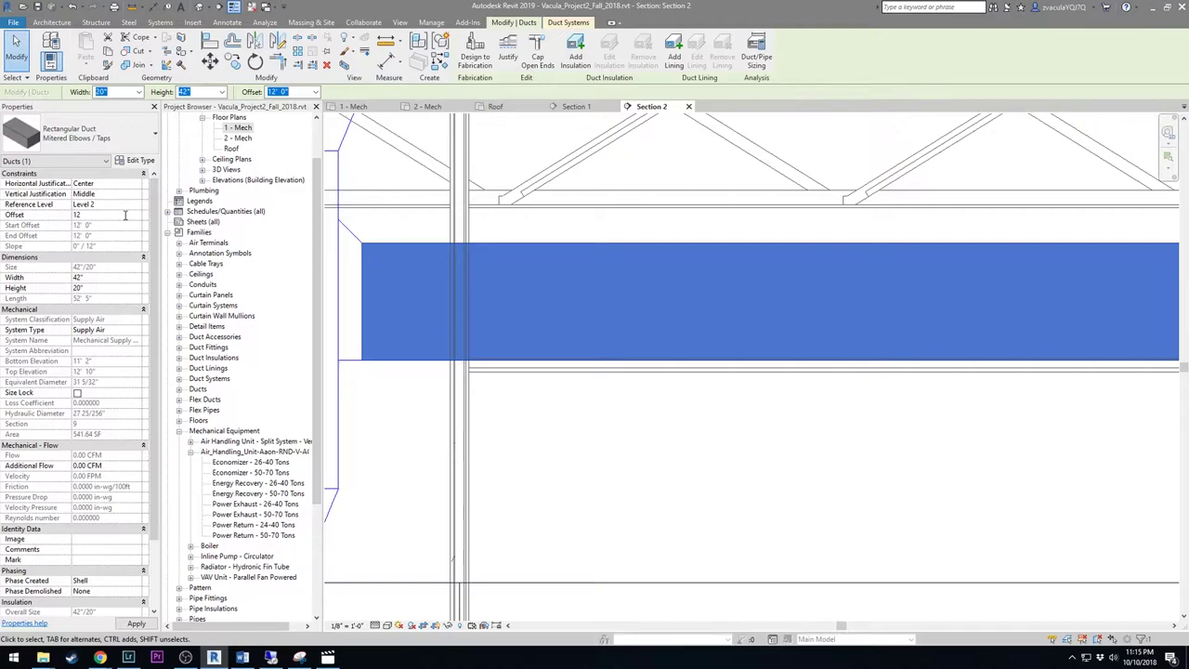
pyautogui.write(' 6')
pyautogui.press('Return')
# Examine the duct's clearance from the roof joists and ceiling along its run, and its tap at the riser
pyautogui.scroll(-2, 753, 502)
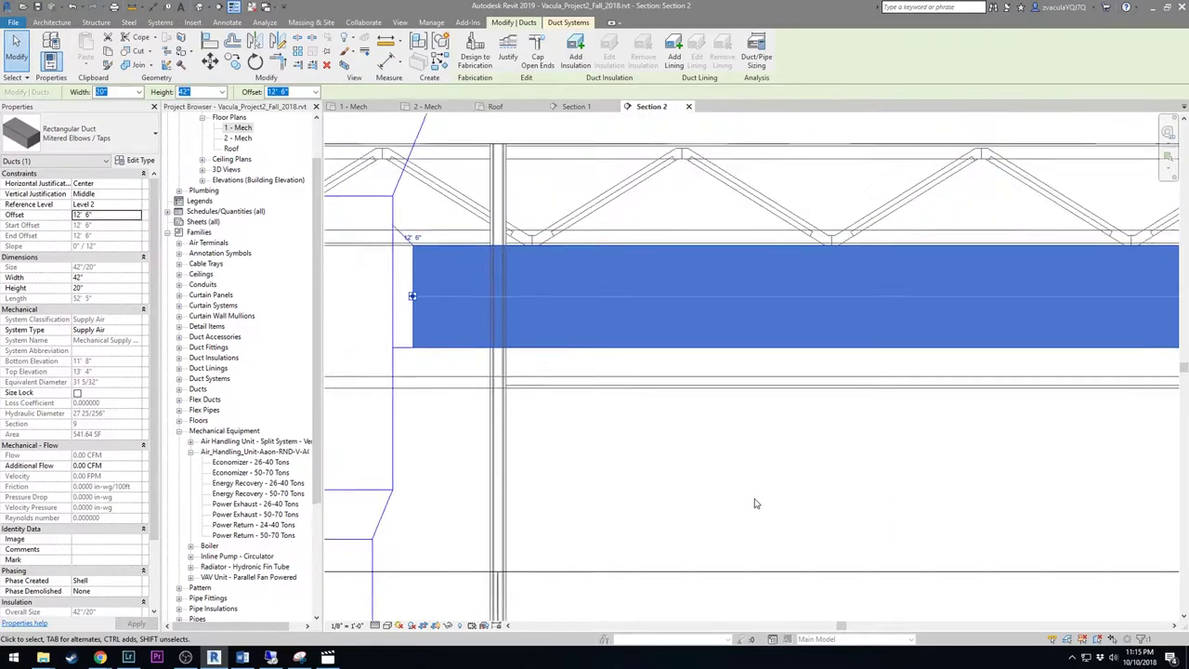
pyautogui.moveTo(753, 502); pyautogui.dragTo(610, 510, button='middle')
pyautogui.scroll(4, 764, 363)
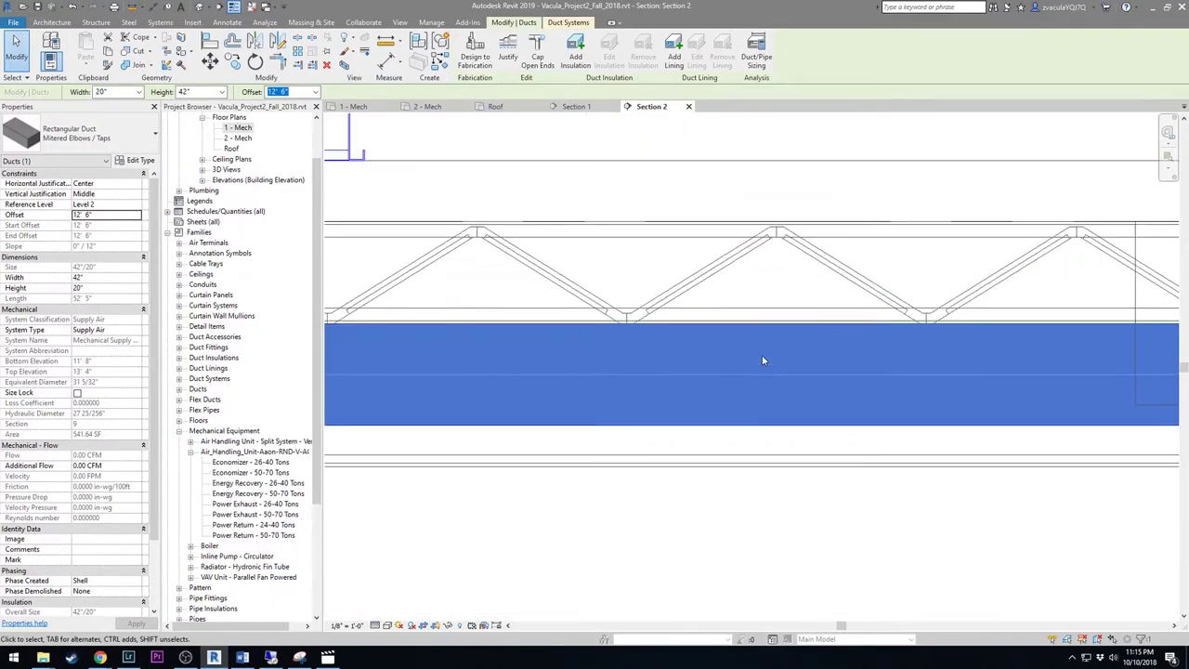
pyautogui.scroll(-4, 620, 338)
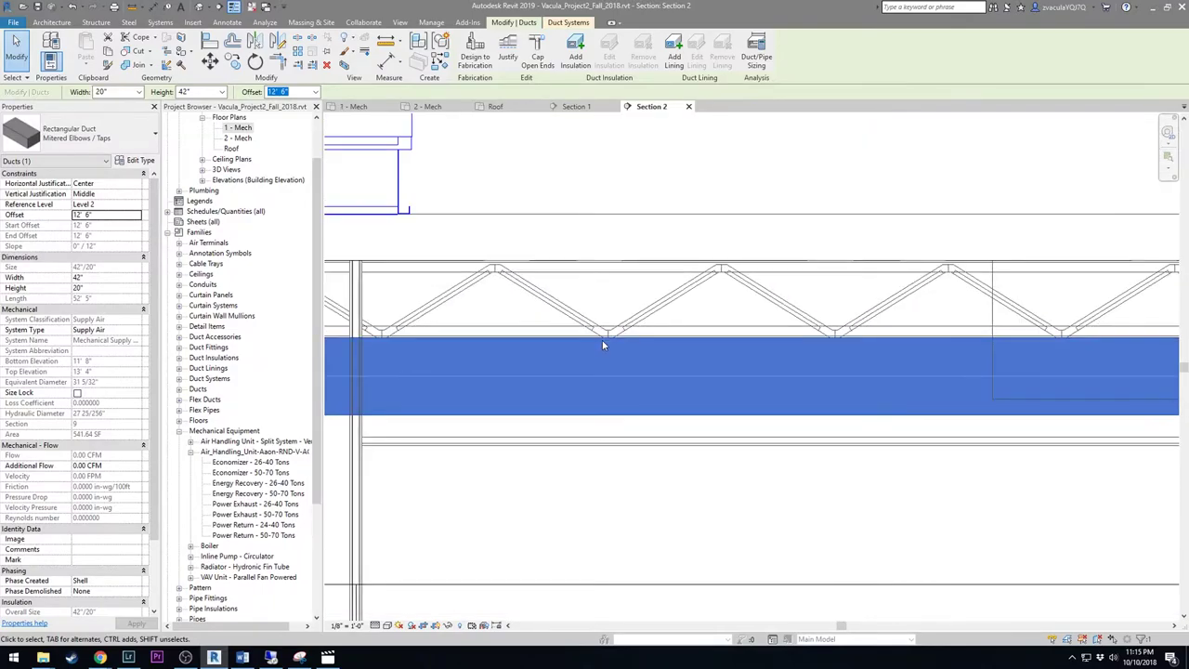
pyautogui.moveTo(973, 308); pyautogui.dragTo(637, 316, button='middle')
pyautogui.scroll(-3, 831, 341)
pyautogui.moveTo(831, 342); pyautogui.dragTo(637, 344, button='middle')
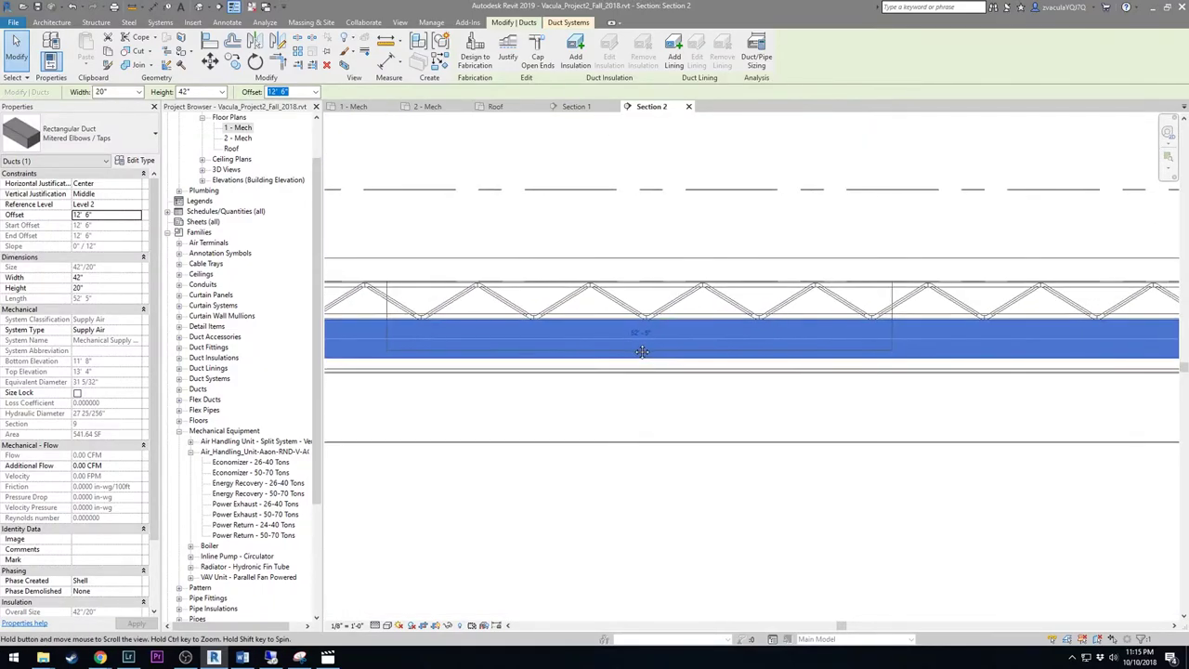
pyautogui.scroll(3, 727, 355)
pyautogui.click(732, 369)
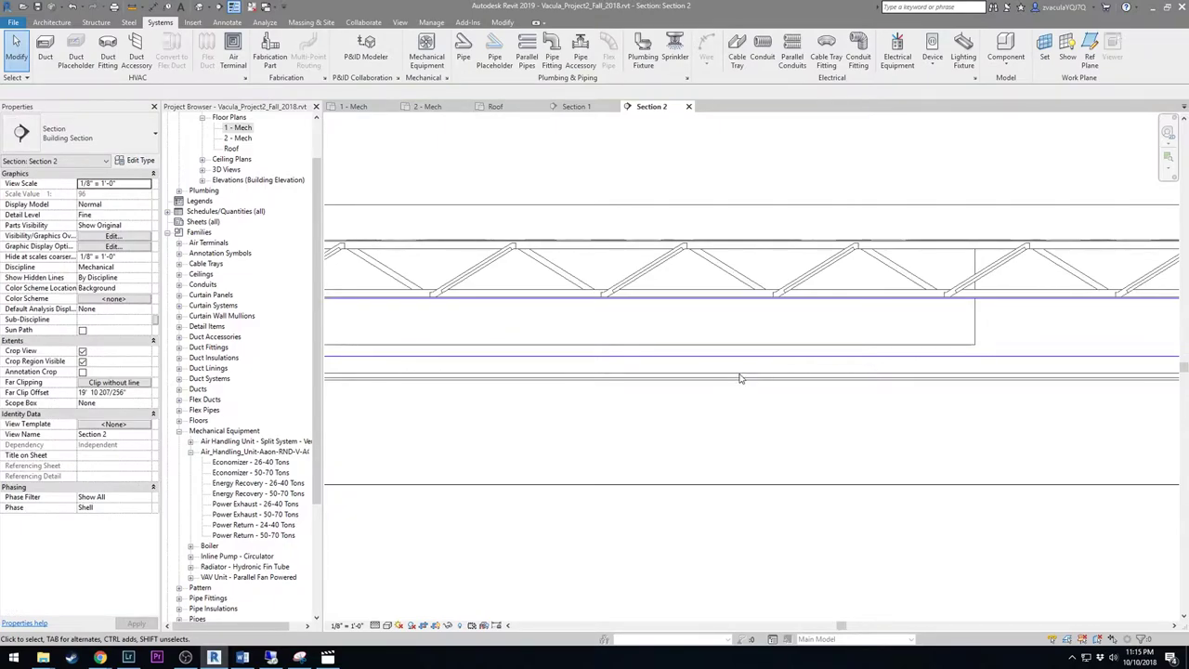
pyautogui.scroll(-4, 740, 378)
pyautogui.scroll(1, 718, 400)
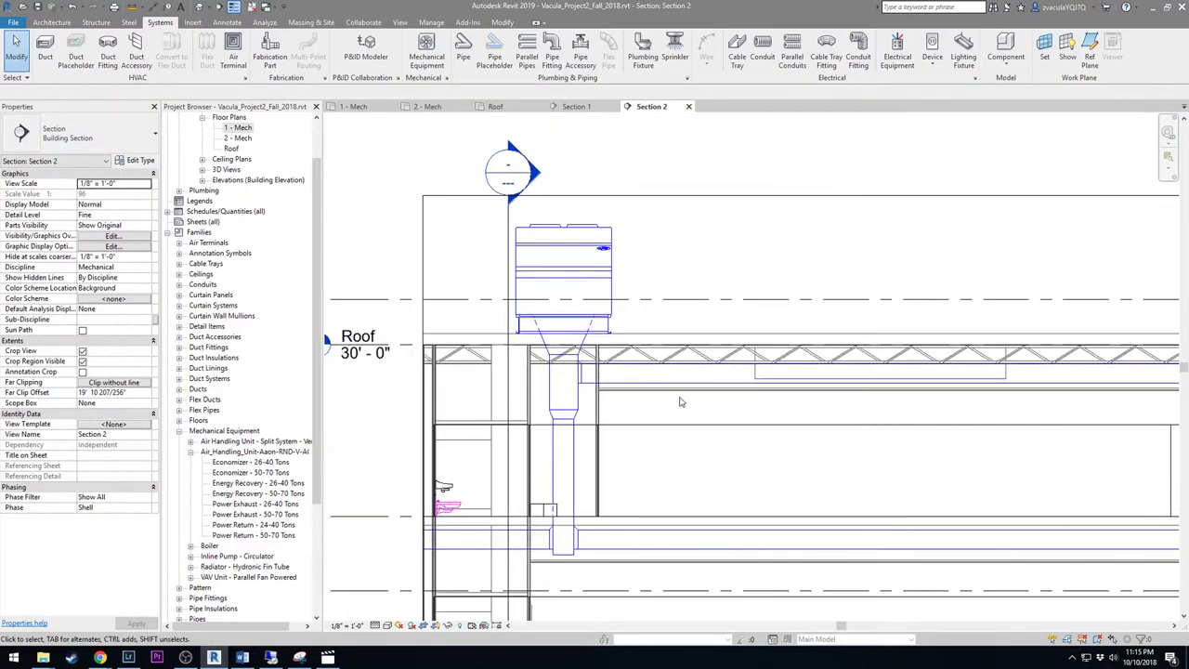
pyautogui.scroll(5, 576, 381)
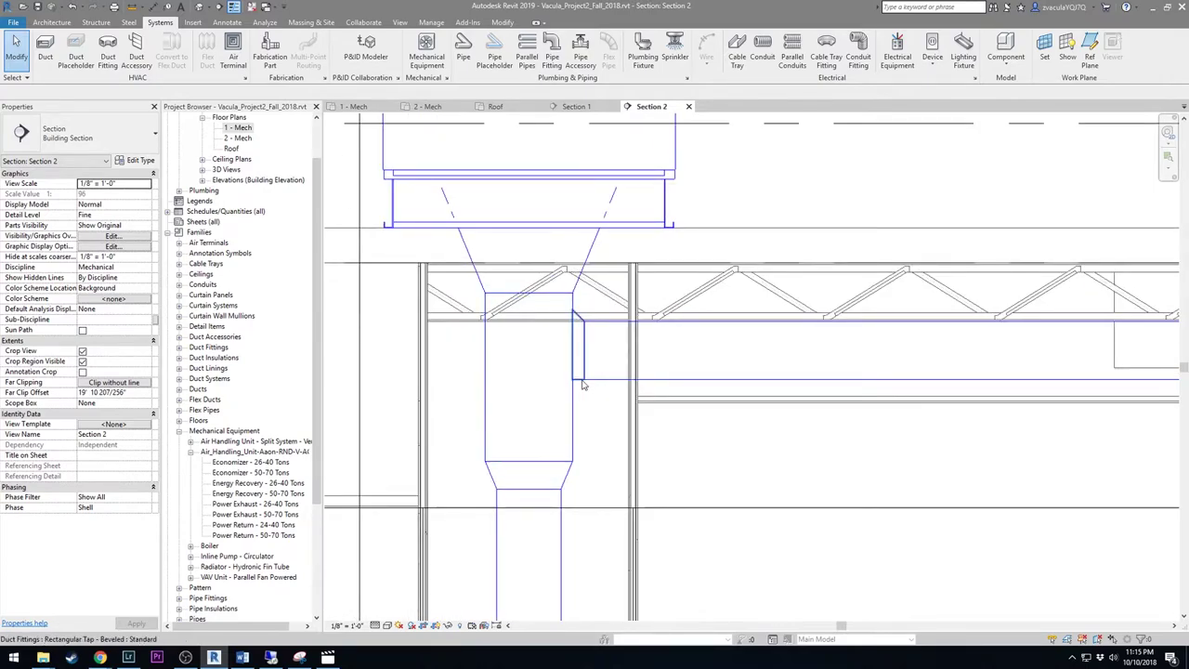
# Inspect the beveled rectangular tap where the horizontal supply duct meets the riser in Section 2
pyautogui.scroll(2, 577, 325)
pyautogui.click(574, 319)
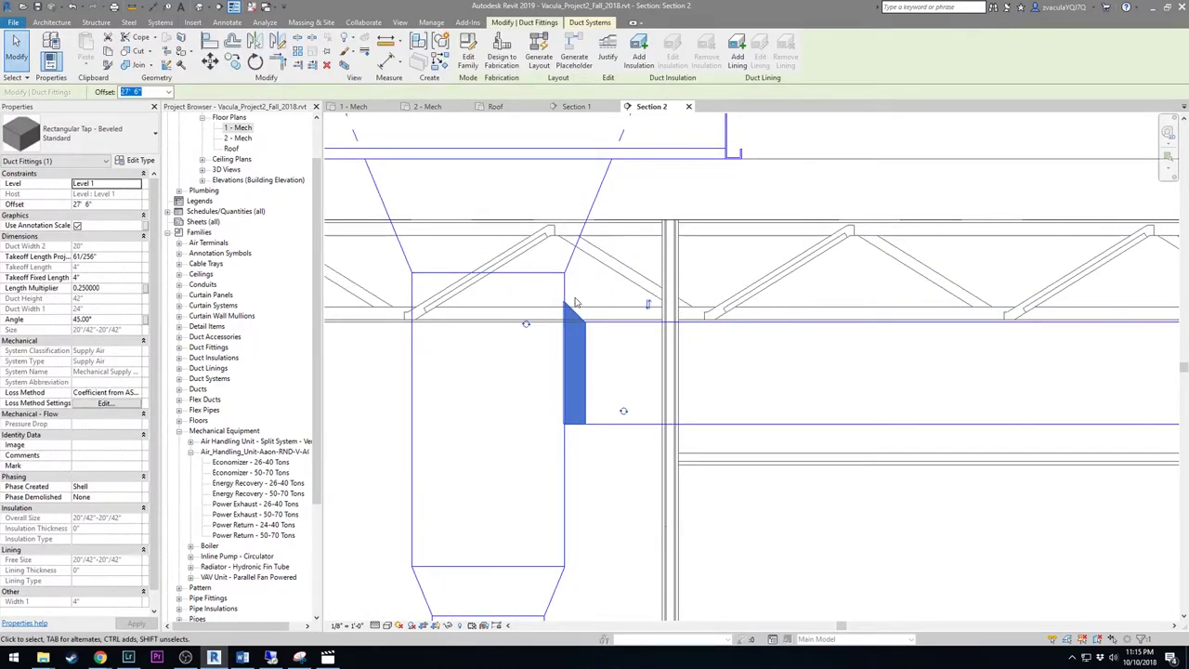
pyautogui.click(545, 216)
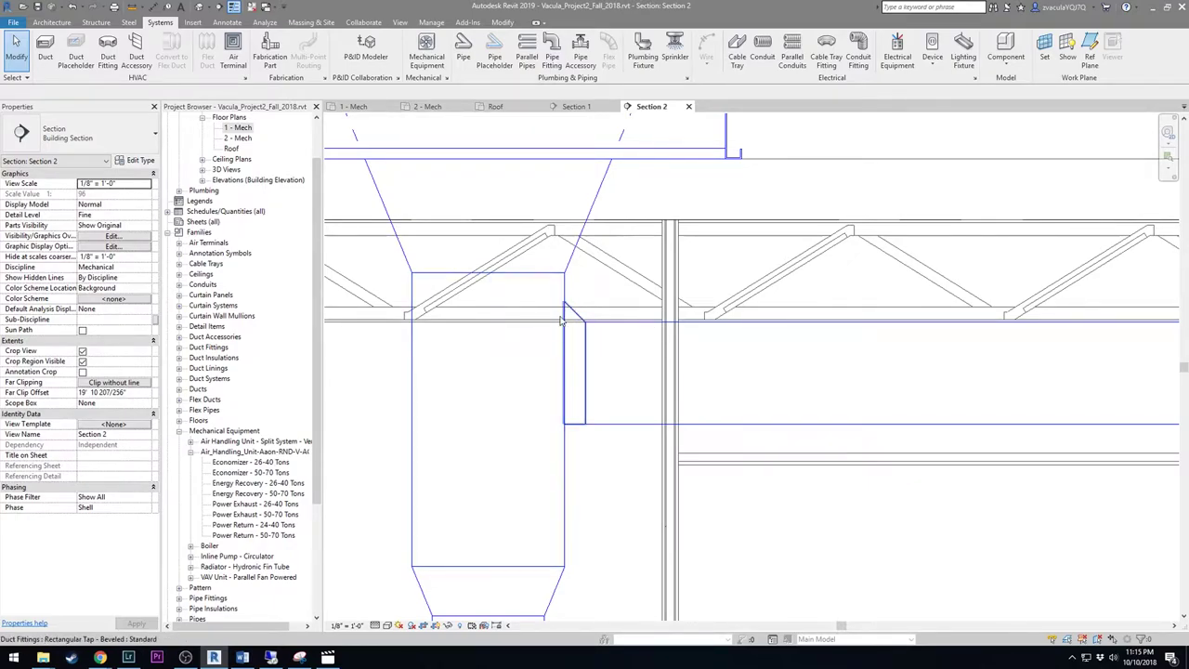
pyautogui.scroll(-3, 653, 362)
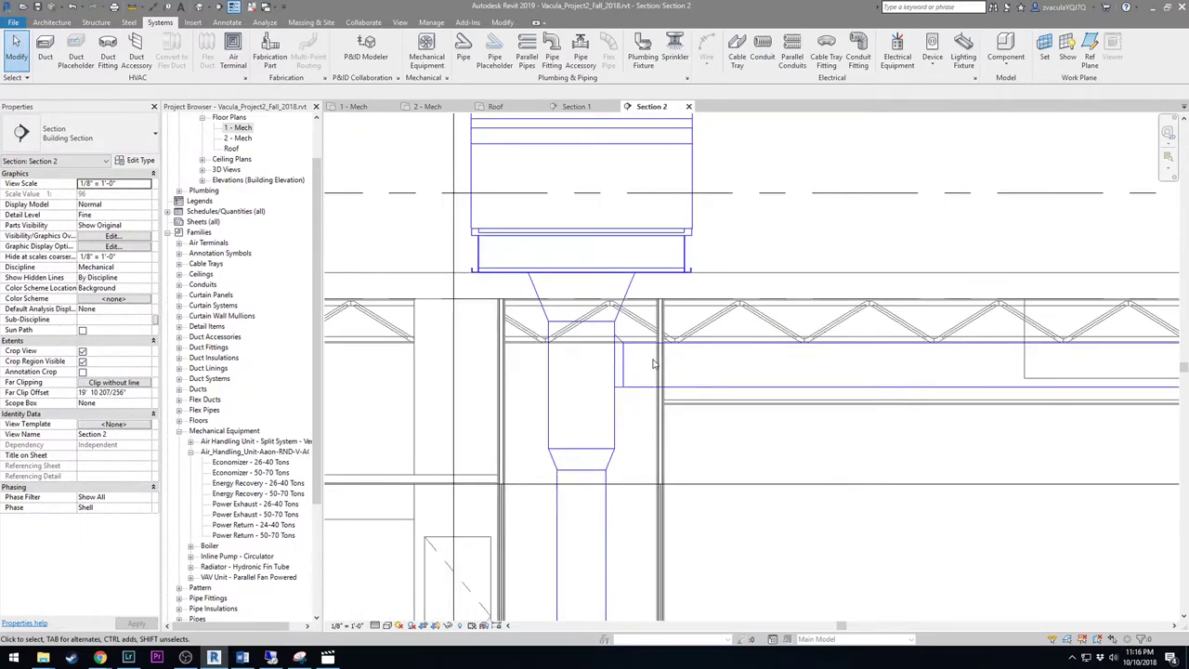
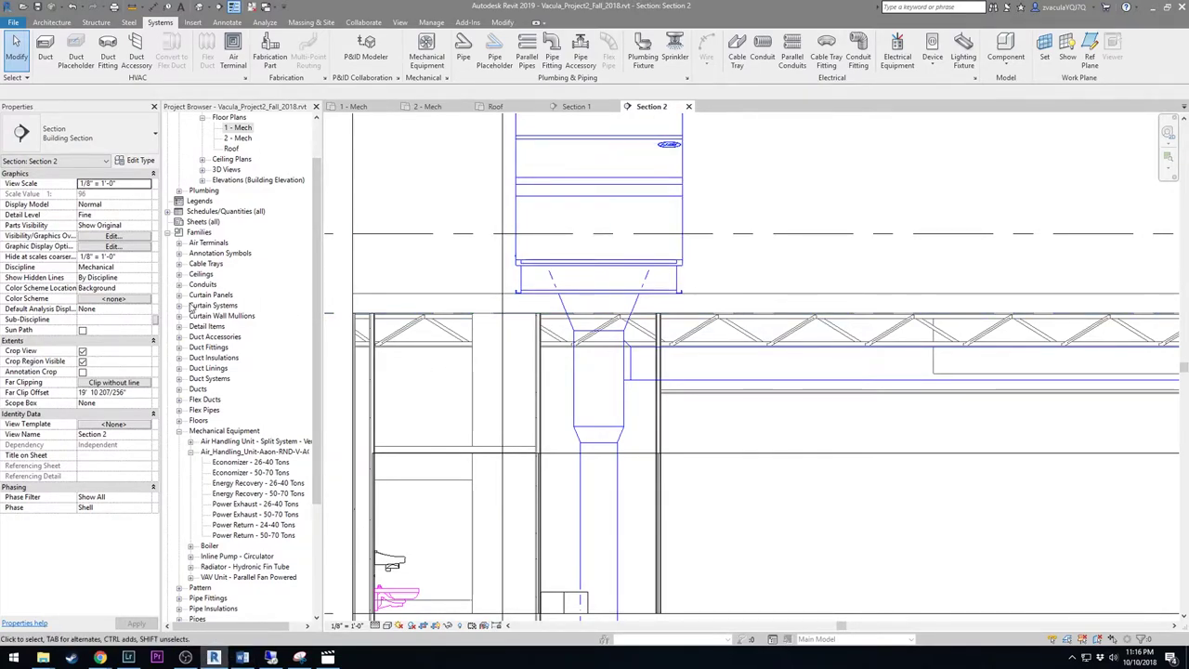
# In the 2 - Mech plan, set up a new rectangular duct 26" wide and 20" high at an offset of 12' 6"
pyautogui.doubleClick(239, 137)
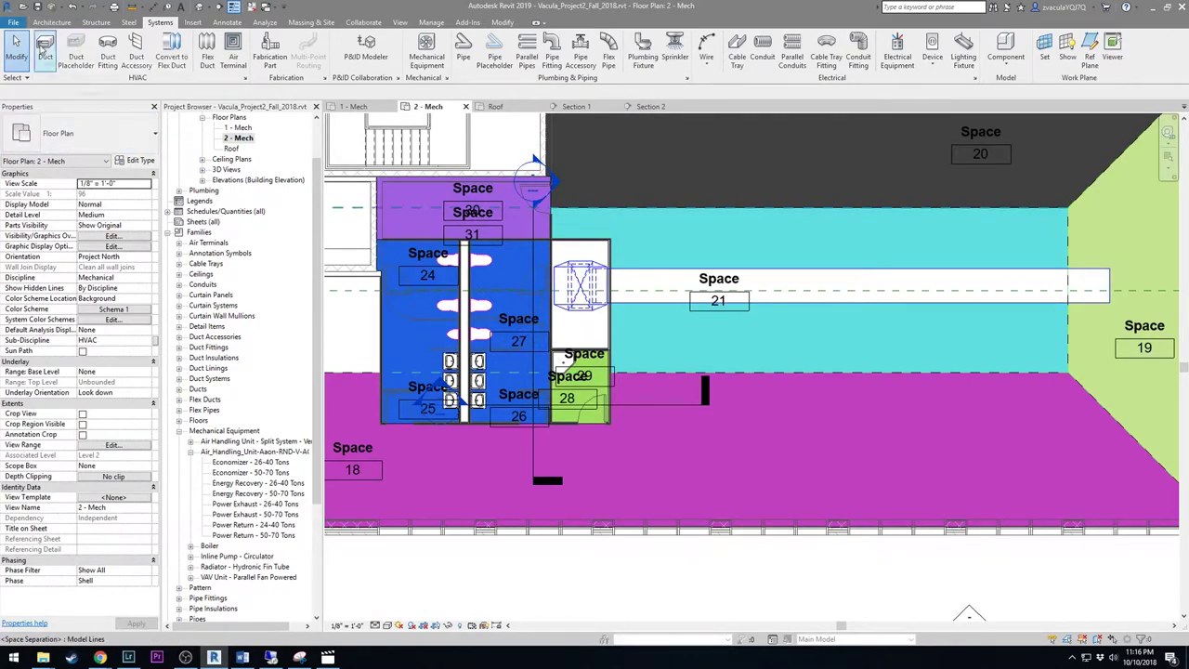
pyautogui.click(44, 48)
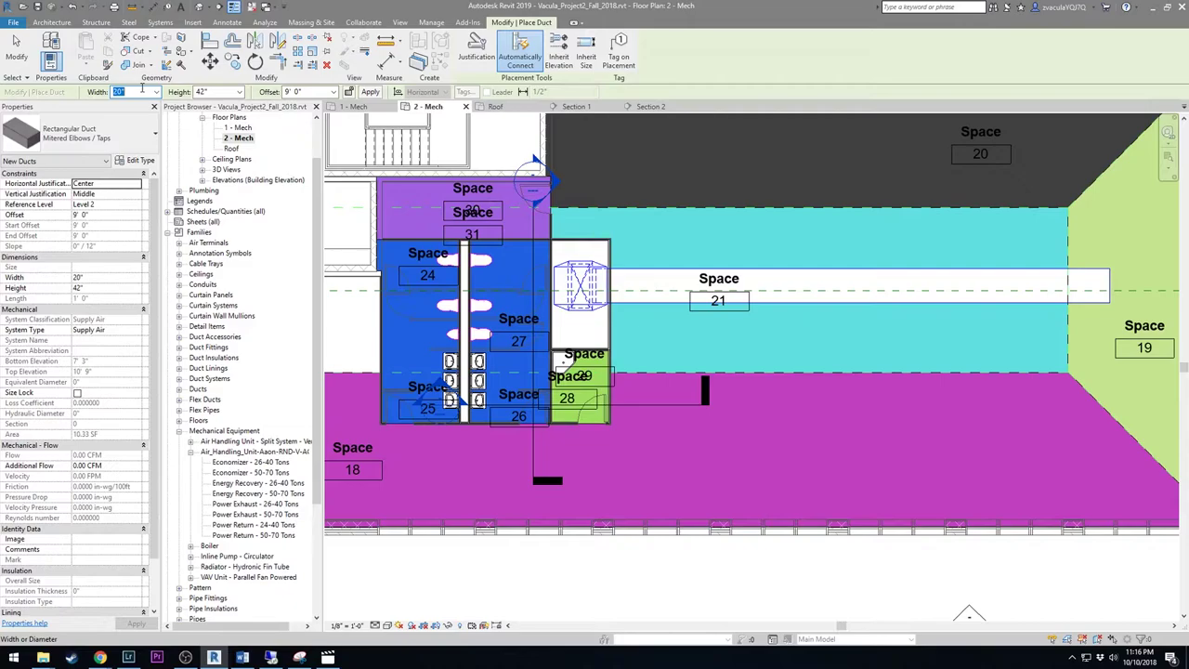
pyautogui.click(211, 91)
pyautogui.write('20')
pyautogui.click(311, 92)
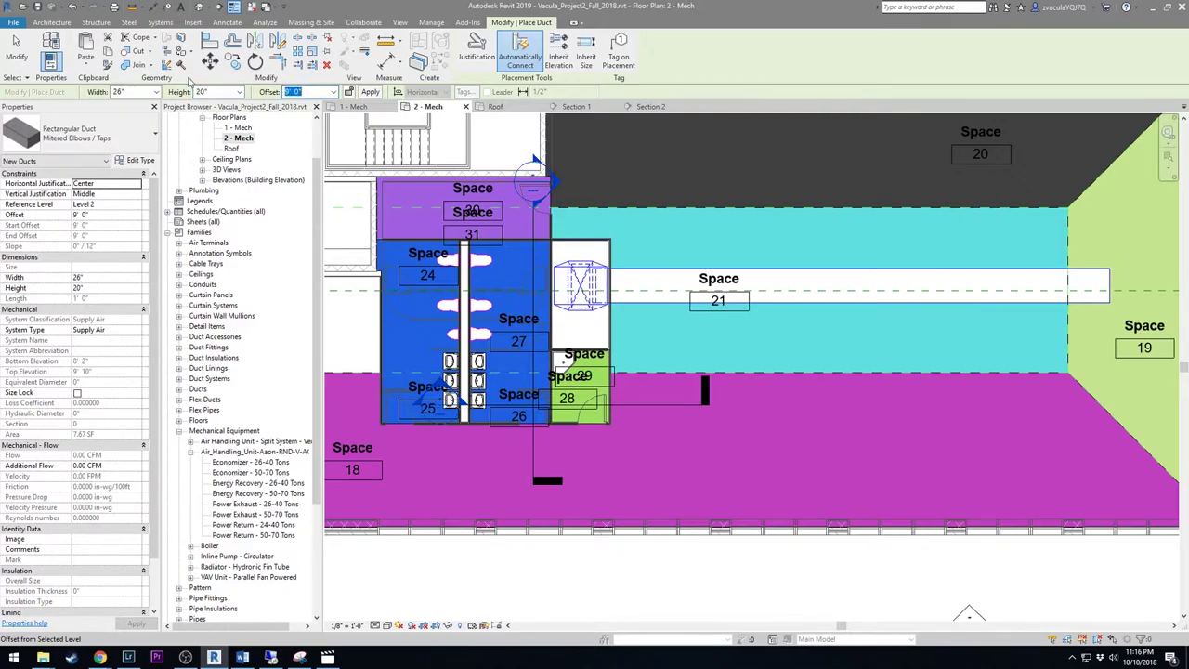
pyautogui.write("12' 6")
pyautogui.press('Return')
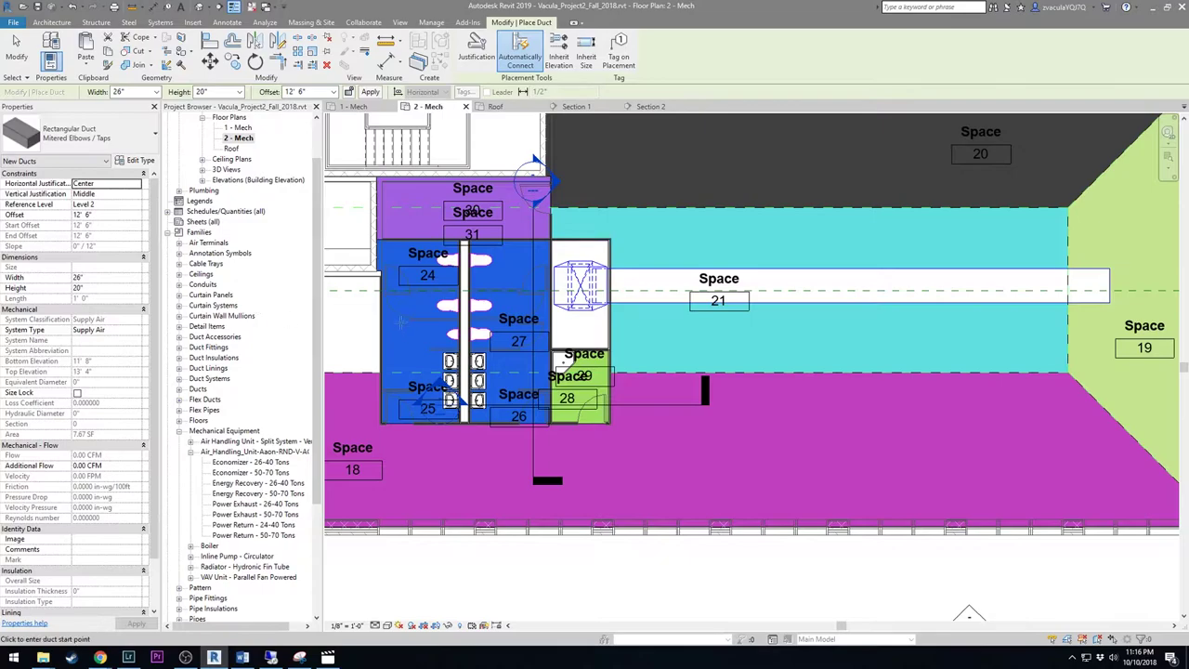
pyautogui.moveTo(367, 307); pyautogui.dragTo(568, 327, button='middle')
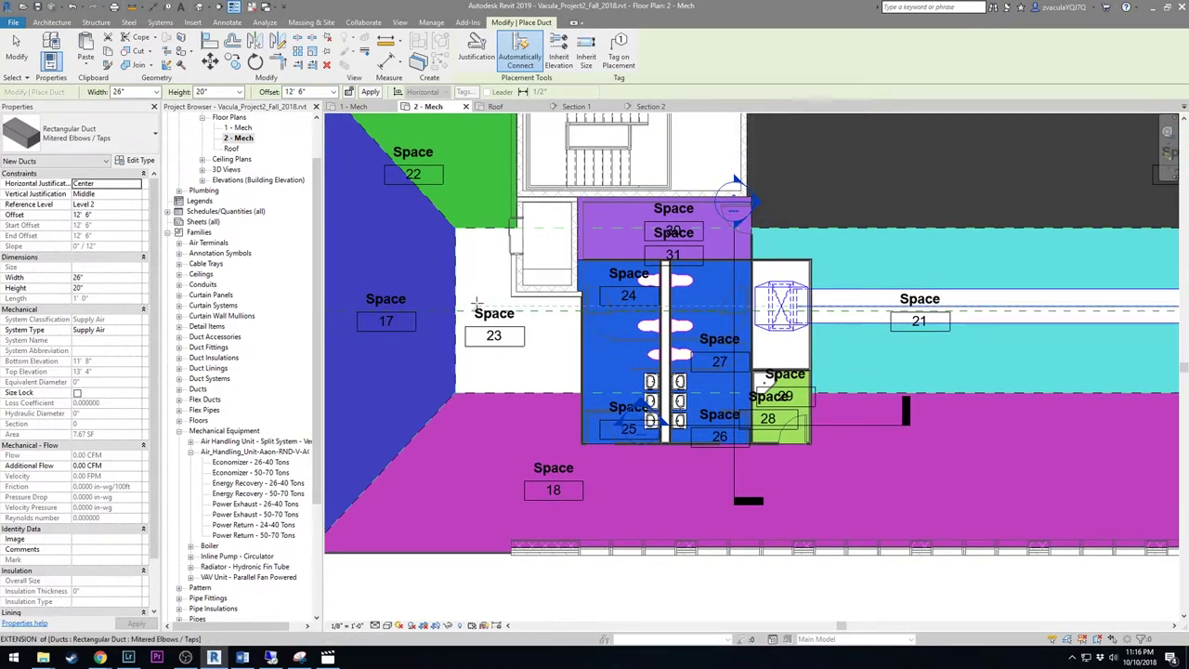
pyautogui.click(477, 314)
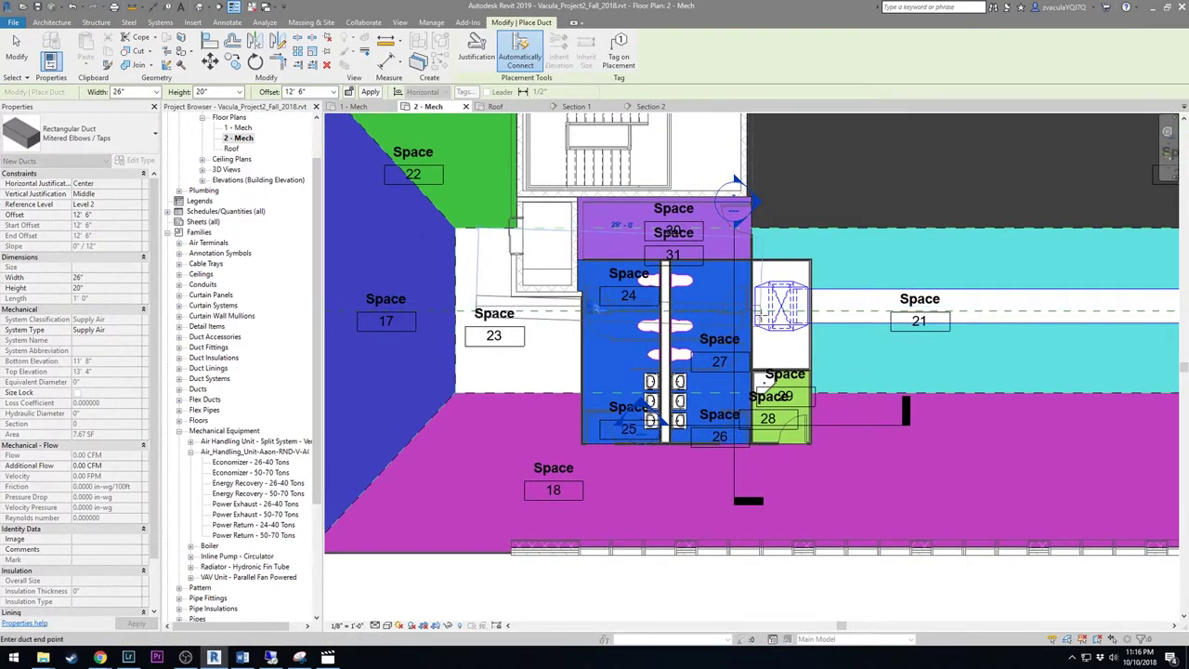
pyautogui.scroll(3, 774, 304)
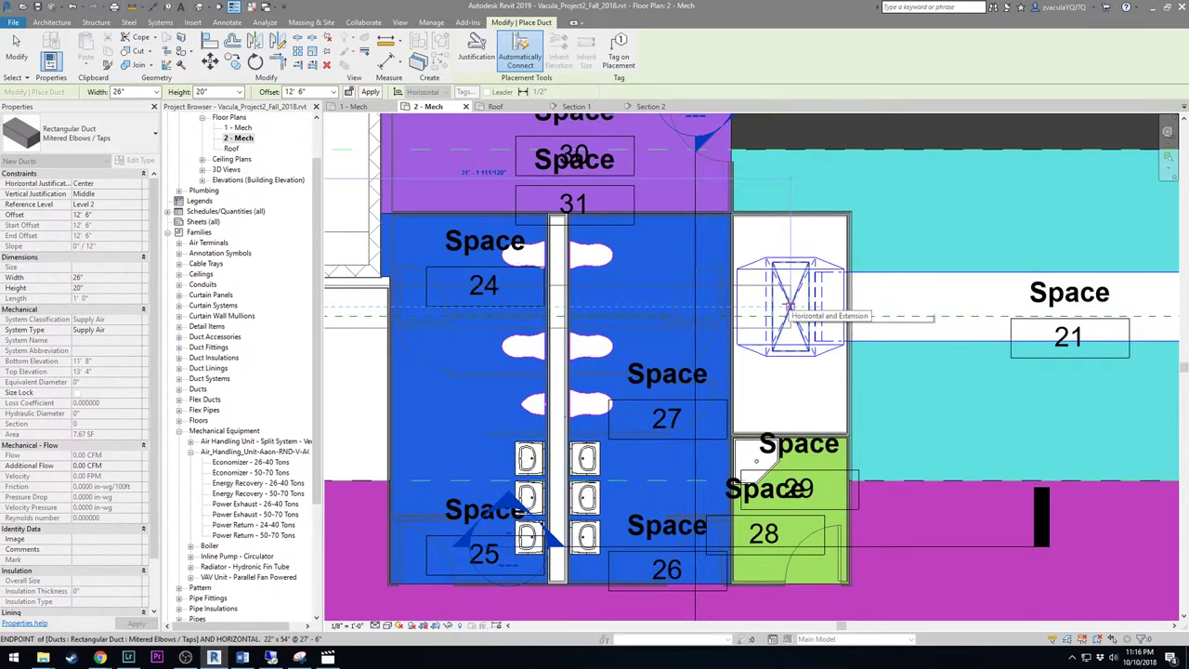
pyautogui.click(787, 306)
pyautogui.press('Escape')
pyautogui.scroll(-3, 785, 308)
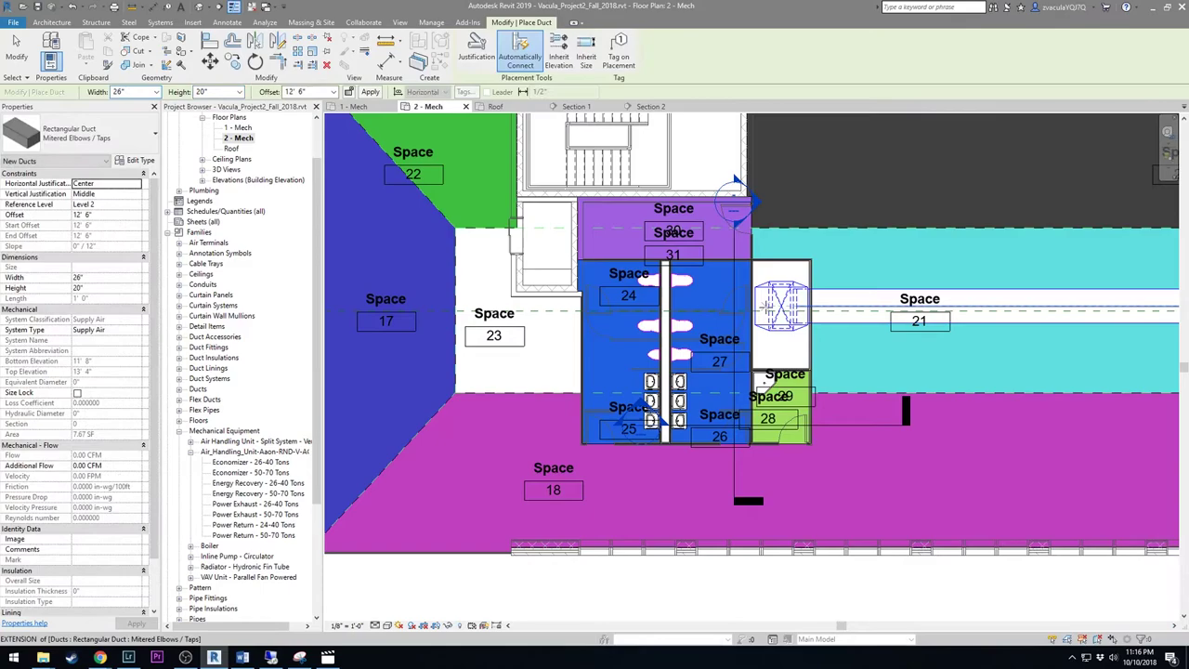
# Draw a supply duct about 27' long from Space 23 across the restrooms to the riser, in line with the existing duct
pyautogui.click(756, 307)
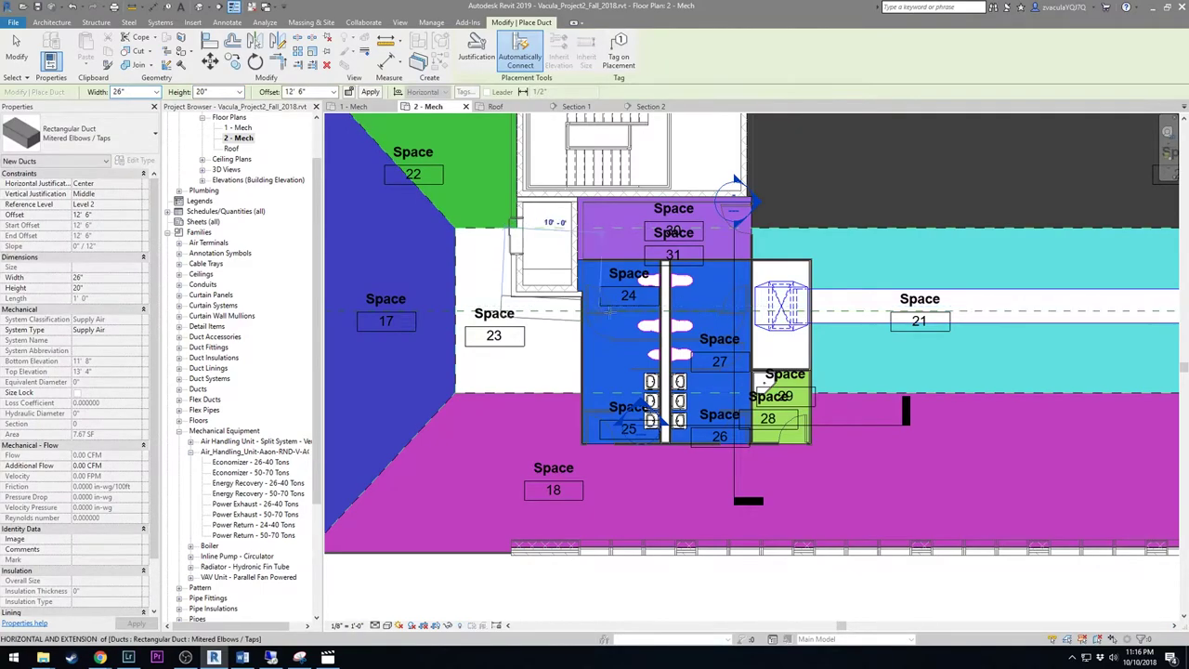
pyautogui.scroll(2, 757, 305)
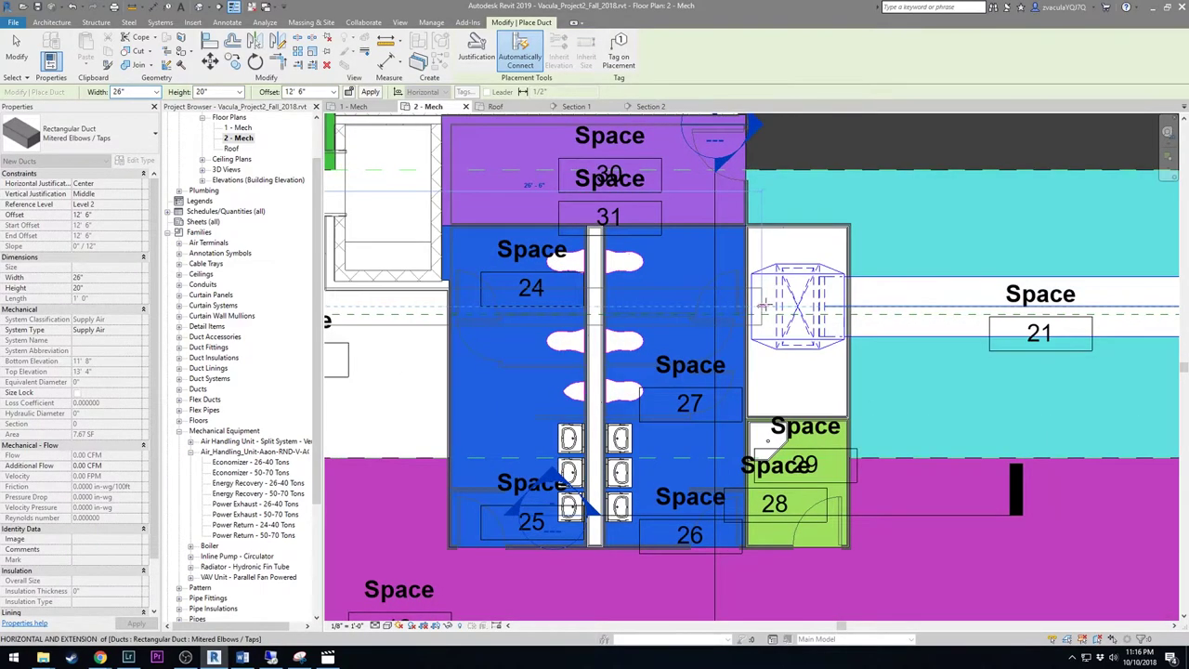
pyautogui.press('Escape')
pyautogui.press('Escape')
pyautogui.scroll(-3, 738, 306)
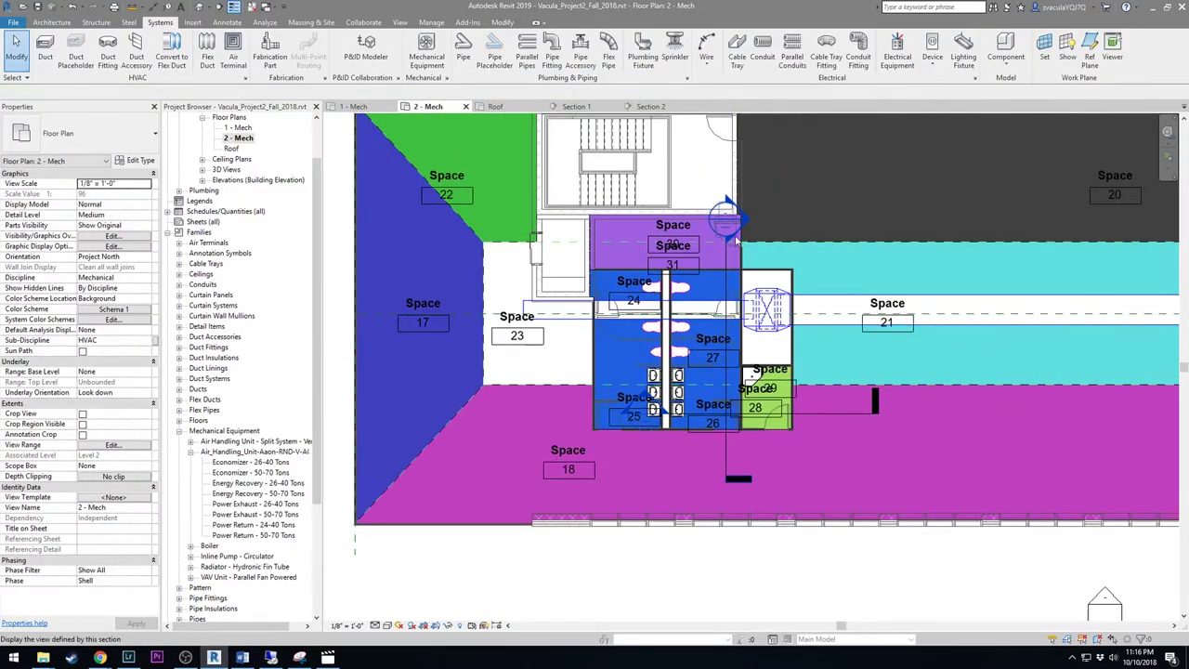
# Open Section 2 and examine how the new restroom-side duct connects to the riser below the roof joists
pyautogui.doubleClick(653, 415)
pyautogui.scroll(2, 588, 371)
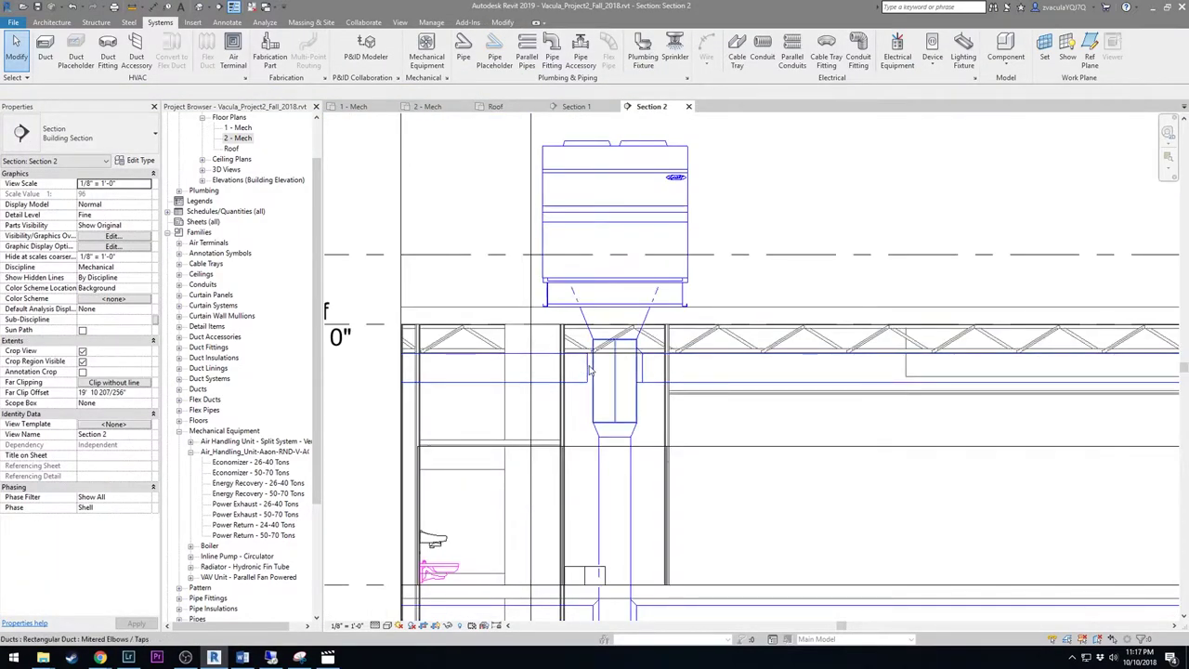
pyautogui.click(588, 372)
pyautogui.scroll(2, 589, 363)
pyautogui.moveTo(589, 363)
pyautogui.mouseDown()
pyautogui.moveTo(599, 363)
pyautogui.moveTo(574, 374)
pyautogui.mouseUp()
pyautogui.press('Escape')
pyautogui.scroll(-2, 574, 432)
pyautogui.scroll(3, 490, 411)
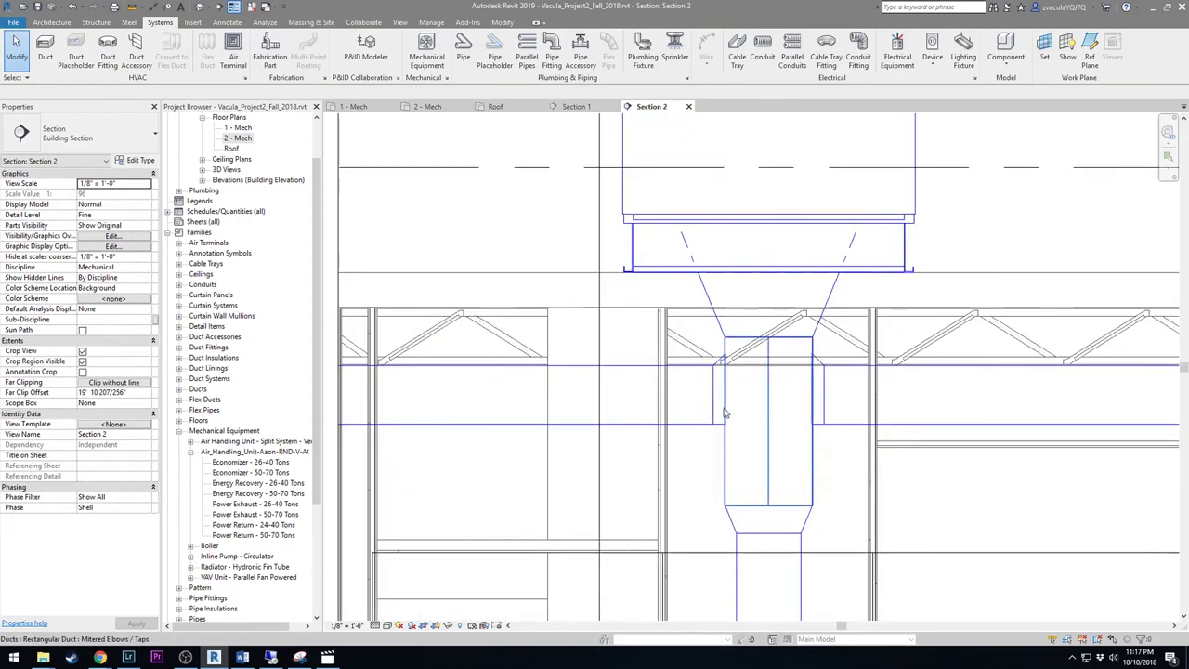
# Check the 1 - Mech plan, and inspect the new duct and the riser beneath the rooftop unit in the 3D view
pyautogui.click(353, 106)
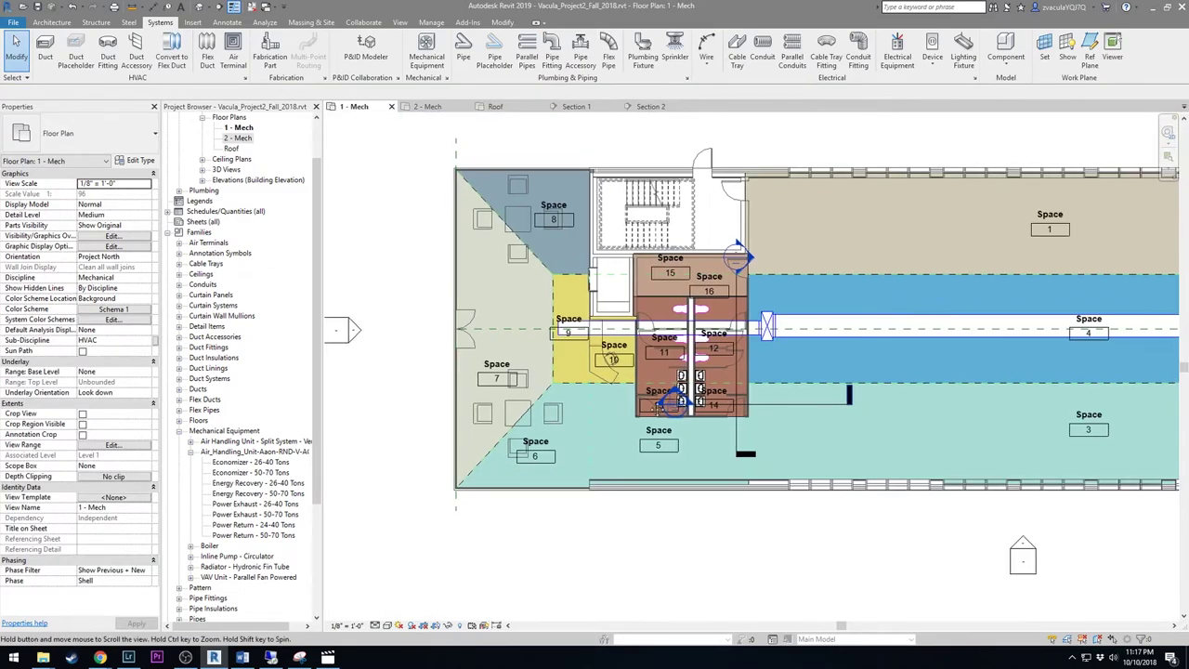
pyautogui.moveTo(673, 402); pyautogui.dragTo(492, 422, button='middle')
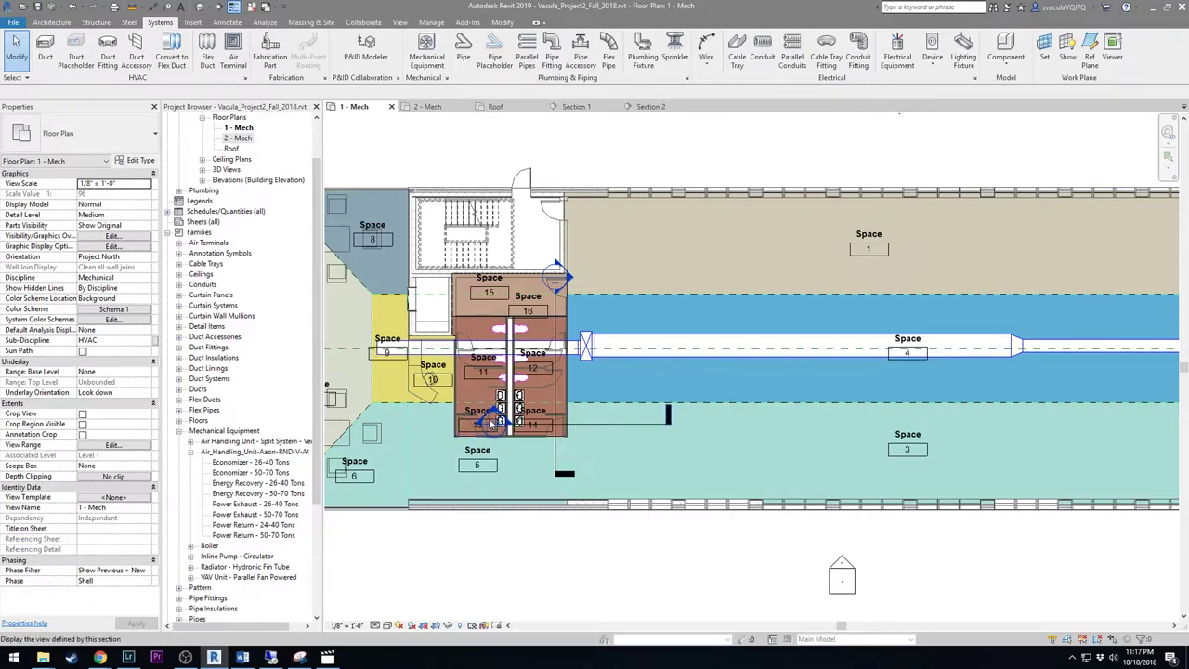
pyautogui.click(197, 8)
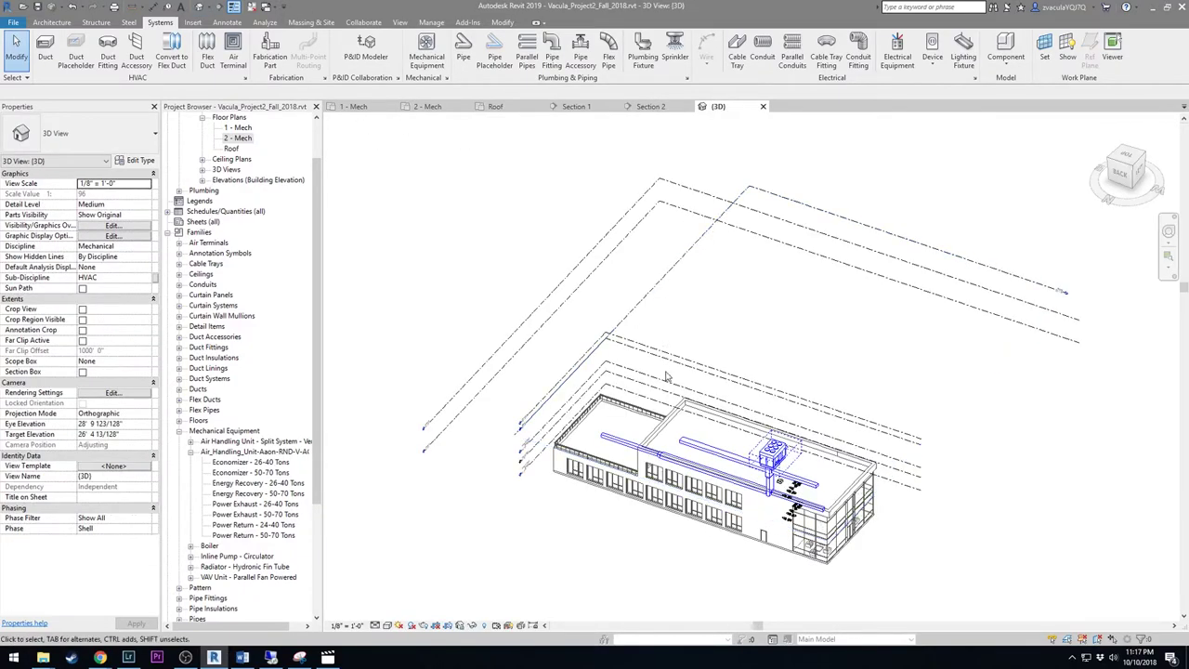
pyautogui.keyDown('shift'); pyautogui.moveTo(836, 437); pyautogui.dragTo(584, 346, button='middle'); pyautogui.keyUp('shift')
pyautogui.scroll(8, 850, 393)
pyautogui.scroll(-5, 822, 461)
pyautogui.click(509, 301)
pyautogui.scroll(5, 897, 377)
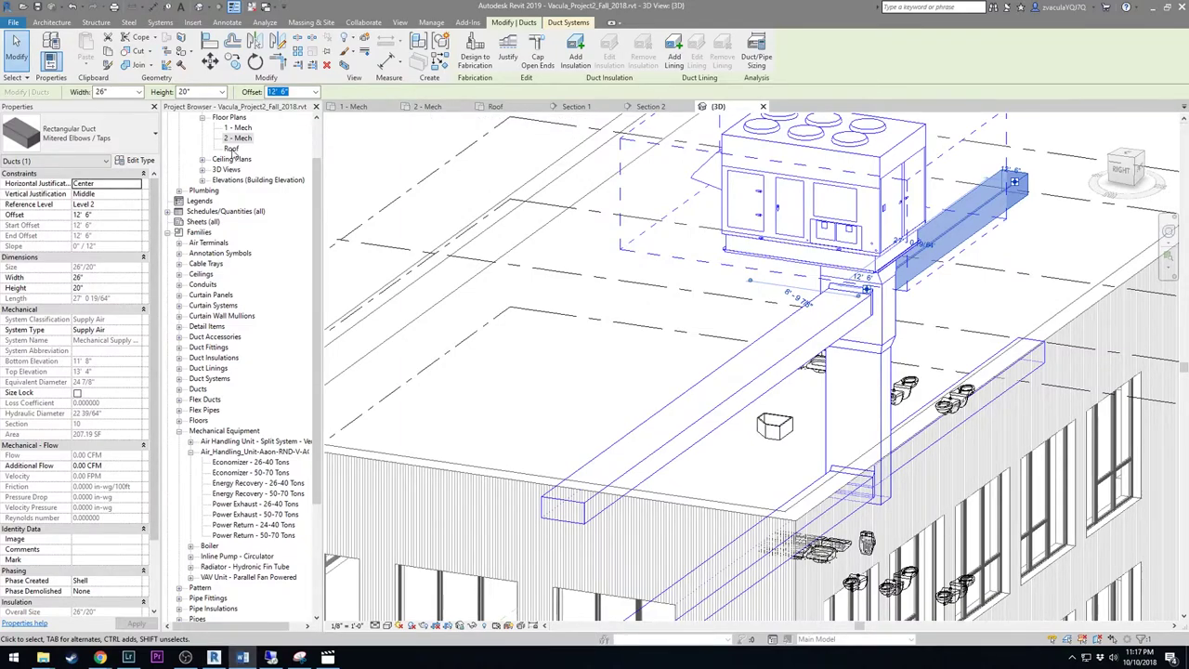
# In the Roof plan, load the Centrifugal Fan - Rooftop - Upblast family from Project-2's "All MEP families for students" folder in Dropbox
pyautogui.doubleClick(231, 150)
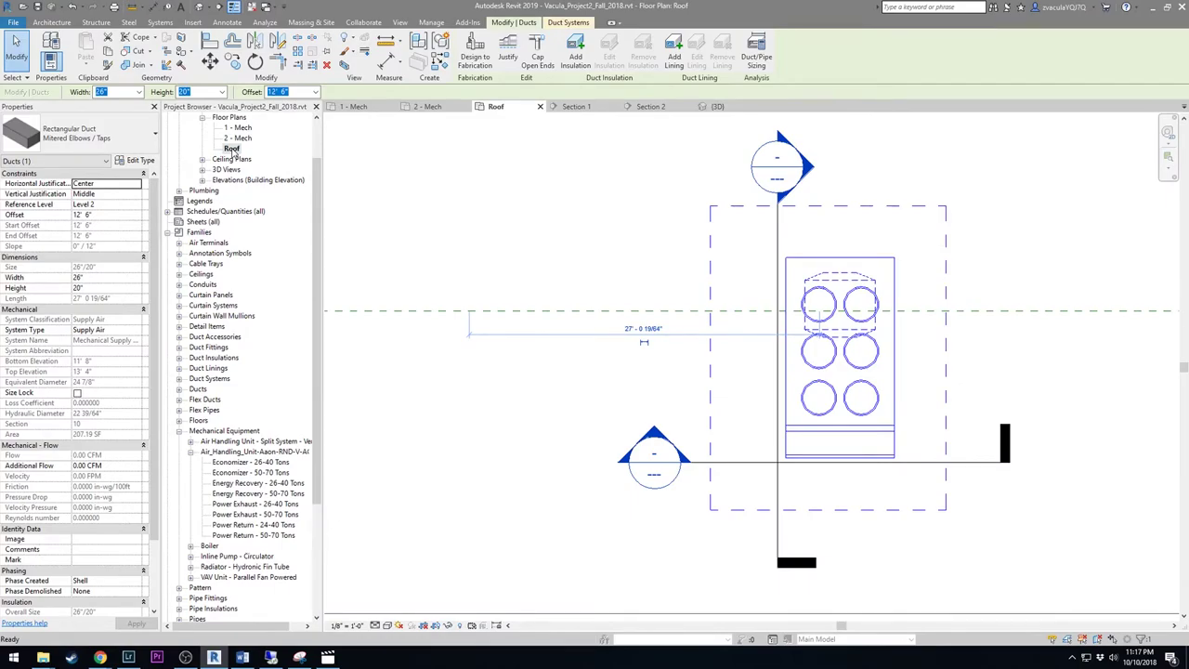
pyautogui.click(476, 141)
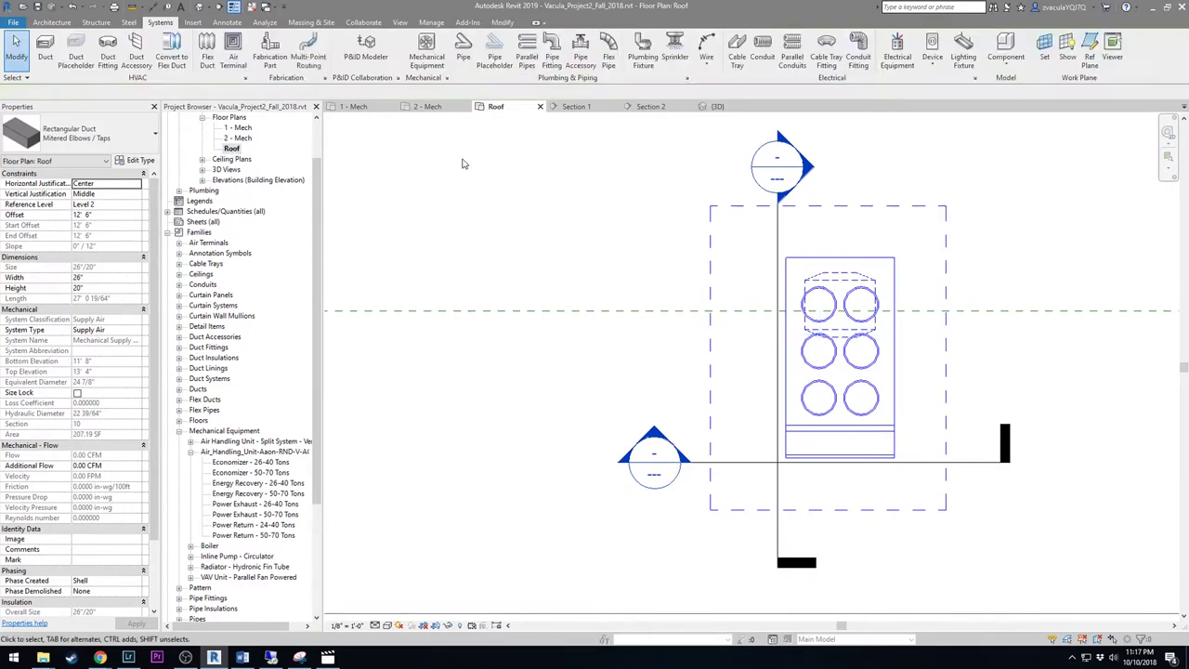
pyautogui.click(192, 22)
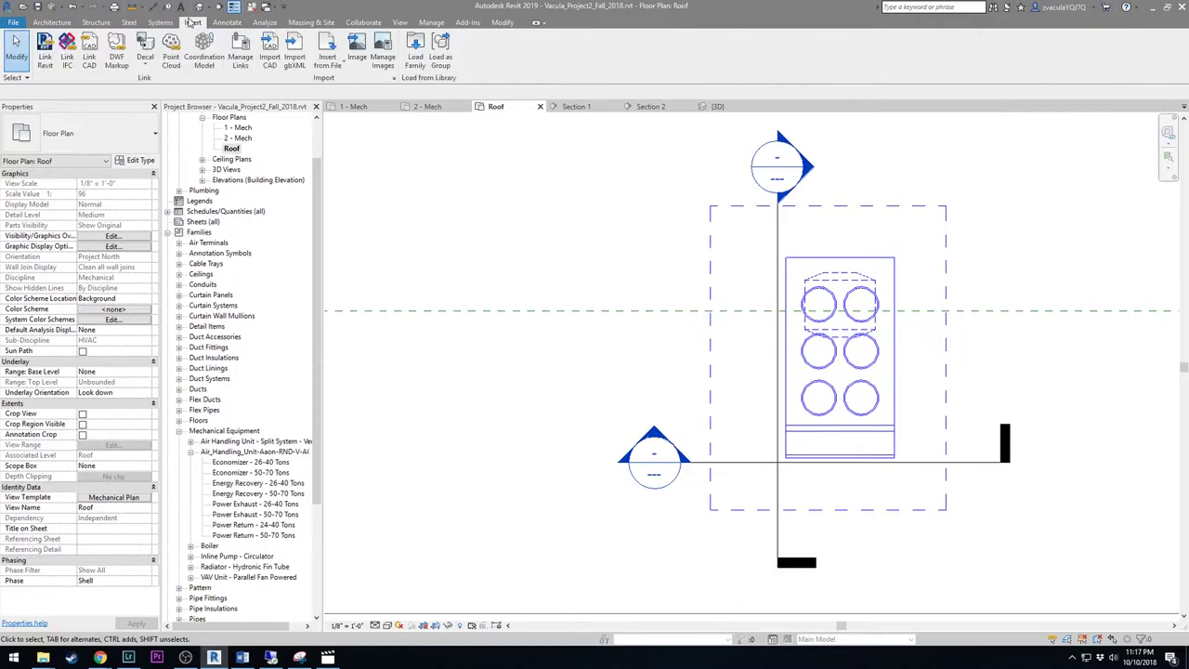
pyautogui.click(415, 55)
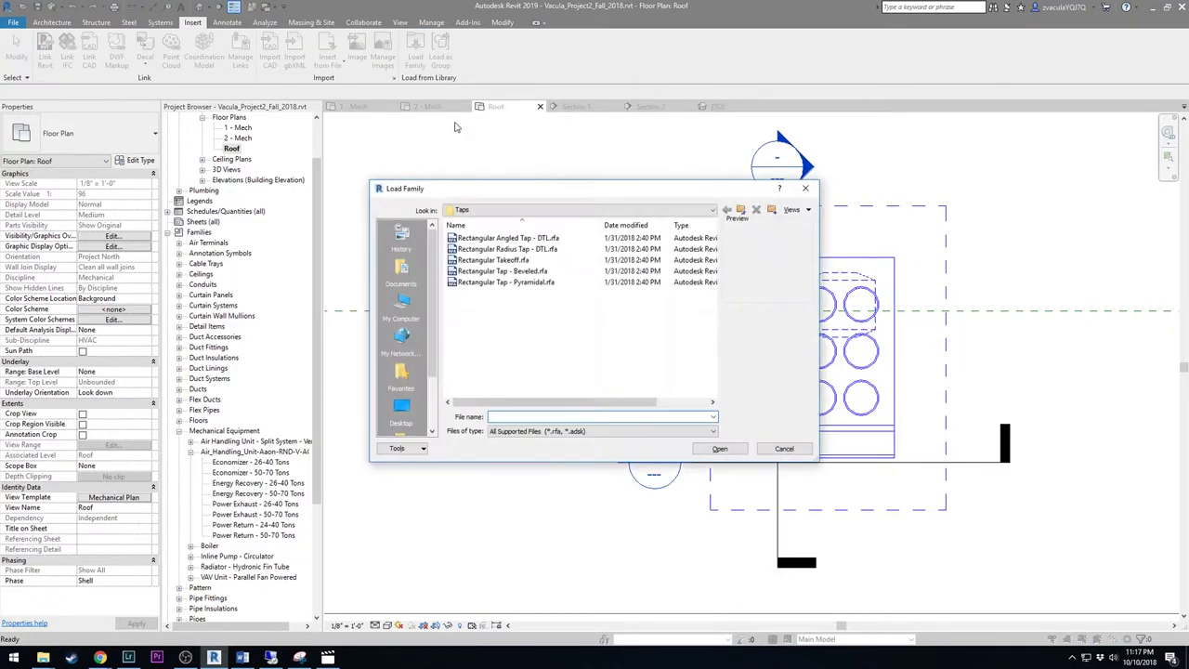
pyautogui.click(557, 210)
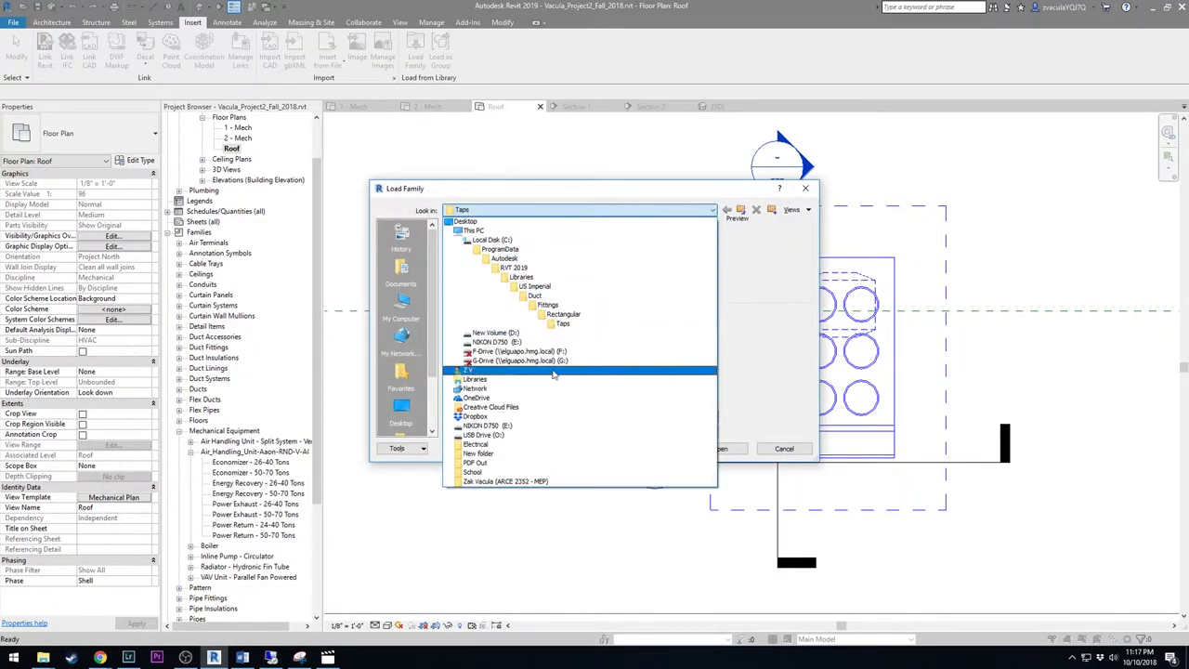
pyautogui.click(534, 416)
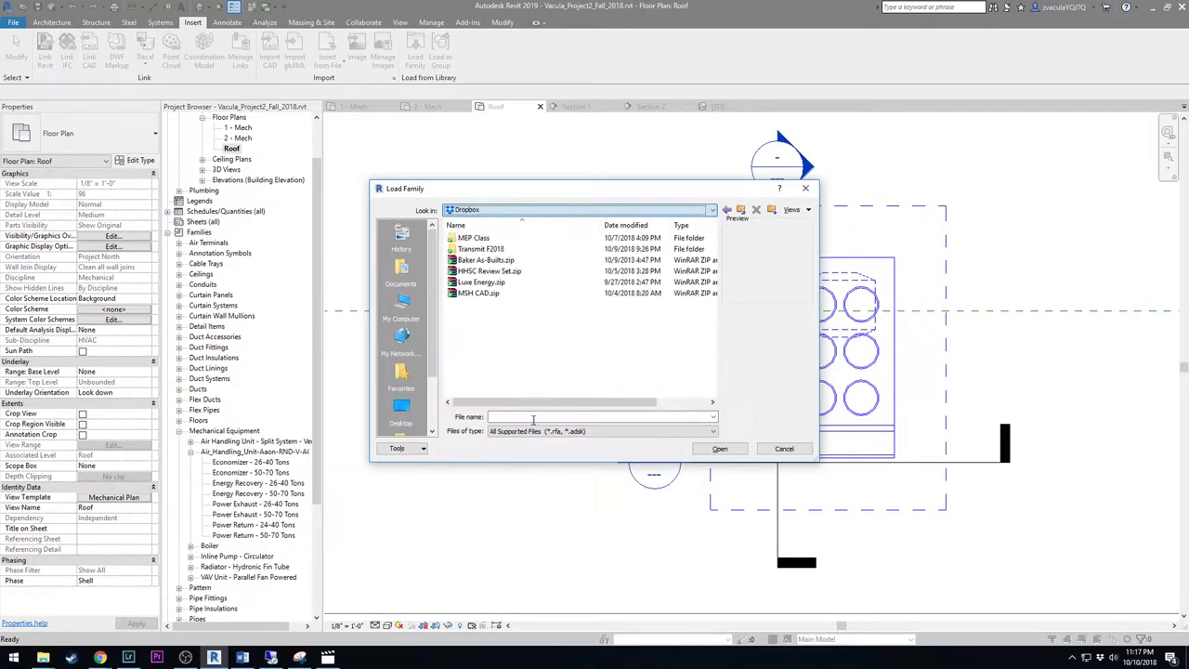
pyautogui.doubleClick(486, 239)
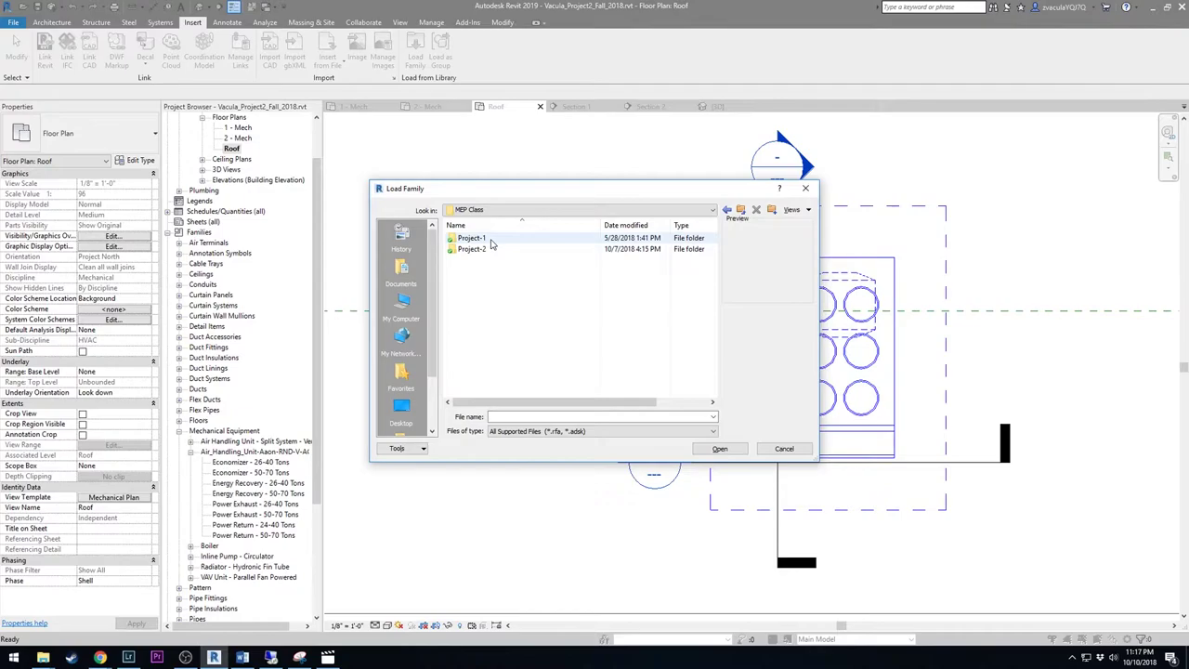
pyautogui.doubleClick(491, 248)
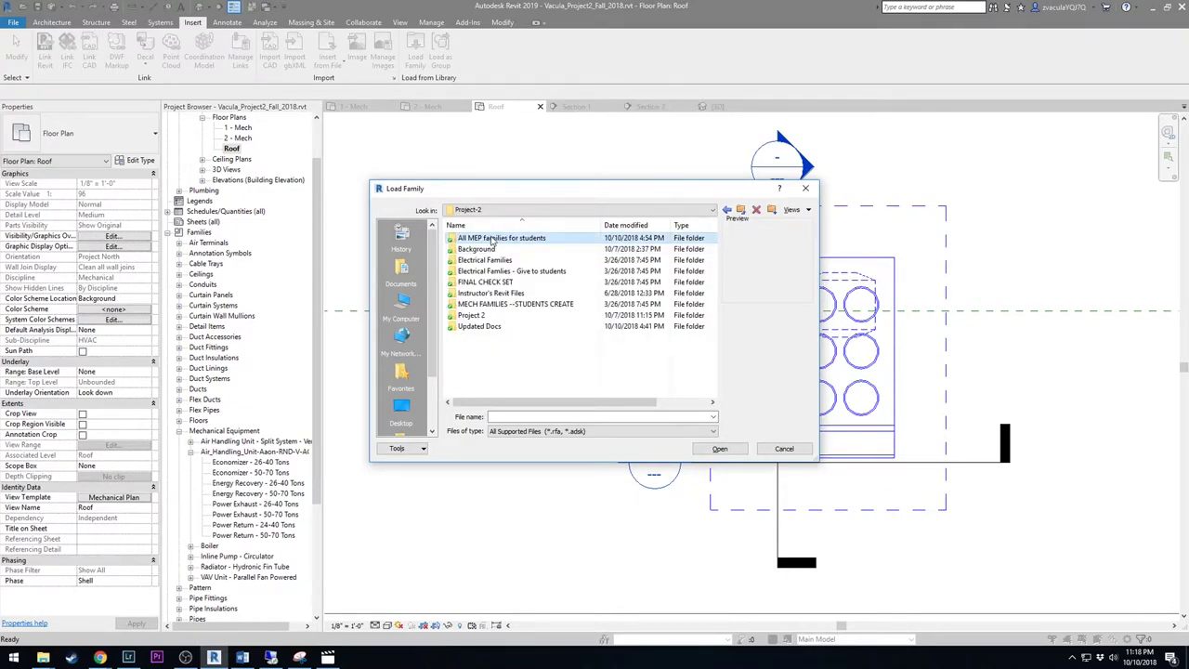
pyautogui.doubleClick(493, 238)
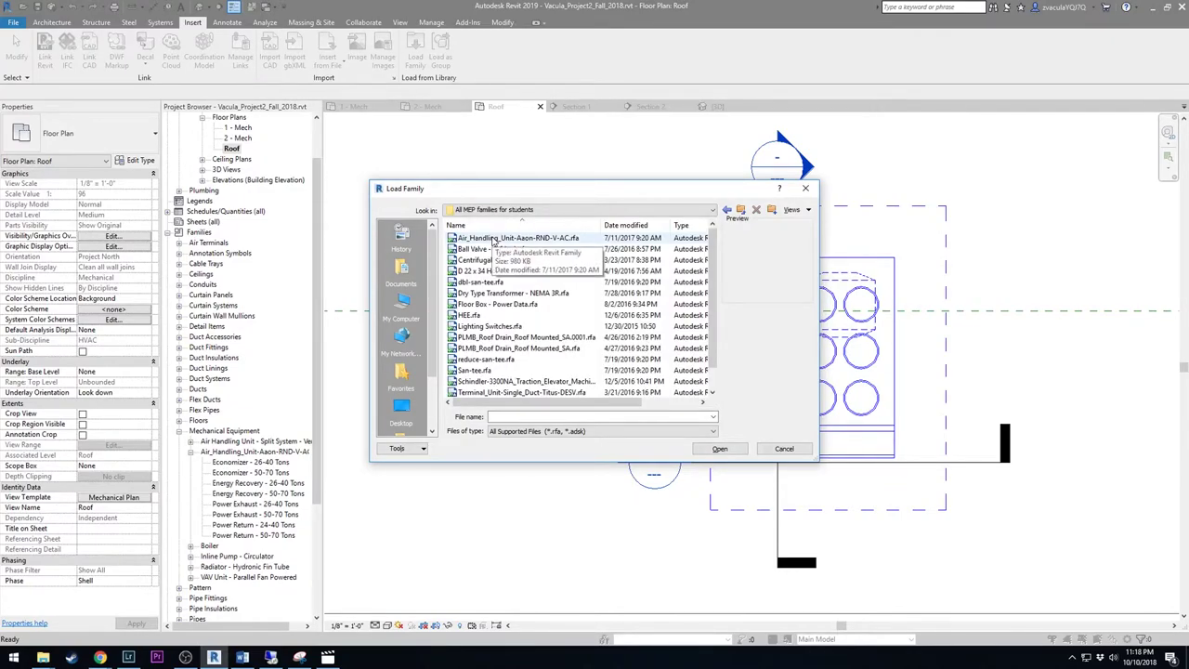
pyautogui.click(512, 260)
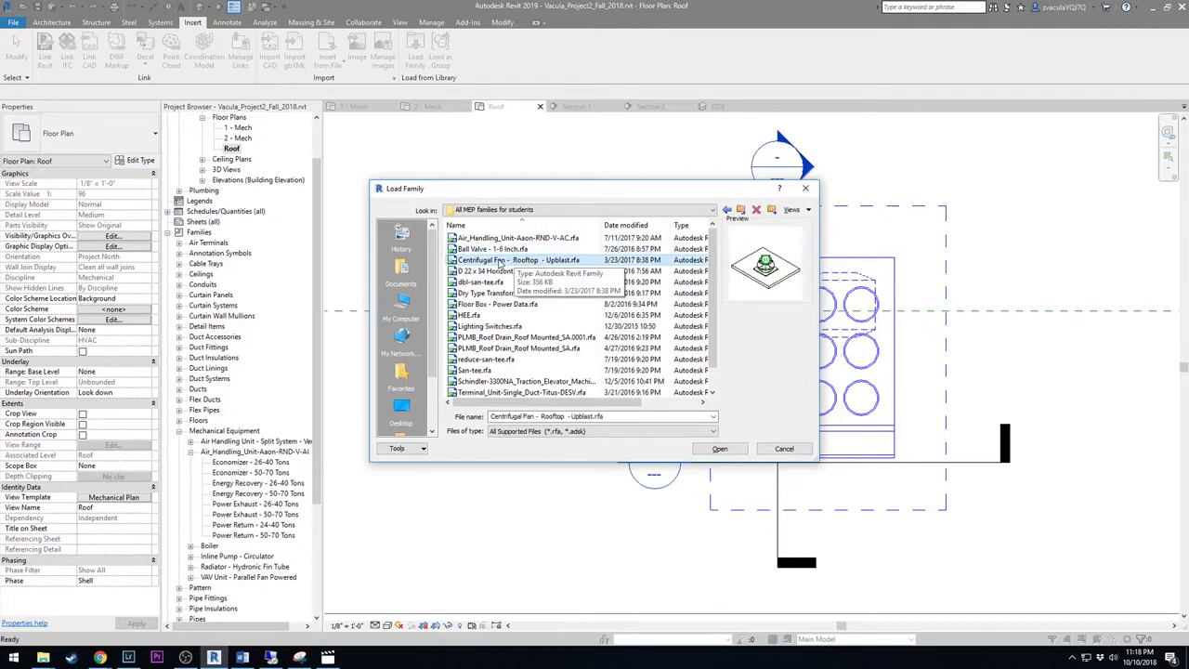
pyautogui.doubleClick(498, 263)
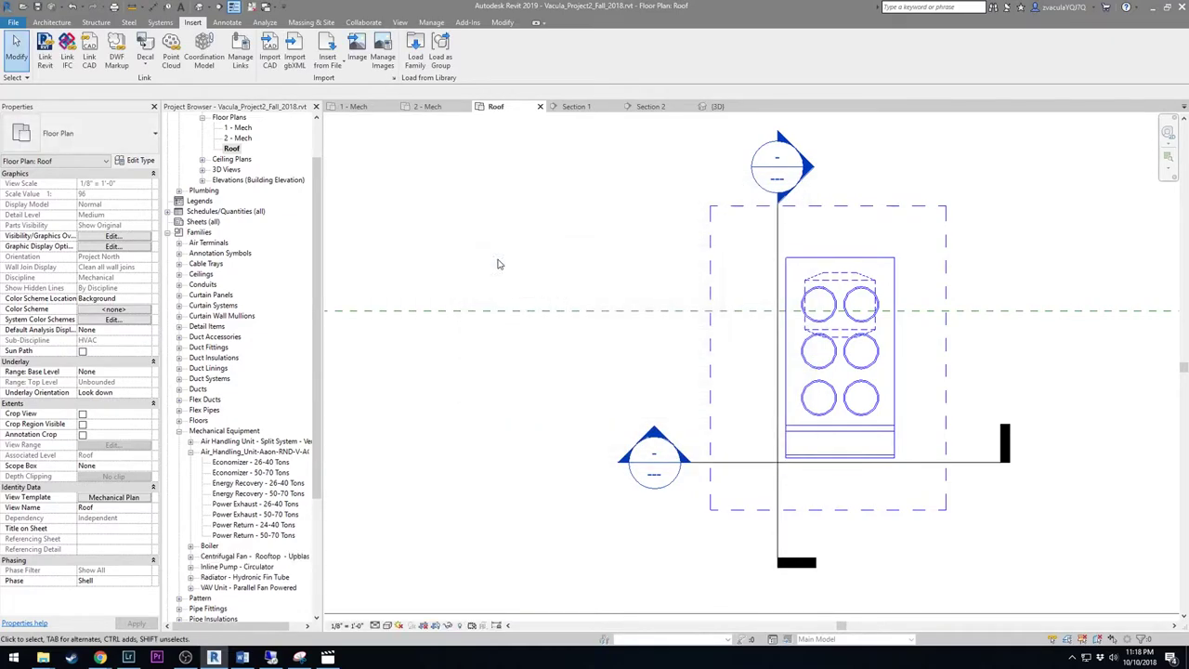
# Place a Centrifugal Fan - Rooftop - Upblast, type 2099-4036 CFM, on the roof face just outside the lower-left corner of the rooftop unit's clearance outline
pyautogui.scroll(-2, 497, 264)
pyautogui.scroll(-2, 496, 263)
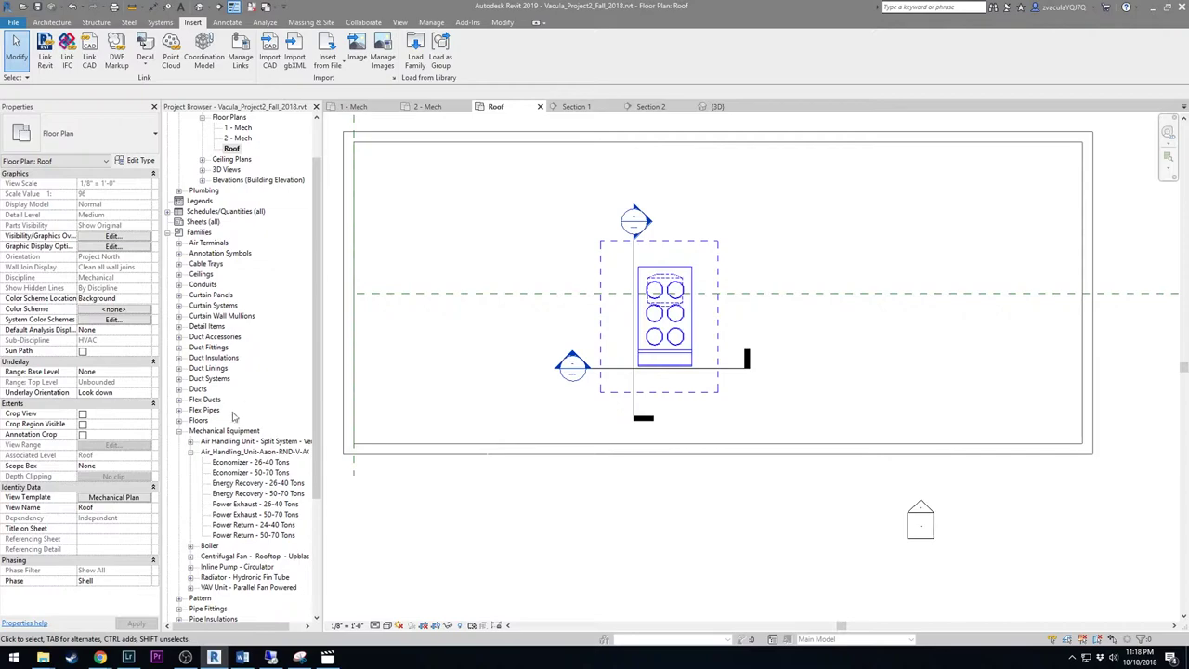
pyautogui.click(190, 453)
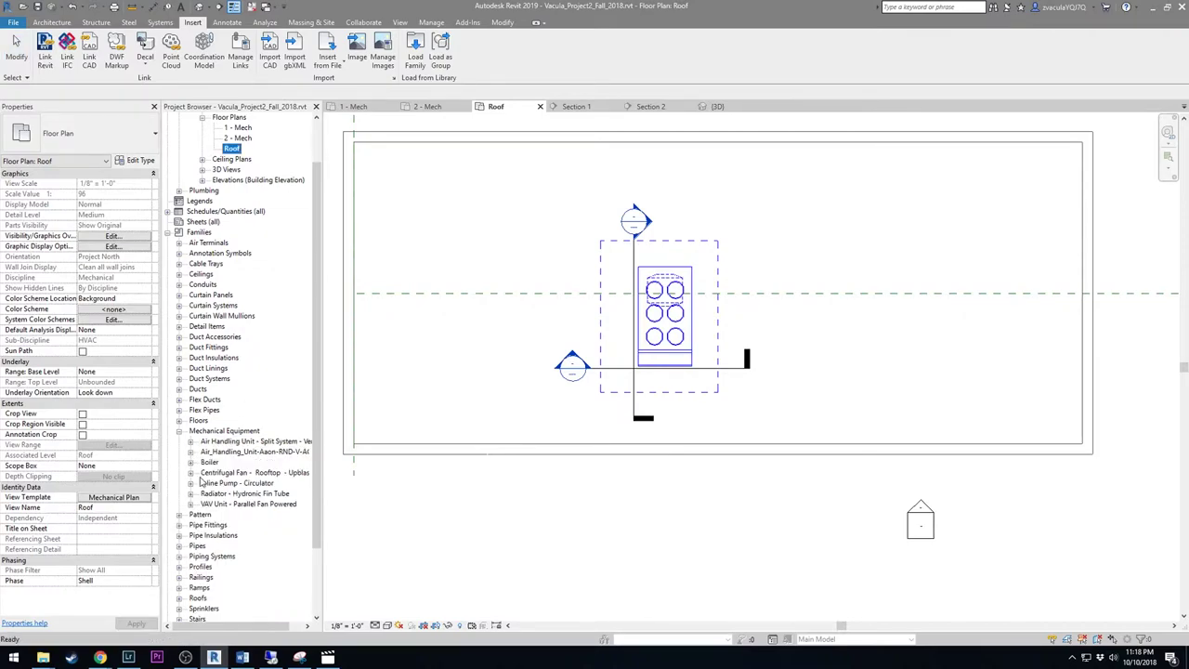
pyautogui.click(204, 473)
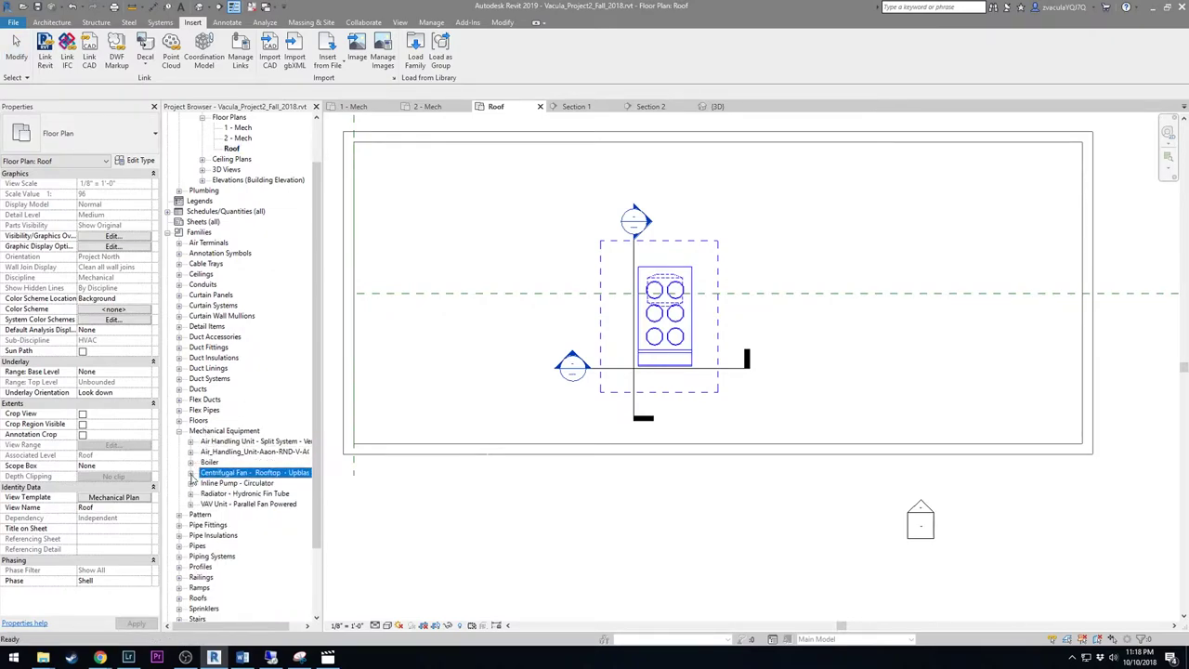
pyautogui.click(190, 473)
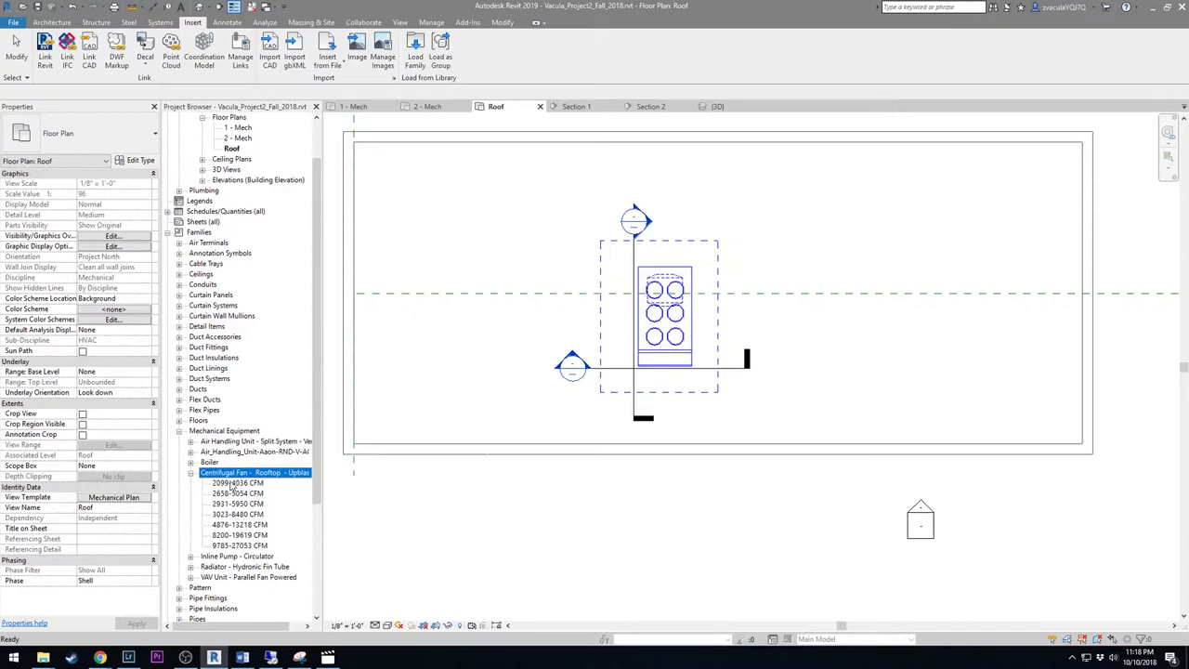
pyautogui.click(234, 484)
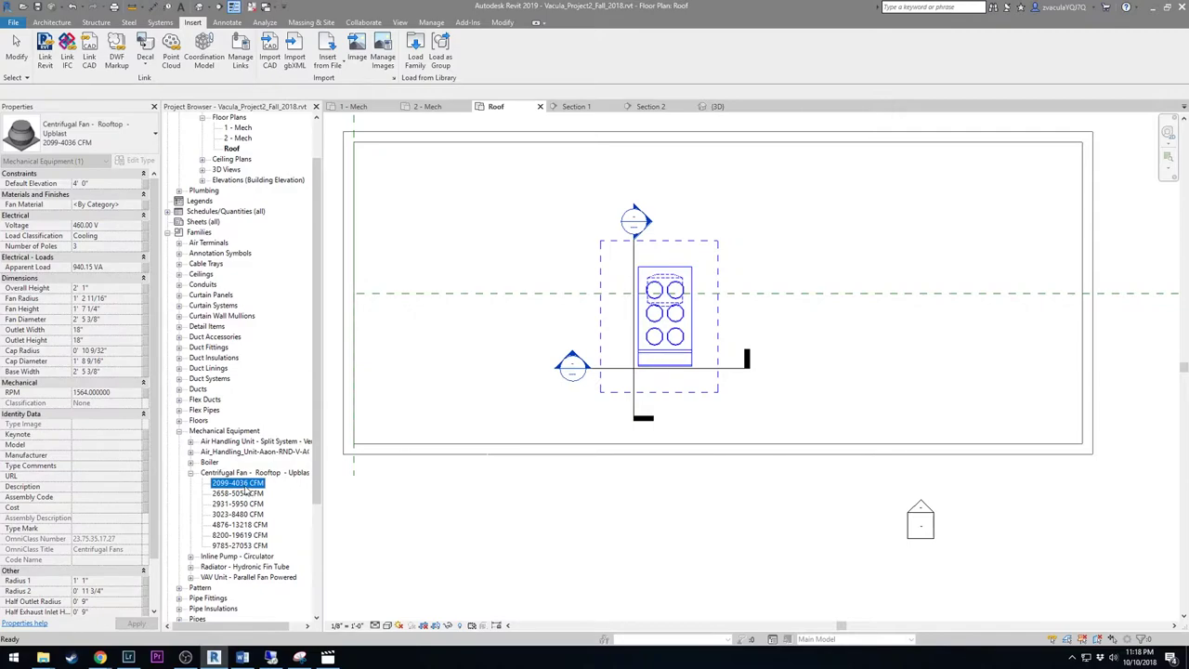
pyautogui.moveTo(511, 408); pyautogui.dragTo(536, 407)
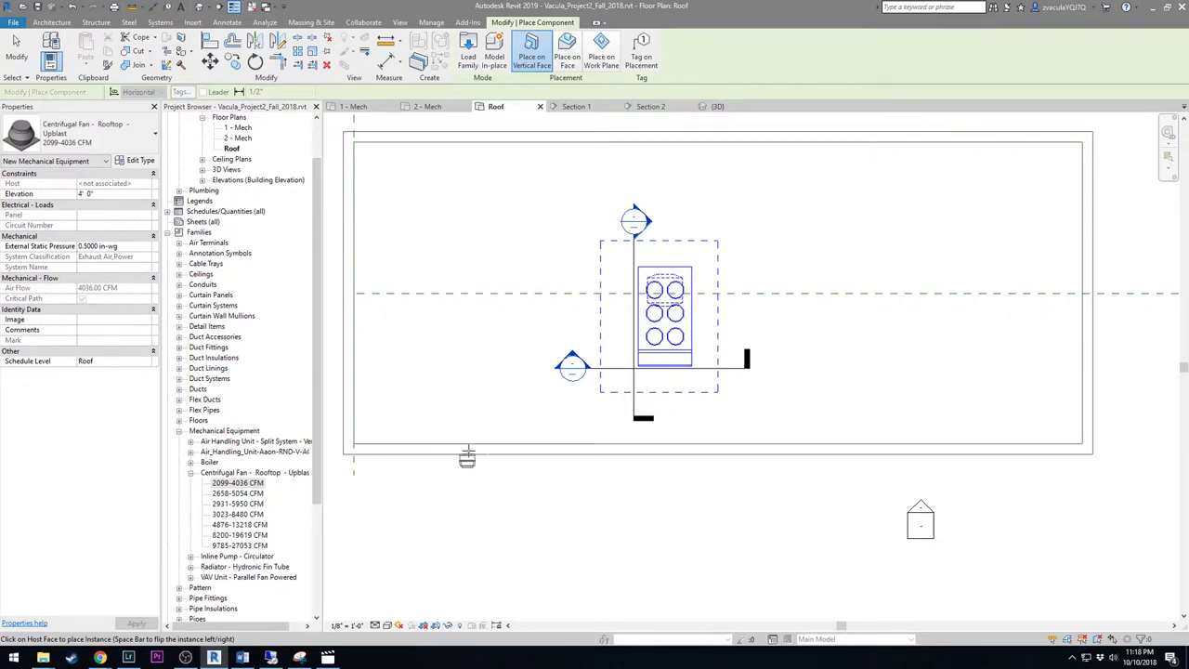
pyautogui.click(566, 53)
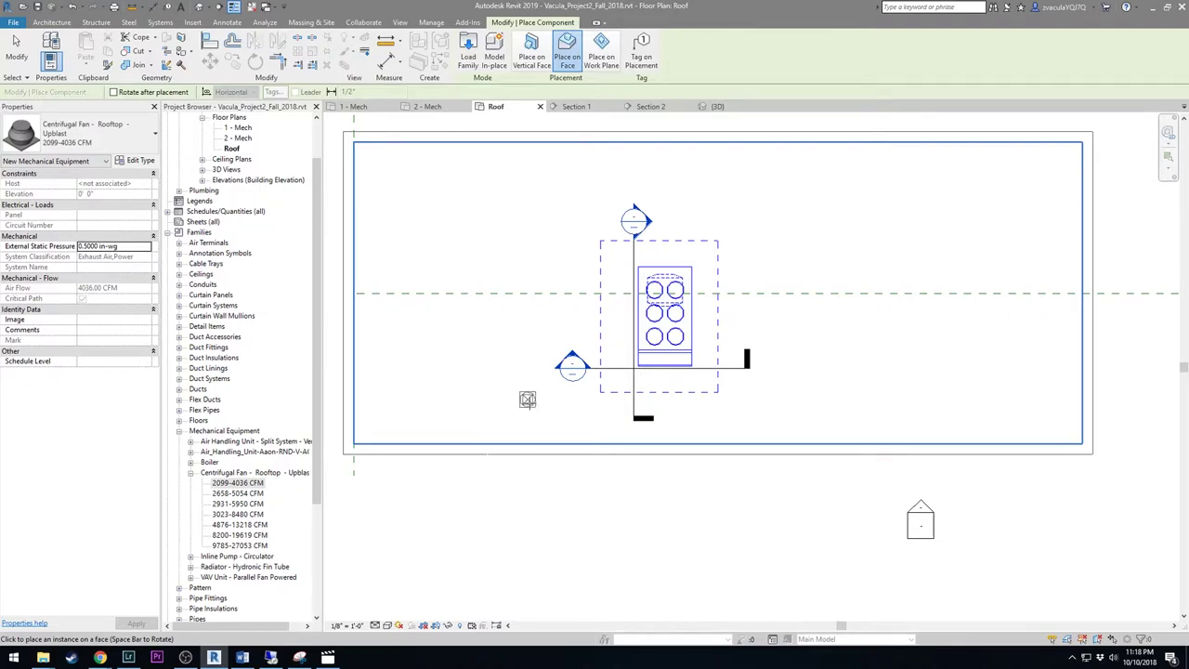
pyautogui.click(581, 411)
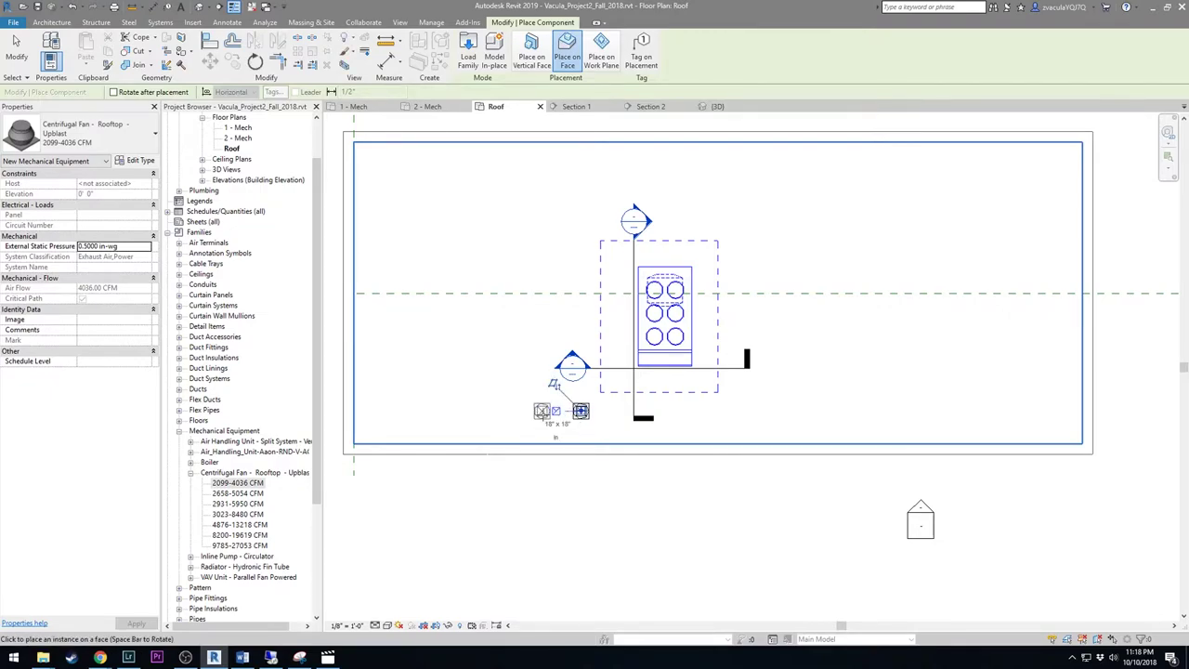
pyautogui.press('Escape')
pyautogui.click(580, 414)
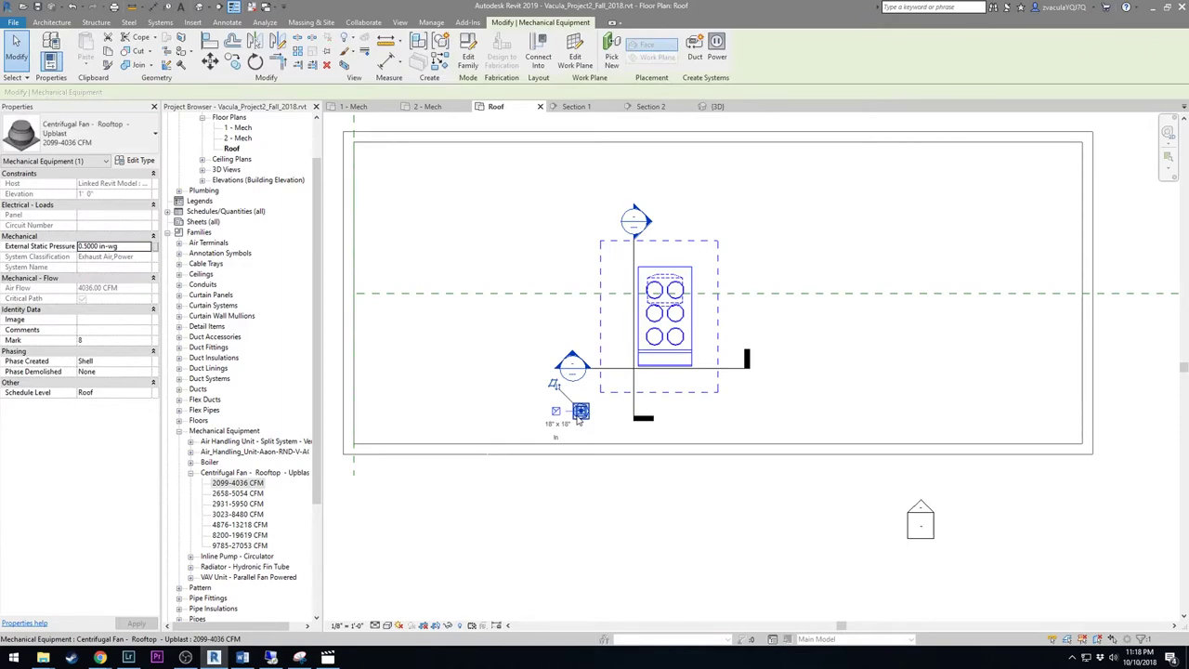
# Add aligned dimensions from the rooftop unit's lower and left edges to the centre of the fan
pyautogui.scroll(5, 579, 418)
pyautogui.scroll(-2, 580, 419)
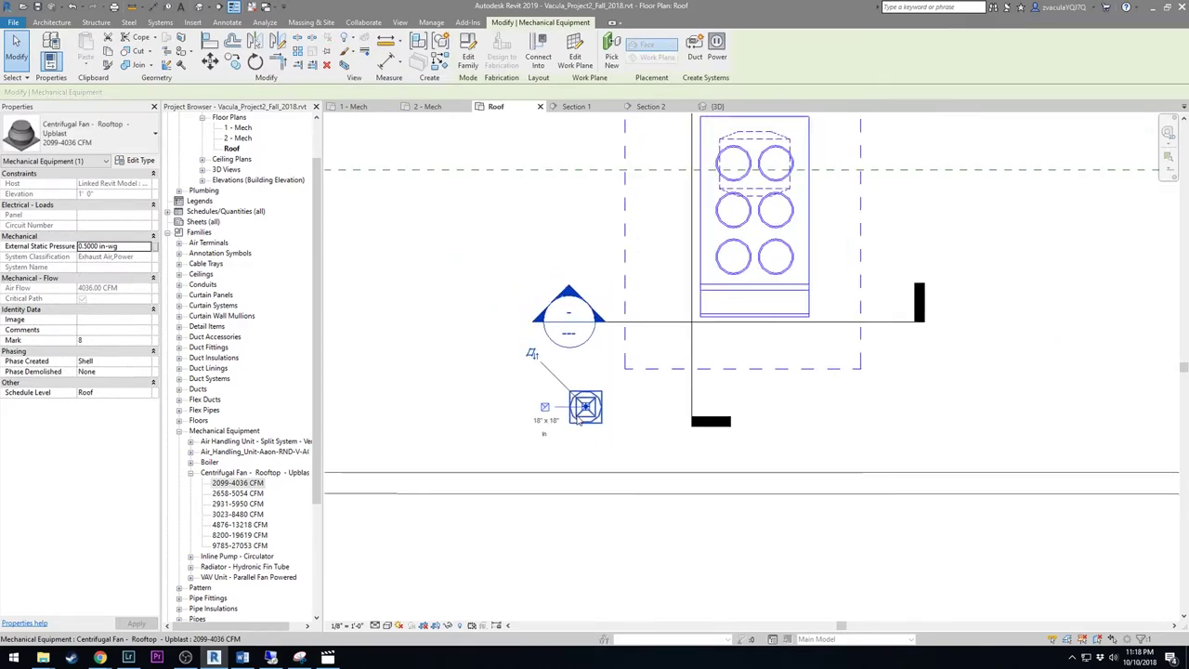
pyautogui.scroll(-2, 541, 512)
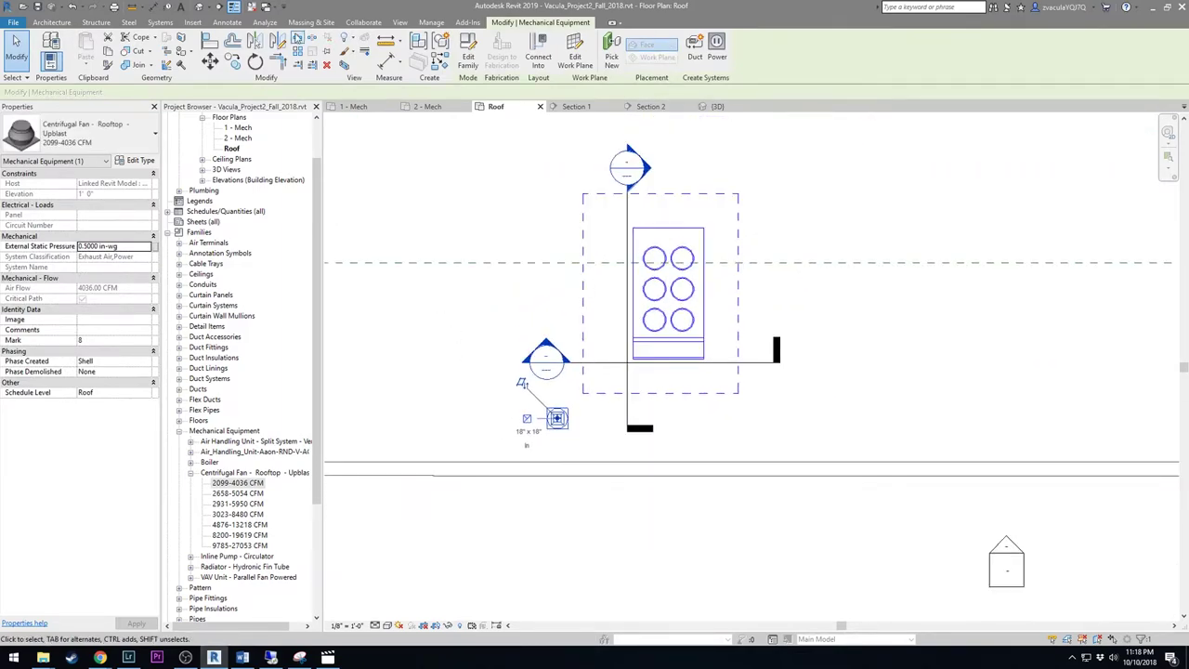
pyautogui.click(154, 6)
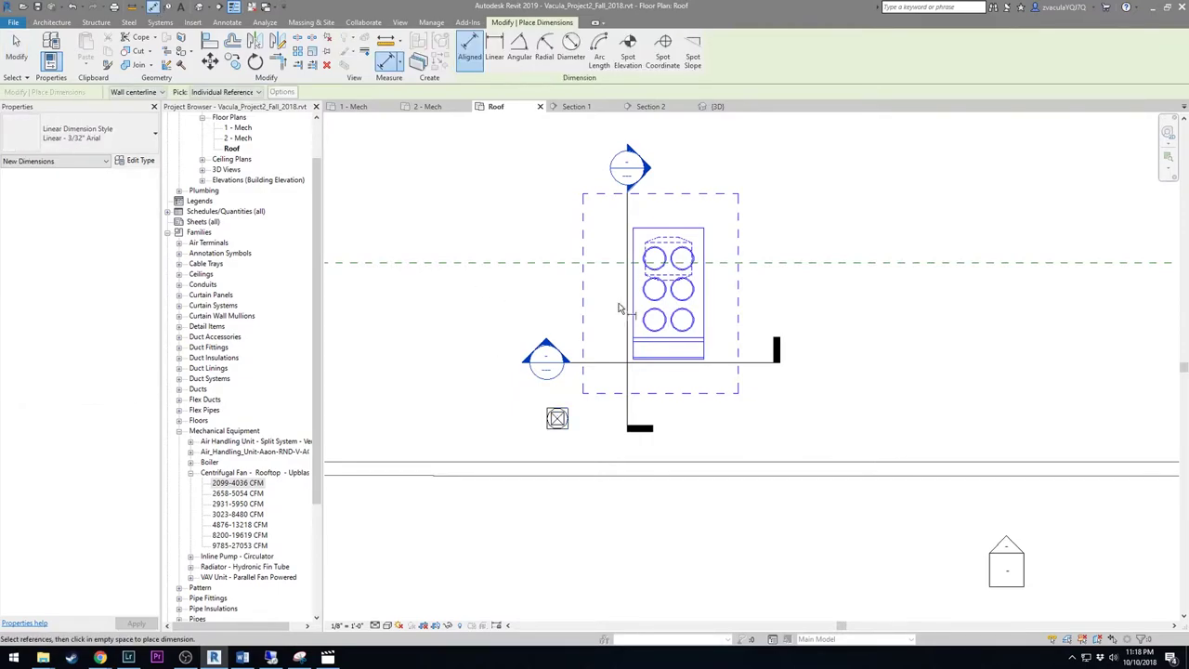
pyautogui.scroll(2, 662, 364)
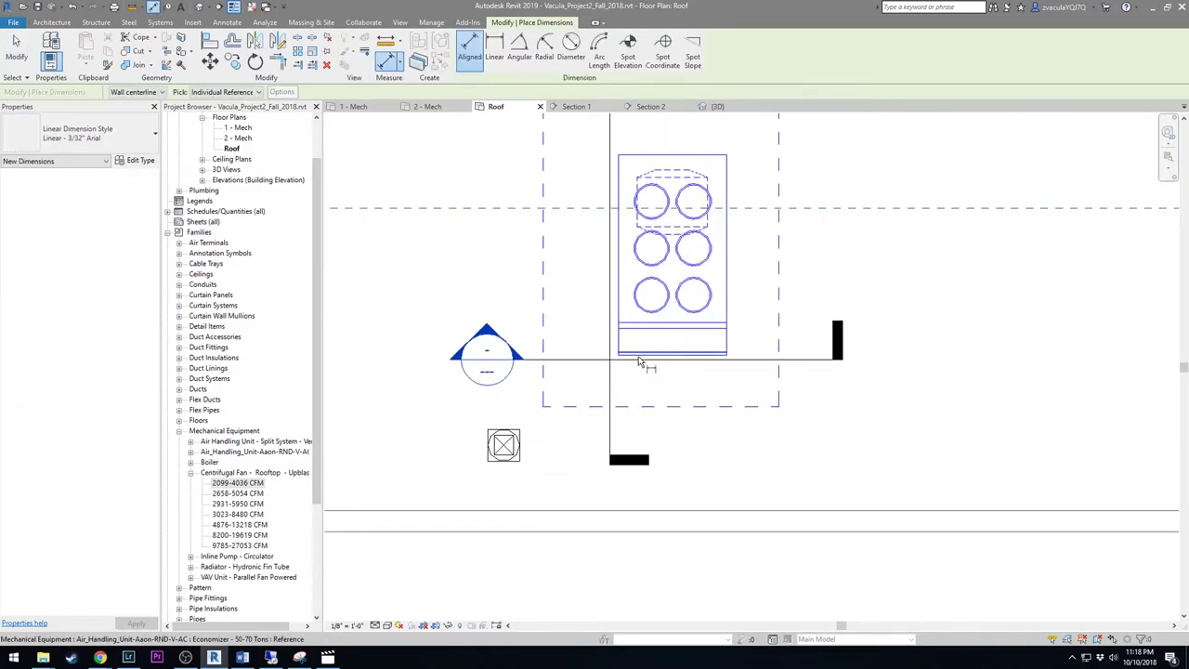
pyautogui.scroll(3, 639, 362)
pyautogui.click(631, 364)
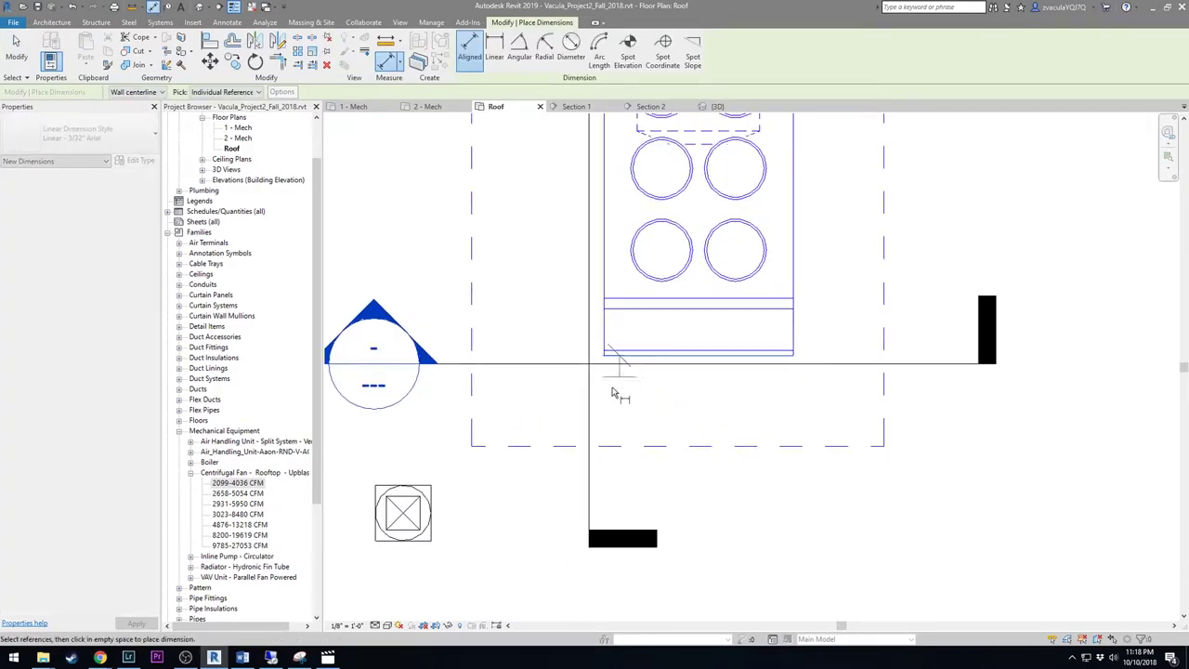
pyautogui.click(412, 518)
pyautogui.moveTo(415, 502); pyautogui.dragTo(652, 492, button='middle')
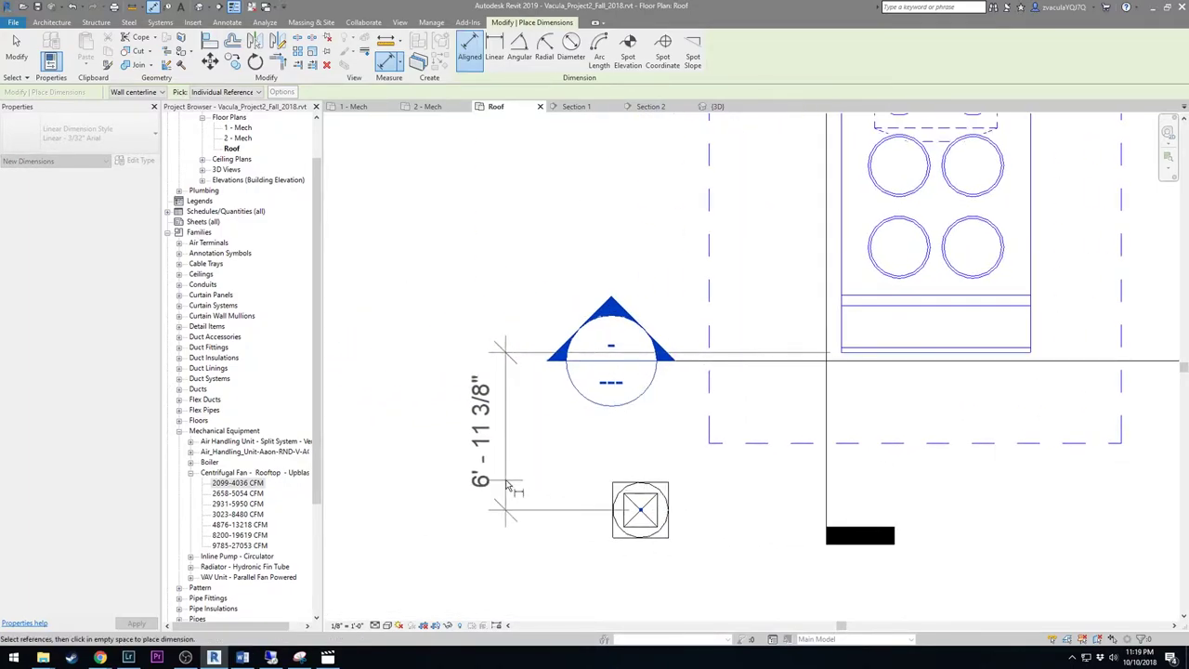
pyautogui.click(640, 510)
pyautogui.moveTo(715, 557); pyautogui.dragTo(715, 488, button='middle')
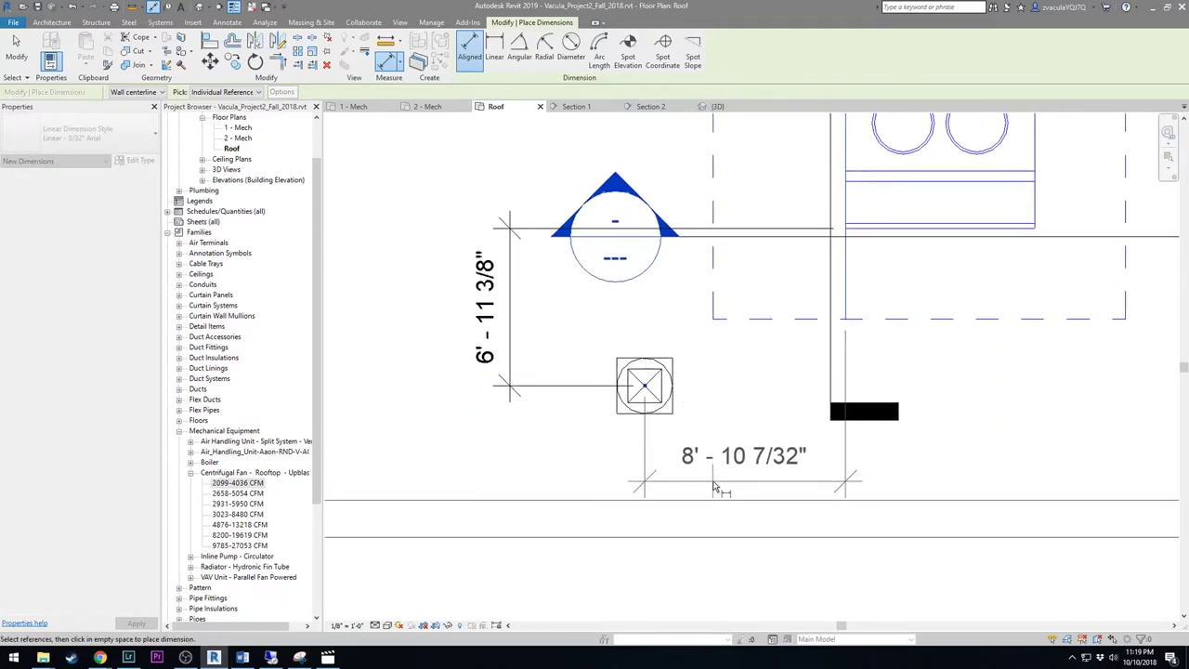
pyautogui.click(715, 487)
pyautogui.press('Escape')
pyautogui.press('Escape')
# Set both the horizontal and vertical distances between the fan's centre and the rooftop unit to 8'
pyautogui.click(665, 381)
pyautogui.click(750, 468)
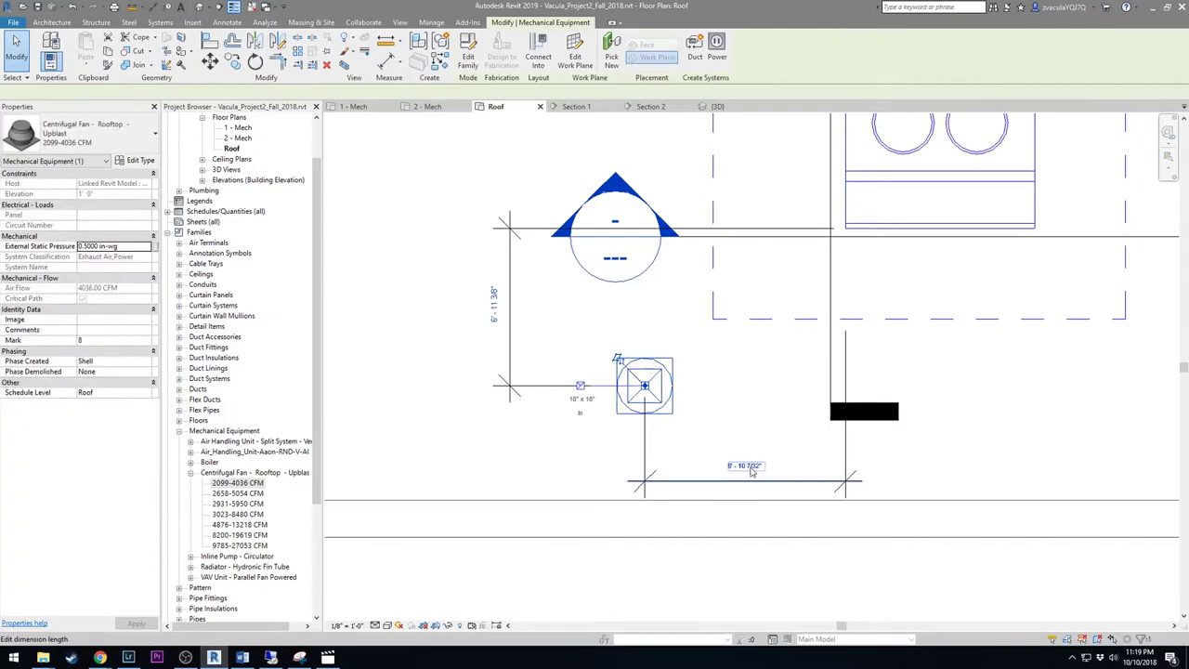
pyautogui.write('8')
pyautogui.press('Return')
pyautogui.click(493, 305)
pyautogui.write('8')
pyautogui.press('Return')
pyautogui.press('Escape')
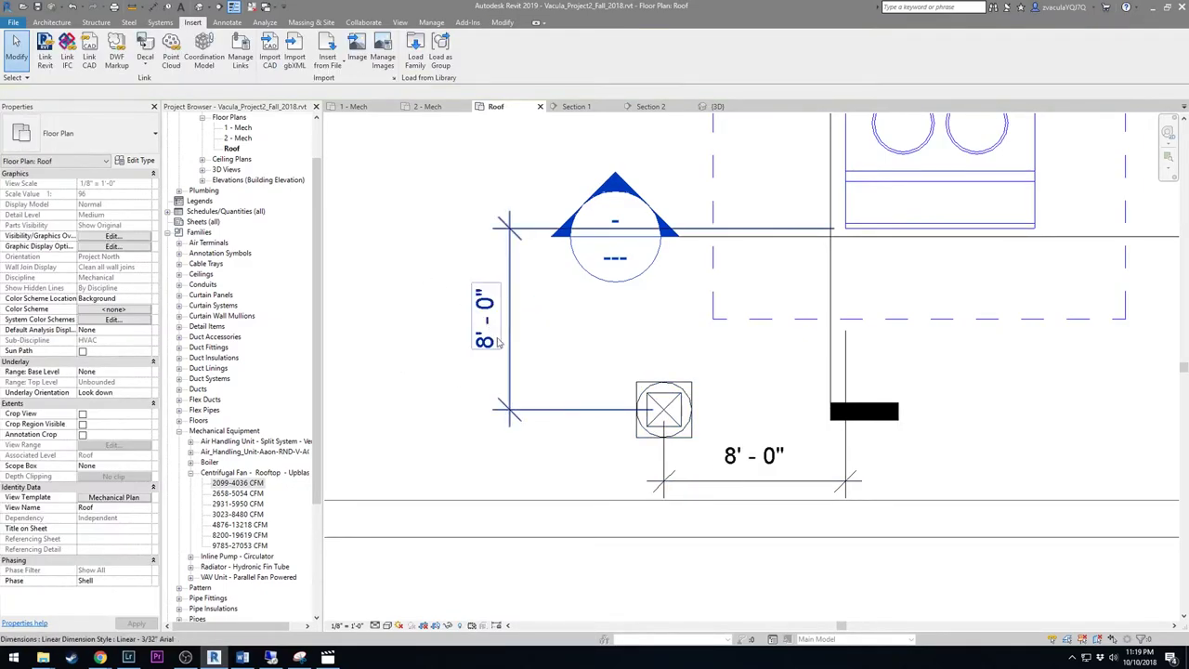
# Delete the two positioning dimensions between the rooftop unit and the fan
pyautogui.click(575, 415)
pyautogui.press('Delete')
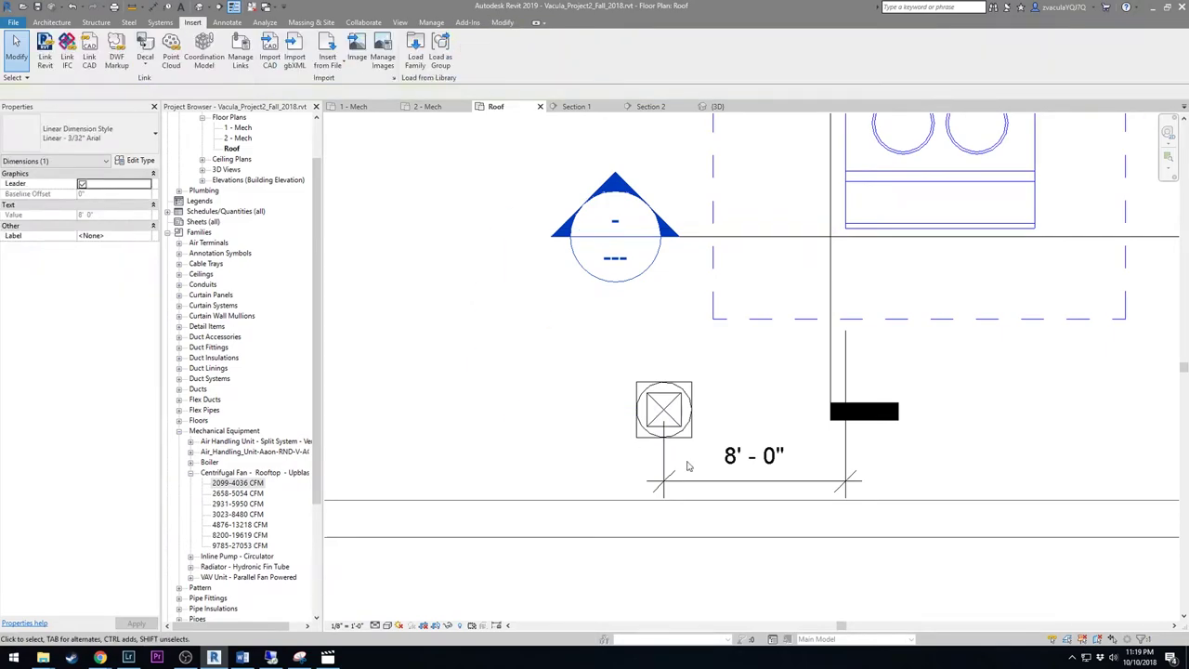
pyautogui.click(757, 483)
pyautogui.press('Delete')
pyautogui.scroll(-2, 601, 410)
pyautogui.click(620, 405)
pyautogui.press('Escape')
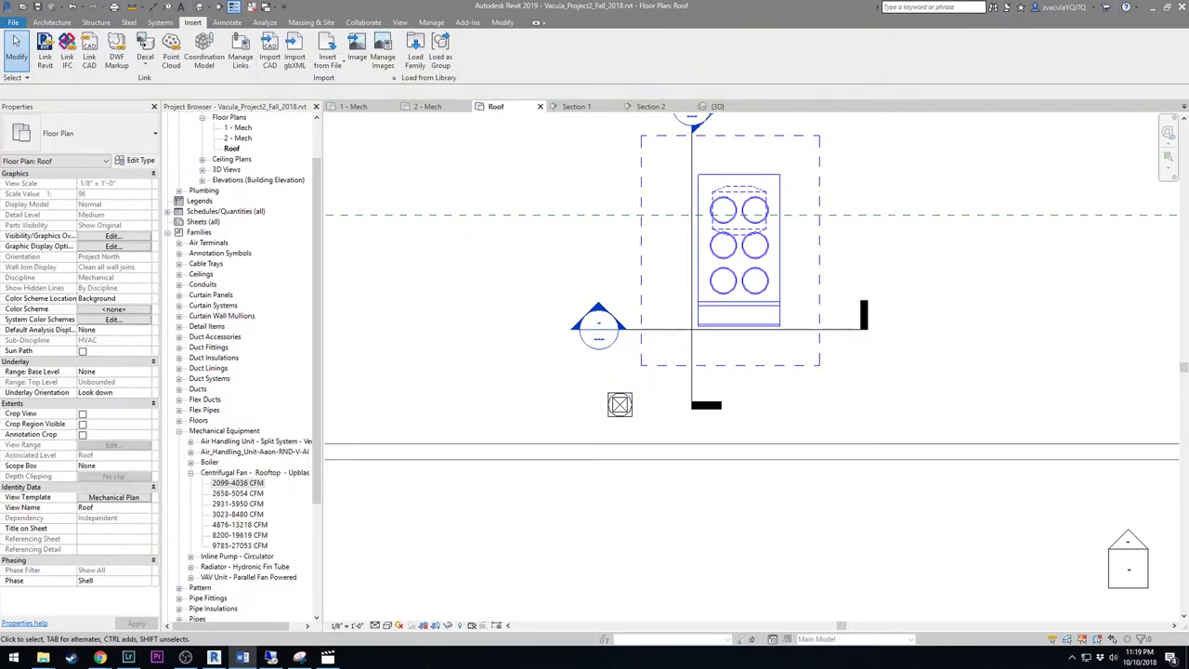
# In the 2 - Mech plan, load the Titus_DTQS-EH_Size 4-277V-1PH-10in family and select its type among the mechanical equipment families
pyautogui.doubleClick(237, 138)
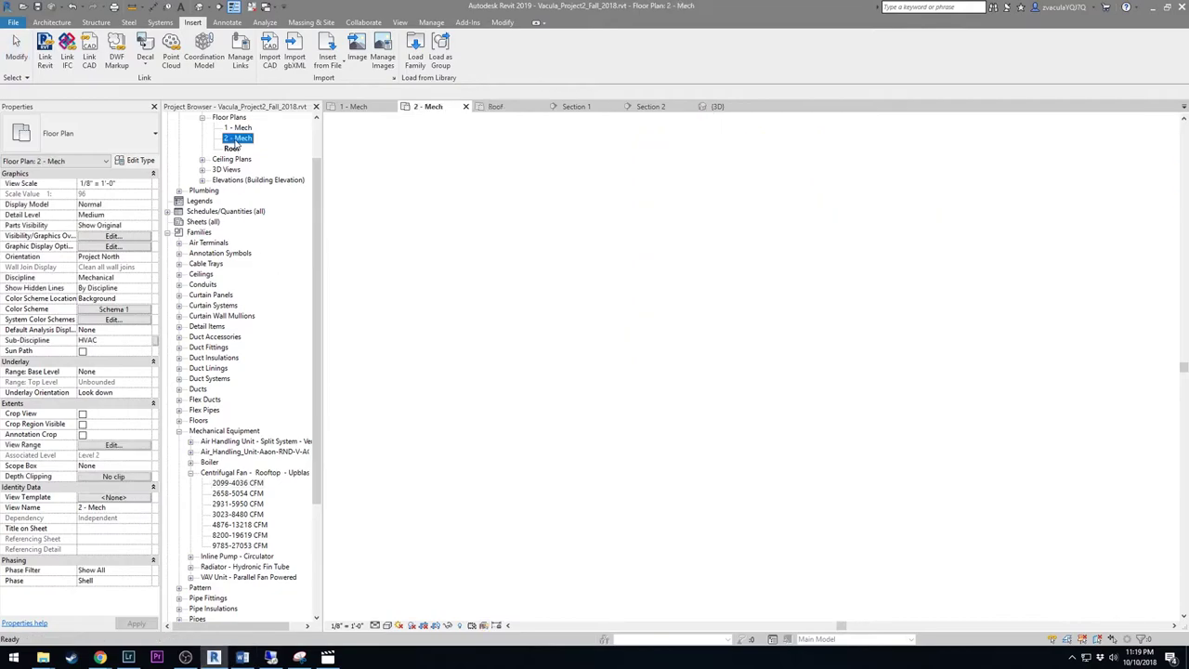
pyautogui.moveTo(530, 281); pyautogui.dragTo(558, 309, button='middle')
pyautogui.scroll(-1, 558, 310)
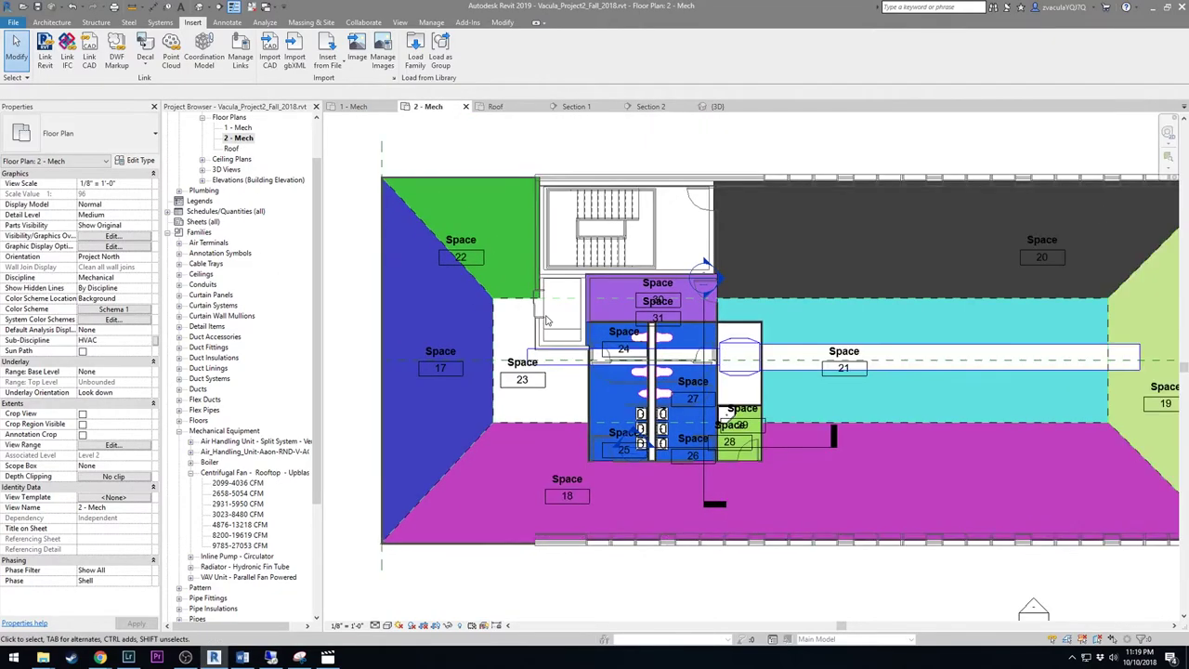
pyautogui.click(418, 56)
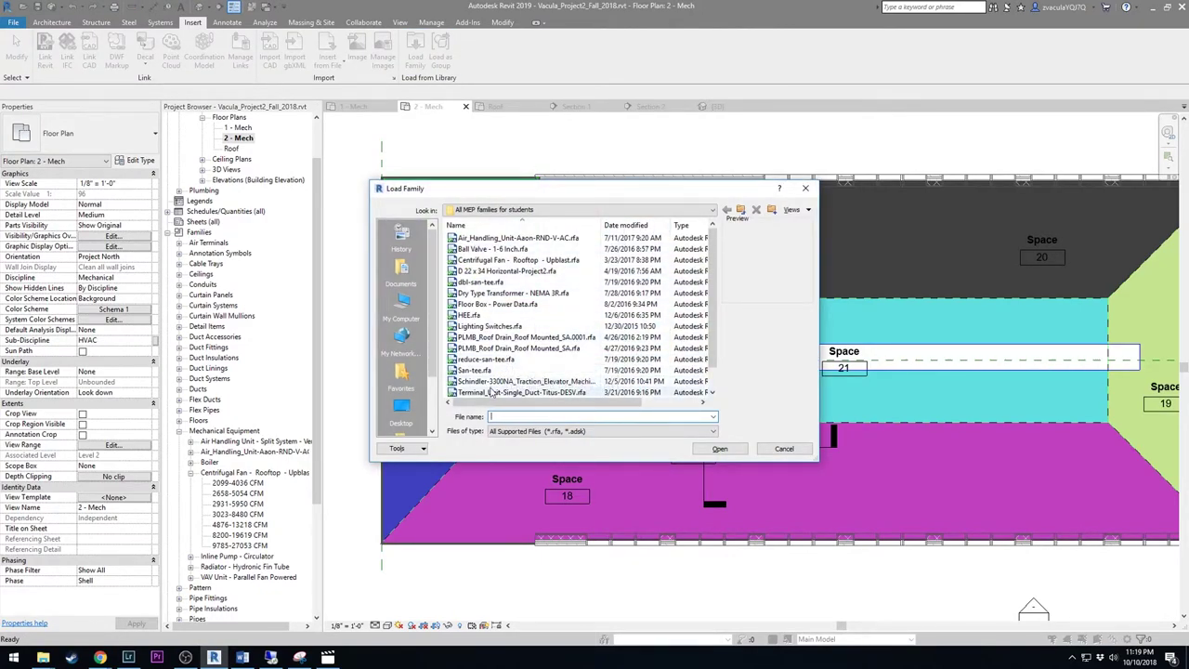
pyautogui.click(492, 392)
pyautogui.scroll(-1, 491, 390)
pyautogui.click(491, 383)
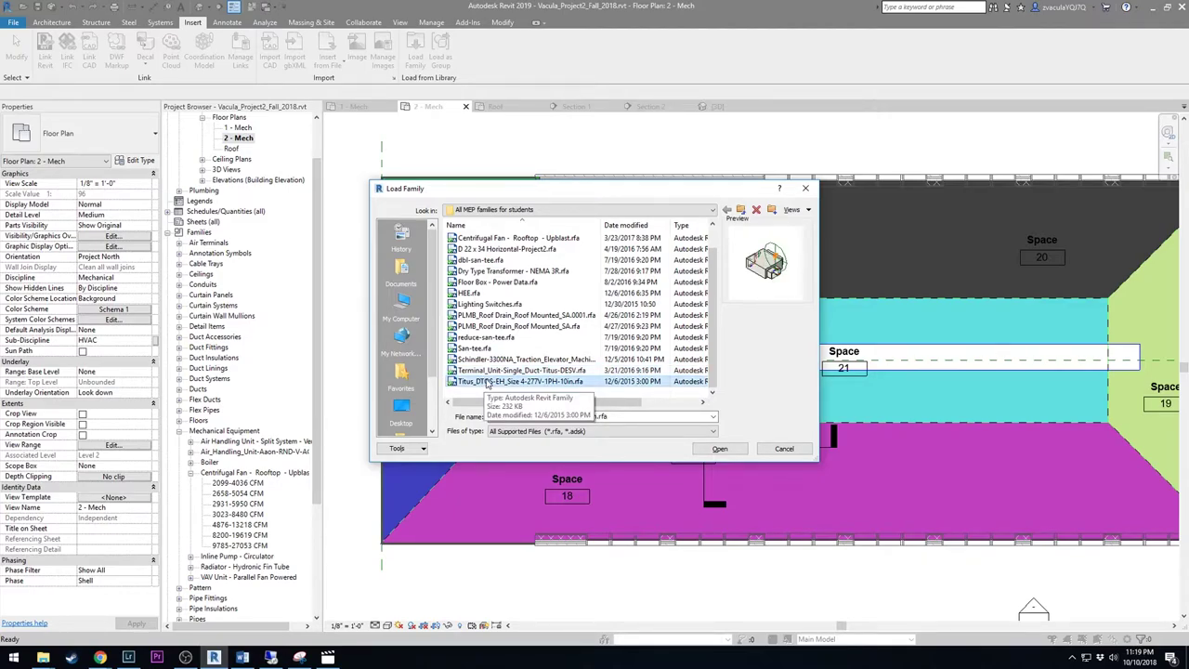
pyautogui.doubleClick(487, 383)
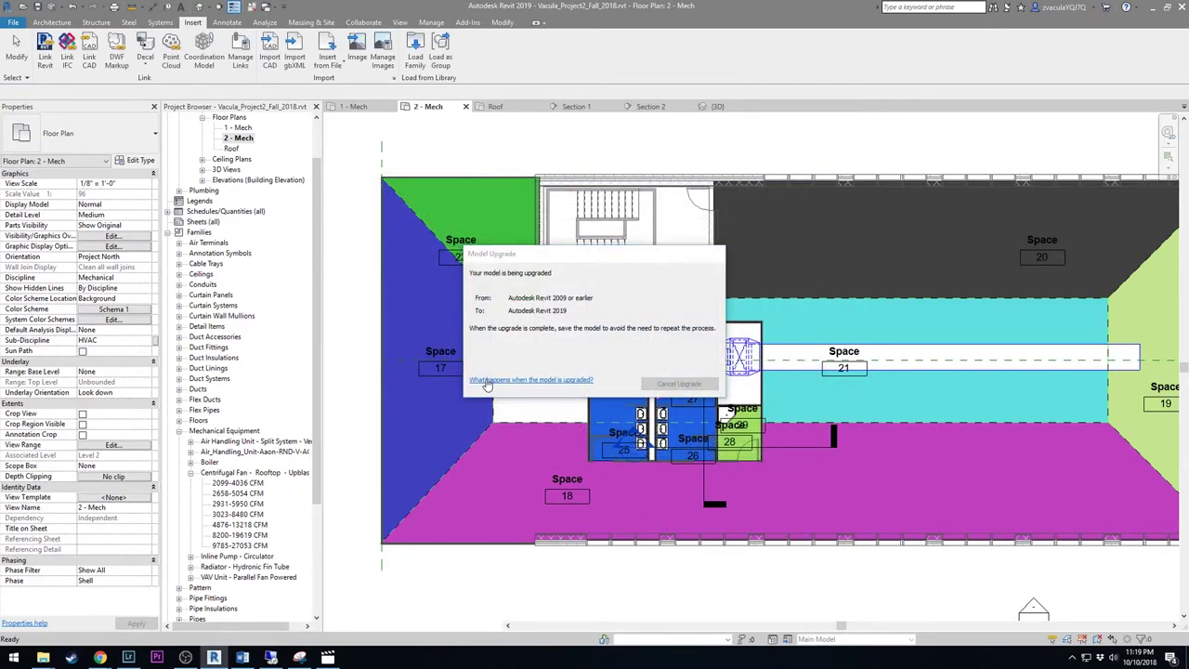
pyautogui.click(228, 579)
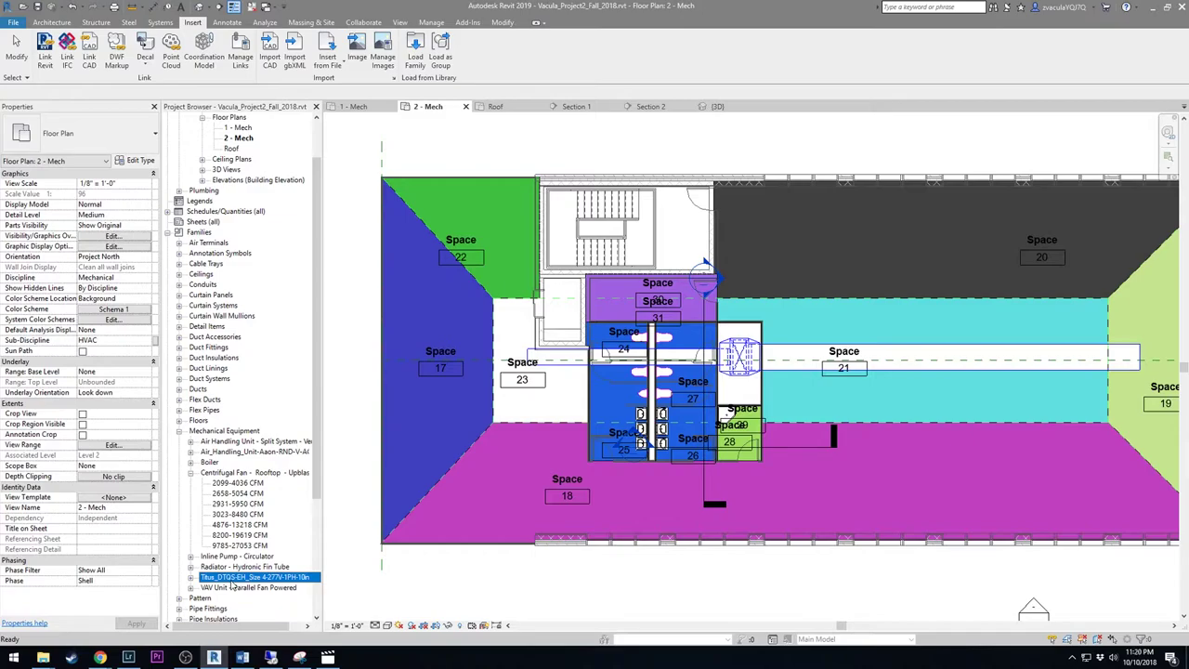
pyautogui.doubleClick(234, 577)
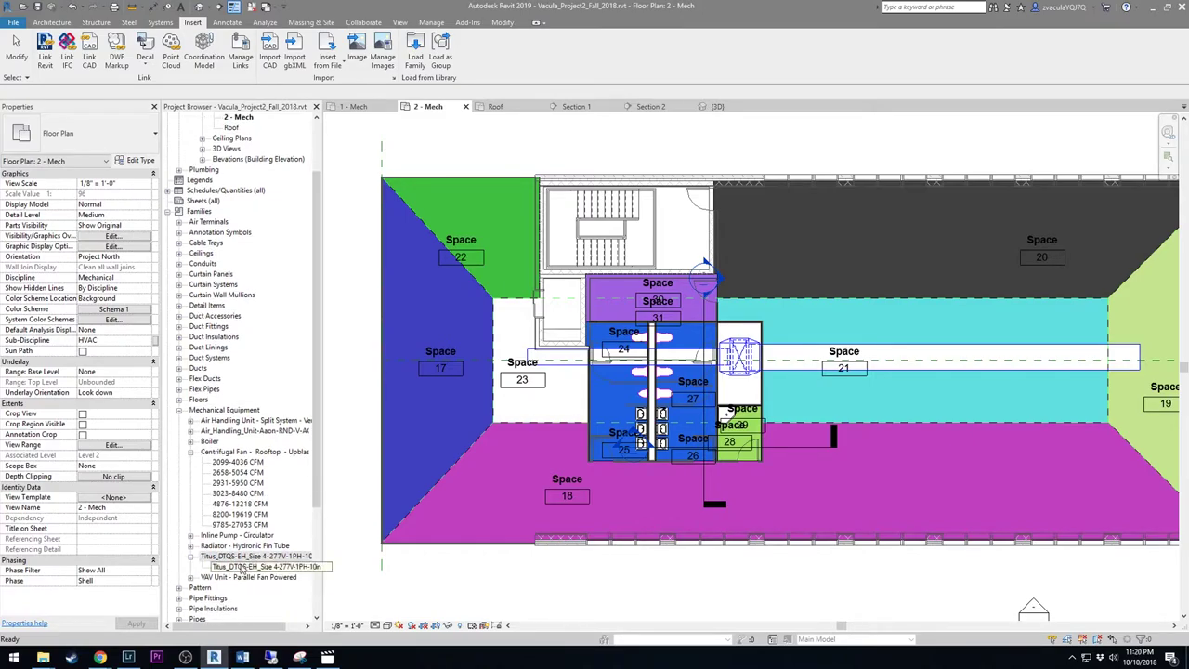
pyautogui.click(243, 566)
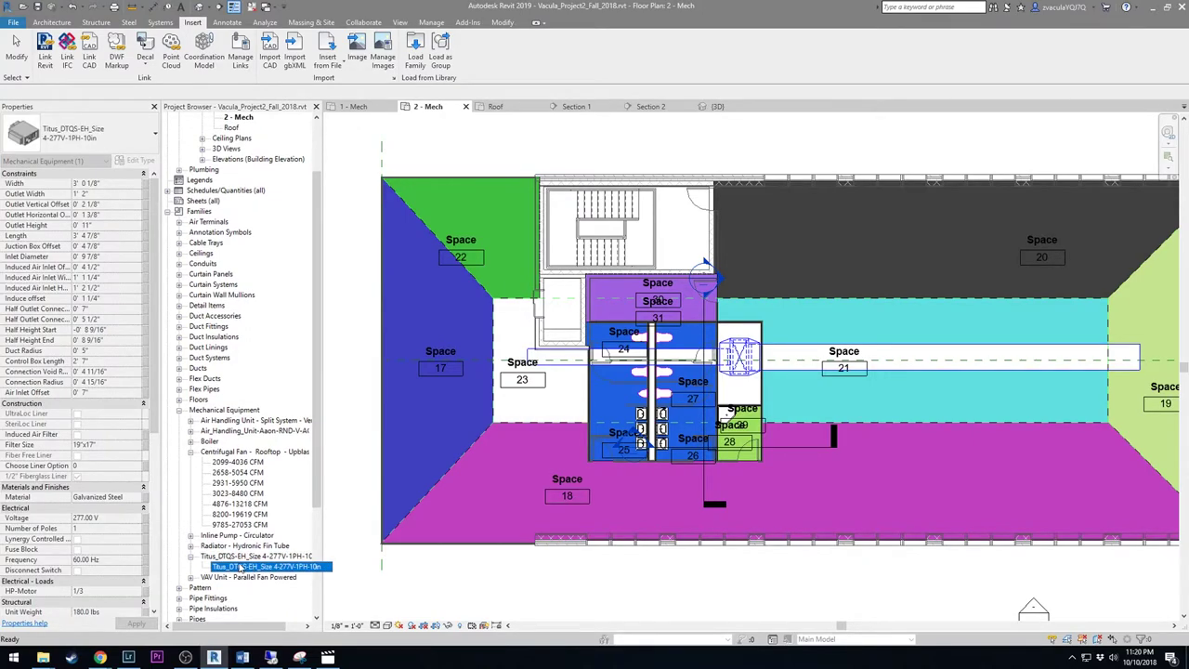
pyautogui.scroll(-1, 243, 569)
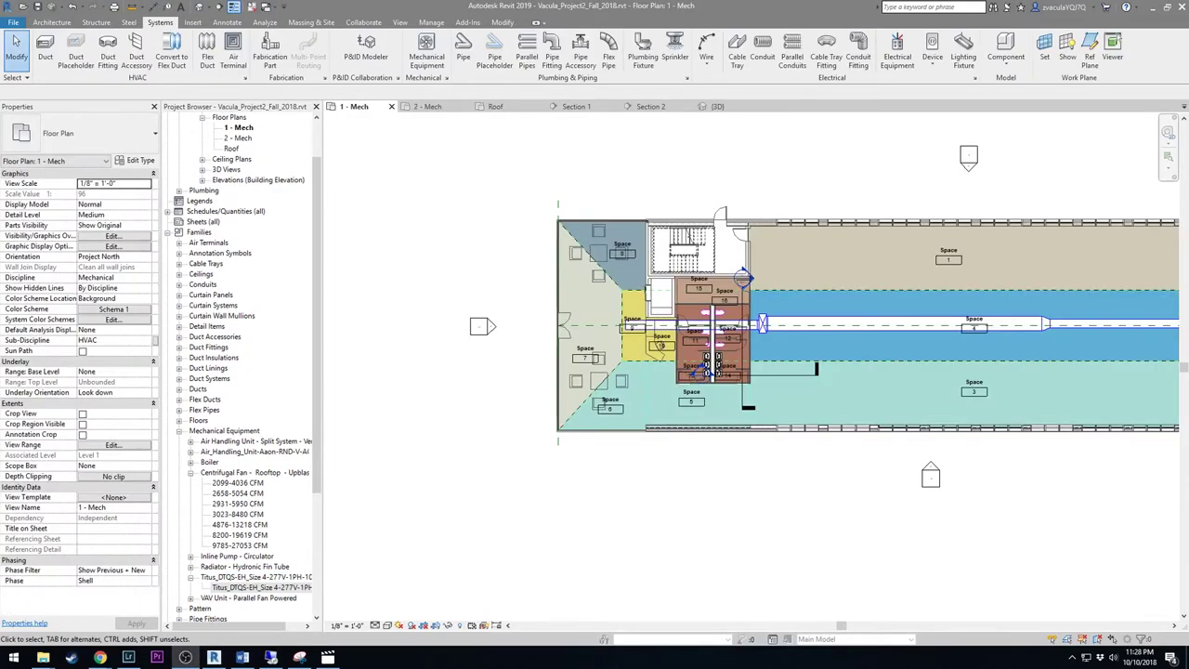
# In the 1 - Mech plan, place a Titus_DTQS-EH_Size 4-277V-1PH-10in unit in Space 7 at a 12' offset, rotated with its inlets facing Space 9
pyautogui.click(264, 589)
pyautogui.scroll(-3, 212, 442)
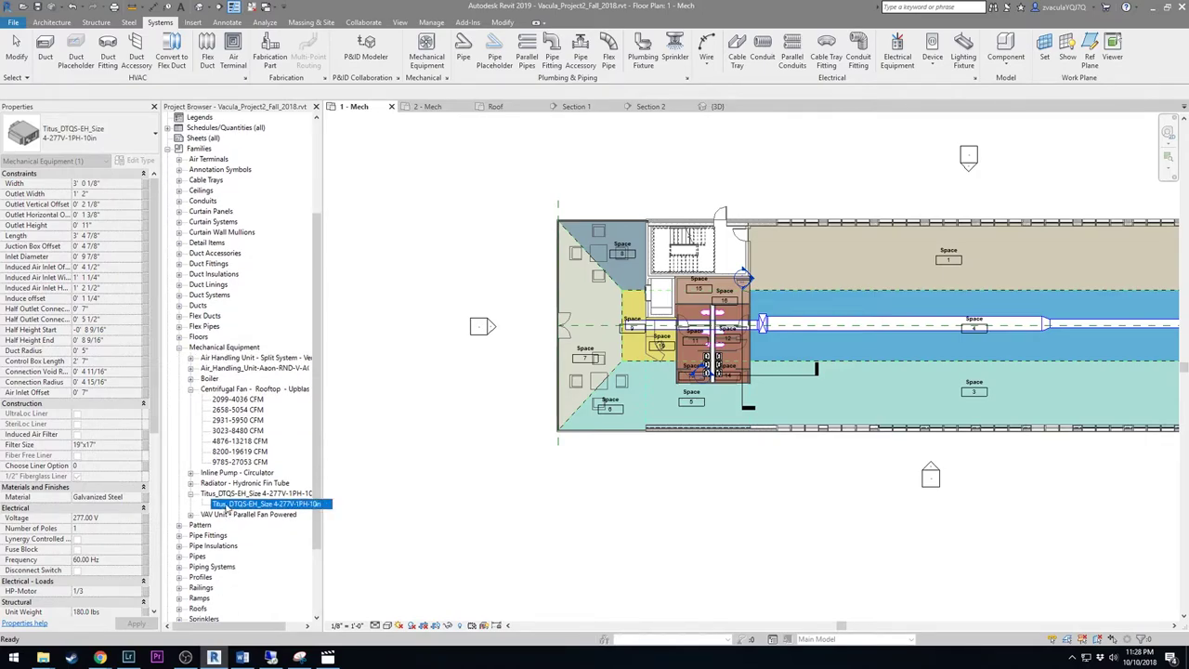
pyautogui.moveTo(601, 354); pyautogui.dragTo(598, 340)
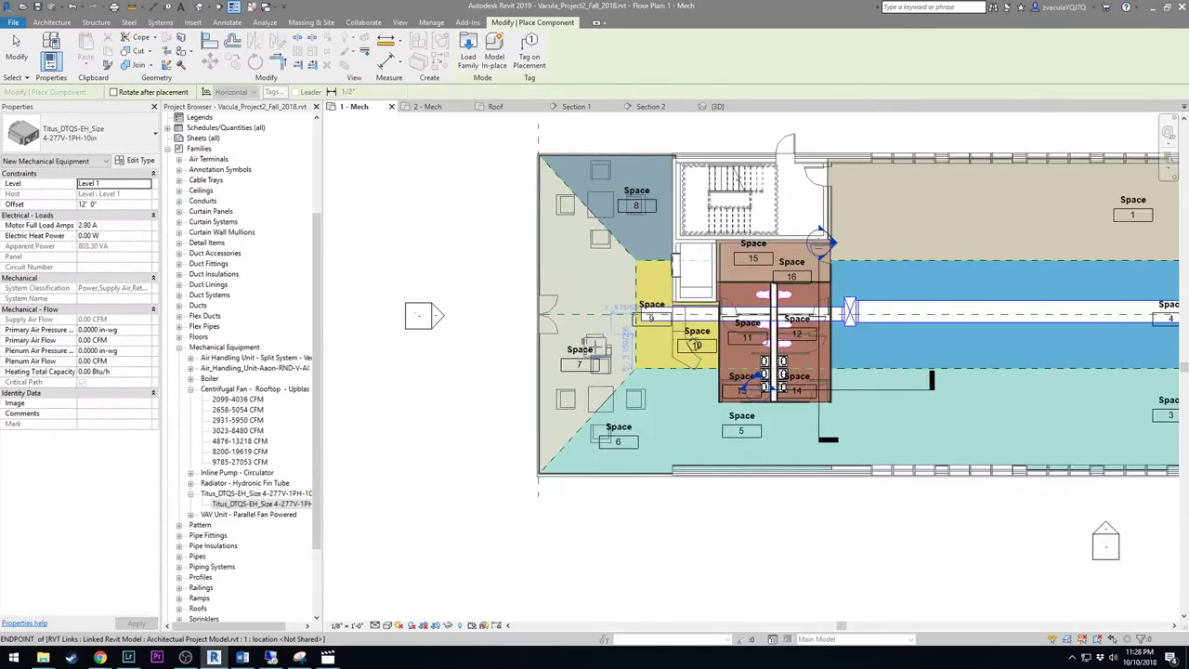
pyautogui.scroll(4, 598, 338)
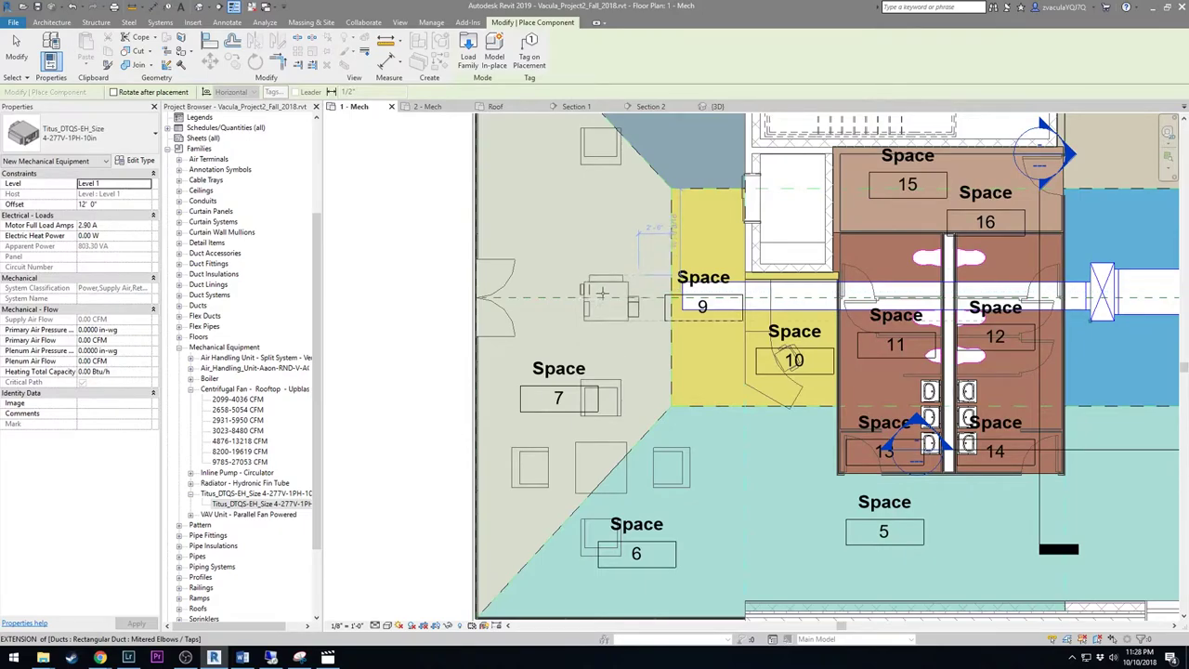
pyautogui.press('space')
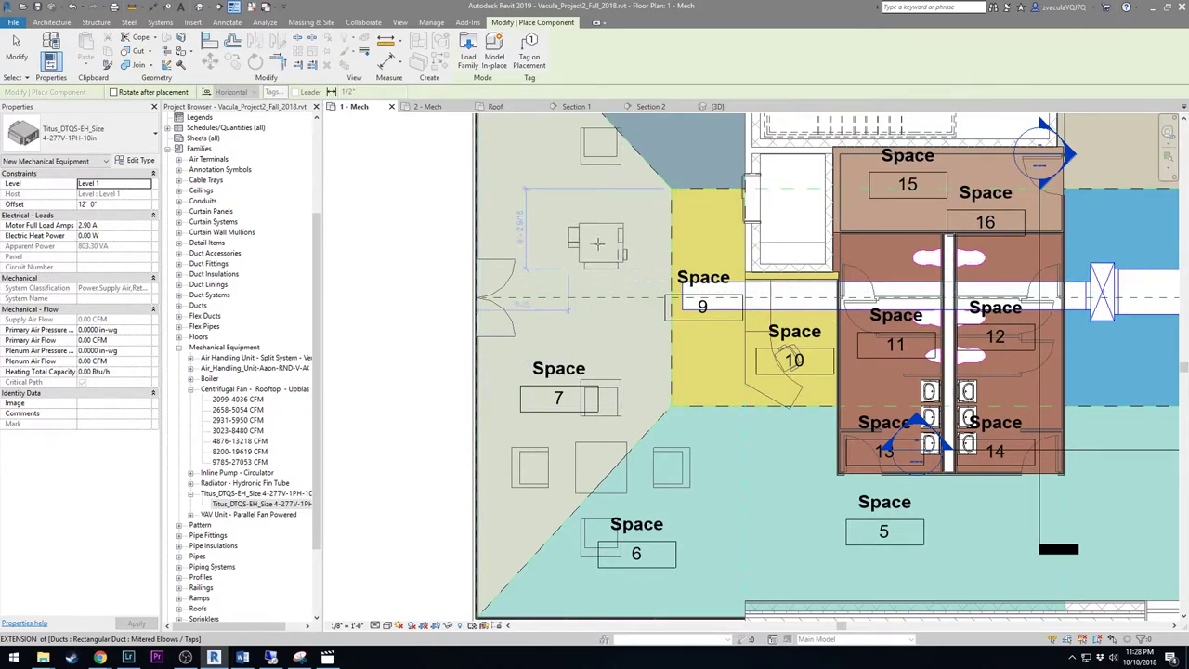
pyautogui.scroll(4, 577, 240)
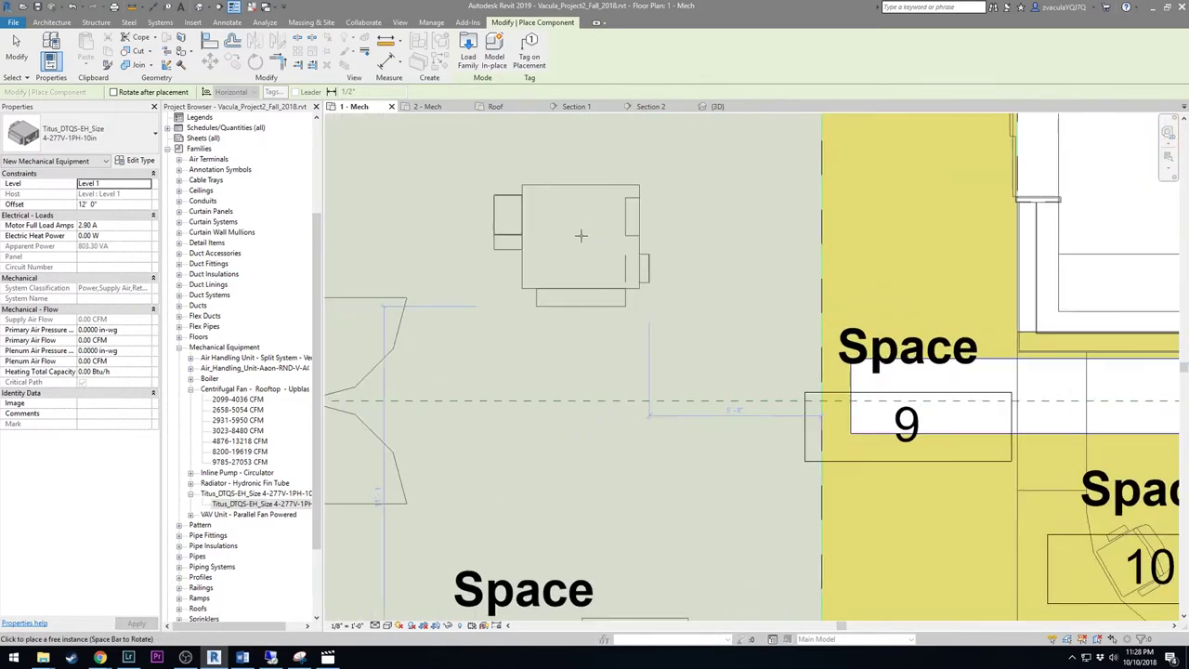
pyautogui.click(580, 244)
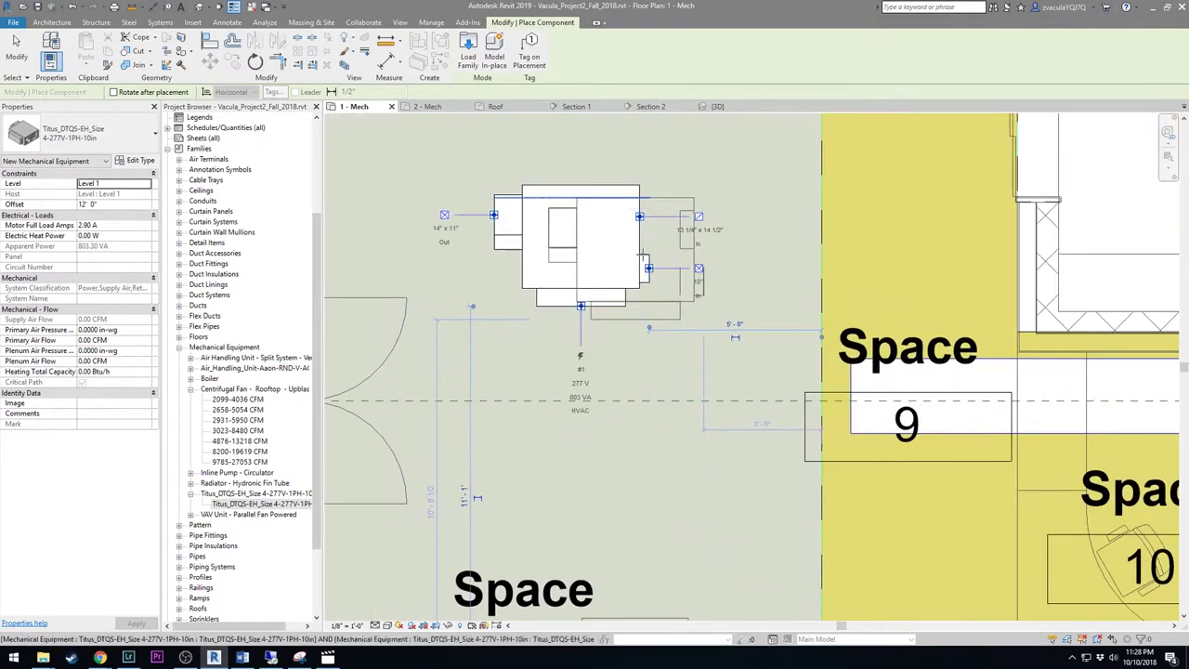
# Place a matching Titus_DTQS-EH_Size 4-277V-1PH-10in unit in Space 1 near the stairwell at a 12' offset, with its inlets facing Space 4
pyautogui.press('Escape')
pyautogui.press('Escape')
pyautogui.click(640, 267)
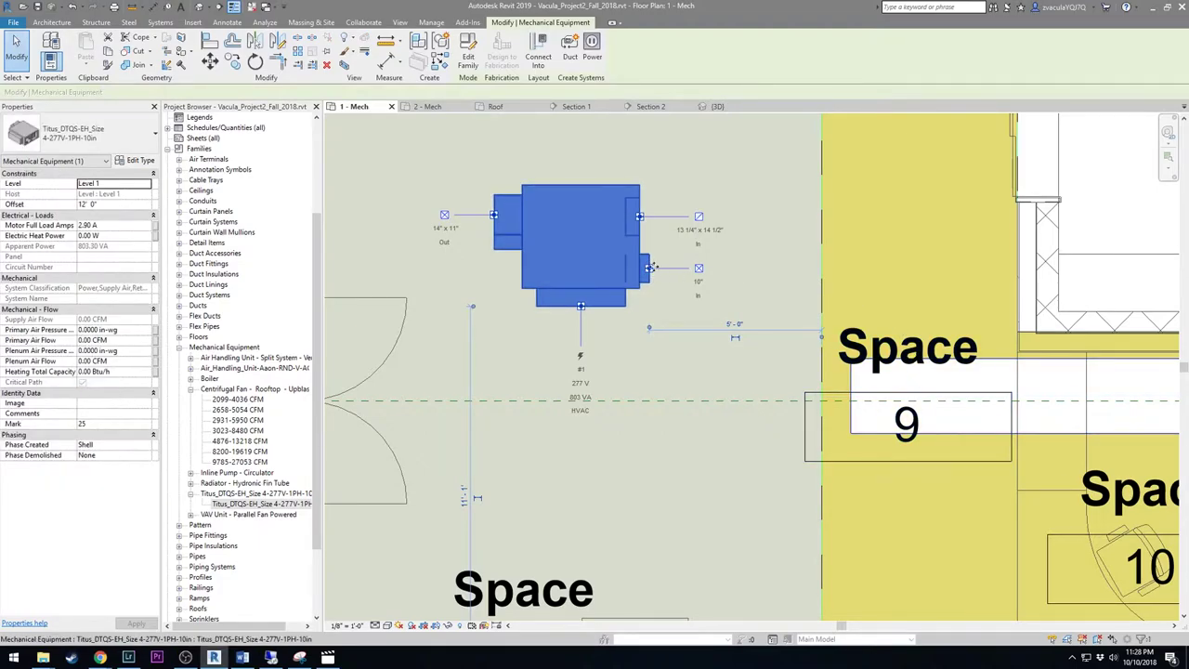
pyautogui.scroll(-2, 648, 266)
pyautogui.press('c')
pyautogui.press('s')
pyautogui.click(110, 204)
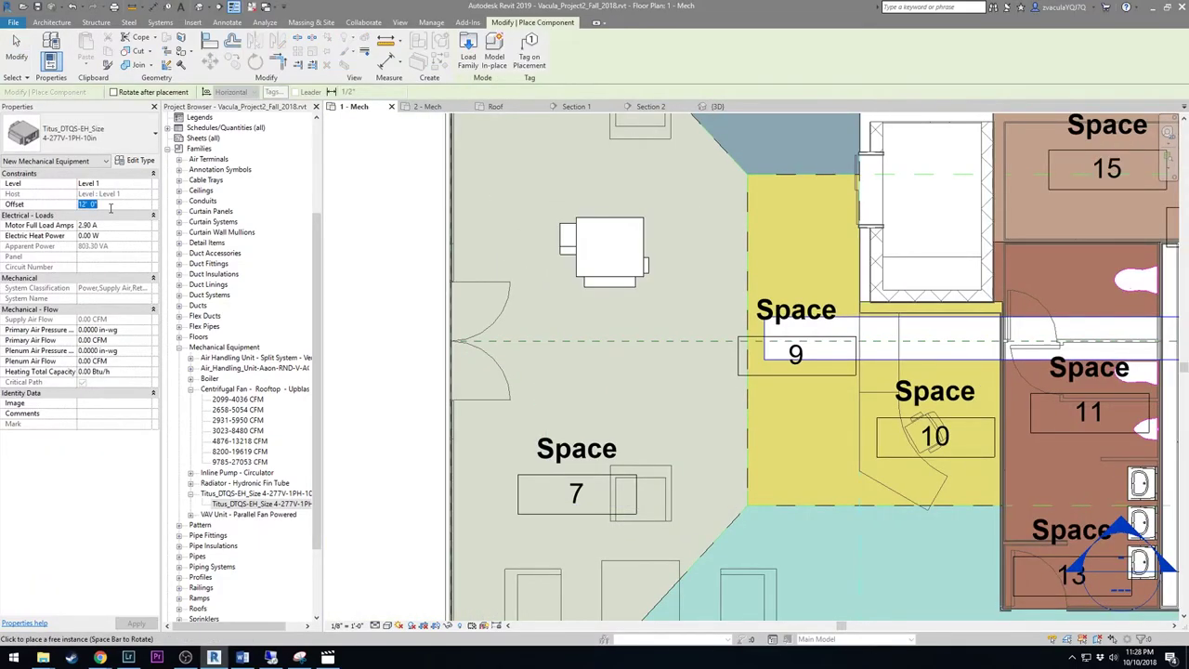
pyautogui.scroll(-2, 531, 286)
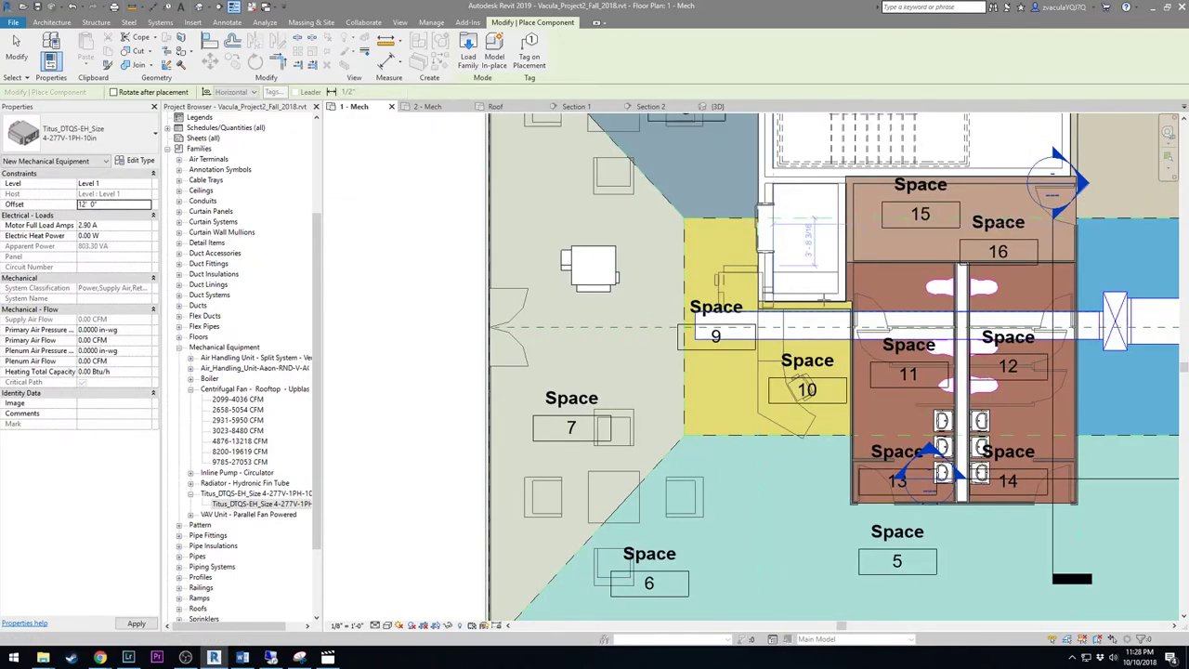
pyautogui.moveTo(1068, 279); pyautogui.dragTo(582, 310, button='middle')
pyautogui.scroll(-1, 693, 188)
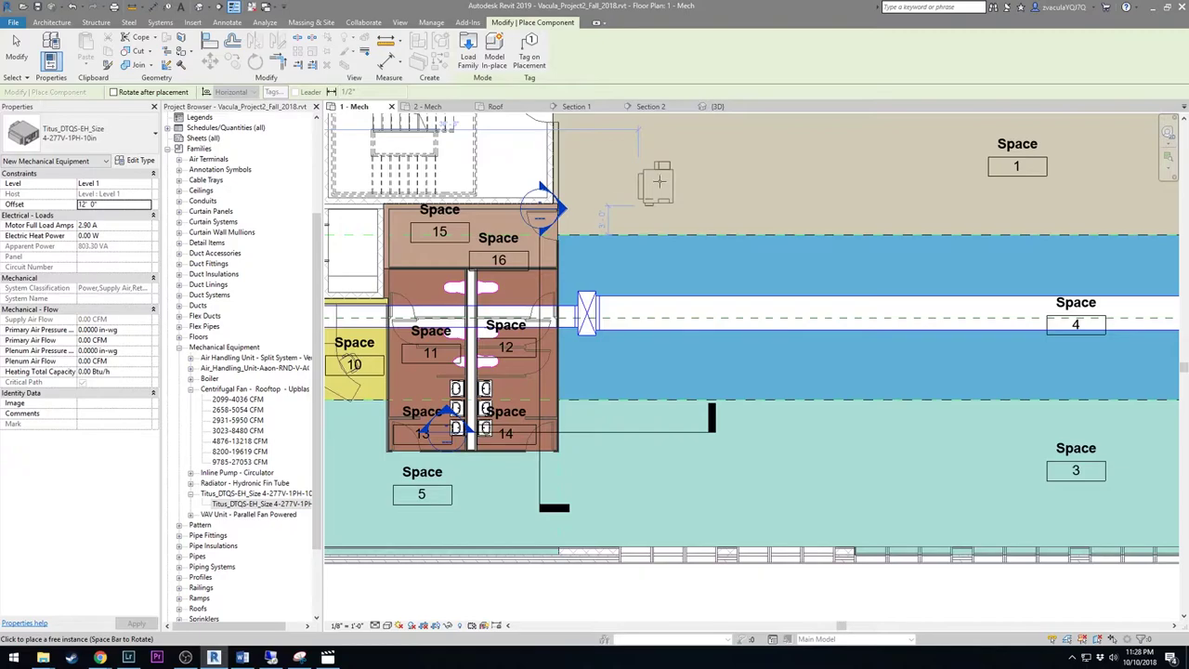
pyautogui.scroll(-1, 659, 183)
pyautogui.scroll(-1, 667, 183)
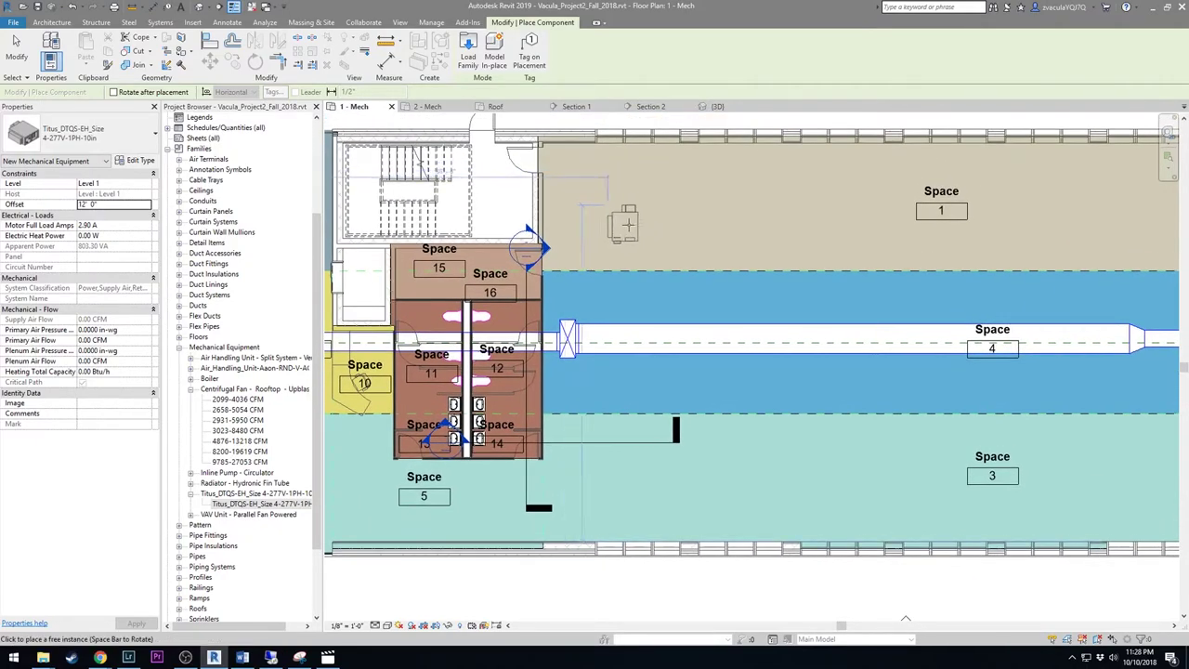
pyautogui.scroll(-1, 678, 214)
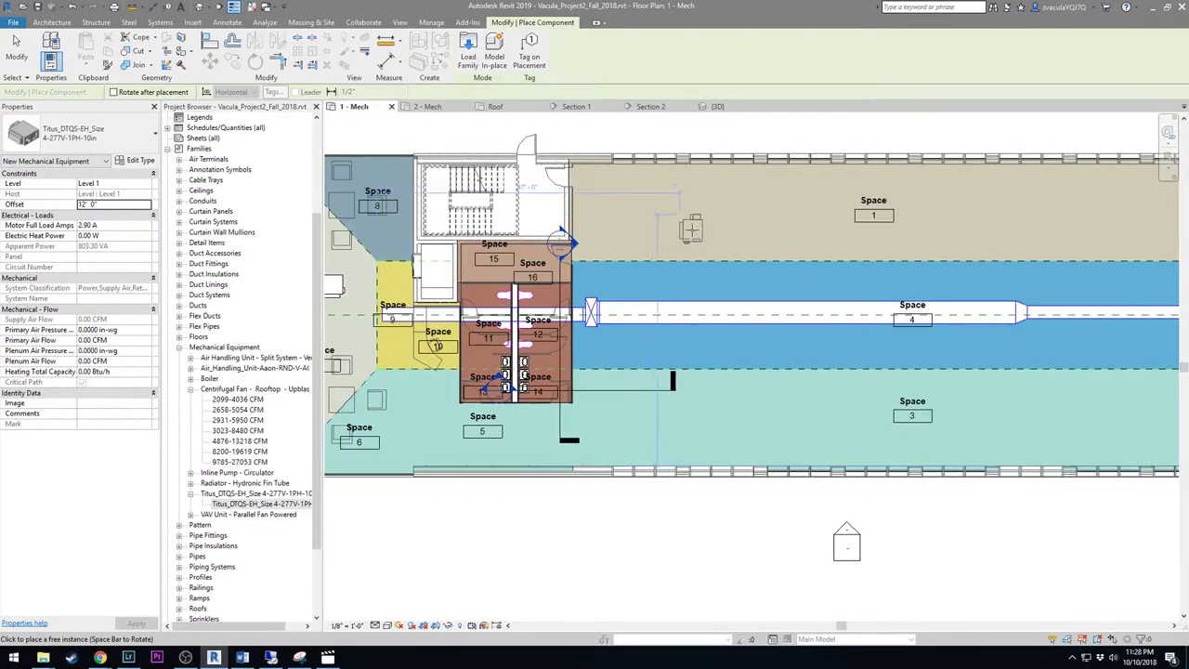
pyautogui.click(708, 228)
# Place matching Titus units at the east end of Space 1, in Space 2, and at two spots in Space 3 aligned with the Space 1 units
pyautogui.moveTo(893, 238); pyautogui.dragTo(551, 211, button='middle')
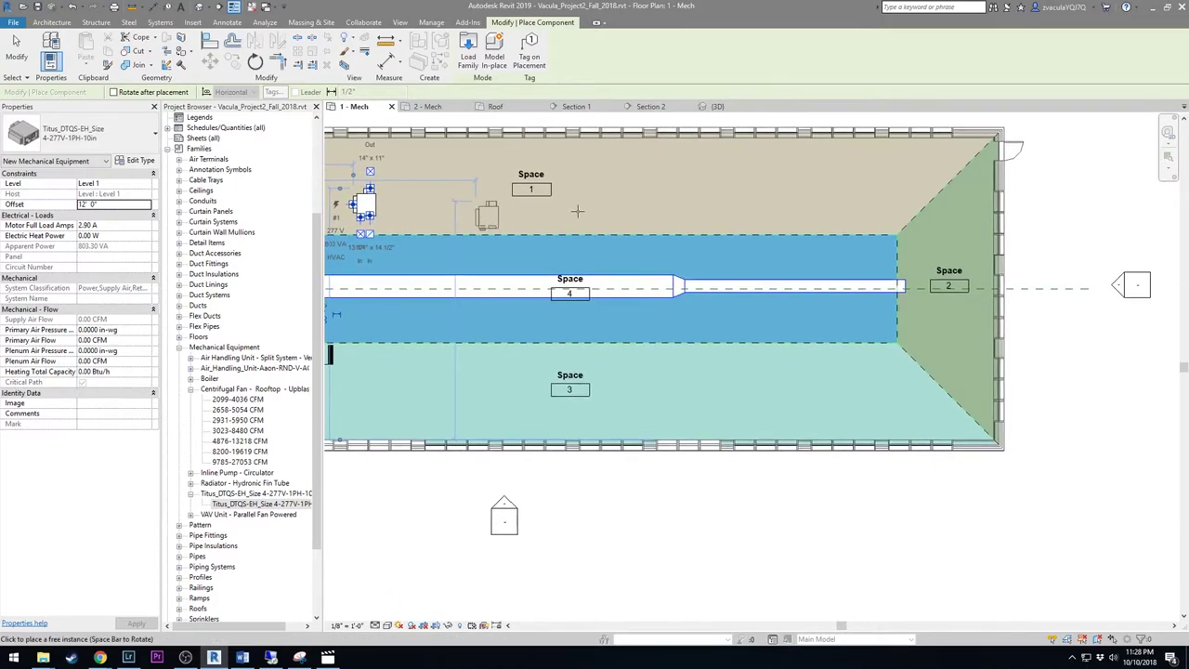
pyautogui.scroll(-1, 767, 204)
pyautogui.click(769, 205)
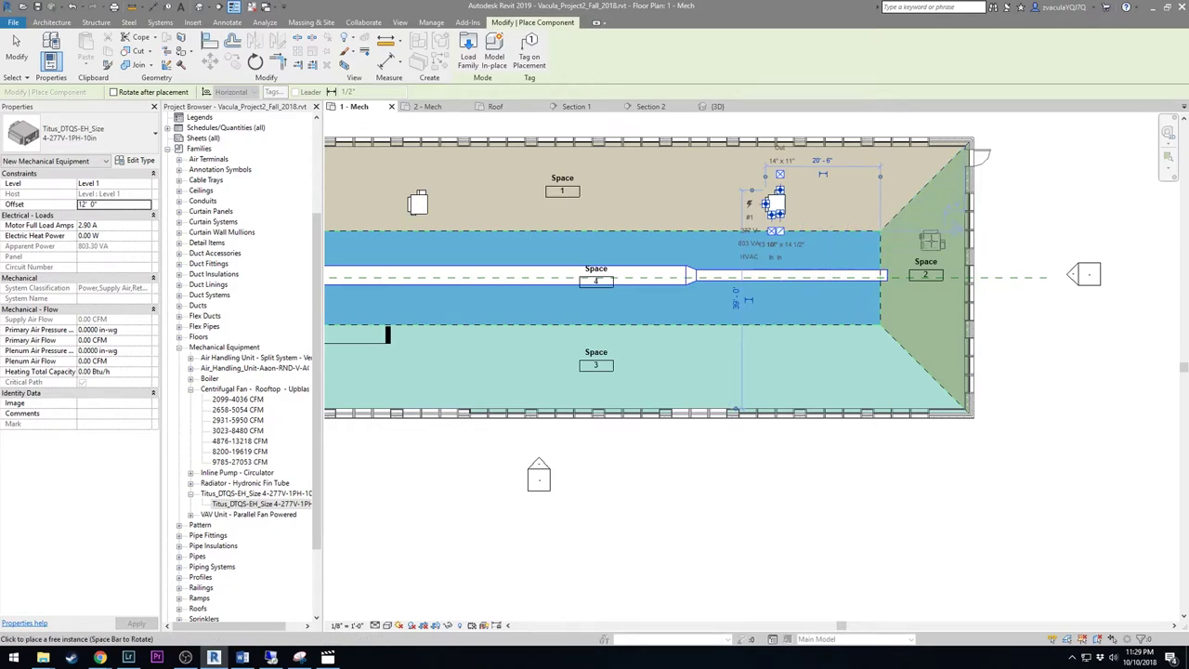
pyautogui.click(932, 240)
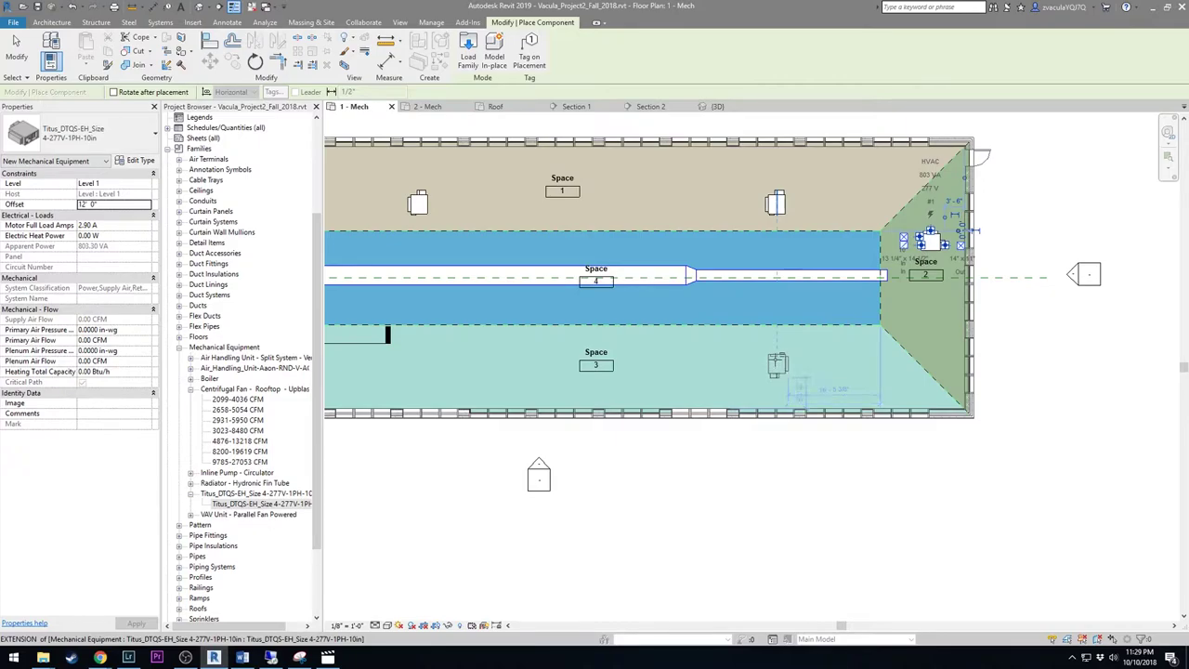
pyautogui.click(777, 360)
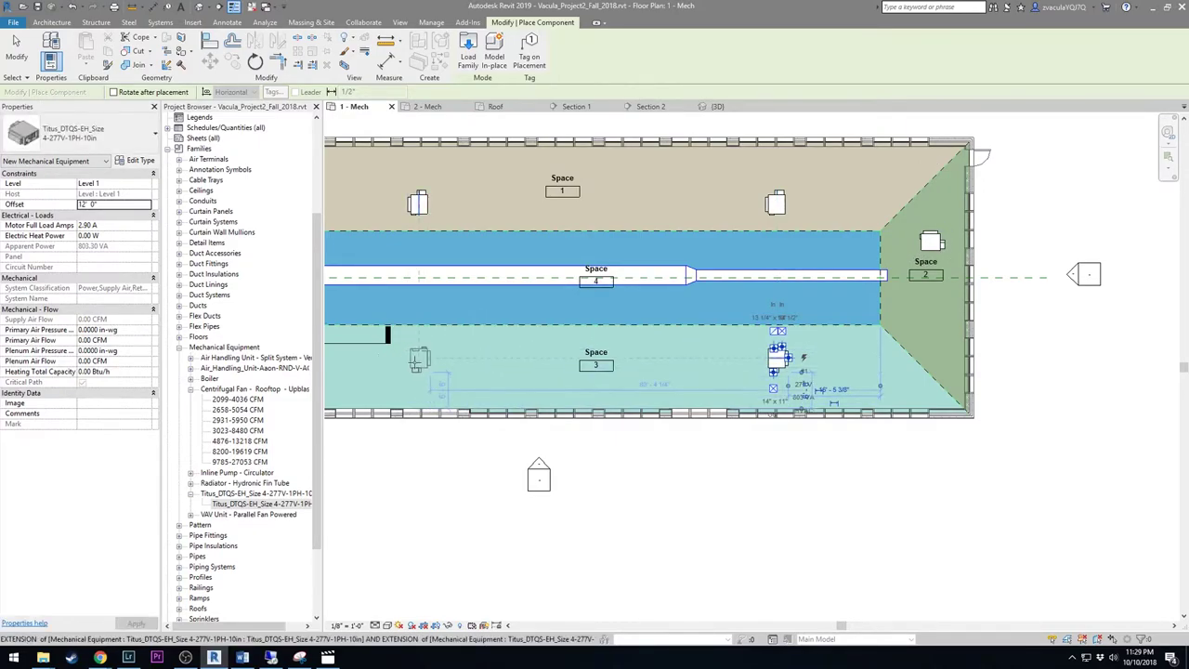
pyautogui.moveTo(411, 345); pyautogui.dragTo(981, 377, button='middle')
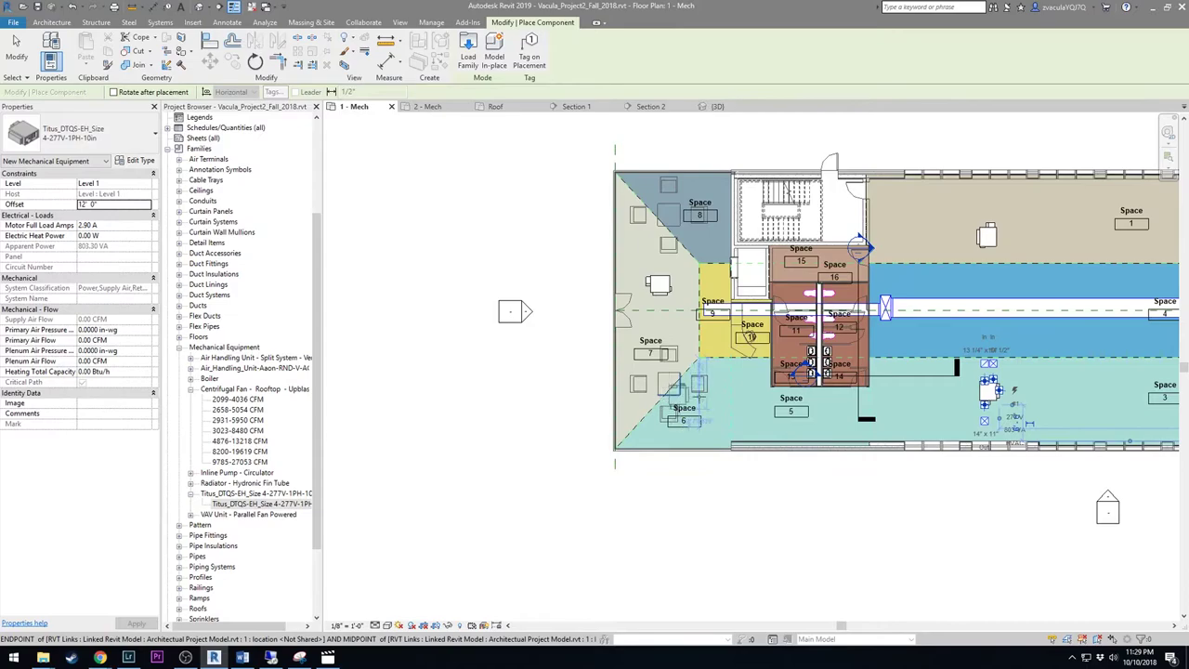
# Place one matching Titus unit near the Space 6 boundary with Space 5 and one in Space 8, with their inlets facing Space 9
pyautogui.scroll(2, 717, 394)
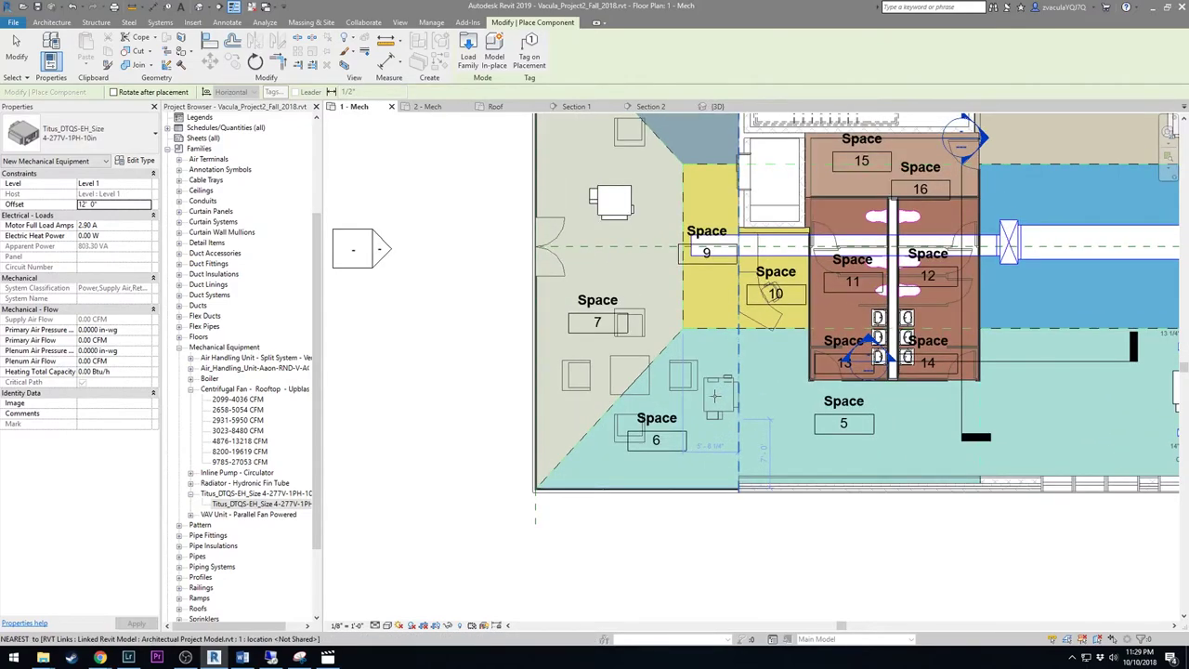
pyautogui.scroll(2, 717, 395)
pyautogui.click(707, 395)
pyautogui.moveTo(707, 395); pyautogui.dragTo(686, 560, button='middle')
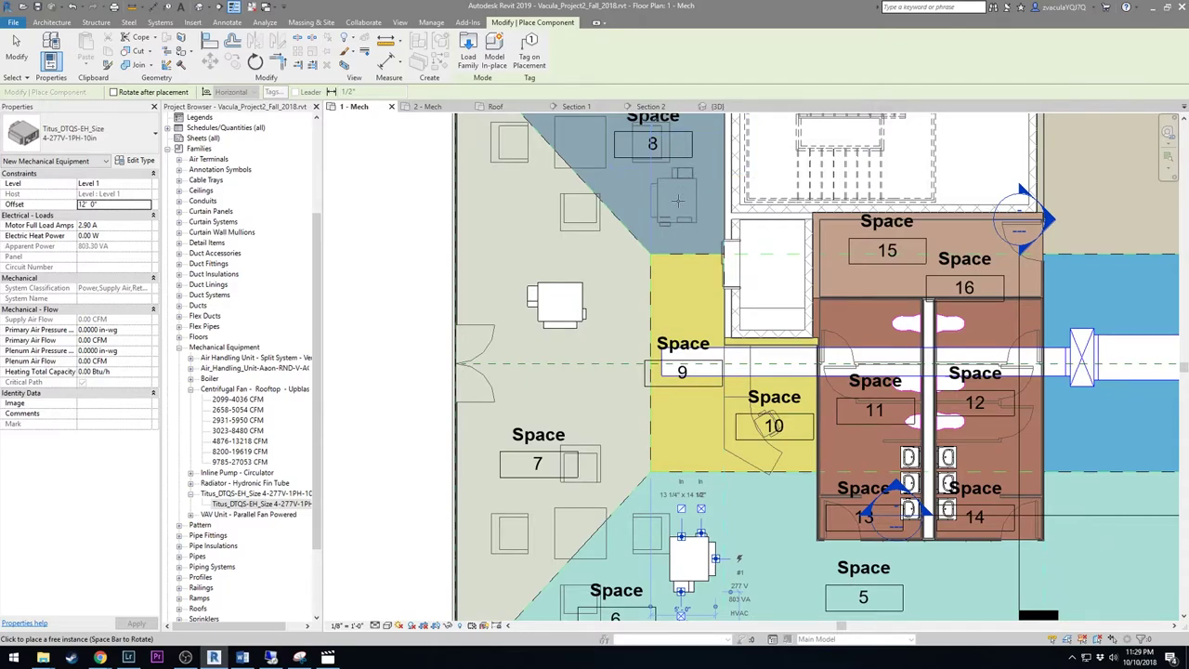
pyautogui.click(678, 200)
pyautogui.press('Escape')
pyautogui.press('Escape')
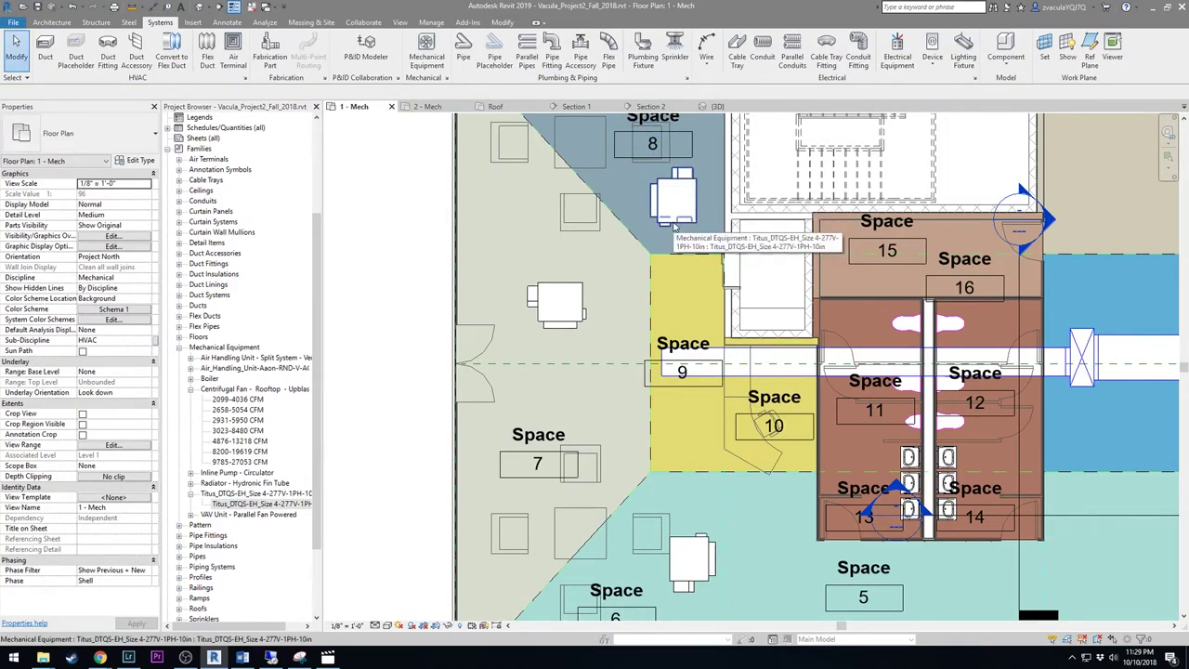
# Start a new duct, dismiss the save reminder, and choose the Round Duct Taps type with a 14" diameter
pyautogui.scroll(-3, 675, 227)
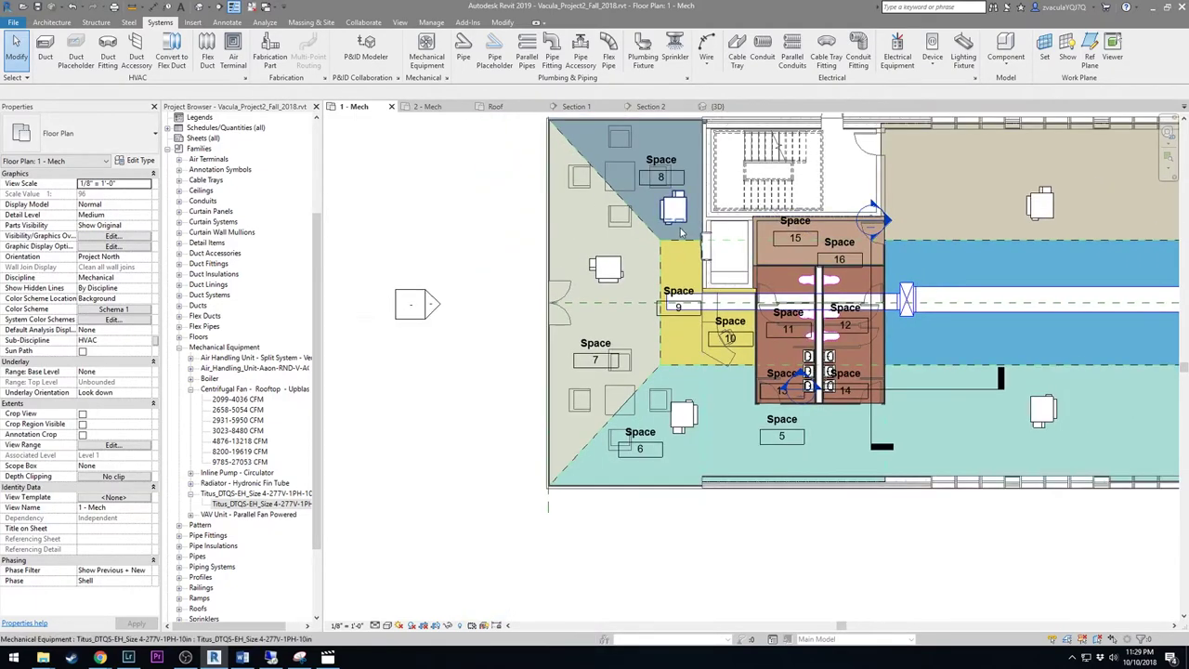
pyautogui.click(681, 232)
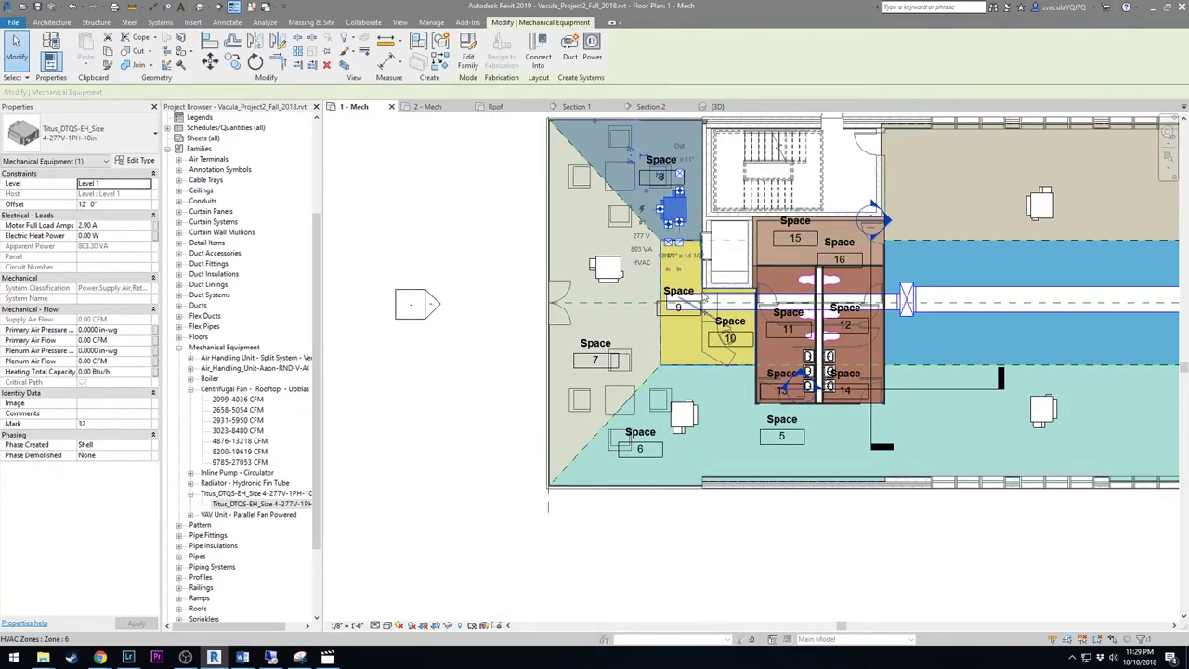
pyautogui.click(734, 301)
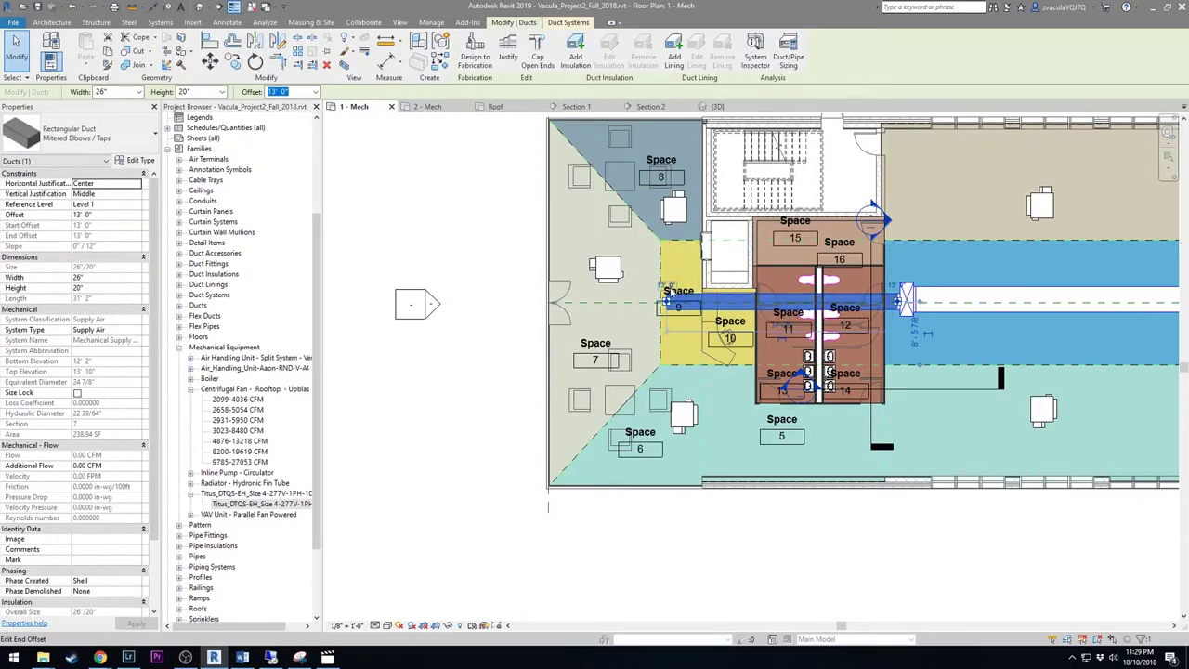
pyautogui.press('Escape')
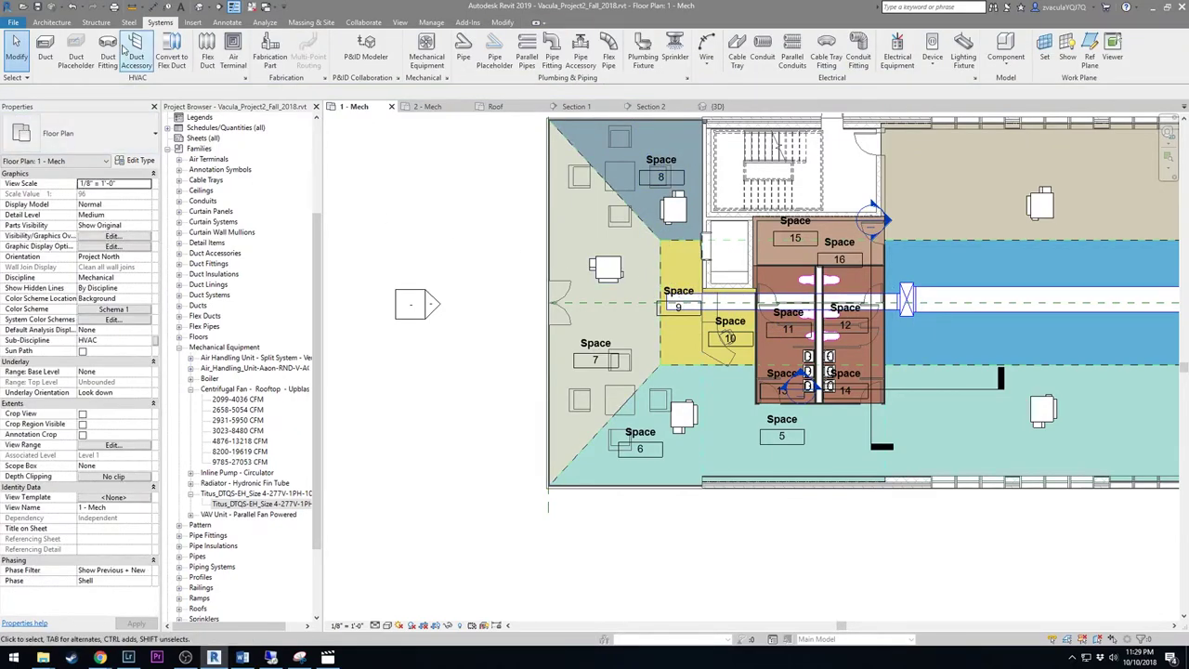
pyautogui.click(50, 56)
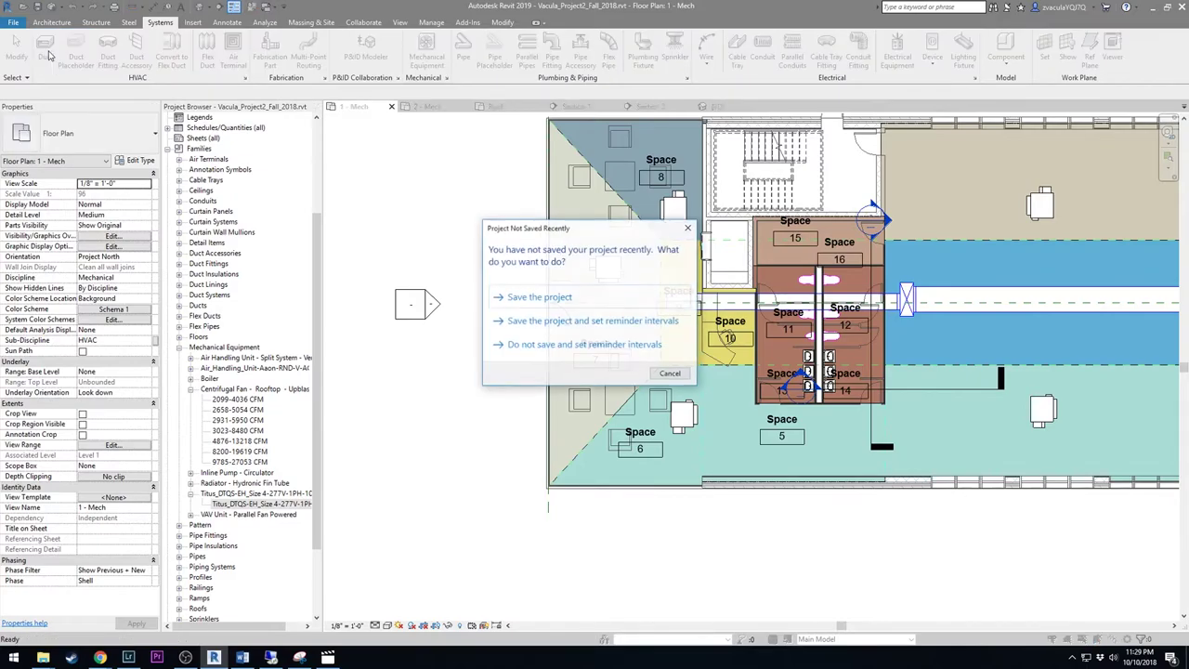
pyautogui.click(687, 229)
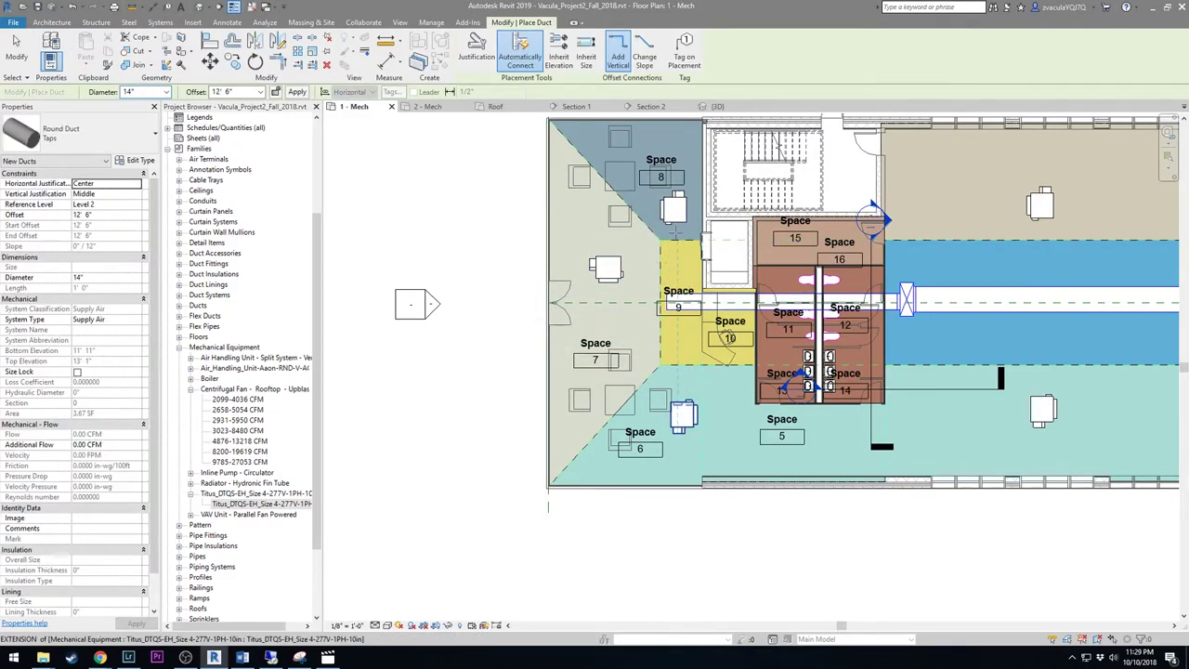
pyautogui.click(73, 130)
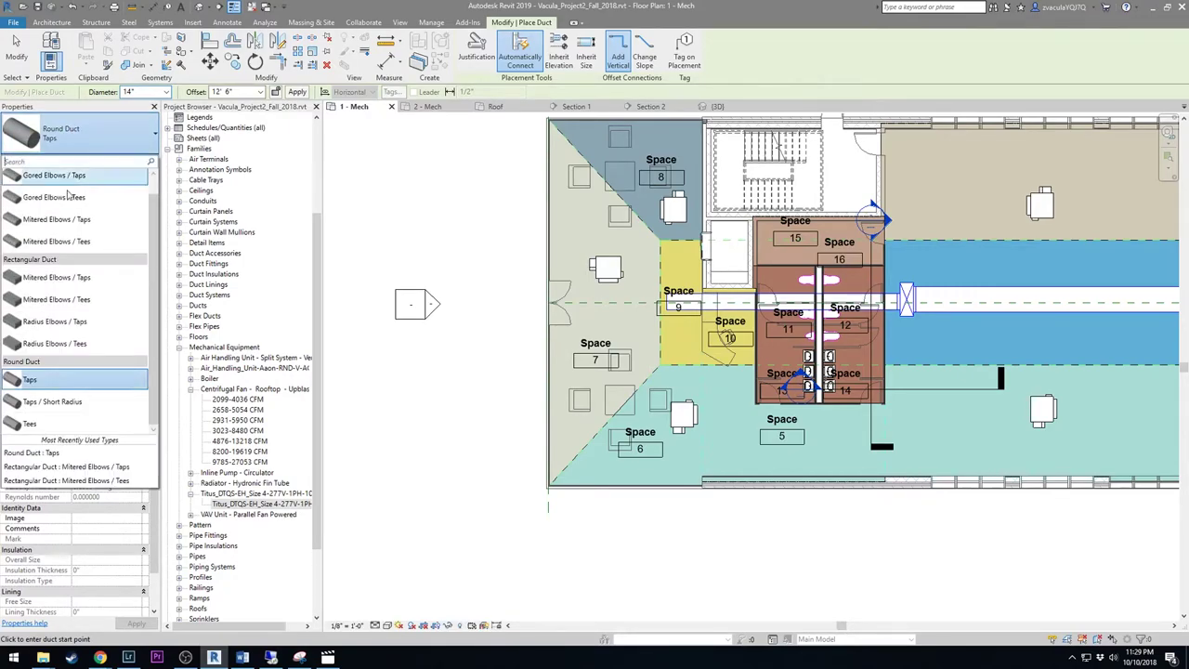
pyautogui.click(47, 381)
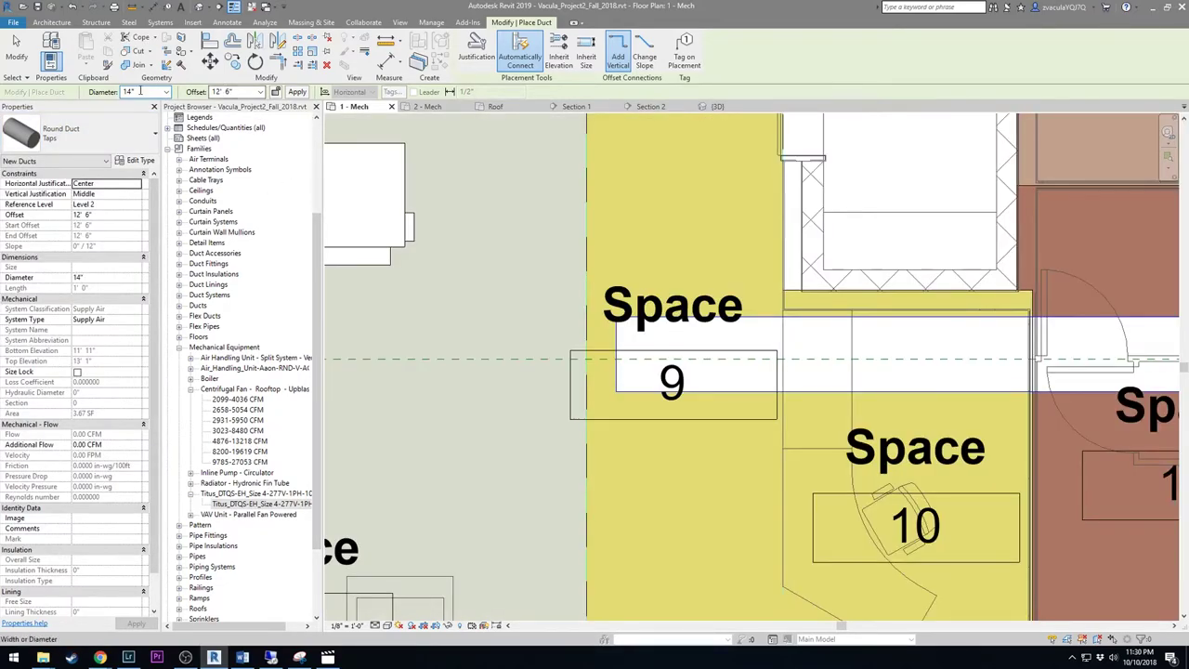
# Set the new round duct's reference level to Level 1 with a 12' 6" offset
pyautogui.press('z')
pyautogui.press('p')
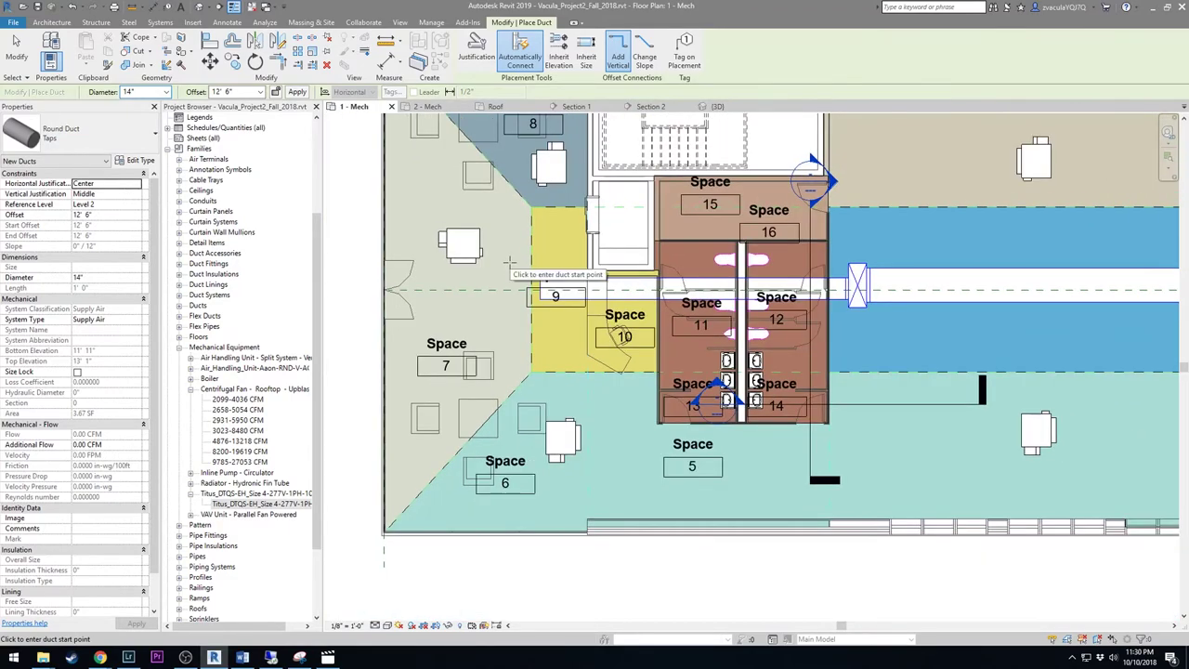
pyautogui.click(117, 205)
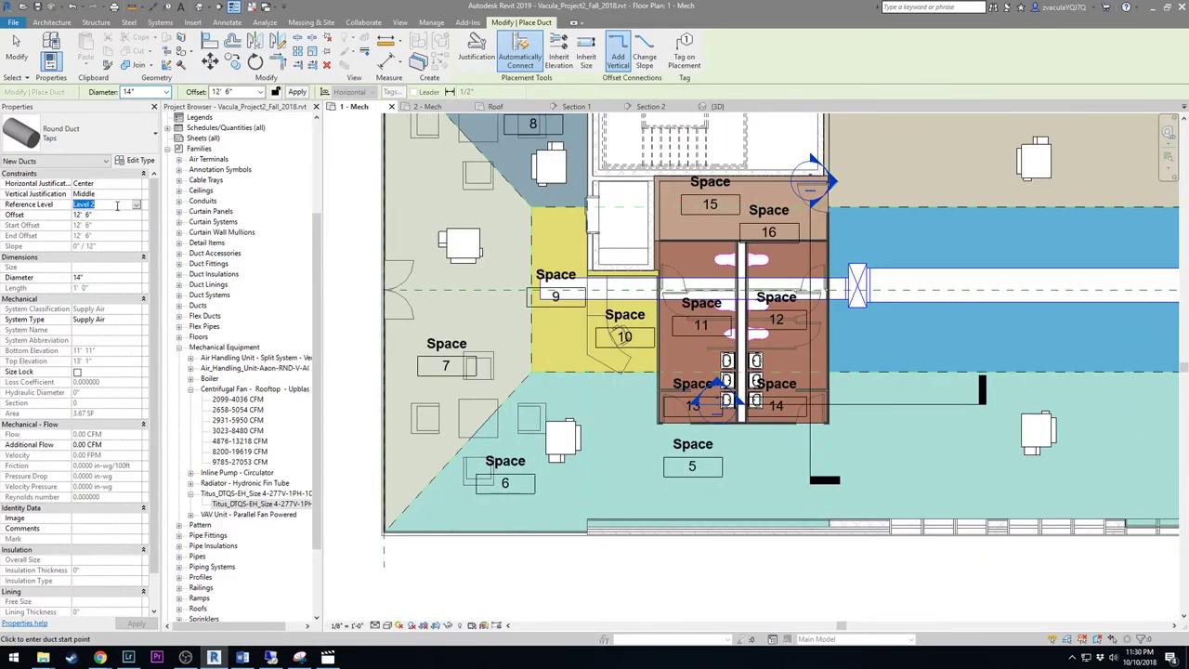
pyautogui.click(136, 205)
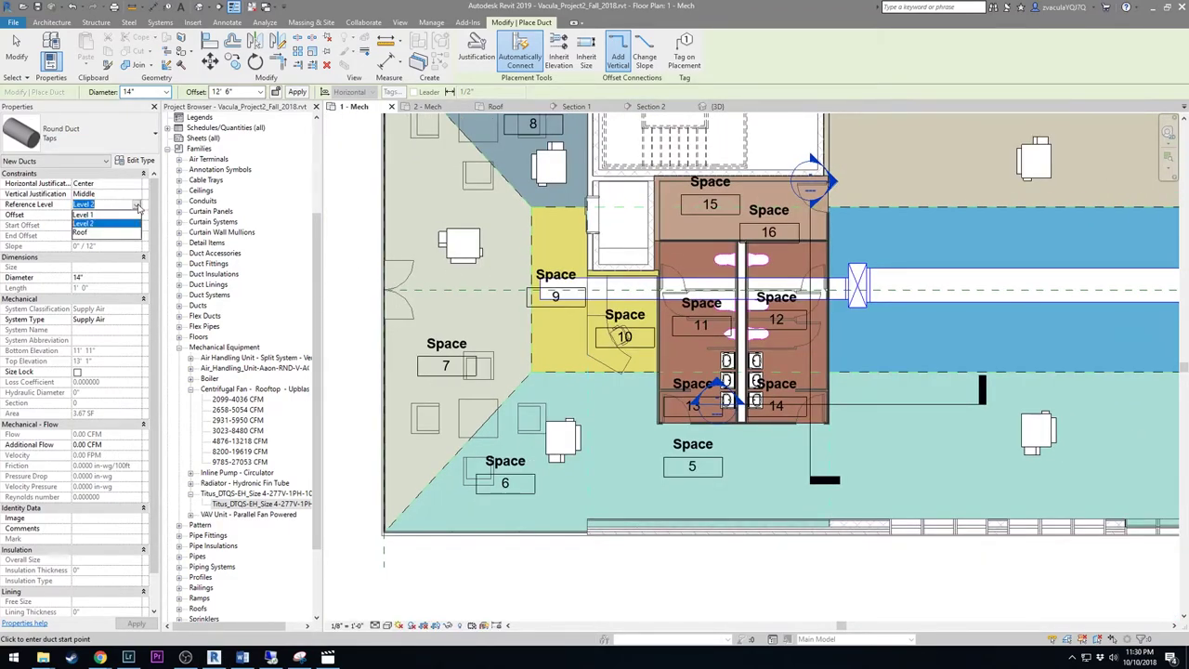
pyautogui.click(111, 214)
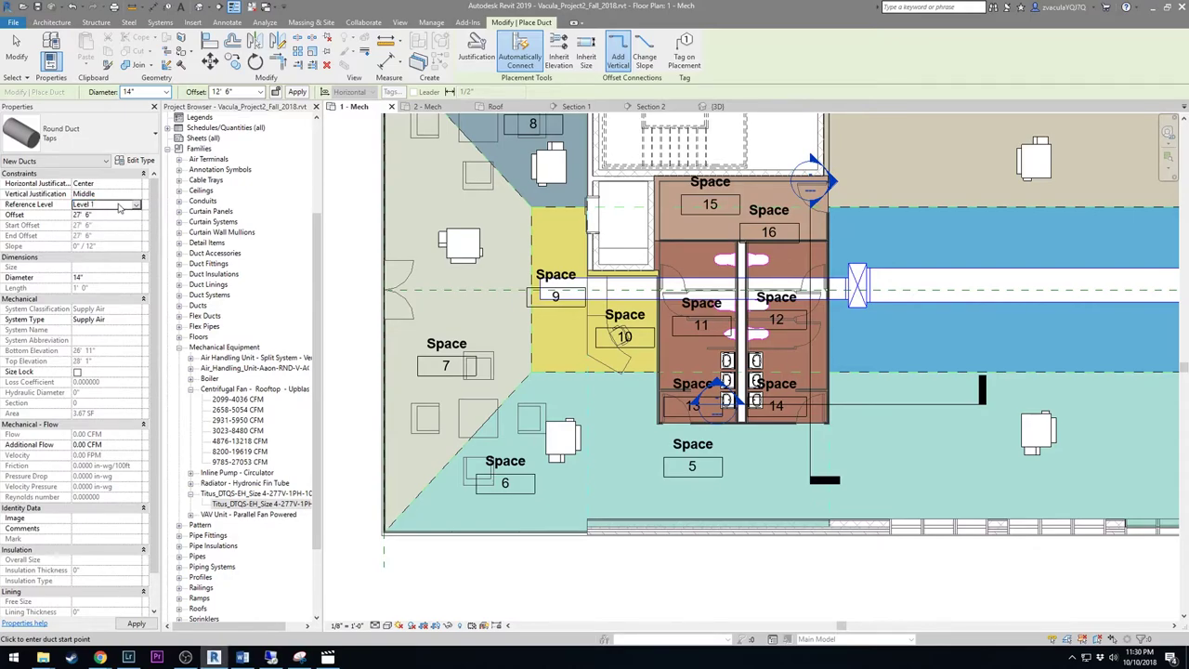
pyautogui.click(135, 205)
pyautogui.click(106, 224)
pyautogui.click(107, 216)
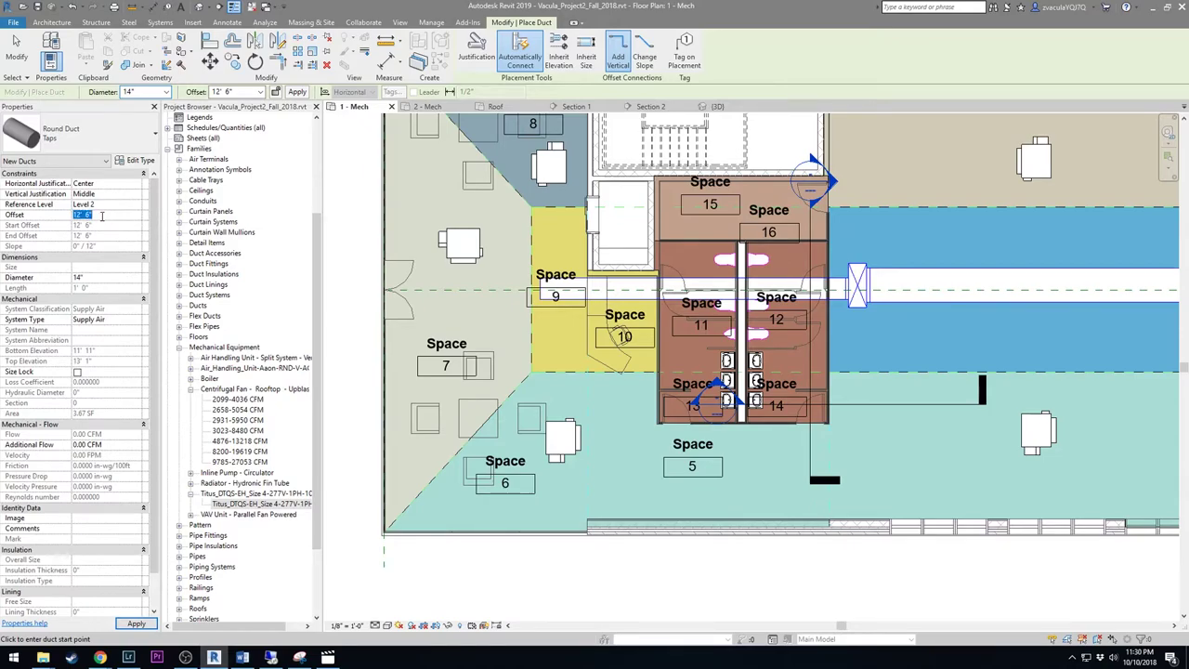
pyautogui.click(137, 206)
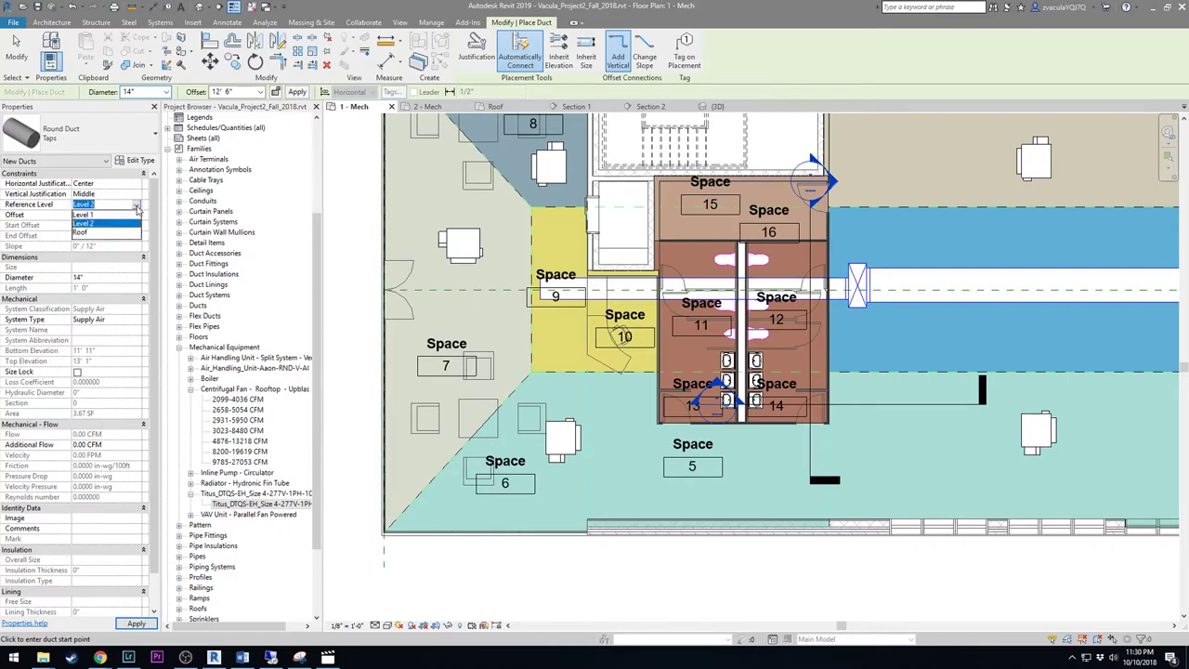
pyautogui.click(108, 215)
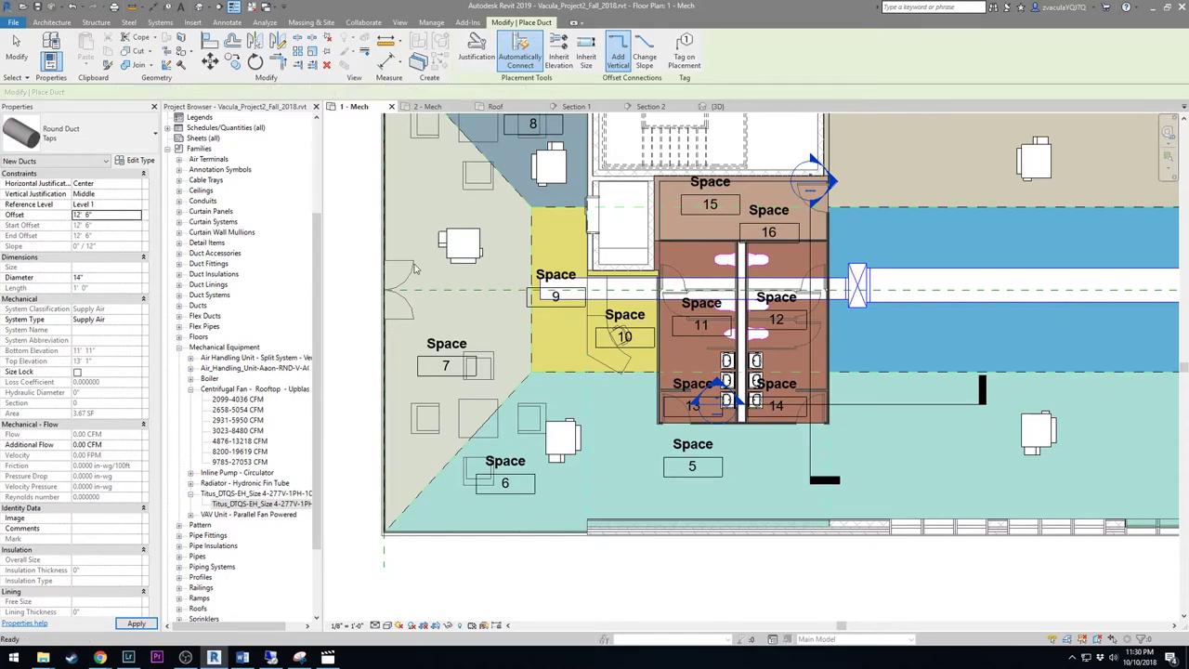
# Check the main supply duct's offset in Space 9, and set the new round duct's offset to 13'
pyautogui.press('Escape')
pyautogui.press('Escape')
pyautogui.click(582, 285)
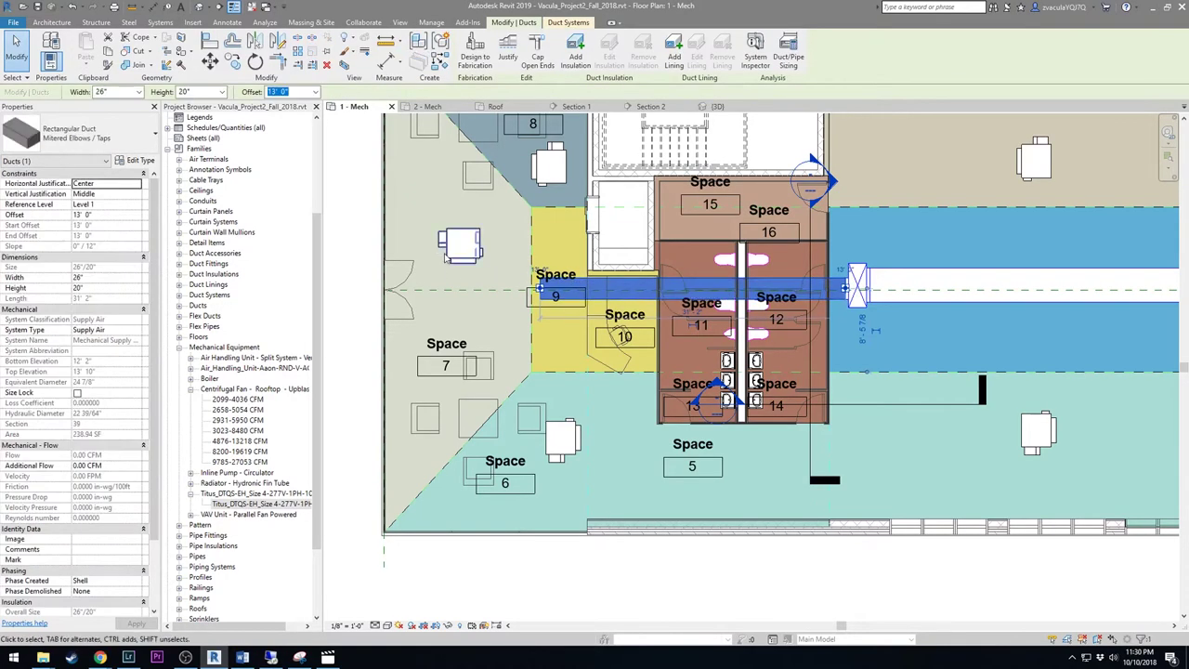
pyautogui.press('Escape')
pyautogui.press('Escape')
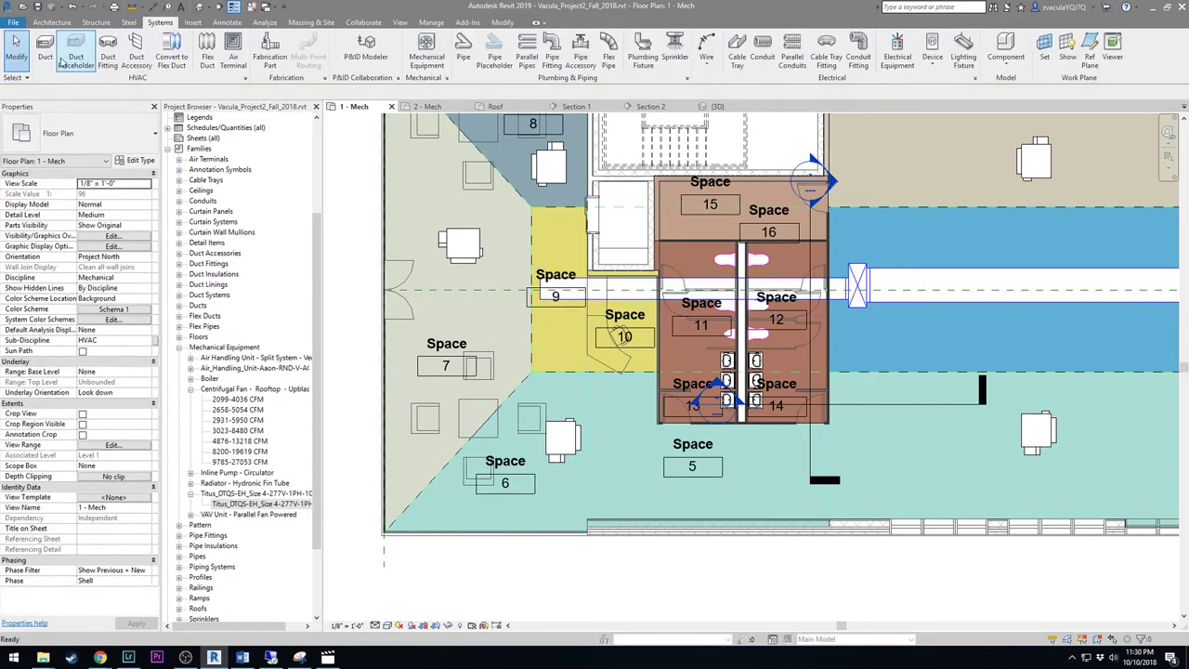
pyautogui.press('d')
pyautogui.press('t')
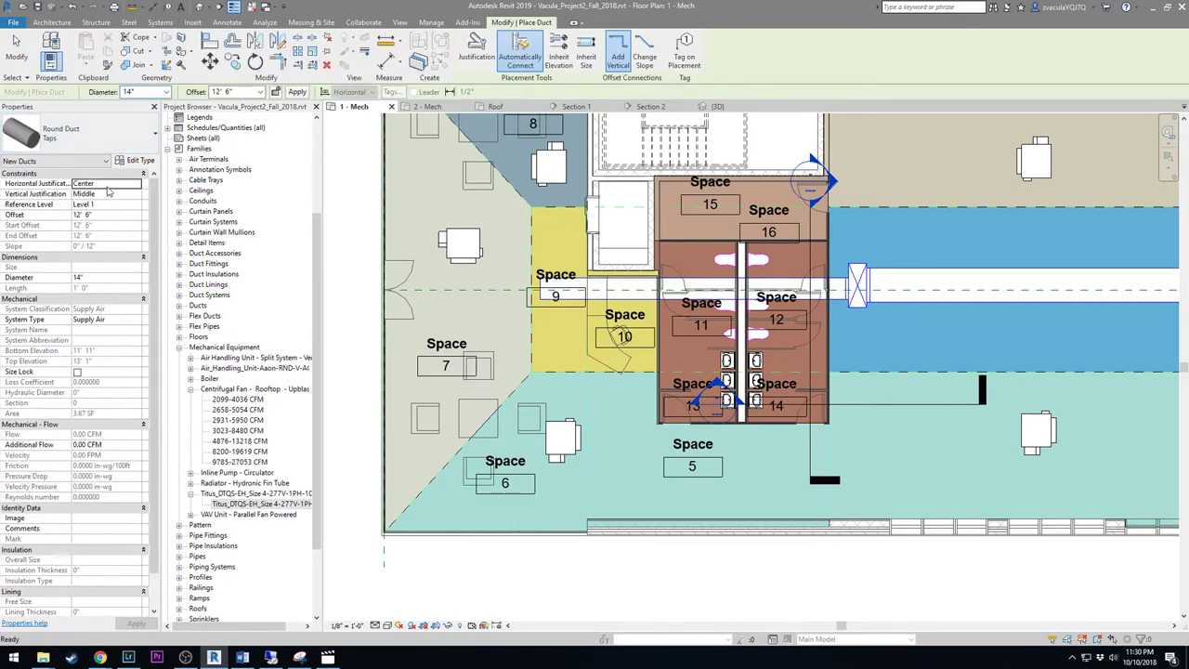
pyautogui.click(111, 215)
pyautogui.press('Return')
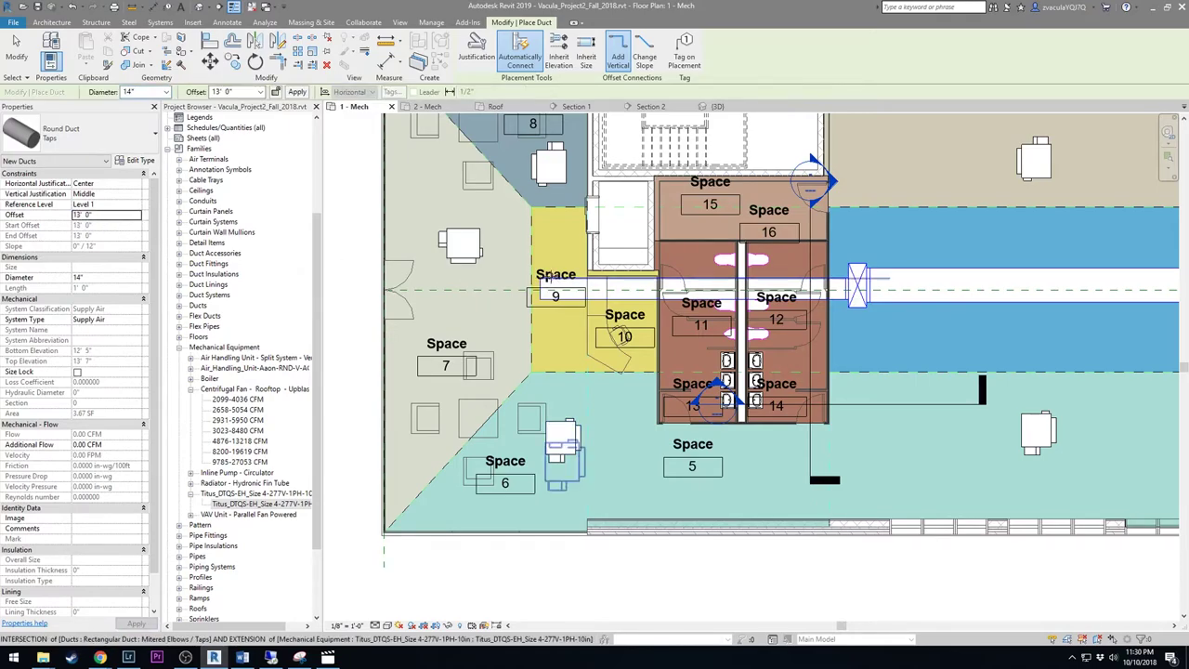
# Draw a 14" round branch duct from the main supply duct in Space 9 towards the Titus unit in Space 8
pyautogui.scroll(2, 555, 279)
pyautogui.click(564, 282)
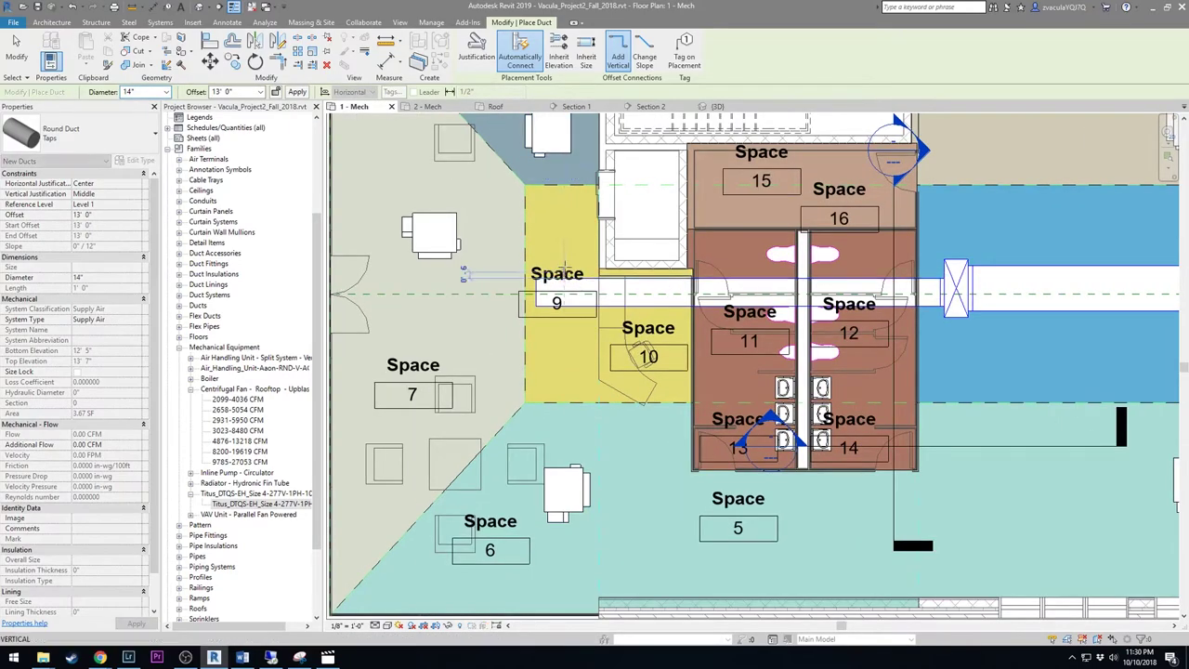
pyautogui.click(564, 195)
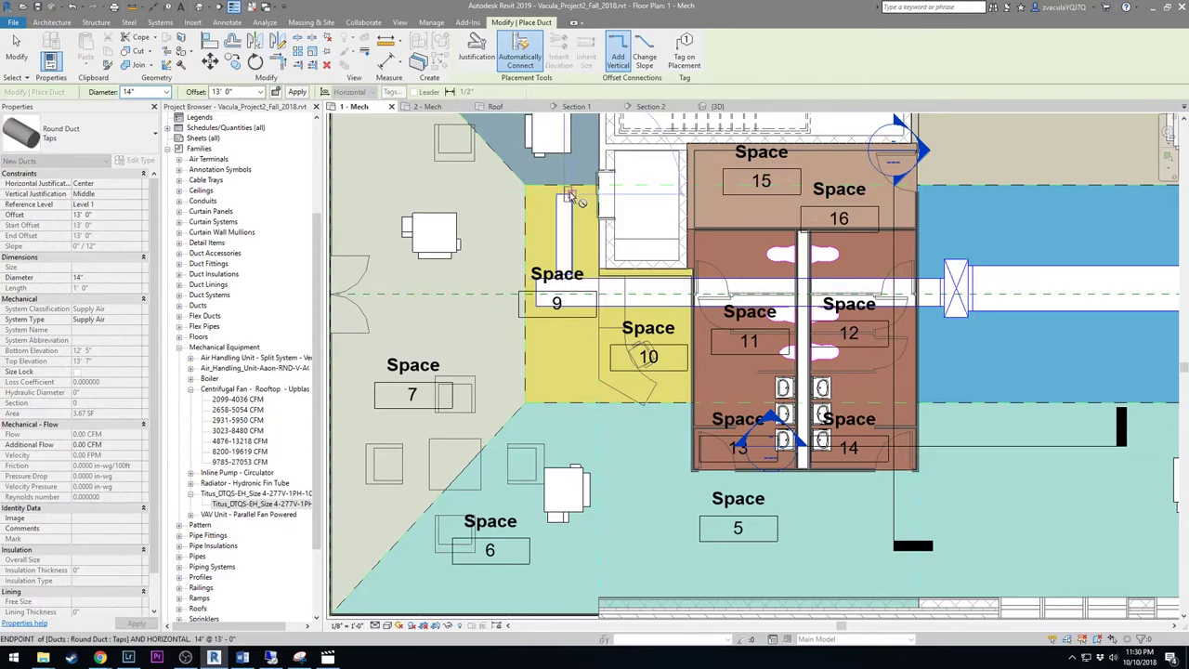
# Draw two more 14" round branch ducts from the main duct in Space 9, one turning towards Space 7's Titus unit, one towards Space 6's
pyautogui.press('Escape')
pyautogui.press('Escape')
pyautogui.click(569, 224)
pyautogui.scroll(2, 568, 225)
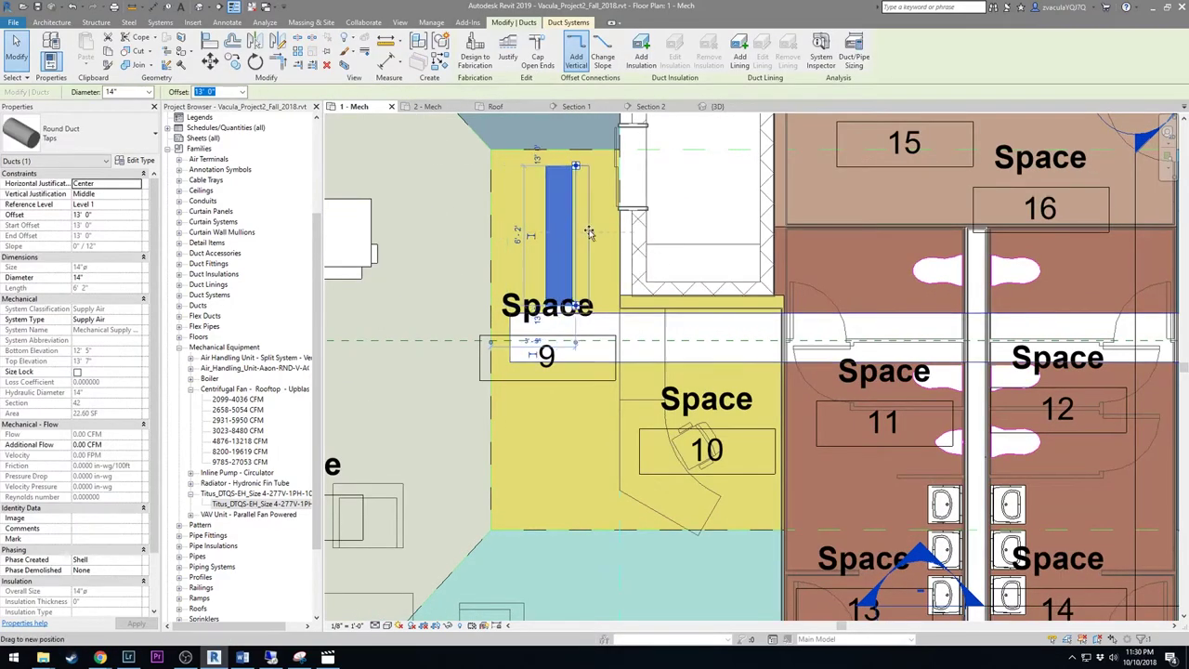
pyautogui.click(439, 63)
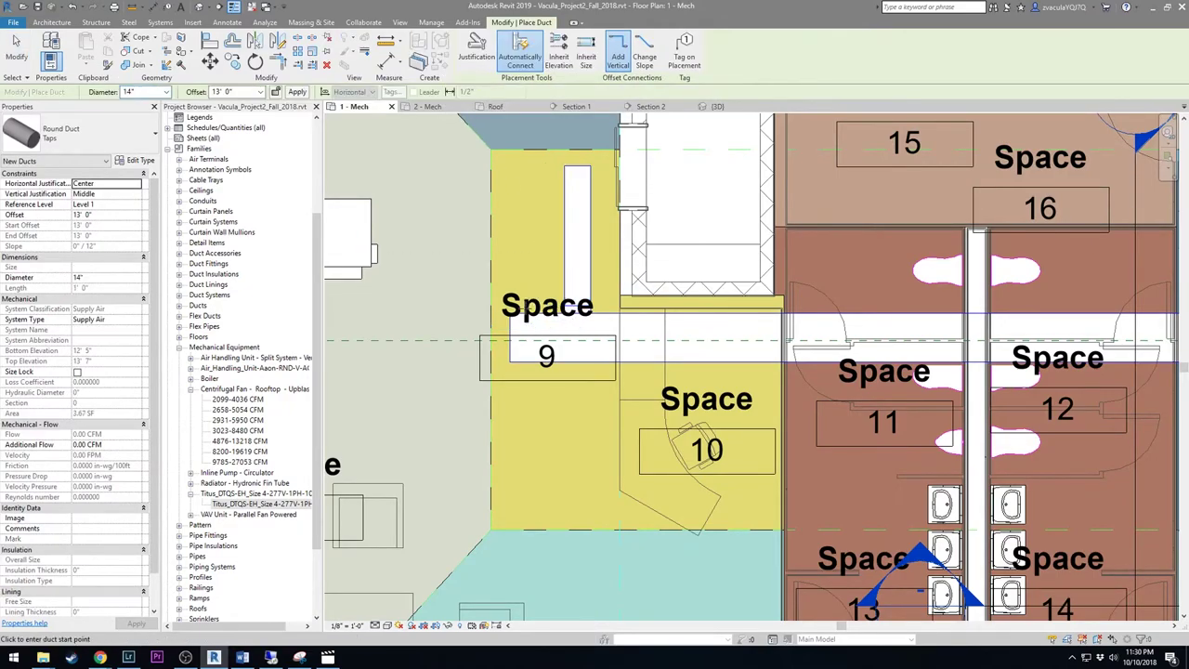
pyautogui.click(526, 246)
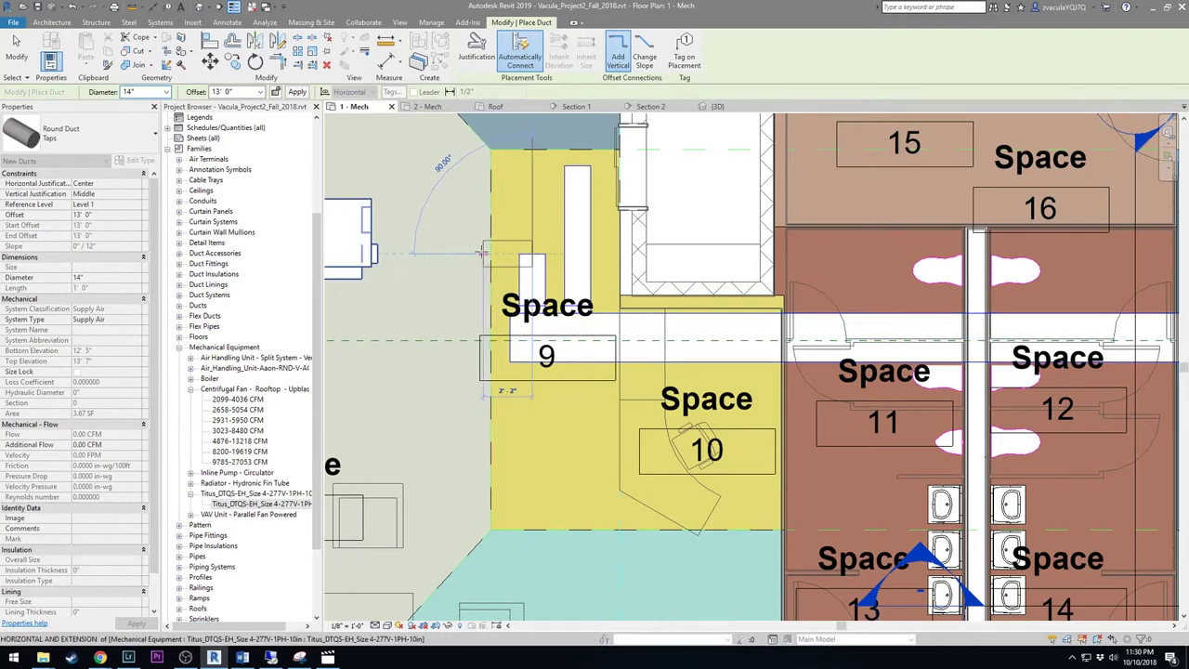
pyautogui.click(483, 253)
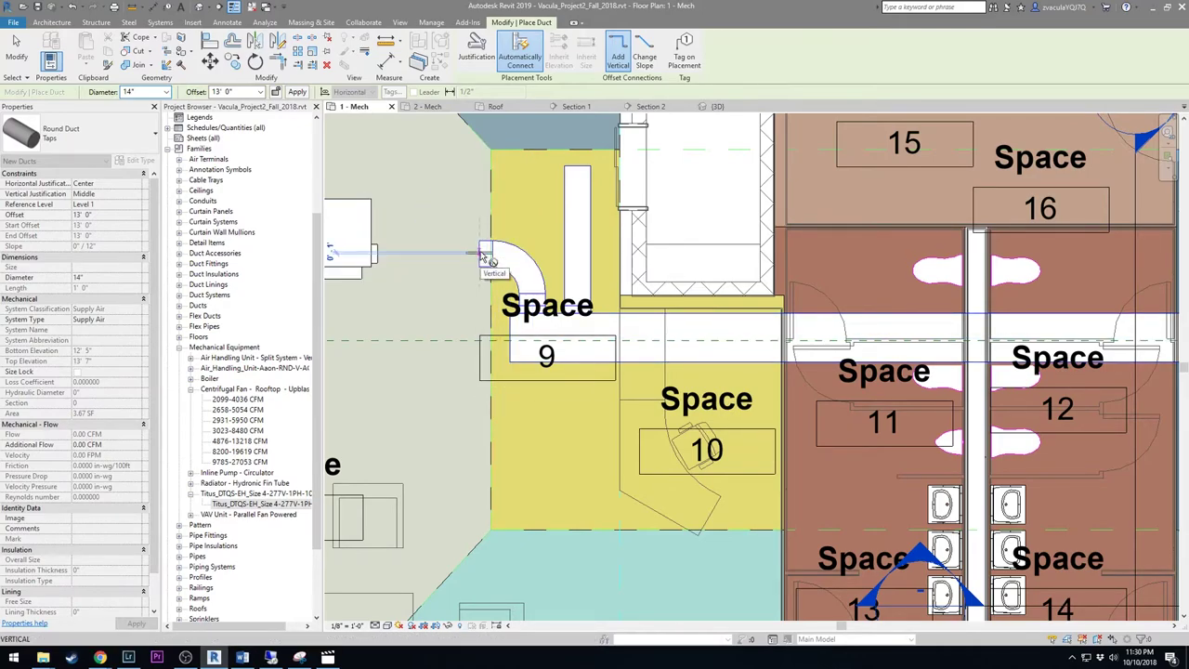
pyautogui.scroll(-2, 487, 379)
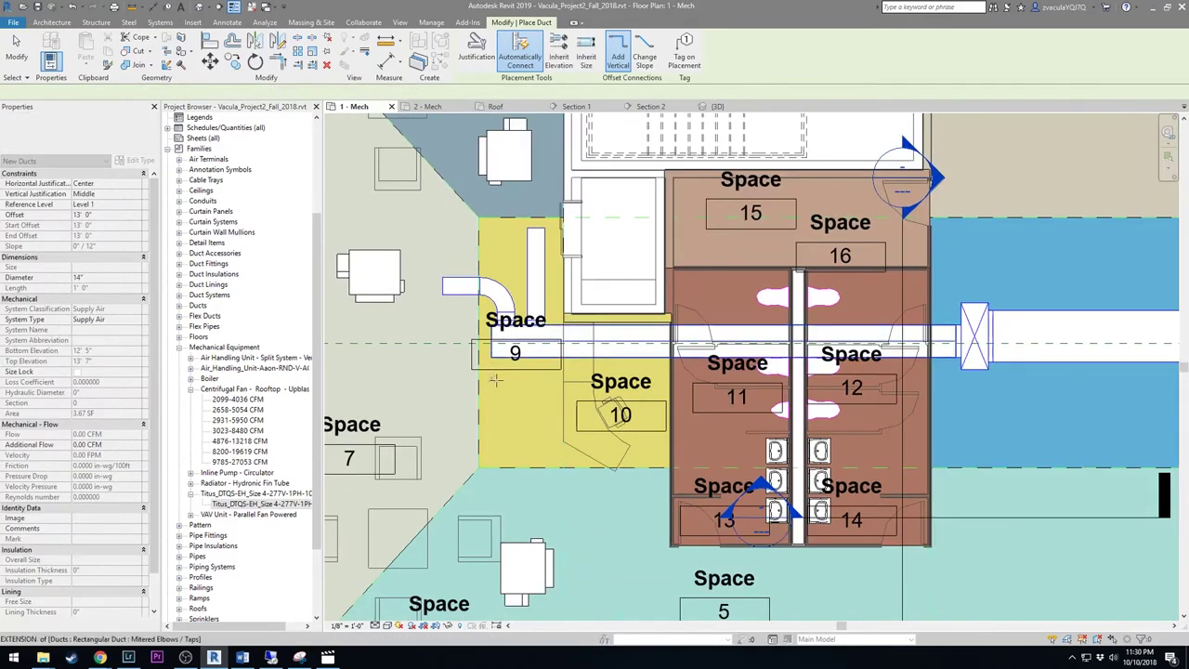
pyautogui.click(517, 361)
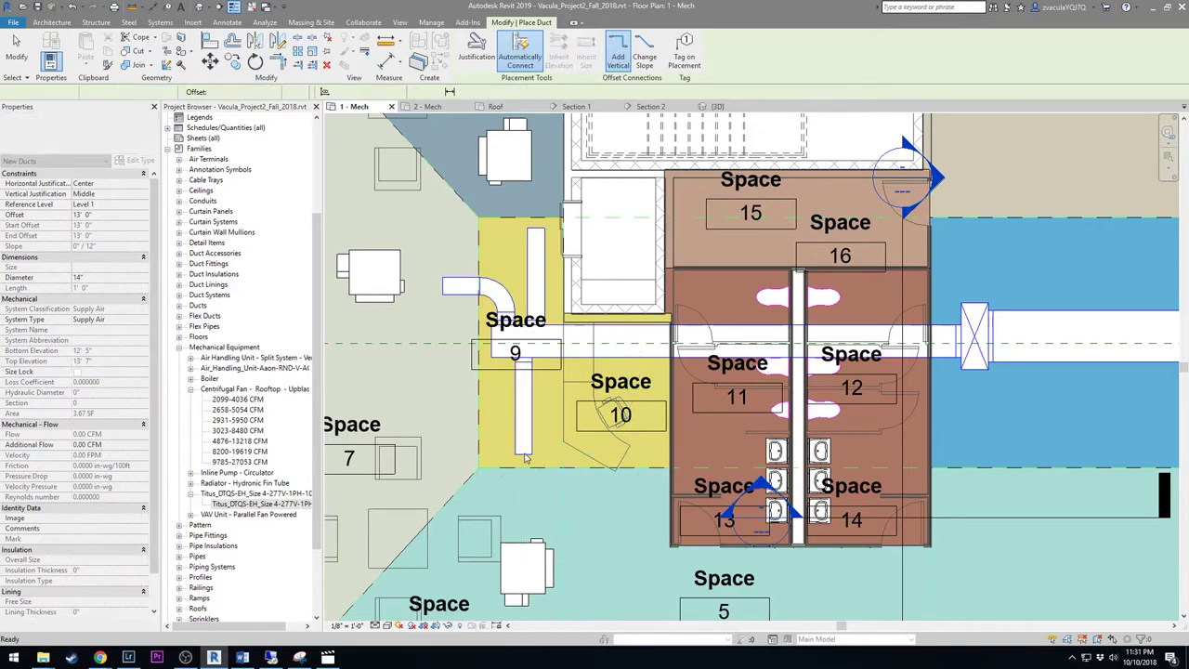
# Draw two 14" round branch ducts from the main supply duct in Space 4 towards the two Titus units in Space 1
pyautogui.scroll(-2, 522, 453)
pyautogui.moveTo(521, 453); pyautogui.dragTo(335, 449, button='middle')
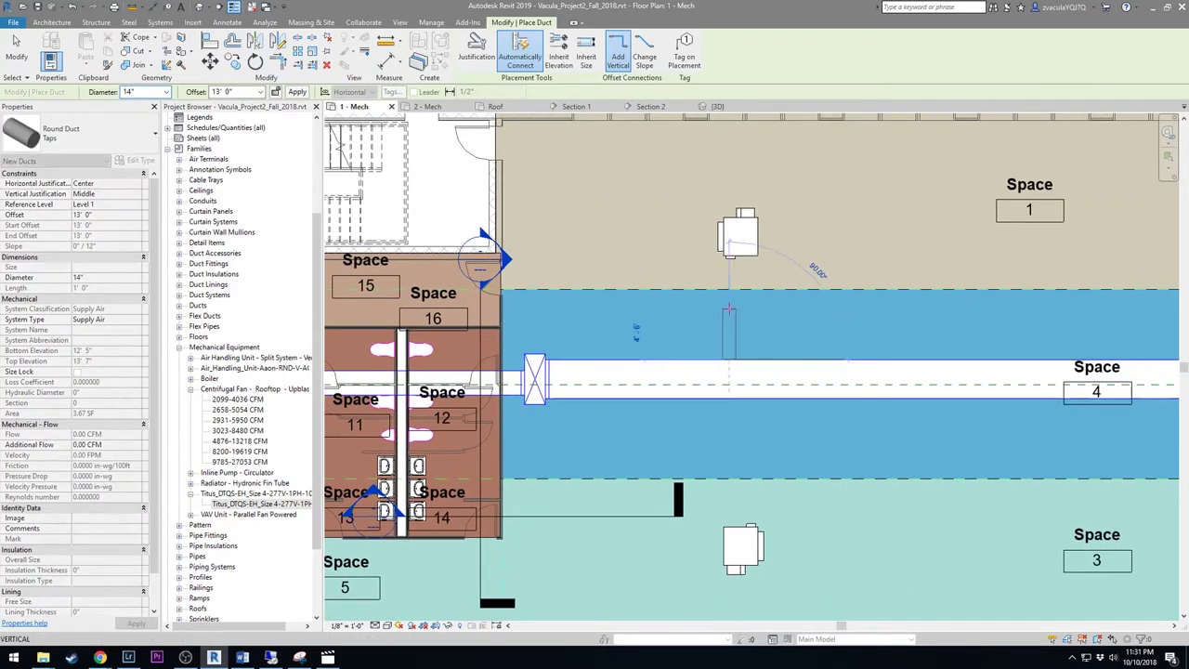
pyautogui.moveTo(916, 336); pyautogui.dragTo(574, 292, button='middle')
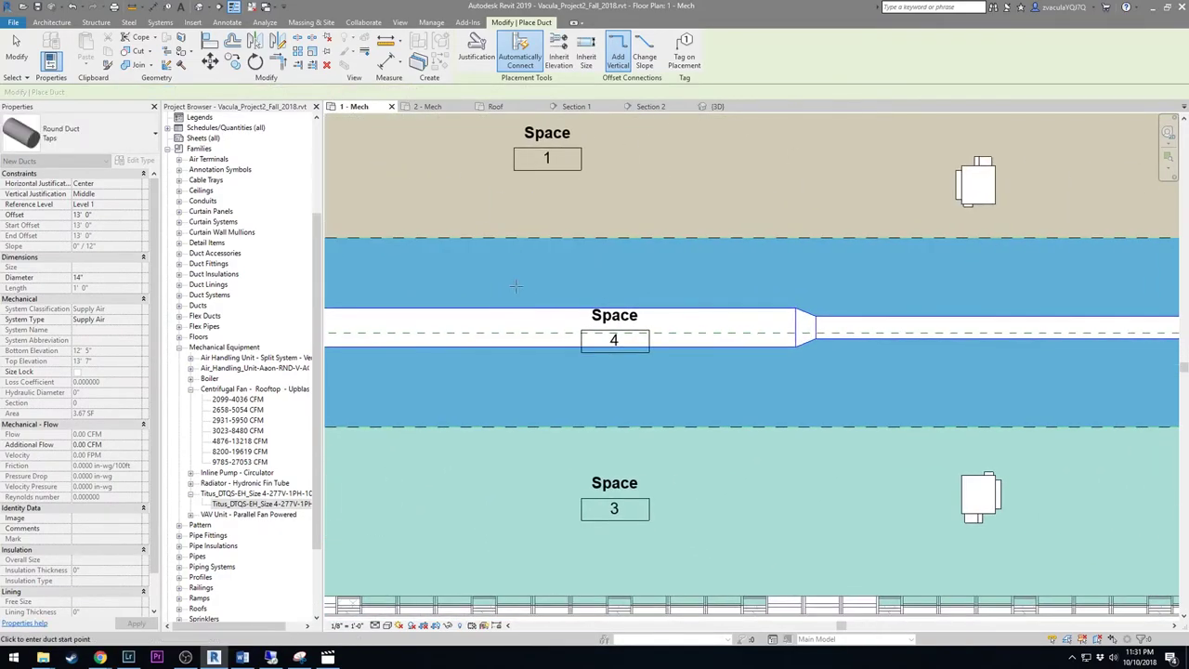
pyautogui.scroll(-1, 715, 168)
pyautogui.press('Escape')
pyautogui.click(949, 318)
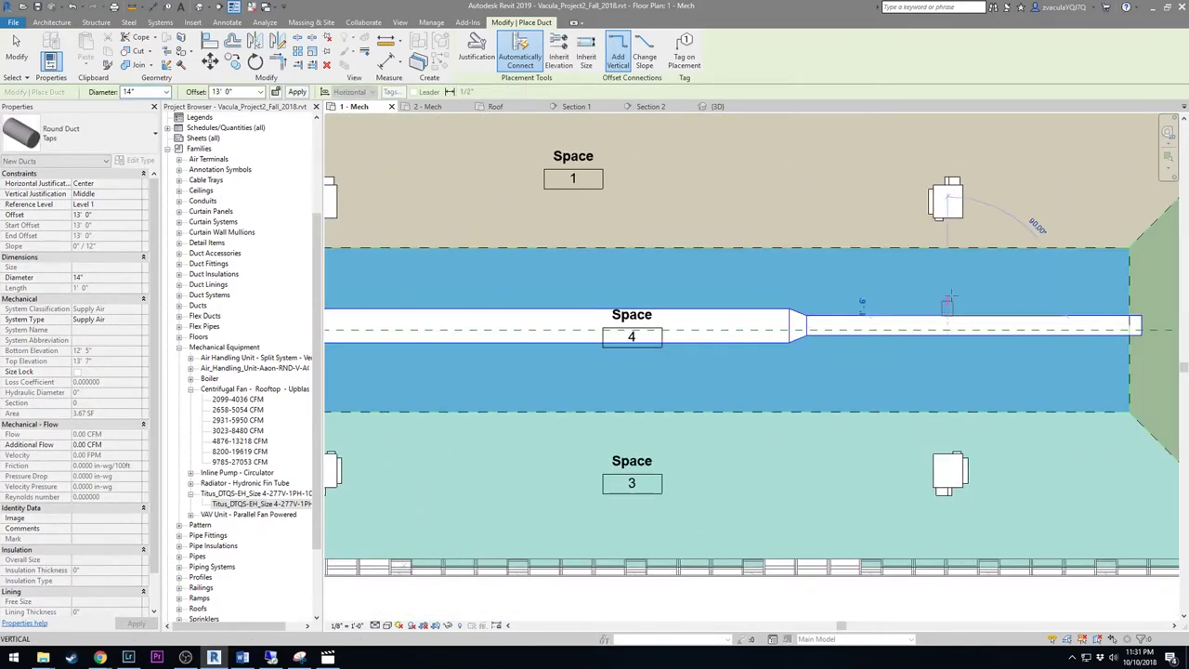
pyautogui.click(948, 260)
# Draw a 14" round branch duct from the far end of the main duct, turning towards the Titus unit in Space 2
pyautogui.moveTo(1107, 292); pyautogui.dragTo(758, 279, button='middle')
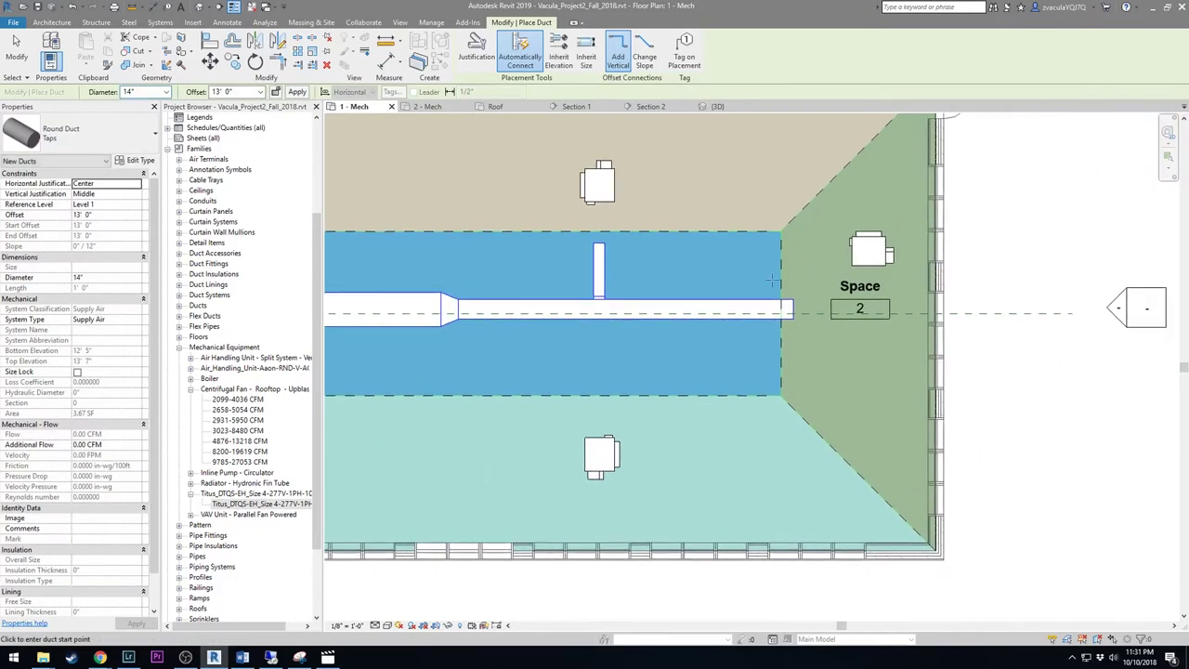
pyautogui.click(765, 310)
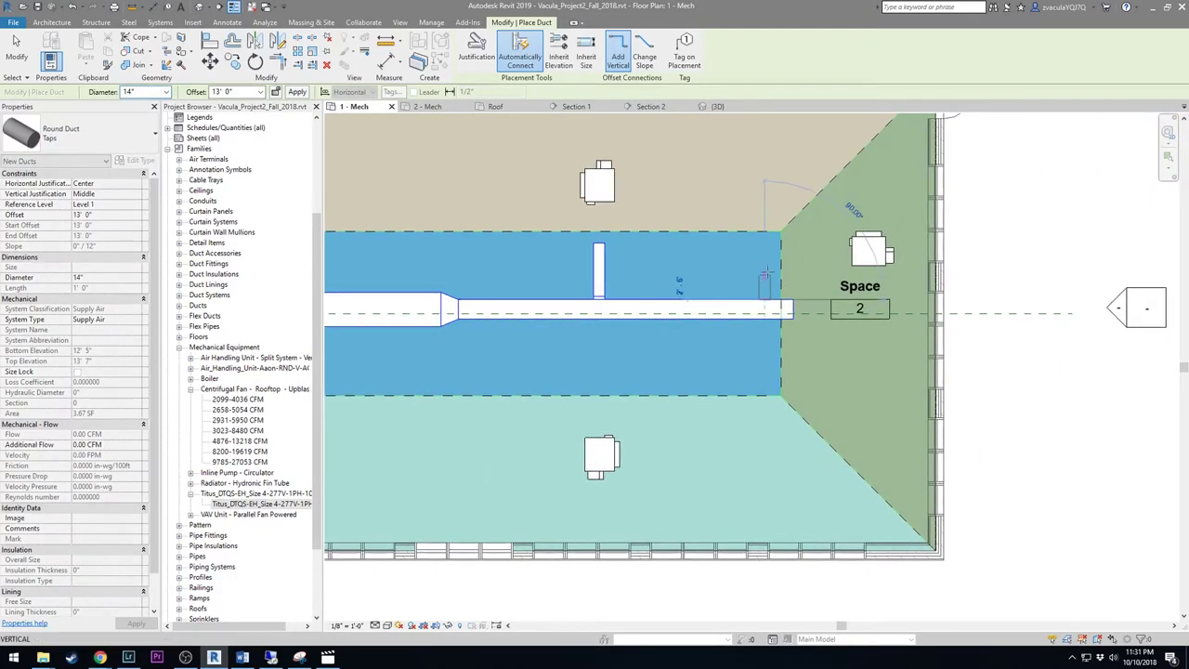
pyautogui.click(812, 256)
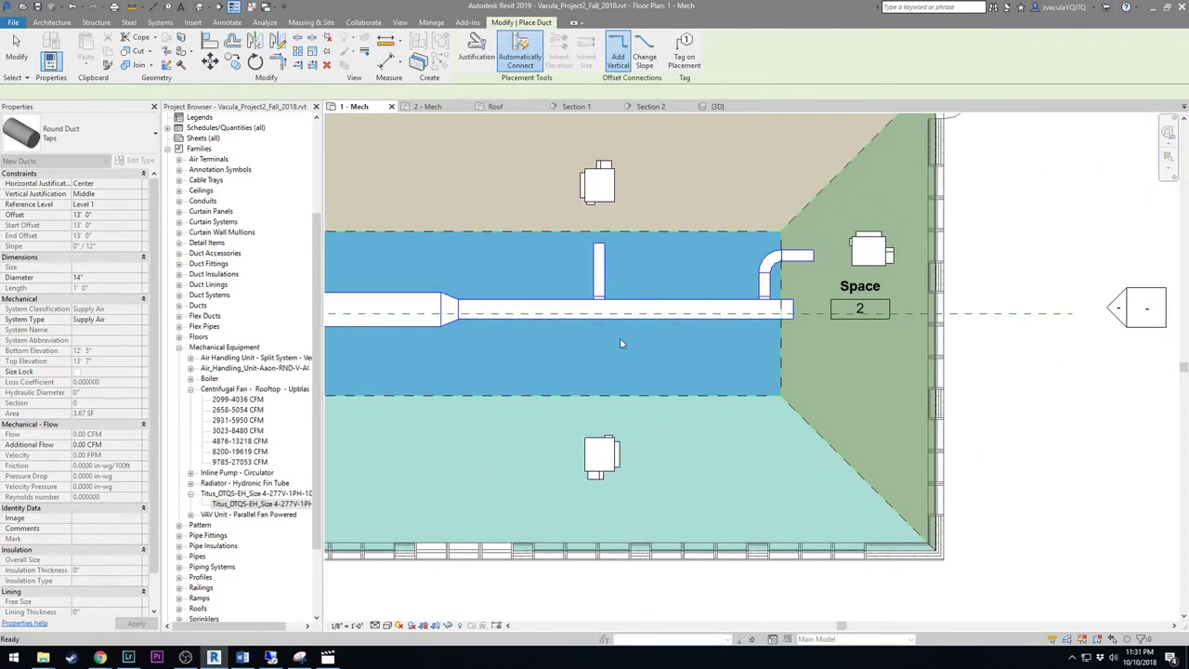
# Draw two 14" round branch ducts from the main supply duct in Space 4 towards the two Titus units in Space 3
pyautogui.click(603, 314)
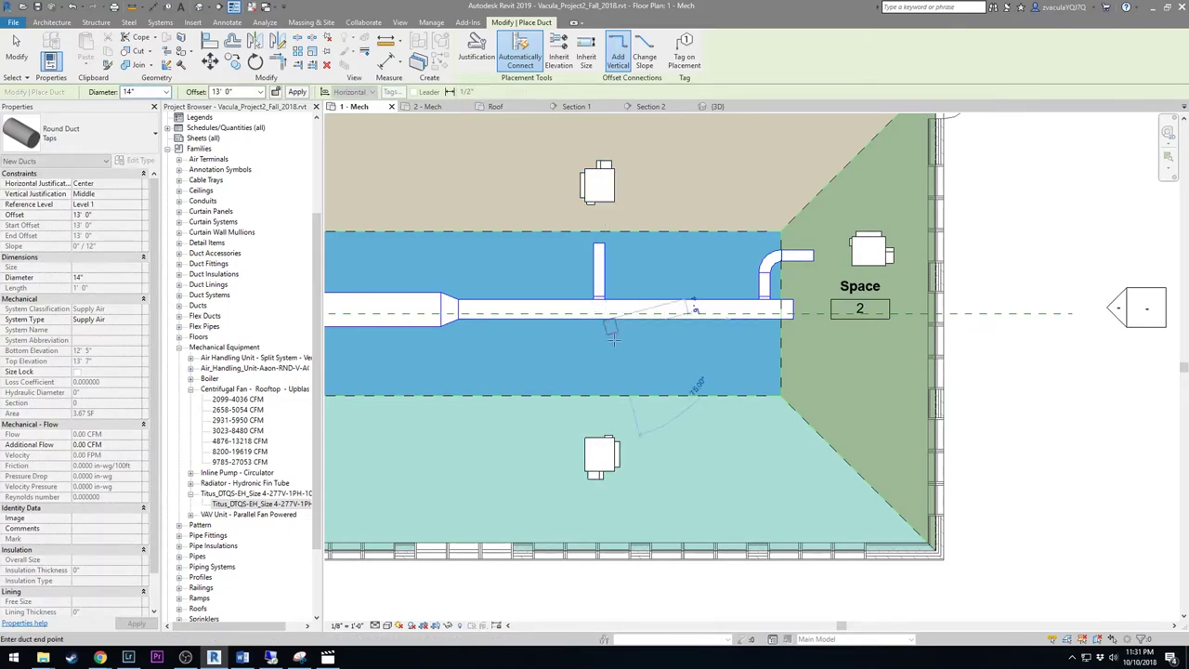
pyautogui.click(605, 408)
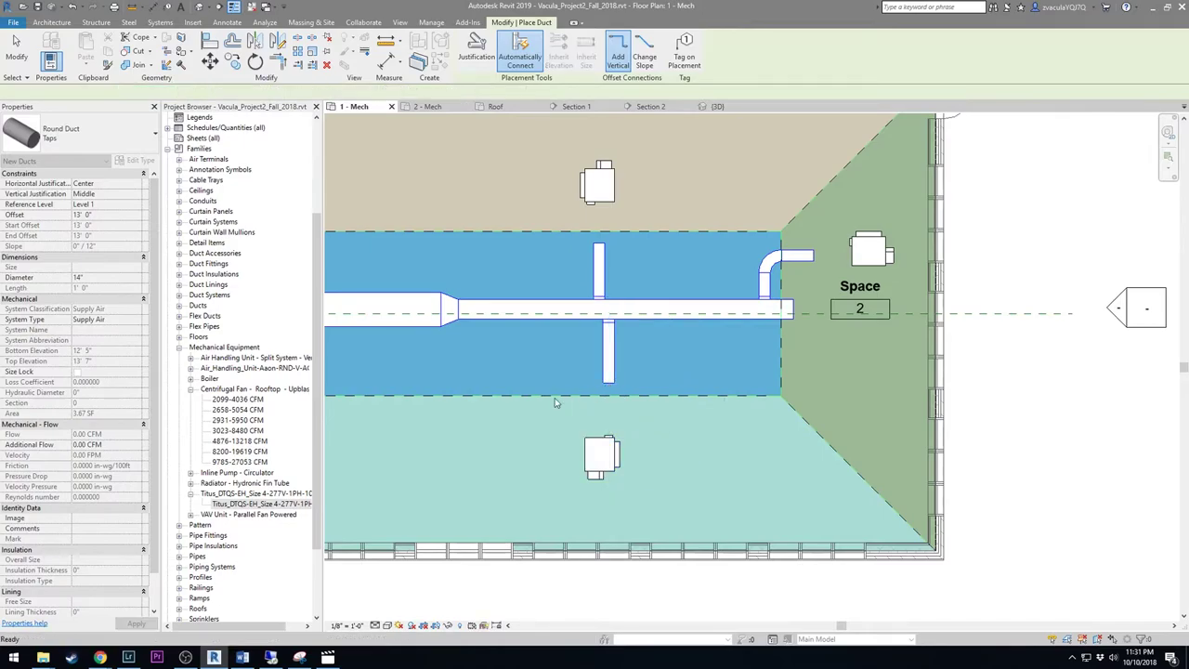
pyautogui.moveTo(606, 409); pyautogui.dragTo(908, 452, button='middle')
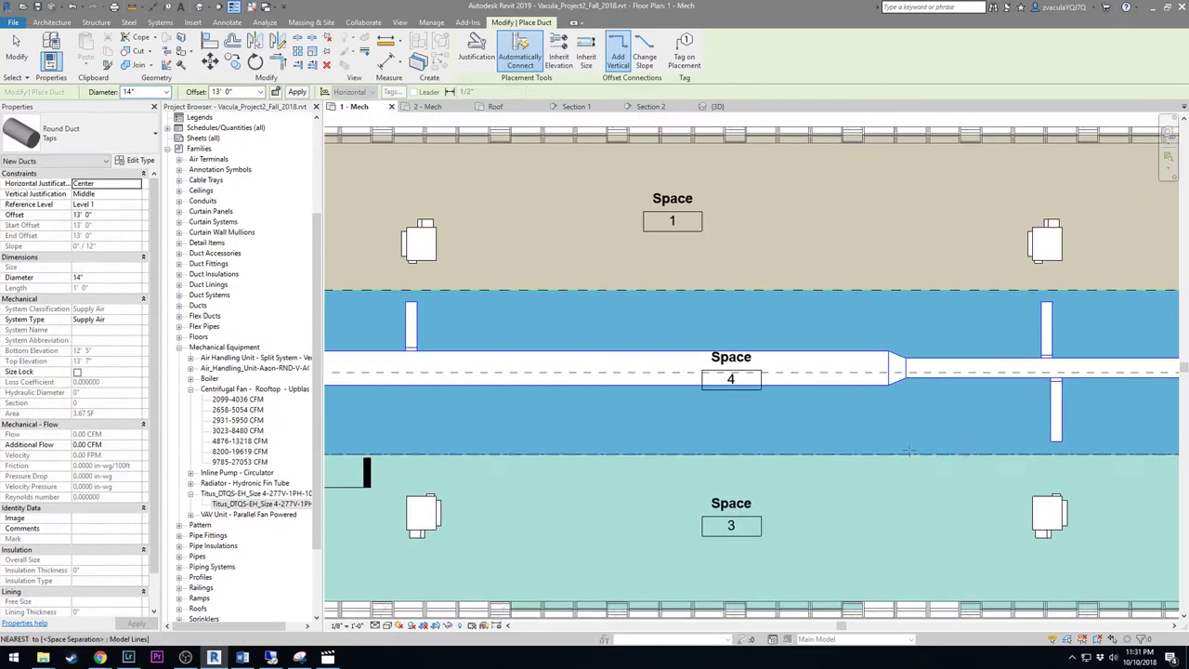
pyautogui.click(411, 373)
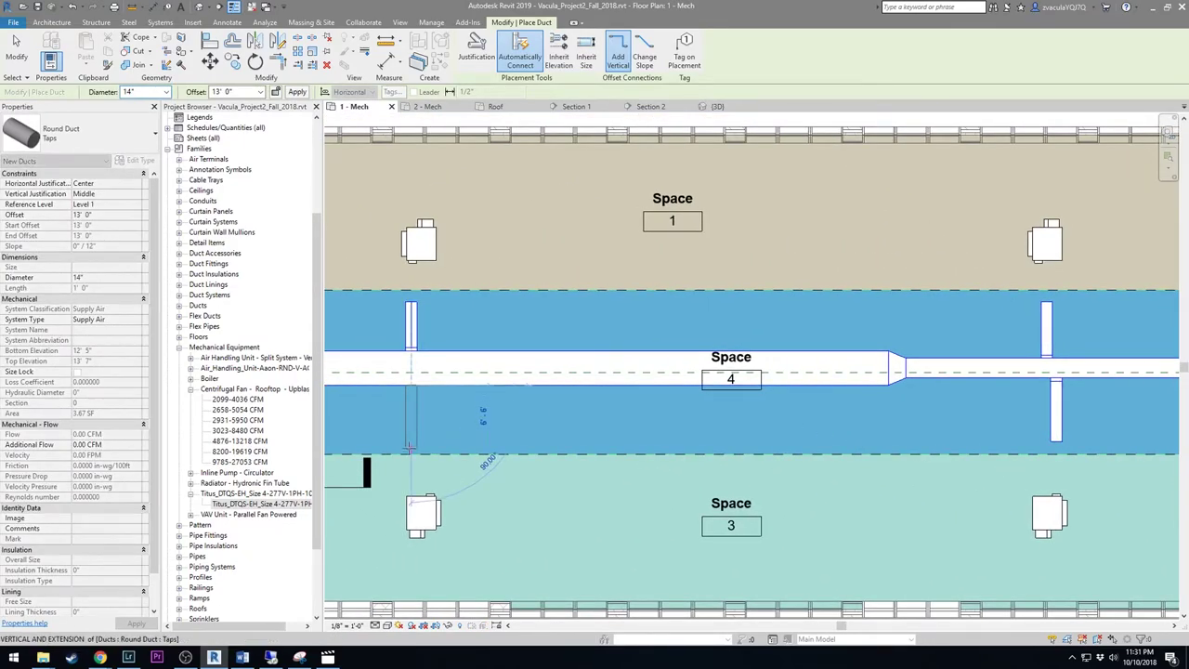
pyautogui.click(409, 447)
# Stretch the Space 1 side branch duct nearest the restrooms to about 5' 2" long
pyautogui.click(411, 373)
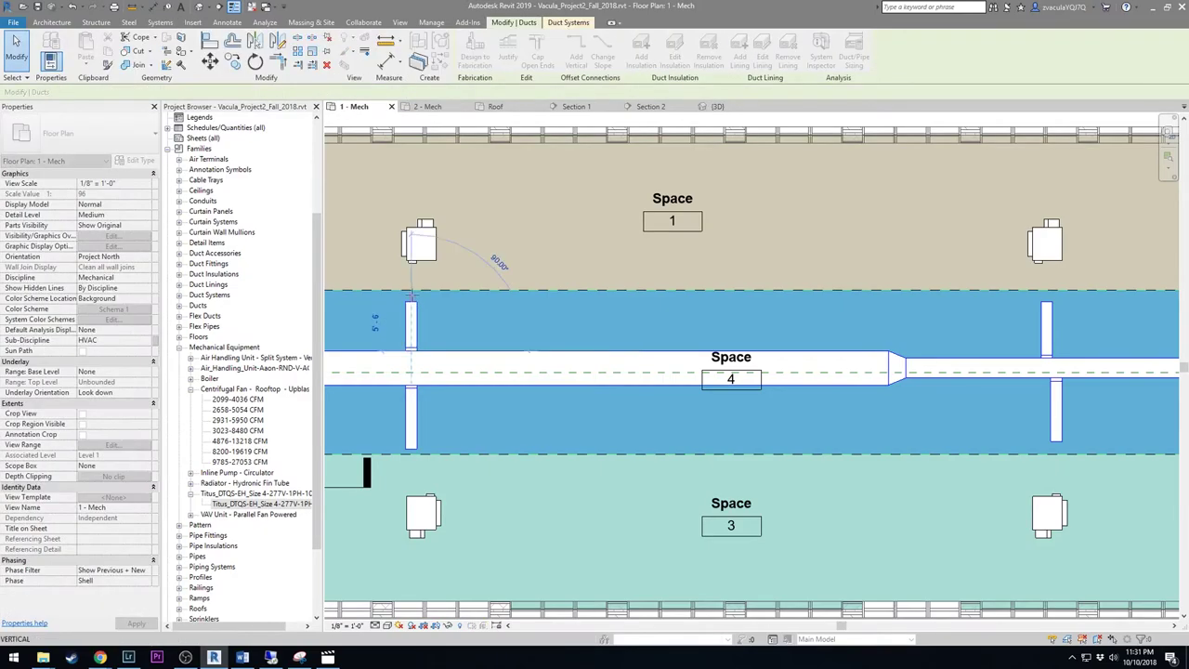
pyautogui.click(411, 297)
pyautogui.scroll(2, 410, 297)
pyautogui.scroll(-5, 656, 341)
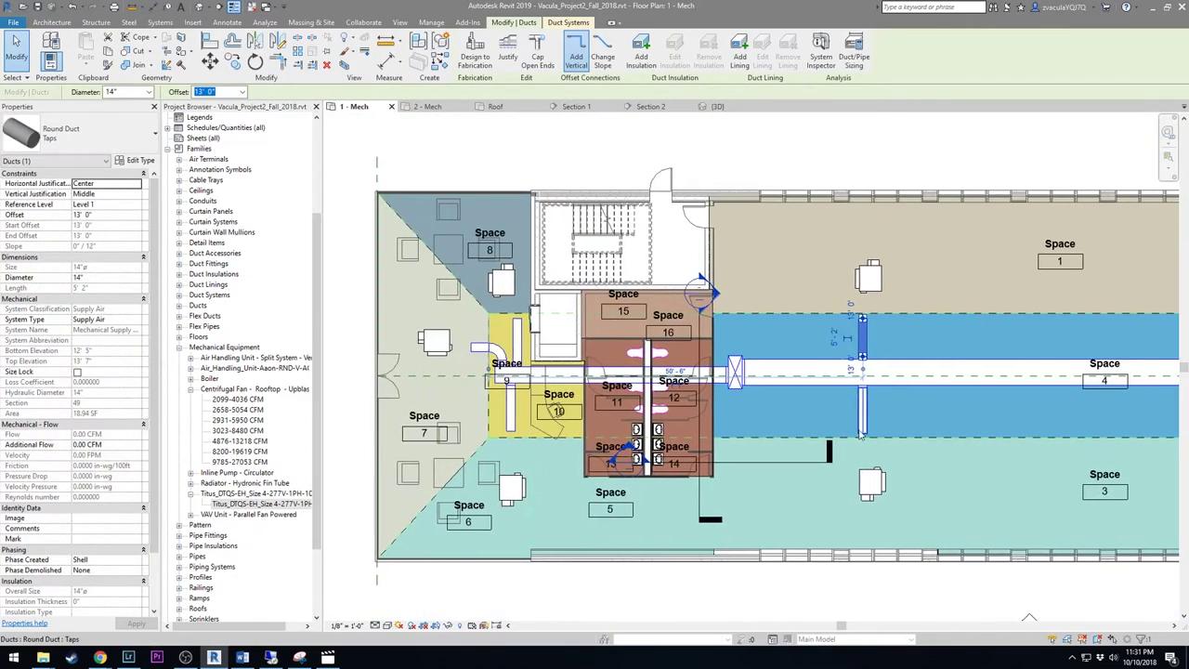
pyautogui.press('Escape')
pyautogui.press('Escape')
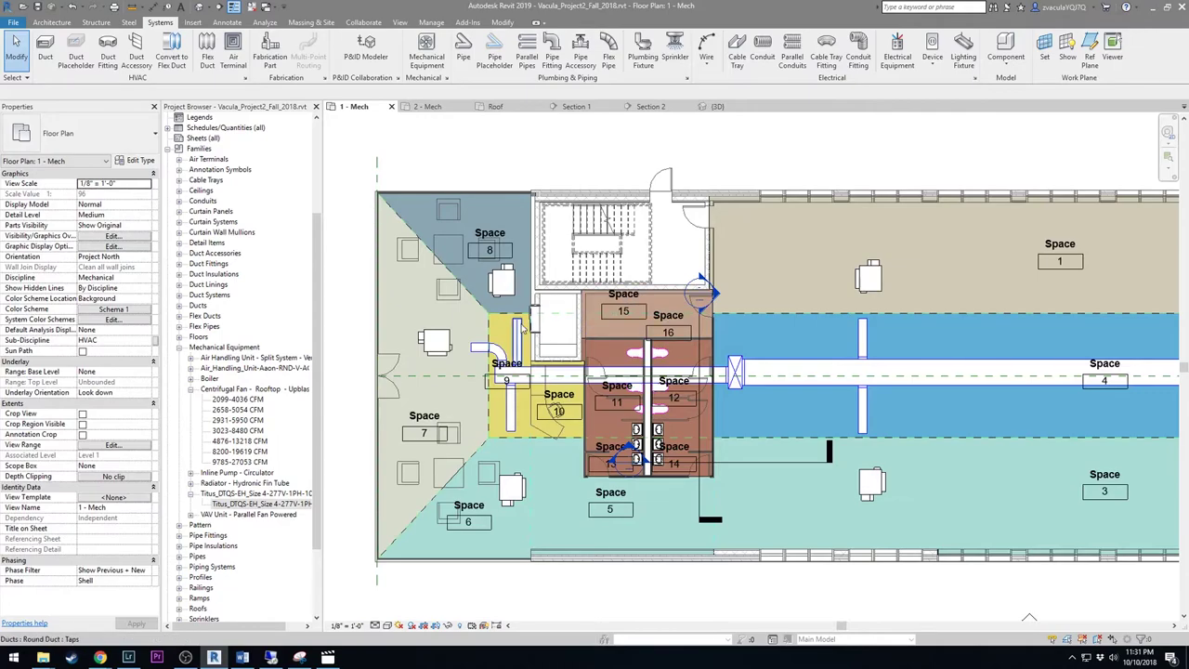
# Start a 14" round flex duct and set its flex pattern to Oval
pyautogui.click(516, 339)
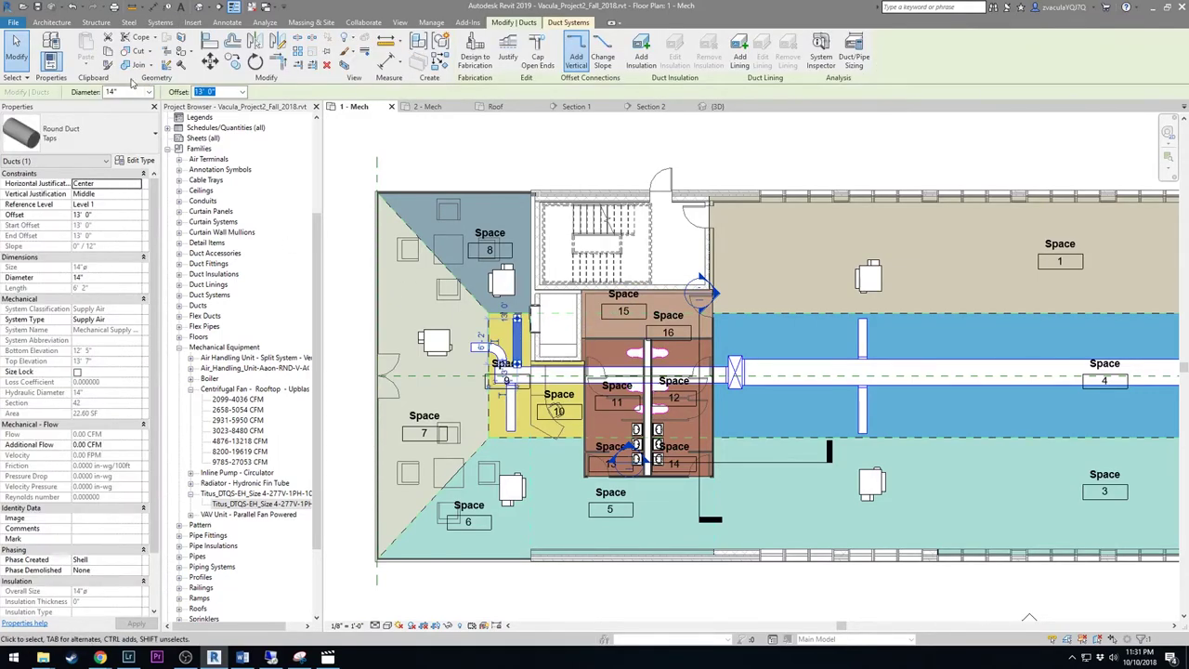
pyautogui.scroll(2, 527, 280)
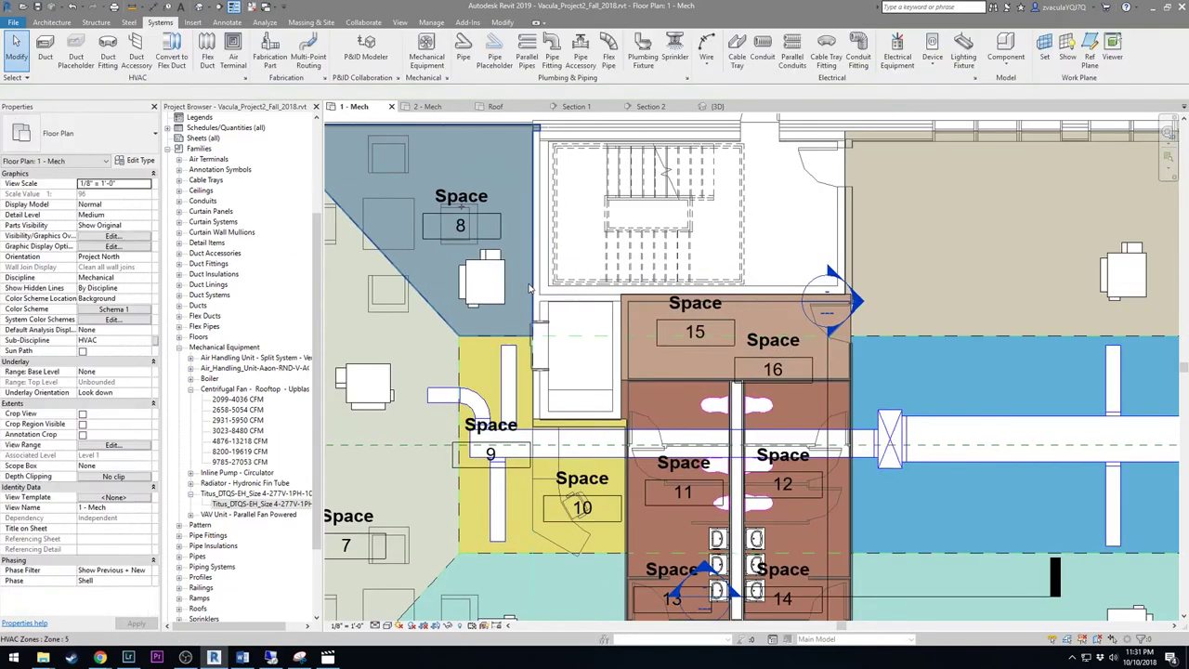
pyautogui.click(509, 348)
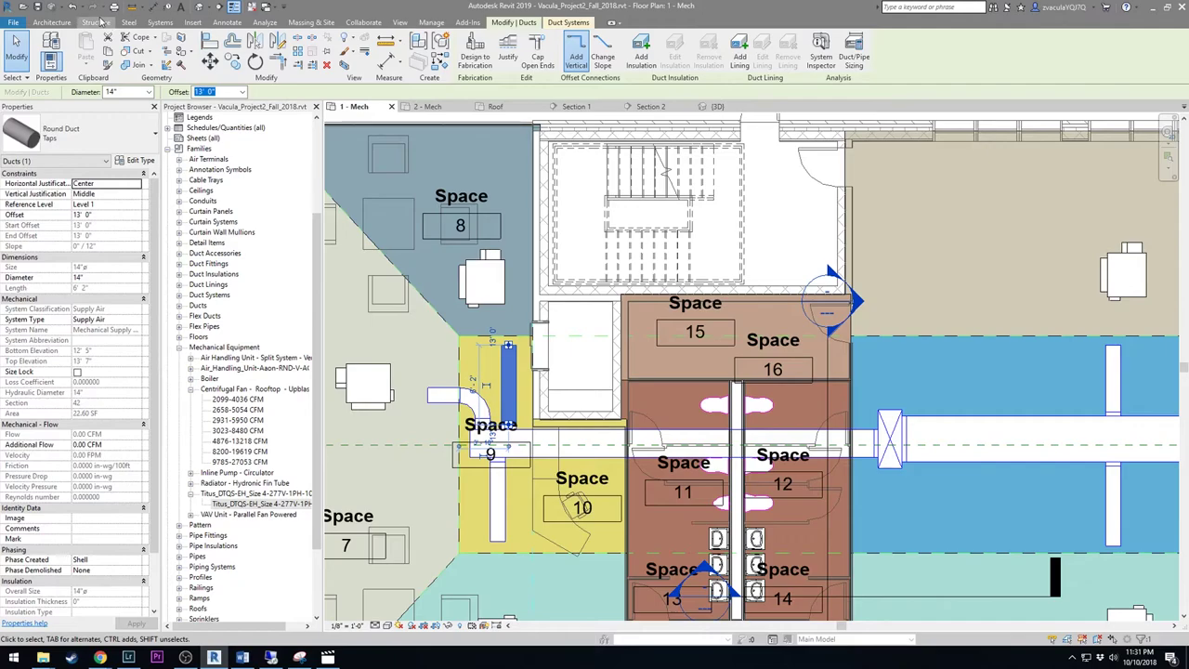
pyautogui.click(163, 23)
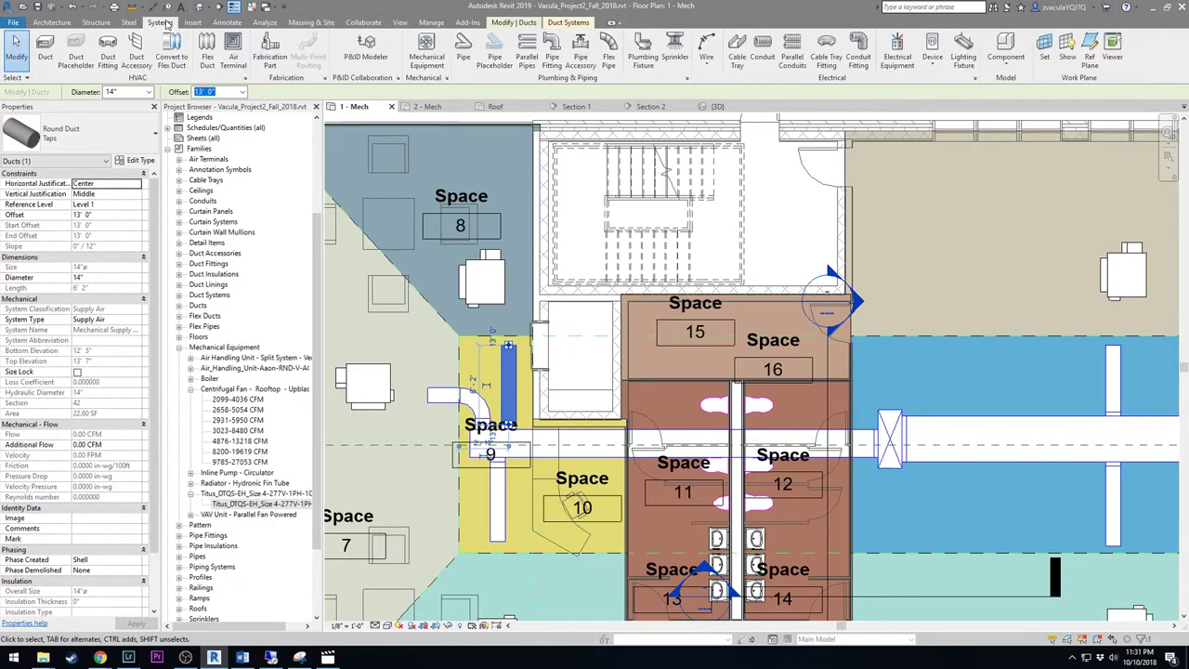
pyautogui.click(207, 51)
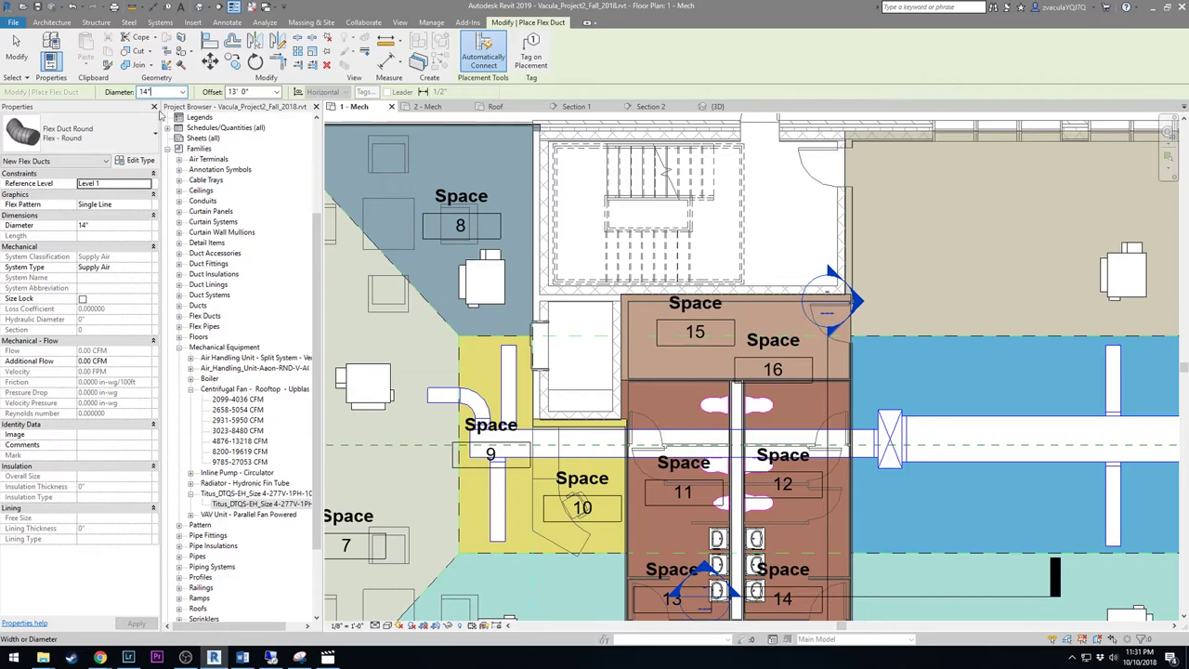
pyautogui.click(132, 208)
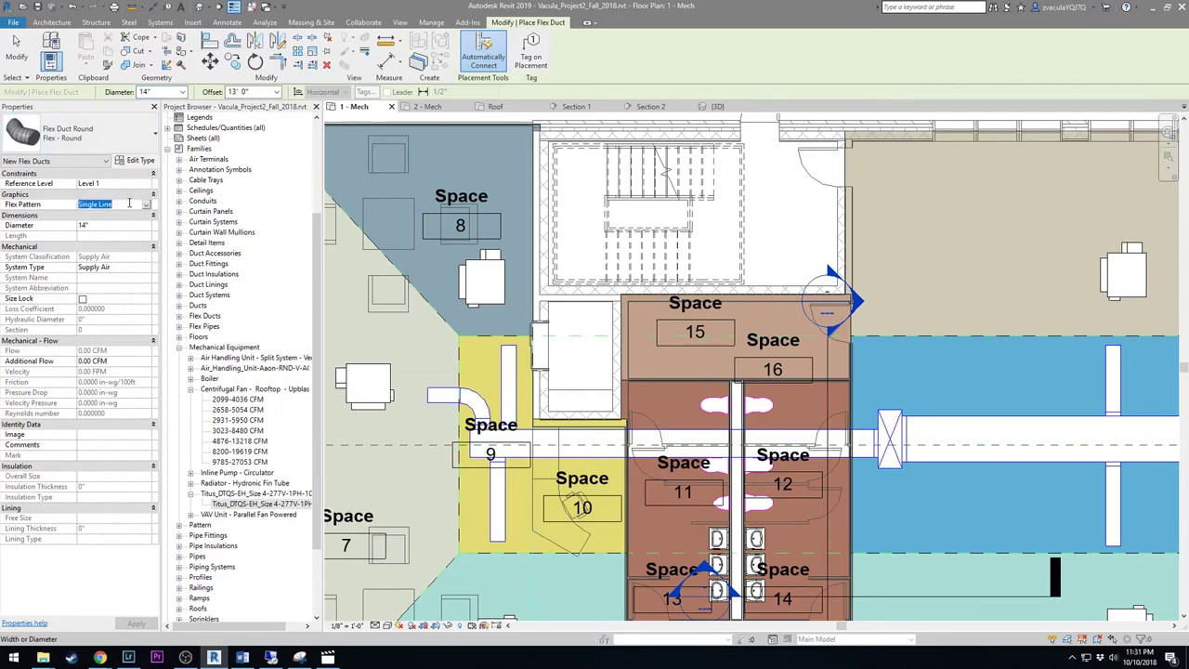
pyautogui.click(146, 205)
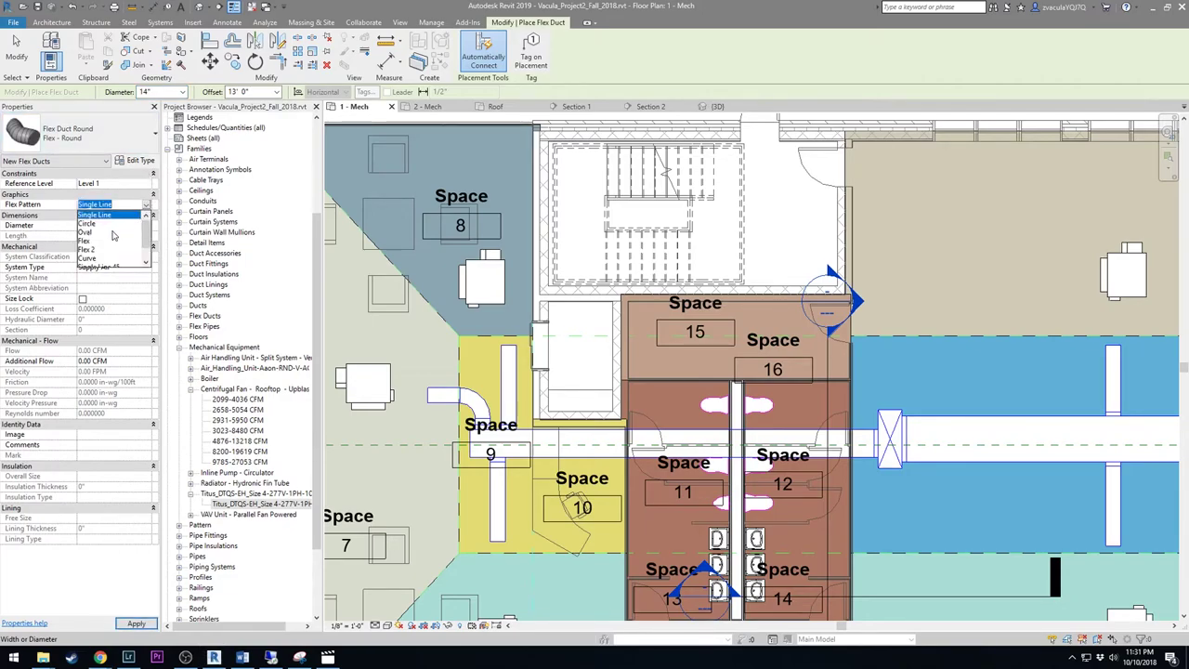
pyautogui.click(113, 233)
# Connect the three Space 9 branch ducts to the Titus units in Space 8, Space 7 and beside Space 6 with 14" flex duct
pyautogui.scroll(2, 506, 343)
pyautogui.click(501, 342)
pyautogui.click(467, 283)
pyautogui.moveTo(444, 406); pyautogui.dragTo(675, 366, button='middle')
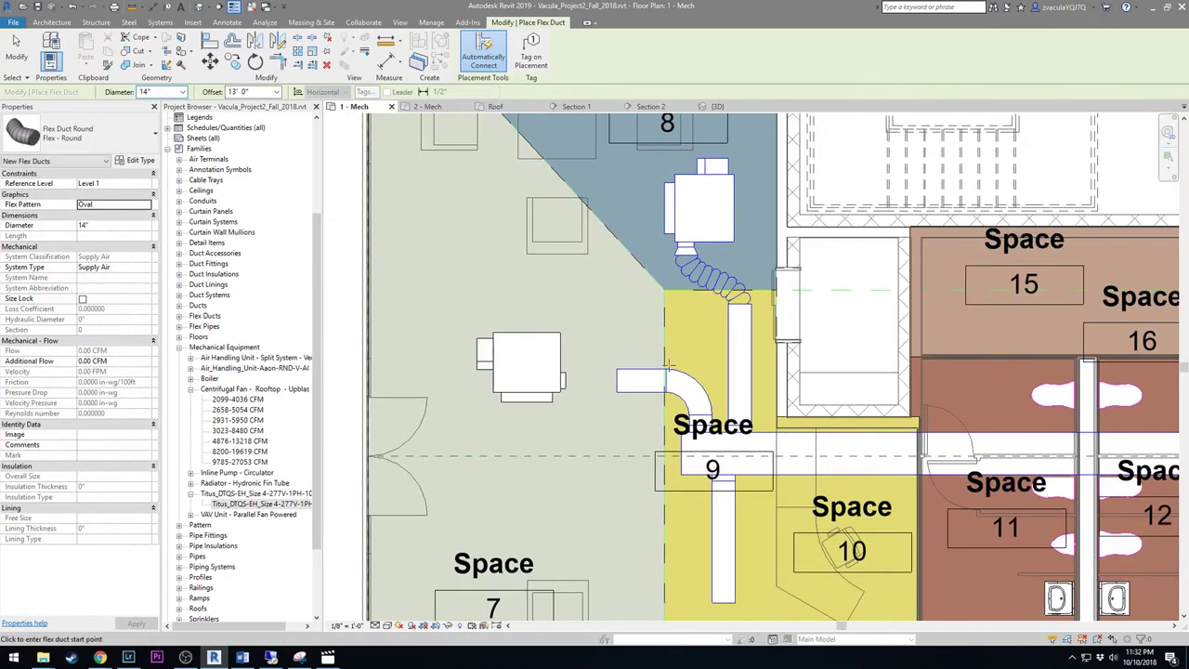
pyautogui.click(618, 380)
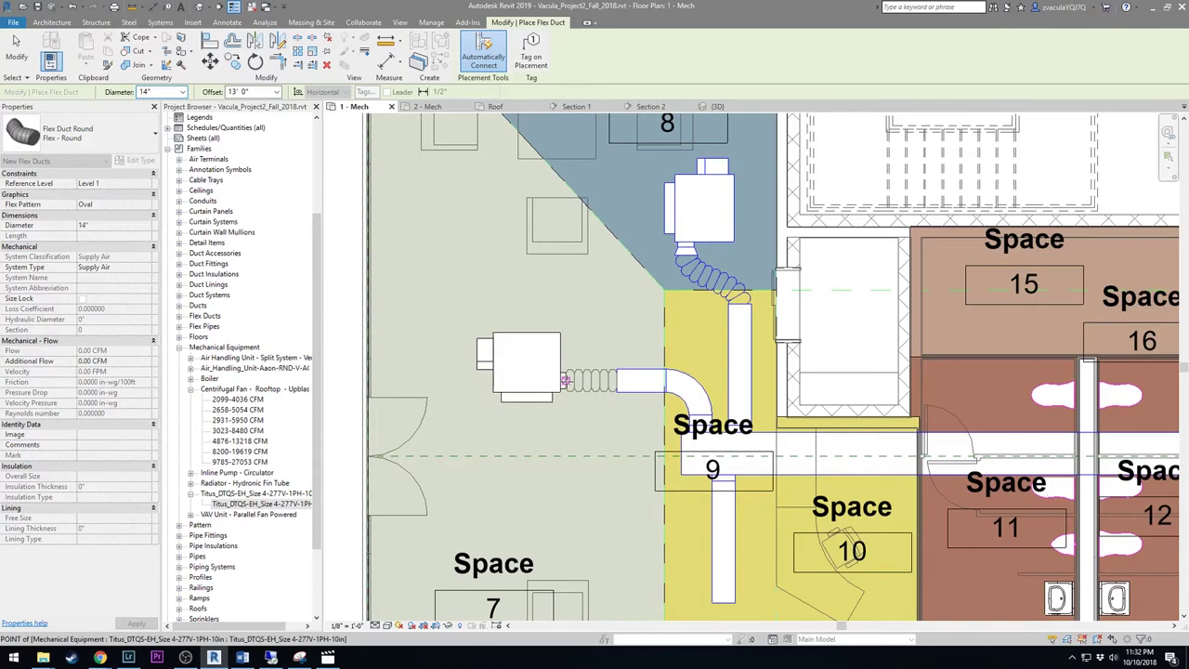
pyautogui.click(565, 380)
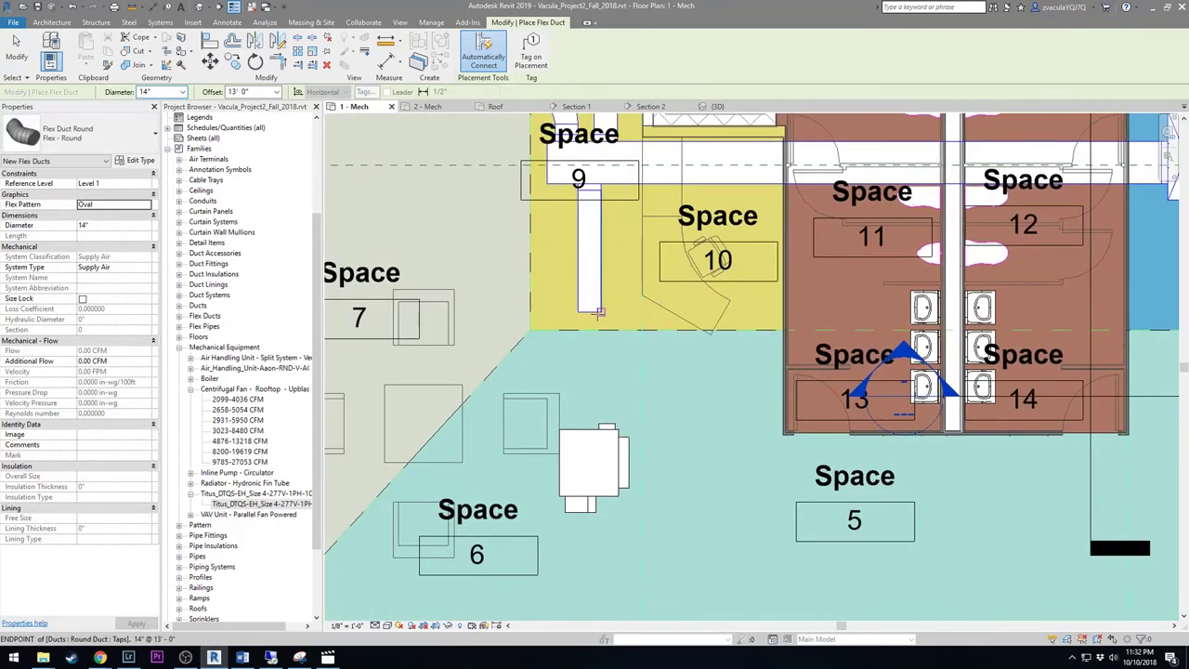
pyautogui.click(583, 310)
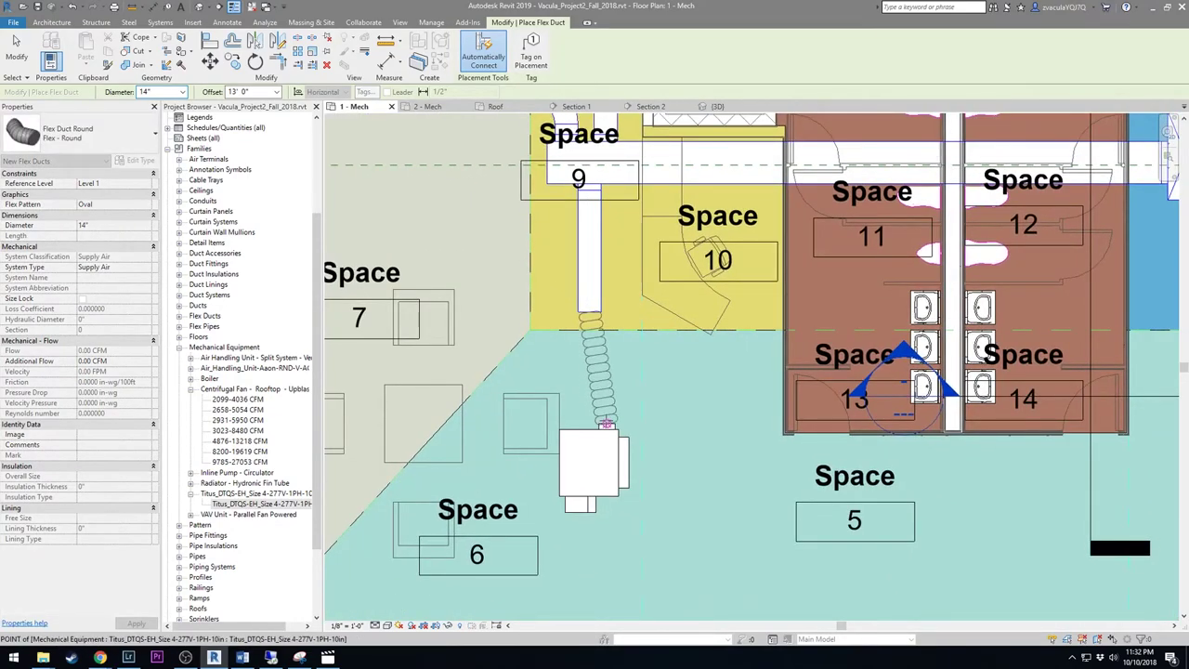
pyautogui.click(604, 432)
# Connect the two Space 4 branch ducts nearest the restrooms to the Titus units in Space 3 and Space 1 with flex duct
pyautogui.moveTo(967, 355); pyautogui.dragTo(574, 383, button='middle')
pyautogui.scroll(-2, 573, 384)
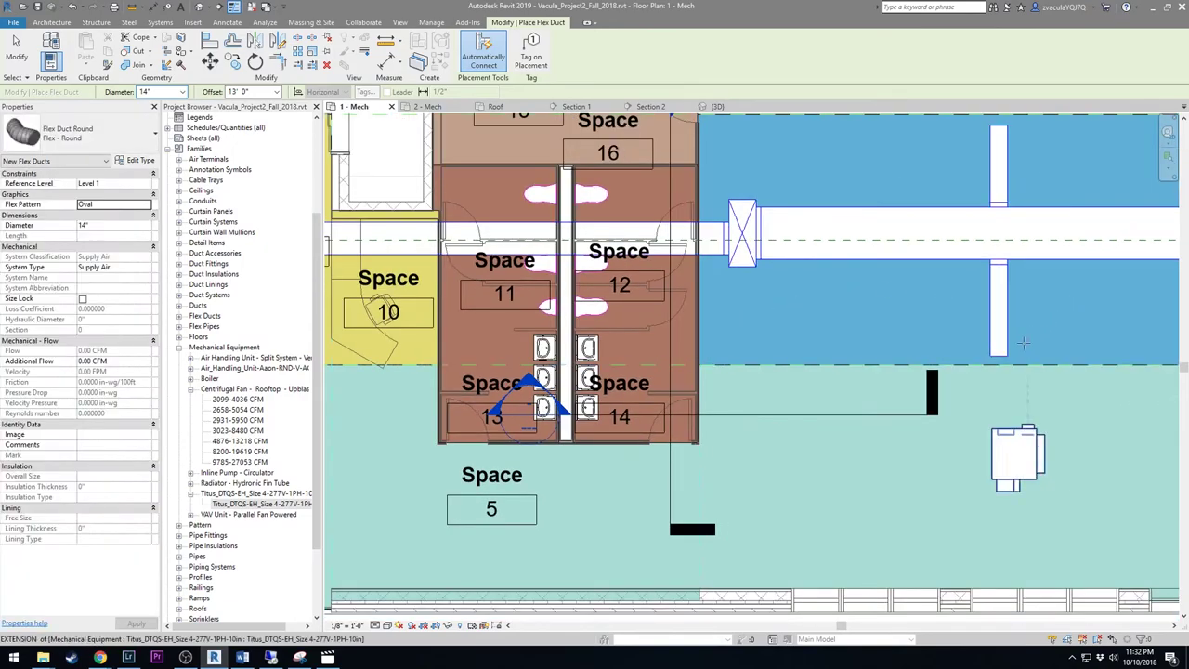
pyautogui.click(997, 356)
pyautogui.click(1018, 433)
pyautogui.moveTo(1005, 115)
pyautogui.mouseDown(button='middle')
pyautogui.moveTo(961, 298)
pyautogui.moveTo(530, 309)
pyautogui.moveTo(543, 303)
pyautogui.mouseUp(button='middle')
pyautogui.click(961, 297)
pyautogui.click(961, 248)
# Connect the two branch ducts beyond the main duct's reducer to the Titus units in Space 1 and Space 3 with flex duct
pyautogui.scroll(-1, 523, 310)
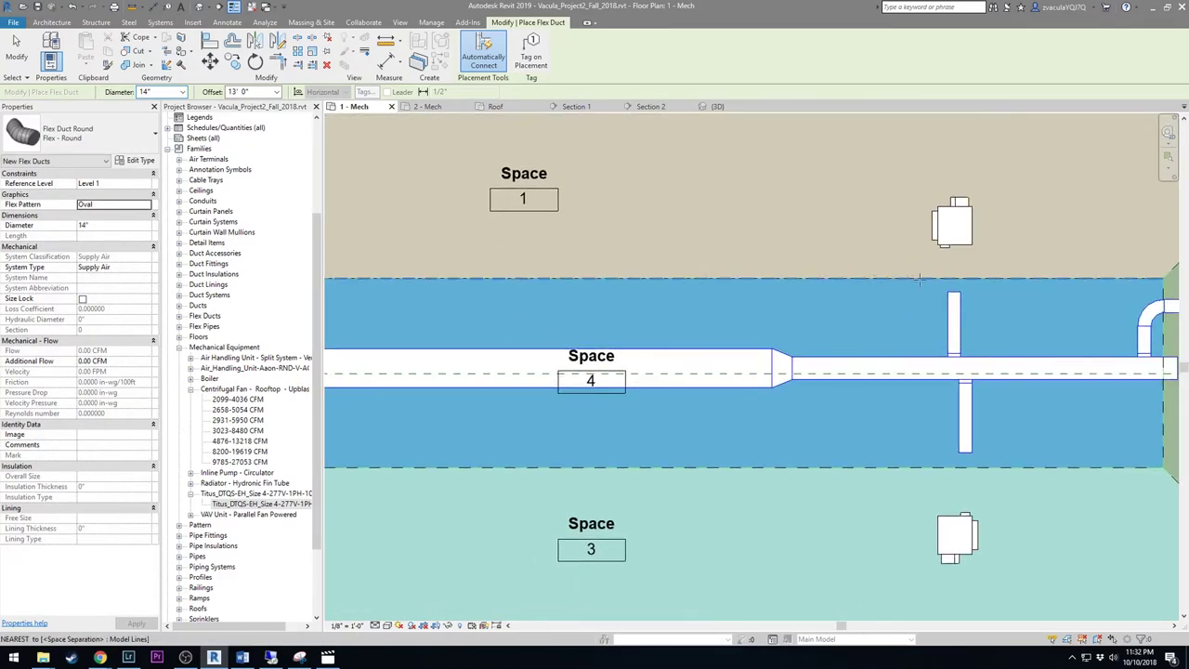
pyautogui.click(954, 296)
pyautogui.click(949, 247)
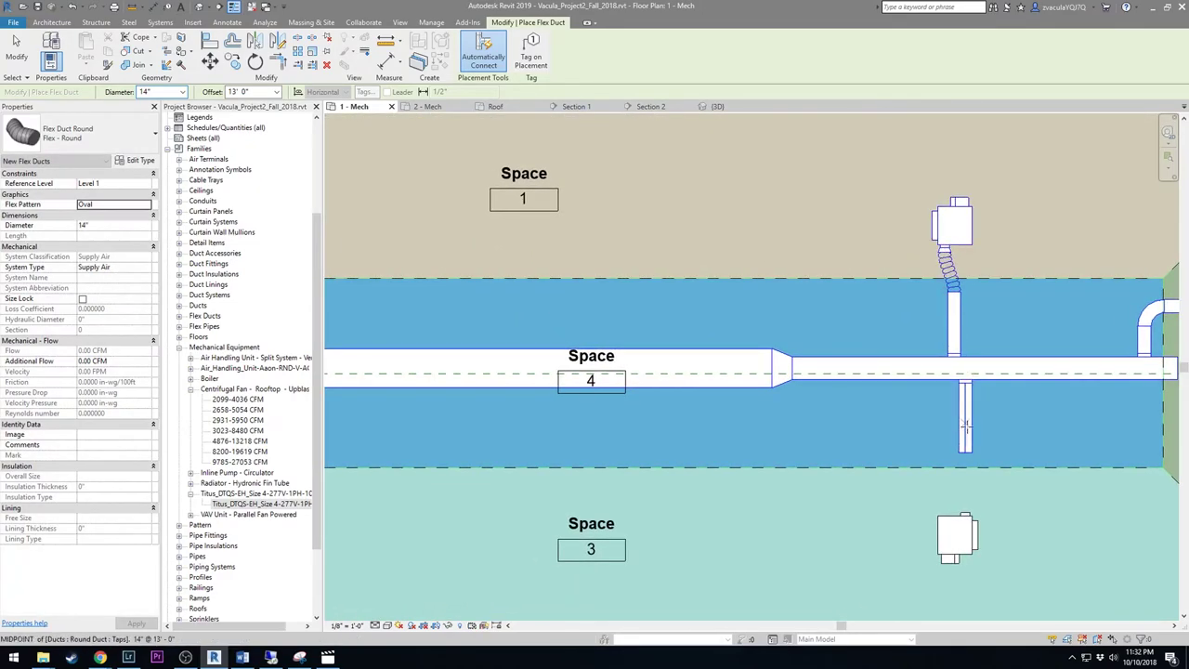
pyautogui.click(965, 452)
pyautogui.click(954, 516)
# Connect the elbowed branch duct to the Titus unit in Space 2 with flex duct and end the command
pyautogui.moveTo(988, 412); pyautogui.dragTo(695, 440, button='middle')
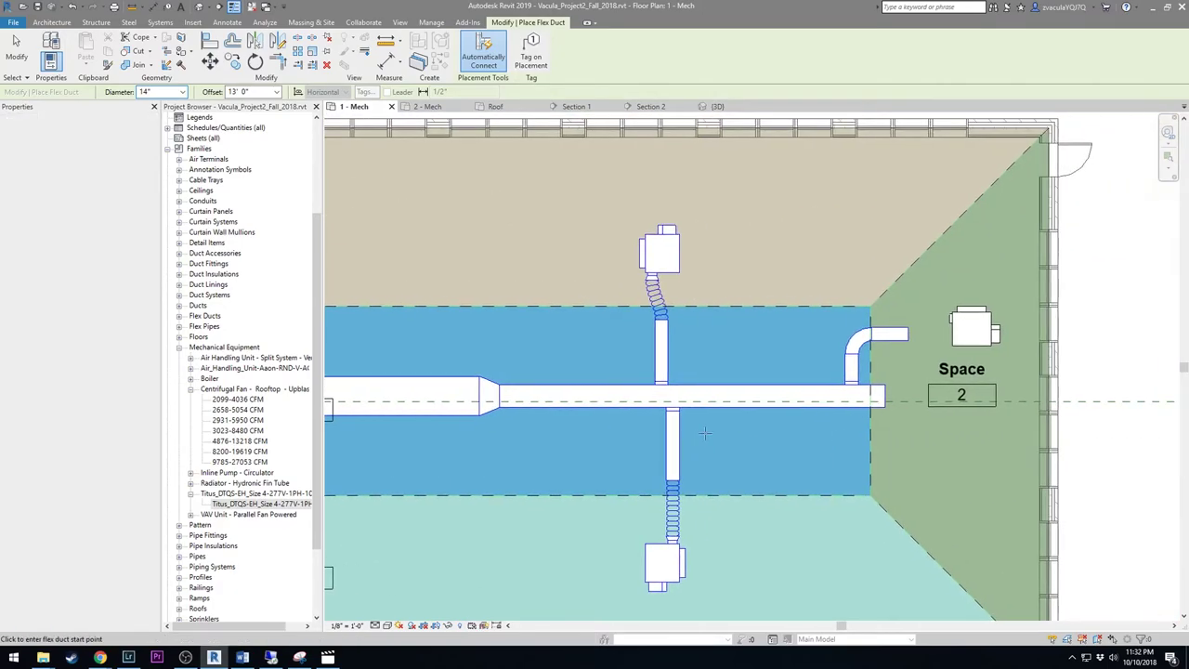
pyautogui.click(950, 325)
pyautogui.scroll(-2, 589, 301)
pyautogui.scroll(-1, 589, 301)
pyautogui.press('Escape')
pyautogui.scroll(-1, 569, 295)
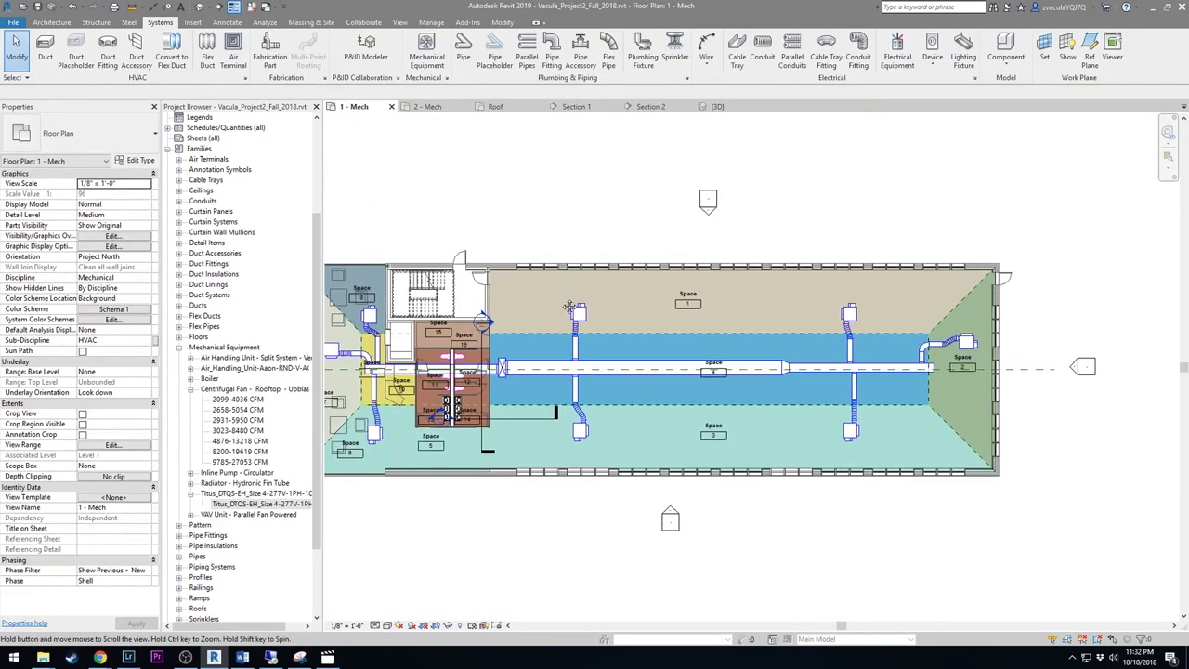
pyautogui.moveTo(568, 296); pyautogui.dragTo(736, 285, button='middle')
pyautogui.scroll(1, 736, 284)
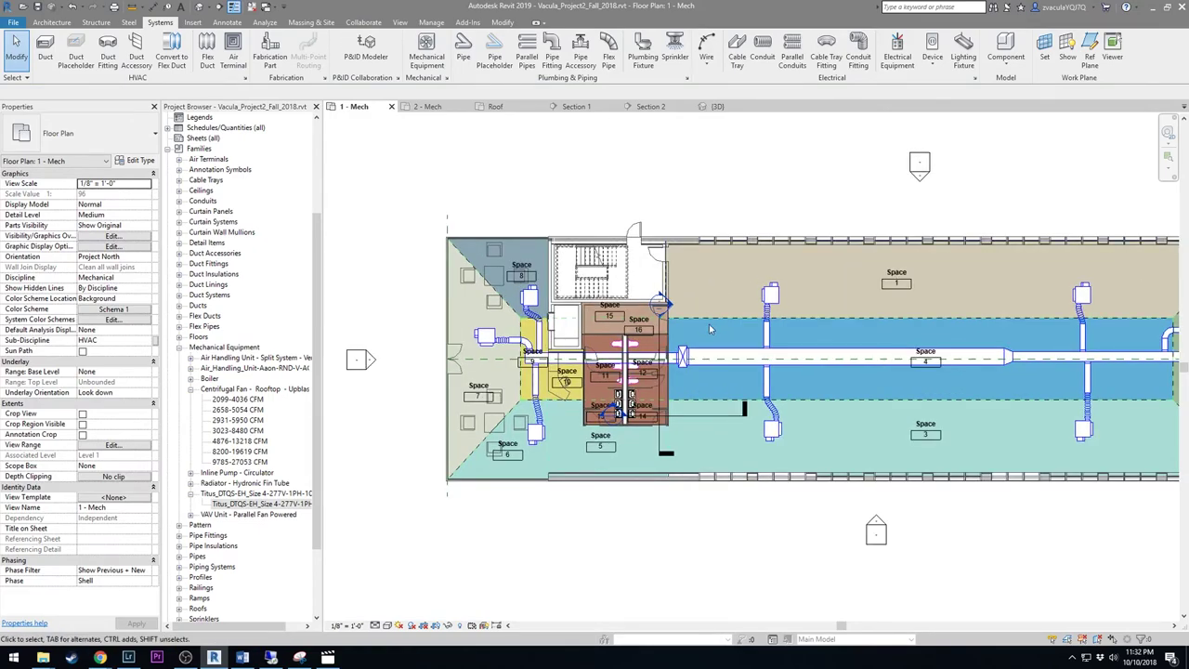
pyautogui.scroll(1, 709, 326)
pyautogui.scroll(-2, 709, 326)
pyautogui.scroll(1, 708, 326)
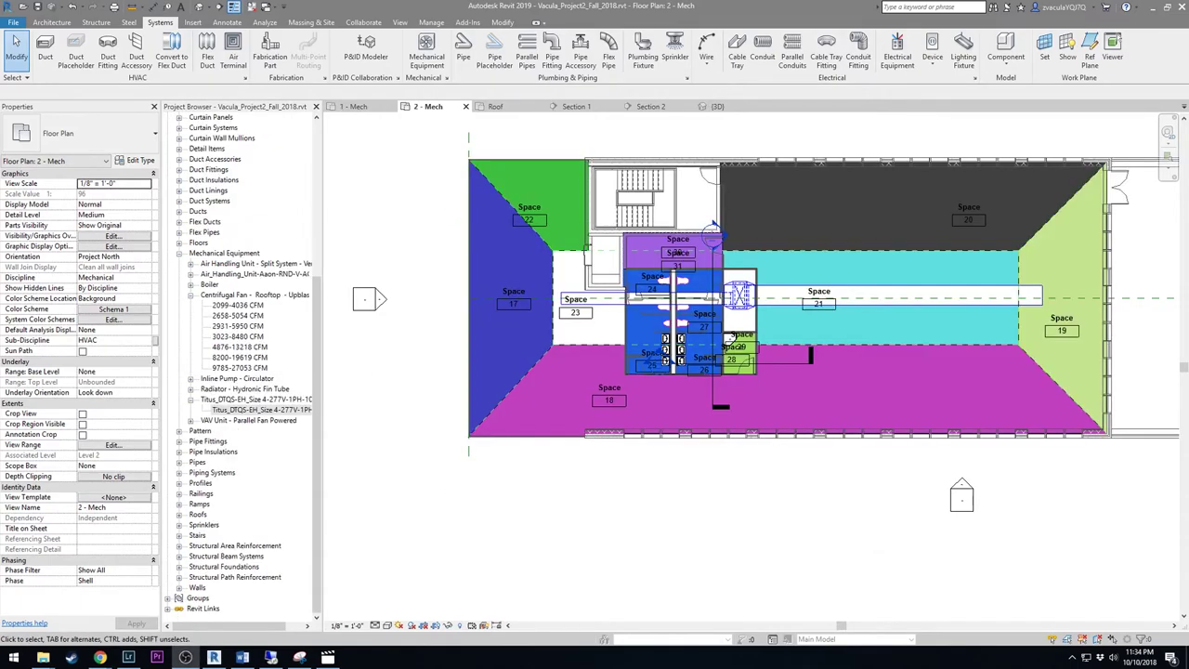
# Place Titus 4-277V-1PH-10in units at 12' 0" offset on Level 2 in Space 17, Space 22 and Space 18 beside Space 23
pyautogui.moveTo(263, 410); pyautogui.dragTo(496, 253)
pyautogui.scroll(5, 494, 253)
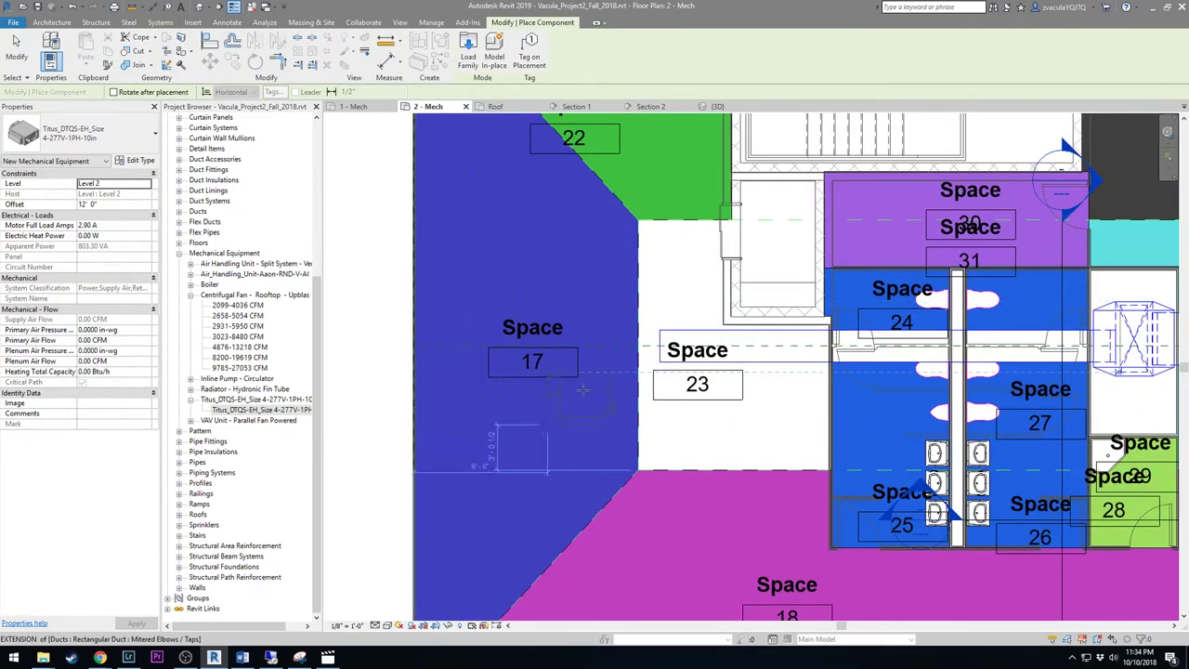
pyautogui.scroll(-1, 557, 396)
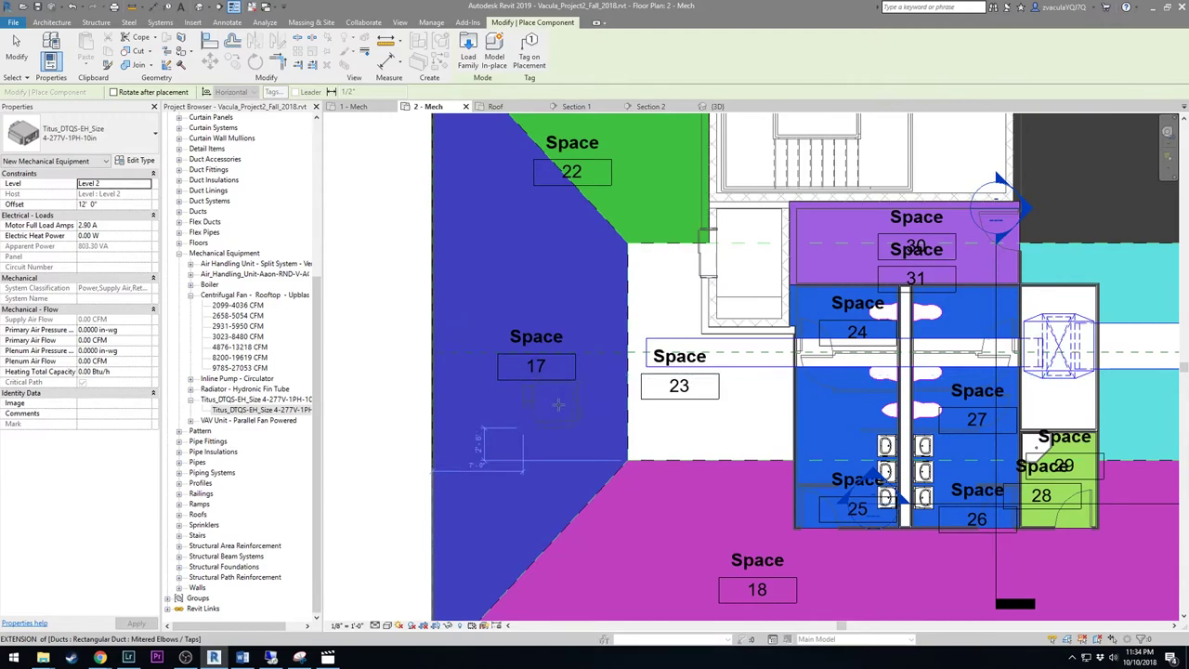
pyautogui.scroll(2, 553, 405)
pyautogui.click(550, 409)
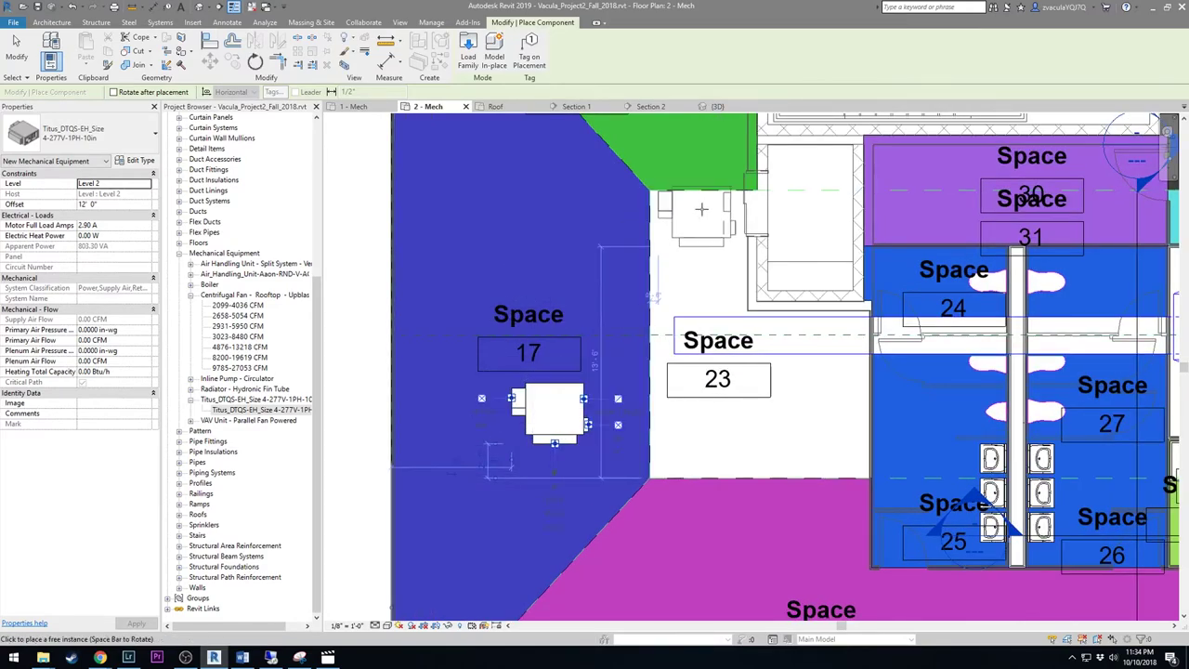
pyautogui.moveTo(631, 279); pyautogui.dragTo(603, 427, button='middle')
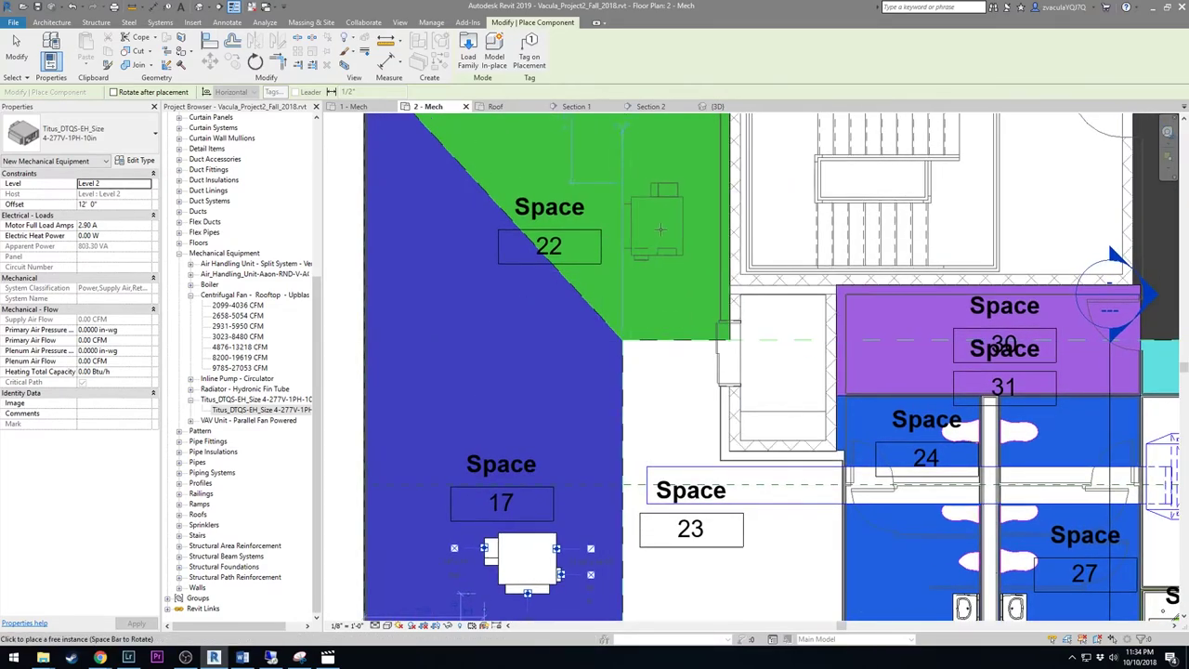
pyautogui.scroll(-2, 688, 557)
pyautogui.moveTo(692, 603); pyautogui.dragTo(699, 406, button='middle')
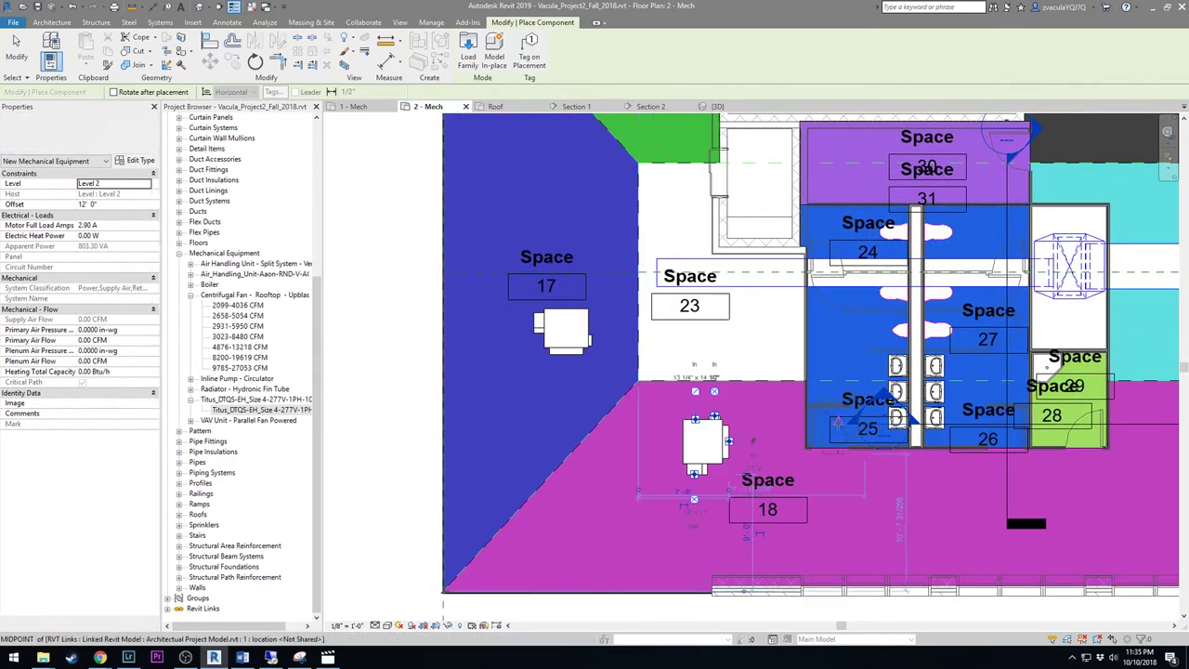
# Place further Titus units in Space 18 opposite Space 21, in Space 19 and in Space 20, ending the placement
pyautogui.moveTo(1161, 492); pyautogui.dragTo(666, 437, button='middle')
pyautogui.scroll(-1, 665, 437)
pyautogui.scroll(-1, 666, 422)
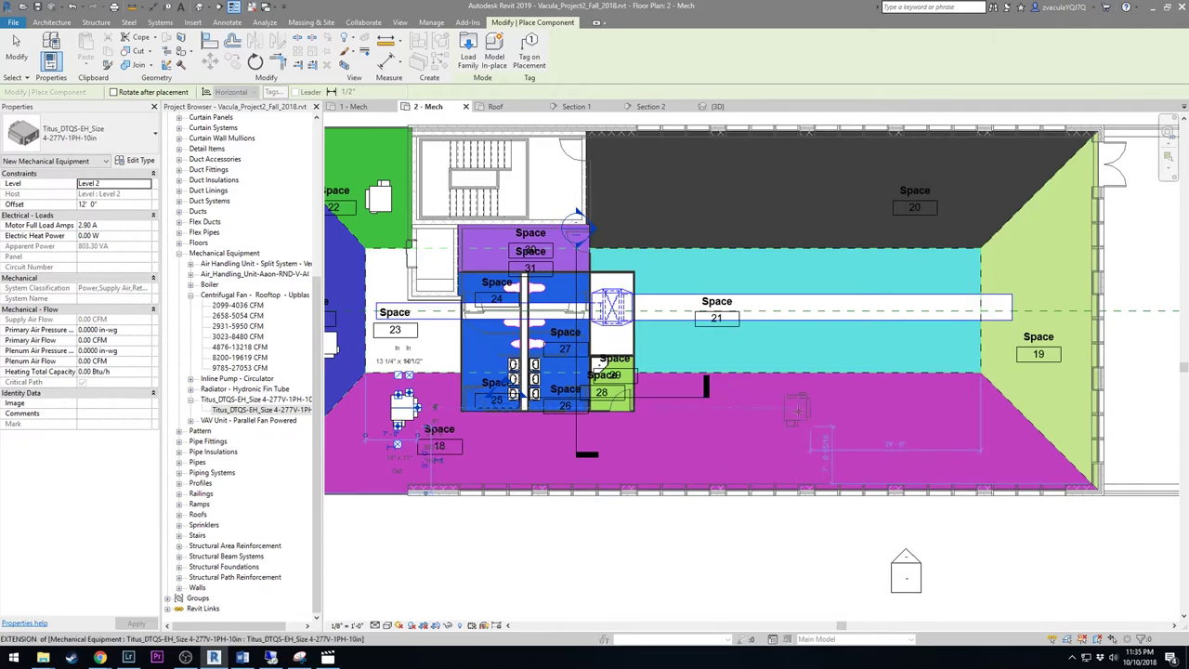
pyautogui.click(759, 411)
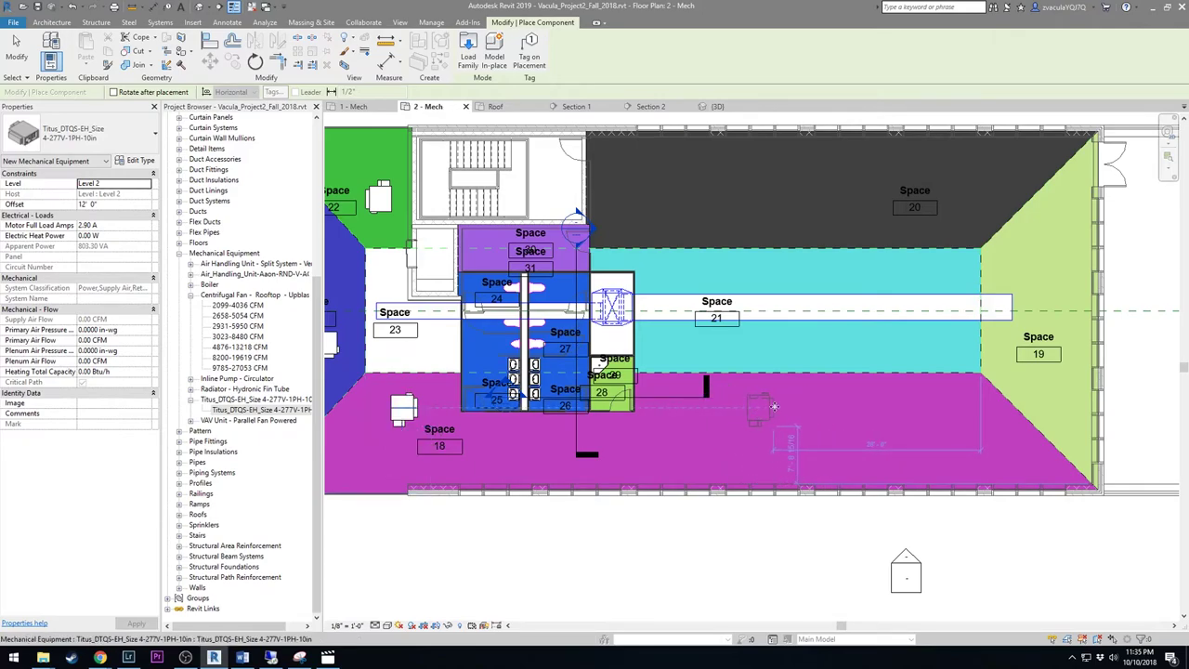
pyautogui.click(1047, 264)
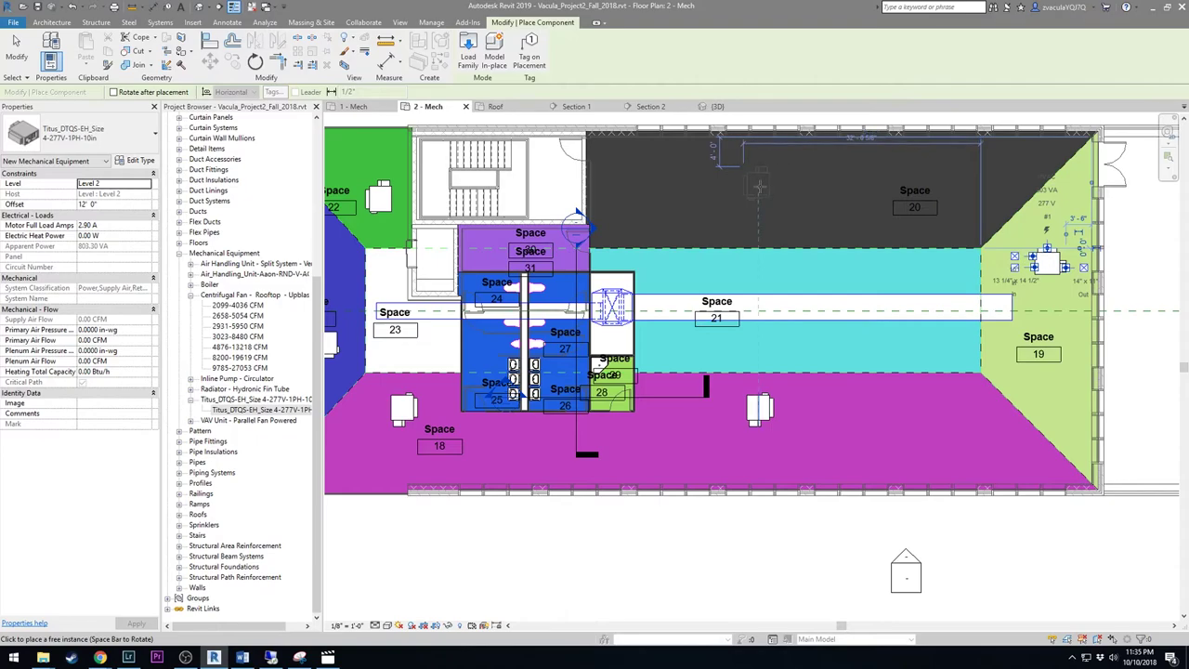
pyautogui.click(760, 183)
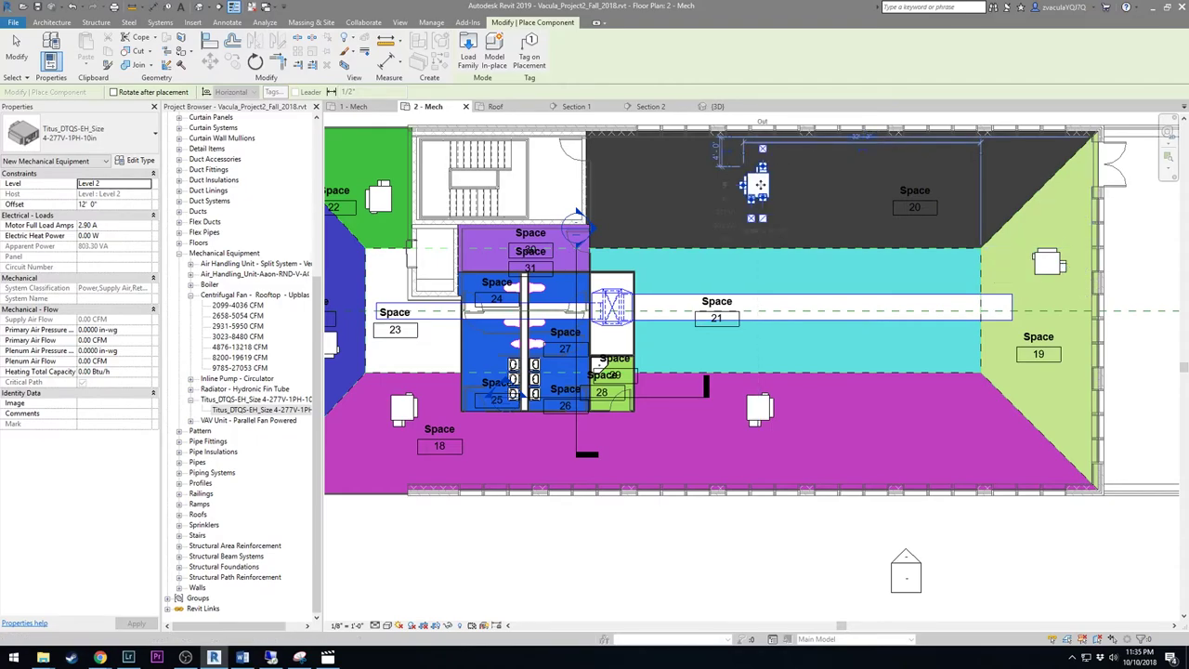
pyautogui.press('Escape')
pyautogui.press('Escape')
# Draw a 14" round elbowed branch duct at 12' 6" offset from the main duct in Space 23 toward the Space 17 unit
pyautogui.click(678, 297)
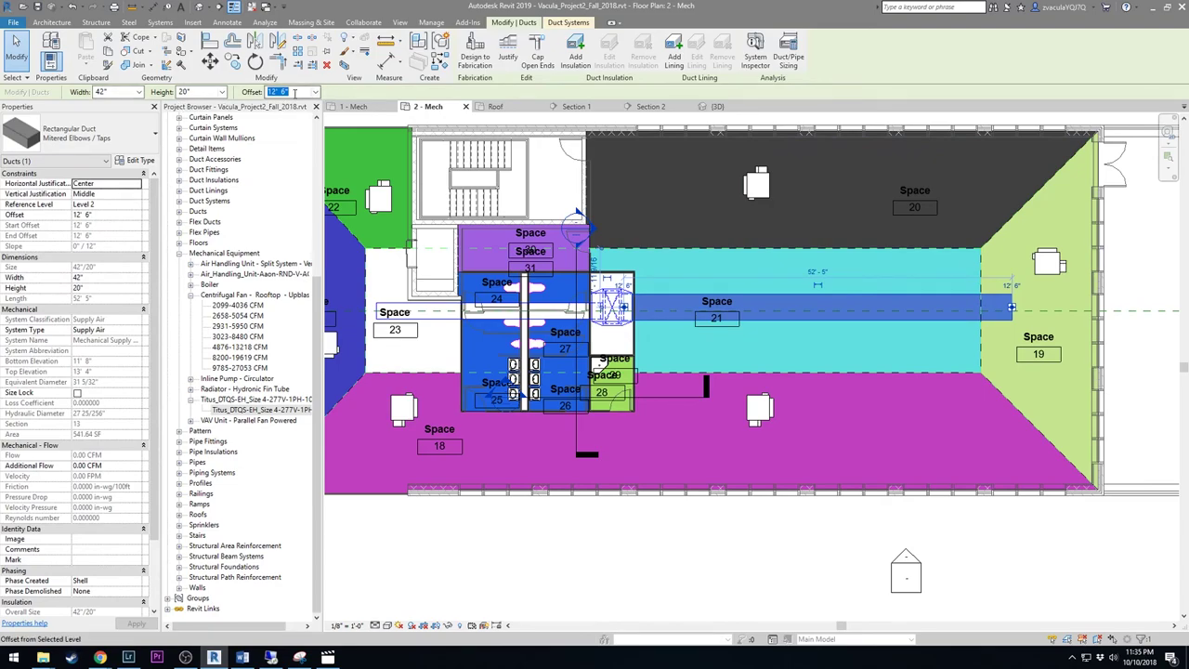
pyautogui.press('Escape')
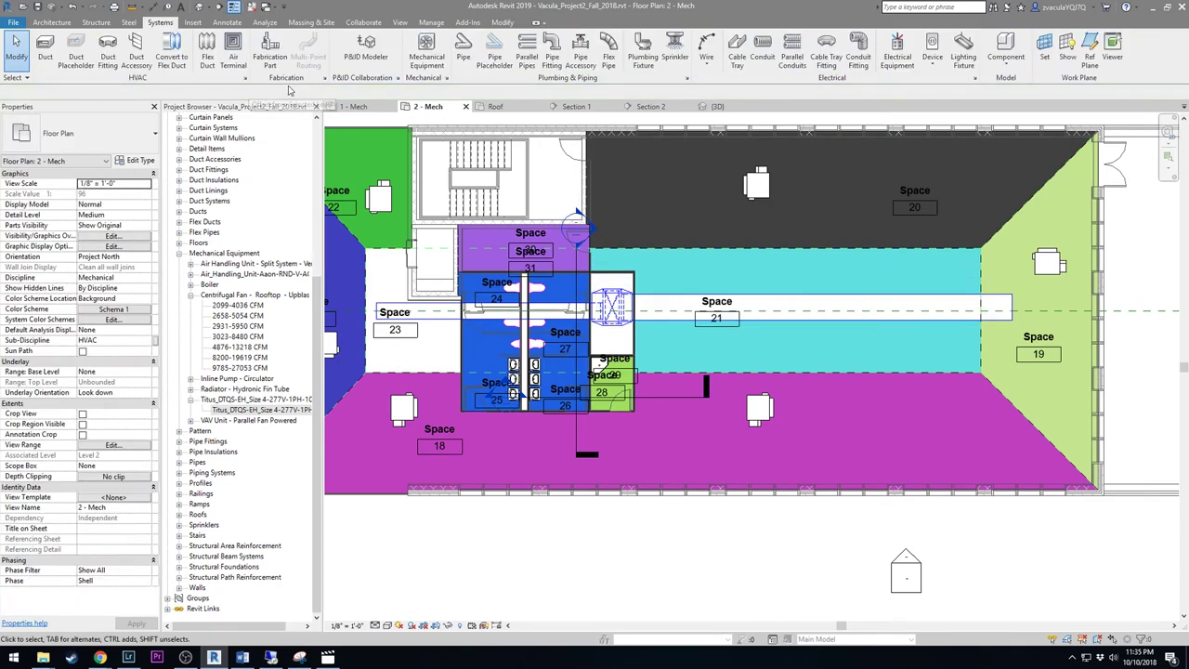
pyautogui.click(45, 51)
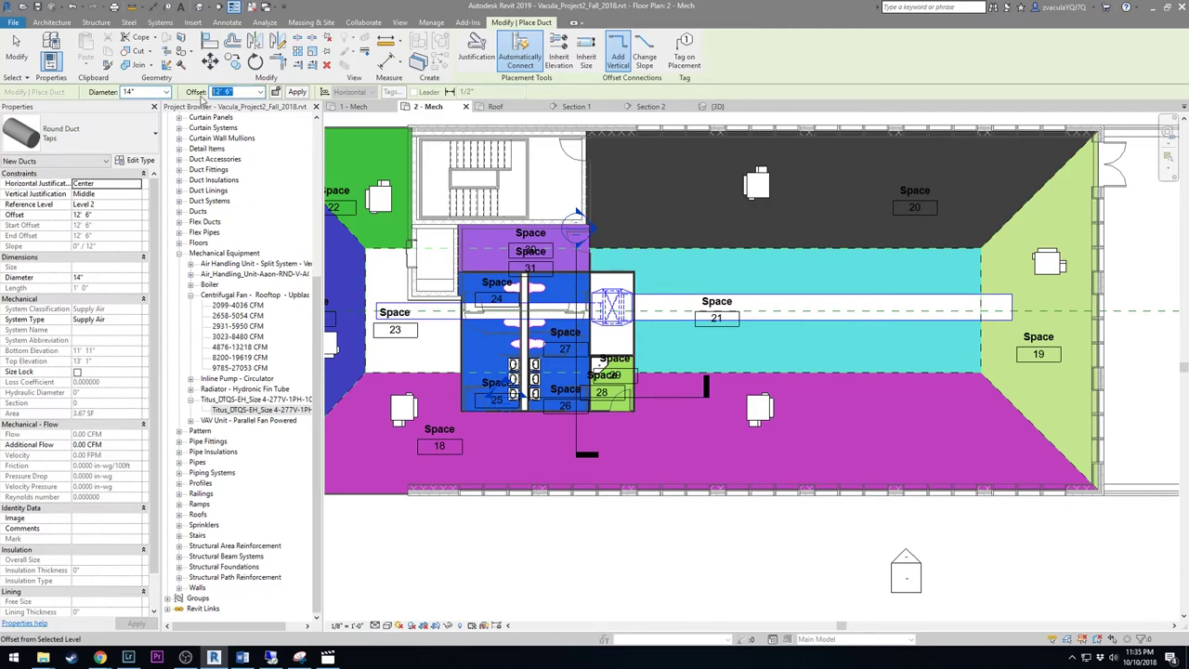
pyautogui.click(112, 204)
pyautogui.moveTo(529, 297); pyautogui.dragTo(669, 297, button='middle')
pyautogui.scroll(2, 669, 296)
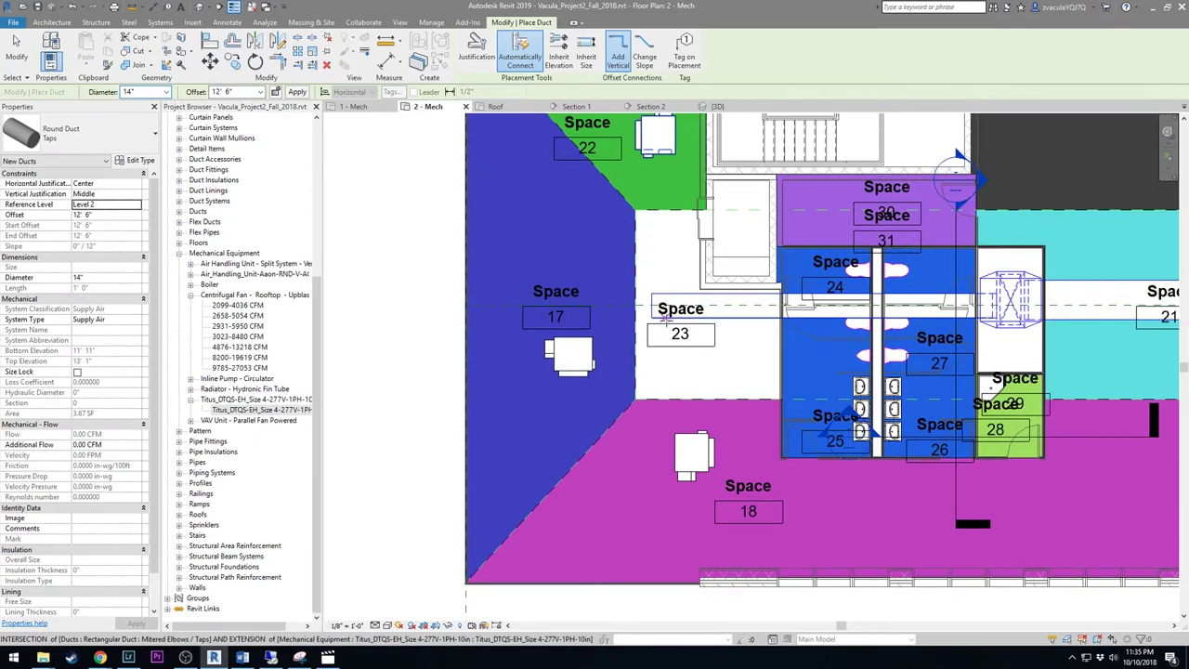
pyautogui.click(667, 318)
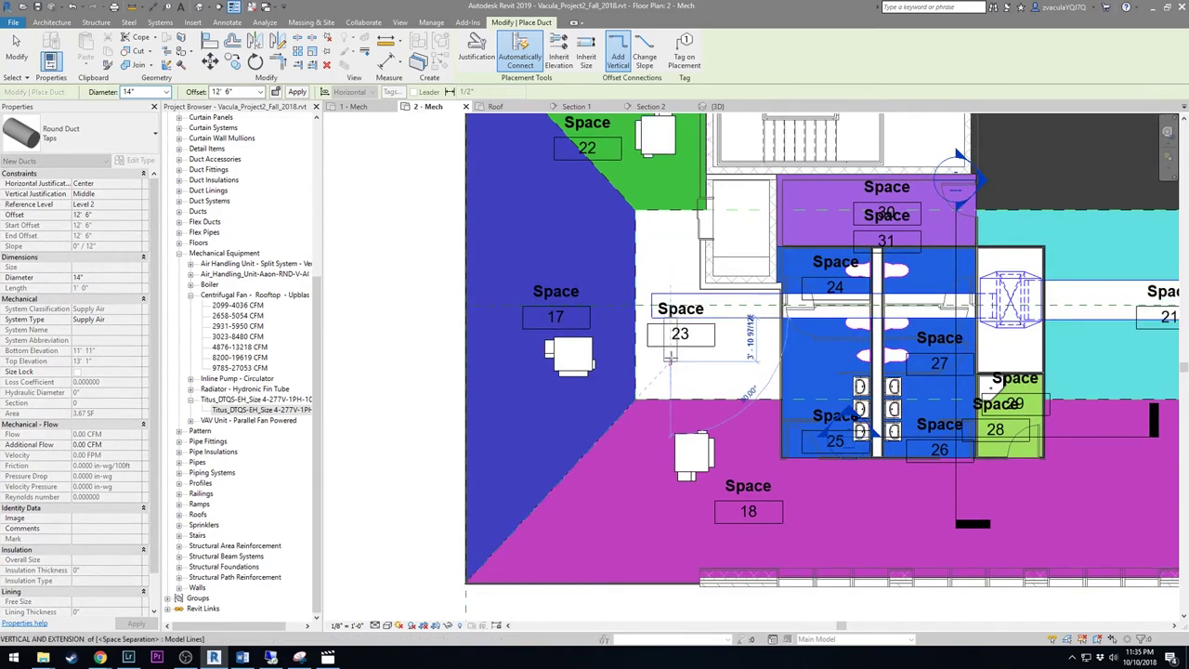
pyautogui.click(631, 361)
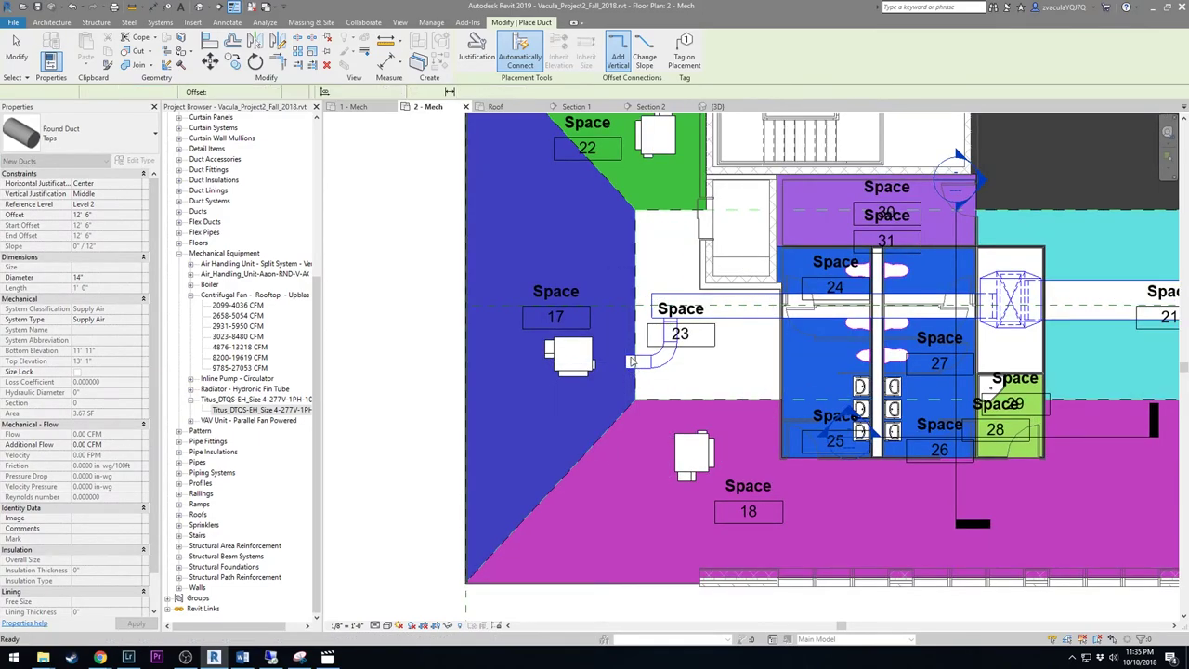
# Draw two straight 14" round branch ducts from the main duct in Space 23 toward the Space 22 and Space 18 units
pyautogui.click(665, 295)
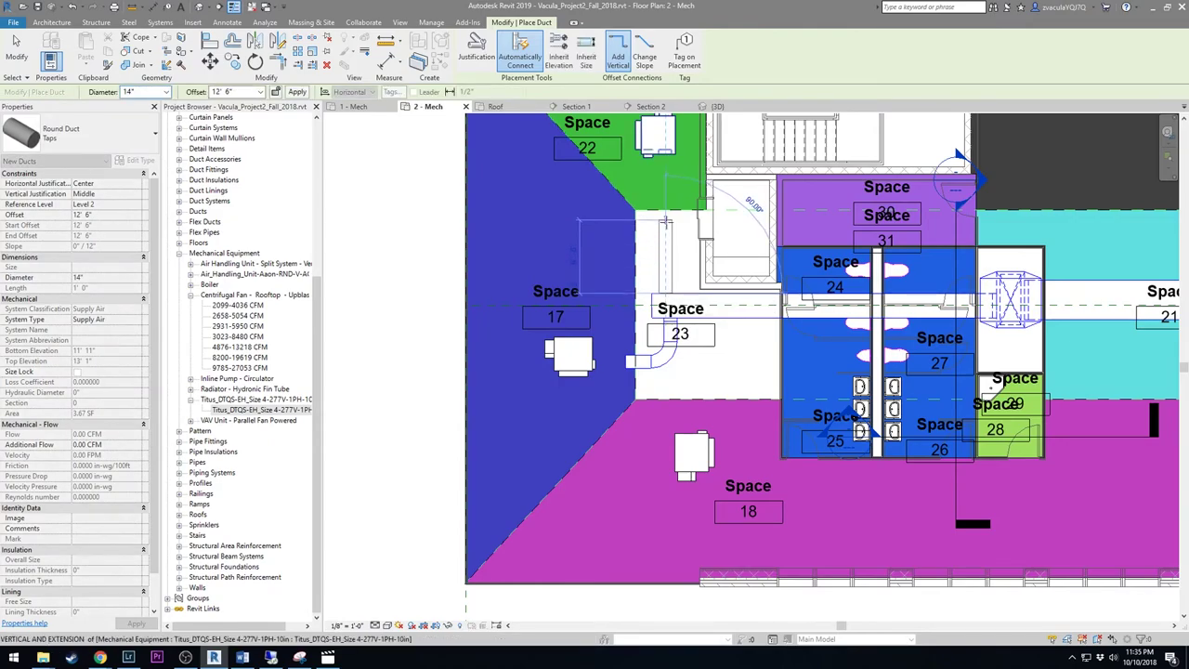
pyautogui.click(665, 216)
pyautogui.click(695, 316)
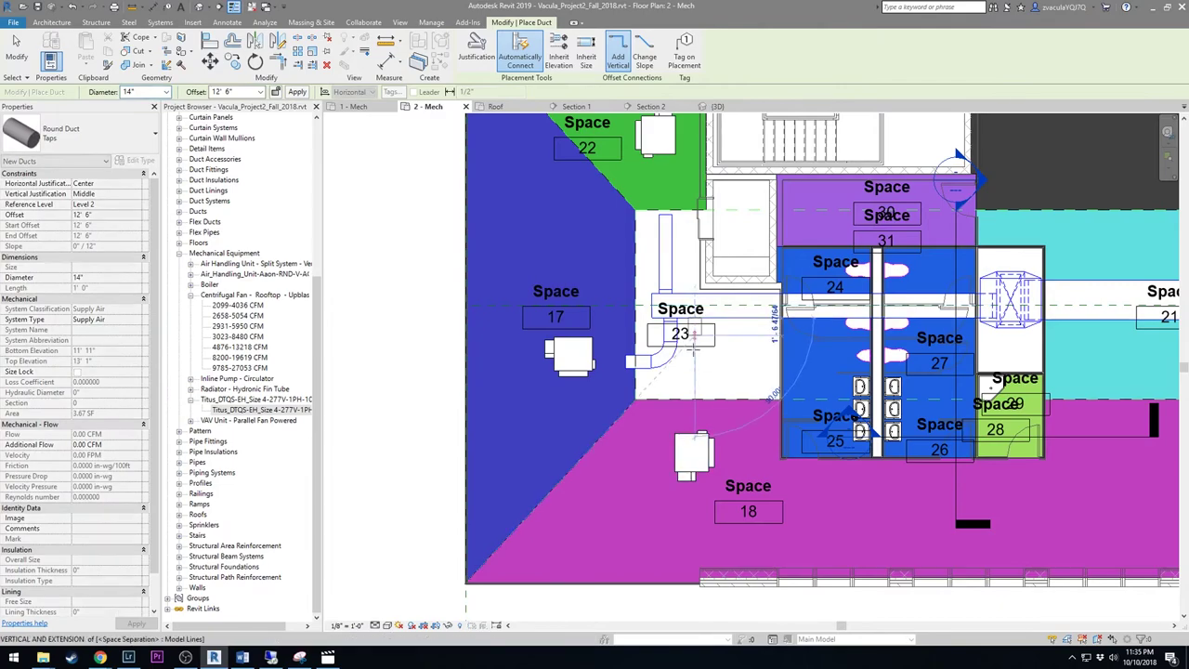
pyautogui.click(701, 396)
# Draw two 14" round branch ducts from opposite sides of the Space 21 main duct toward the Space 20 and Space 18 units
pyautogui.scroll(-1, 704, 397)
pyautogui.moveTo(704, 397); pyautogui.dragTo(835, 327, button='middle')
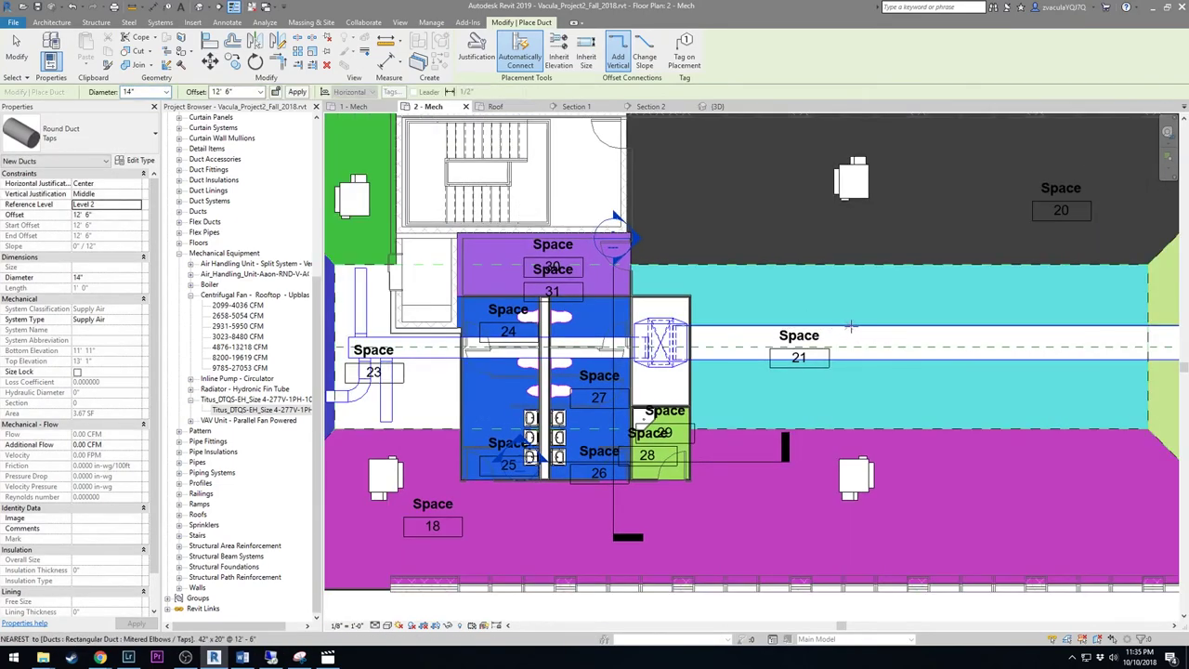
pyautogui.click(848, 325)
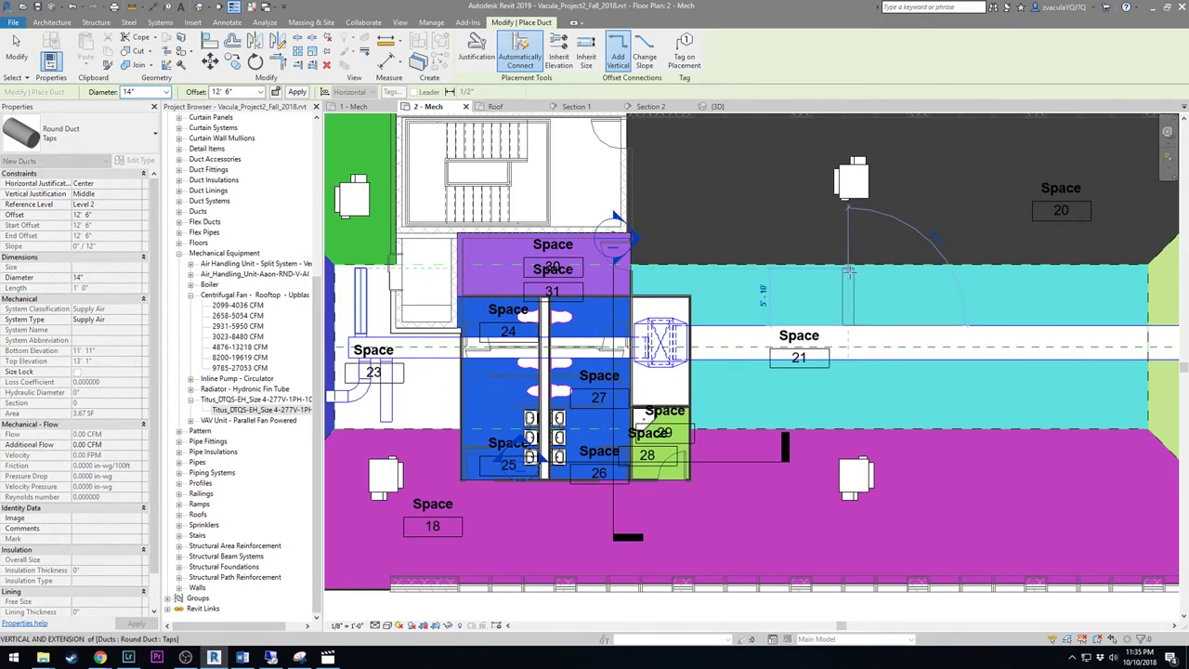
pyautogui.press('Escape')
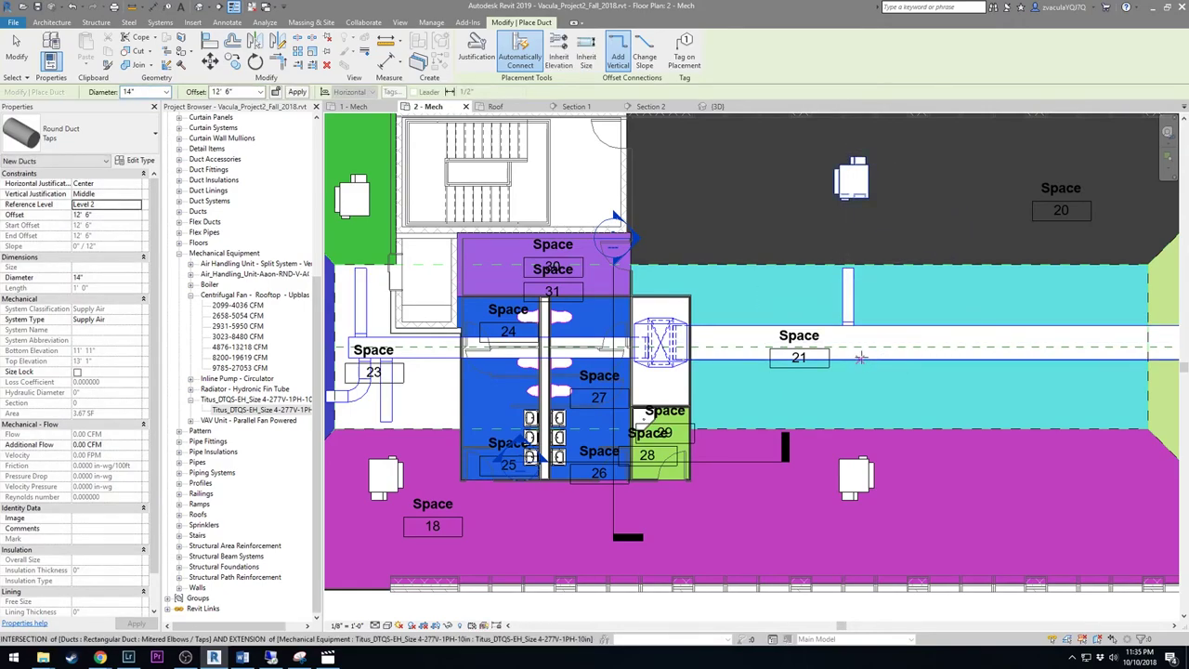
pyautogui.click(856, 360)
pyautogui.press('Escape')
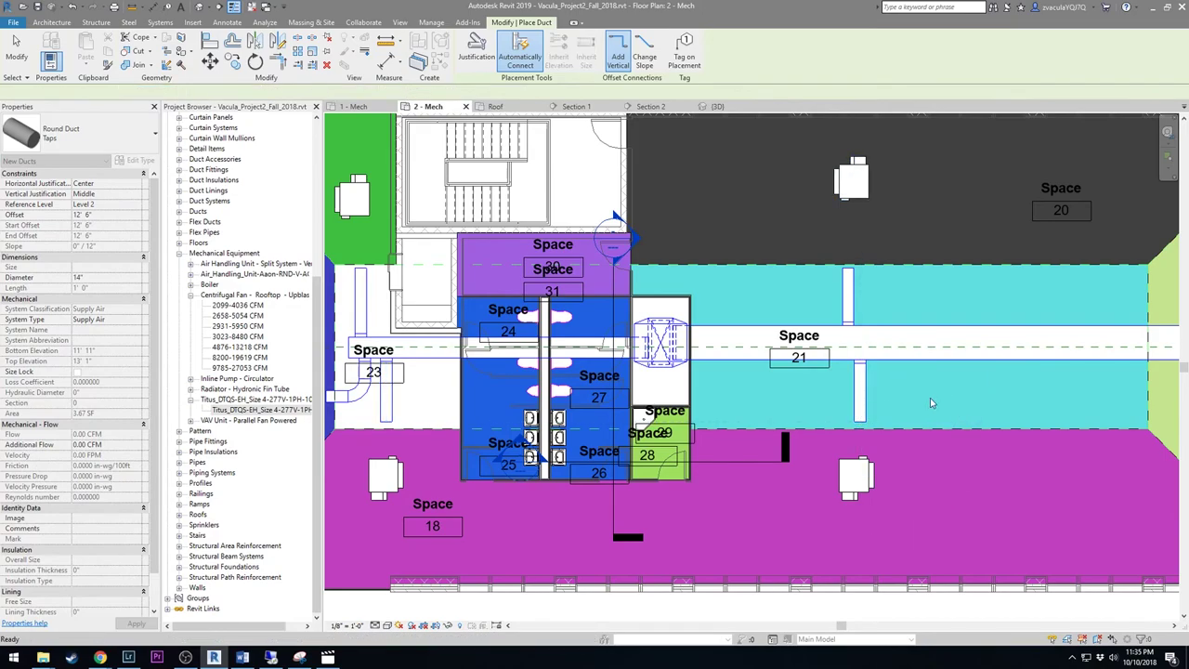
# Draw an elbowed 14" round branch duct from the main duct's far end toward the Space 19 unit and end the command
pyautogui.moveTo(1141, 315); pyautogui.dragTo(882, 360, button='middle')
pyautogui.scroll(1, 903, 371)
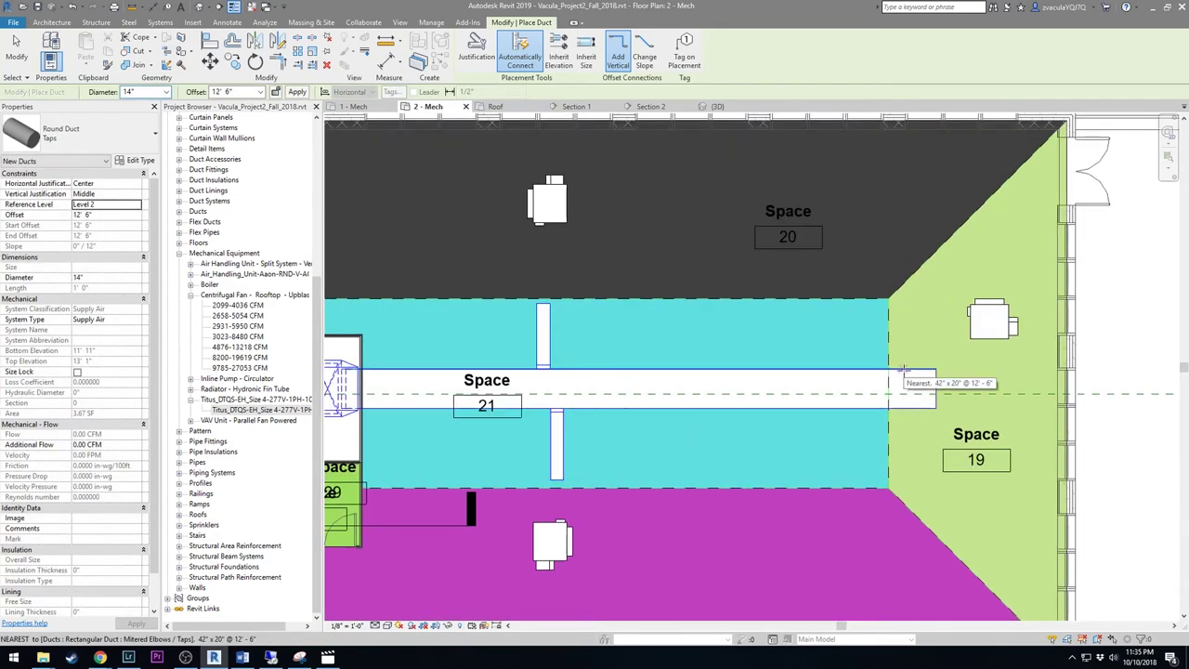
pyautogui.click(903, 371)
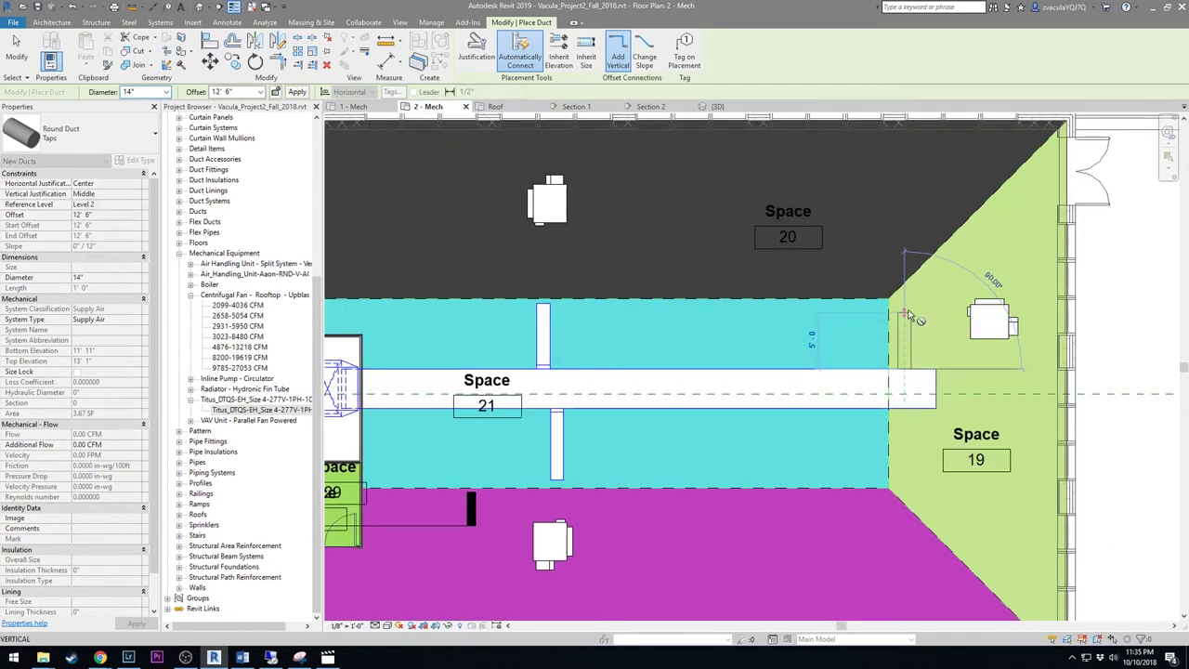
pyautogui.click(903, 313)
pyautogui.press('Escape')
pyautogui.press('Escape')
# Connect the three Space 23 branch ducts to the Titus units in Space 22, Space 17 and Space 18 with 14" flex duct
pyautogui.scroll(-3, 915, 315)
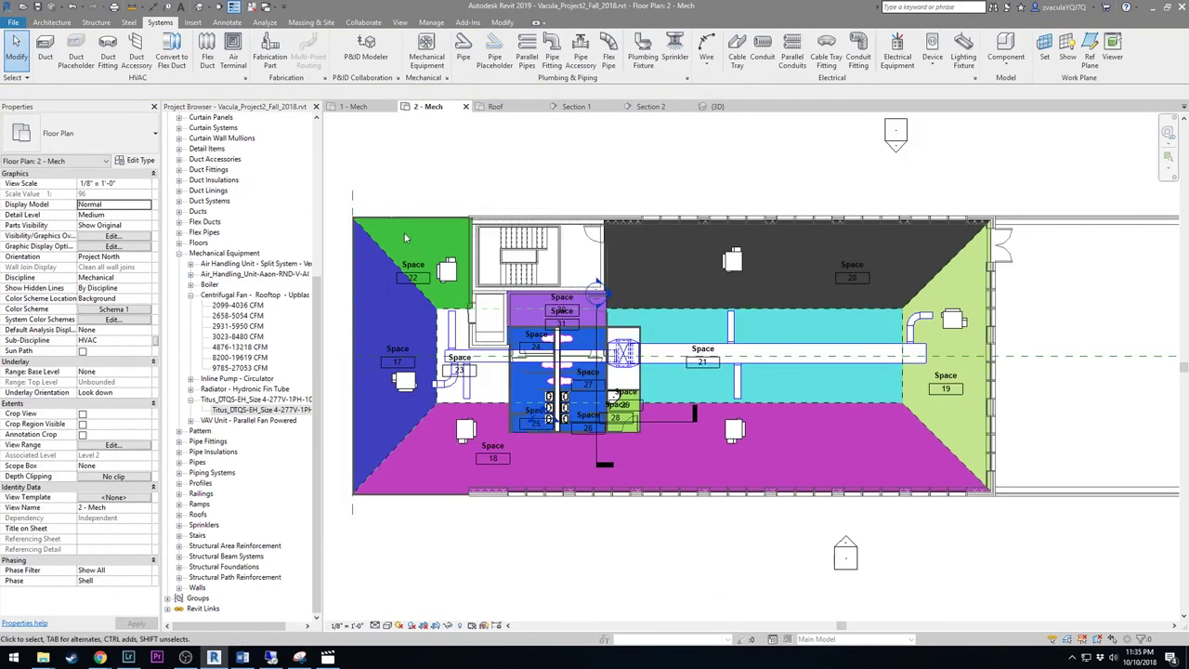
pyautogui.press('f')
pyautogui.press('d')
pyautogui.scroll(5, 444, 311)
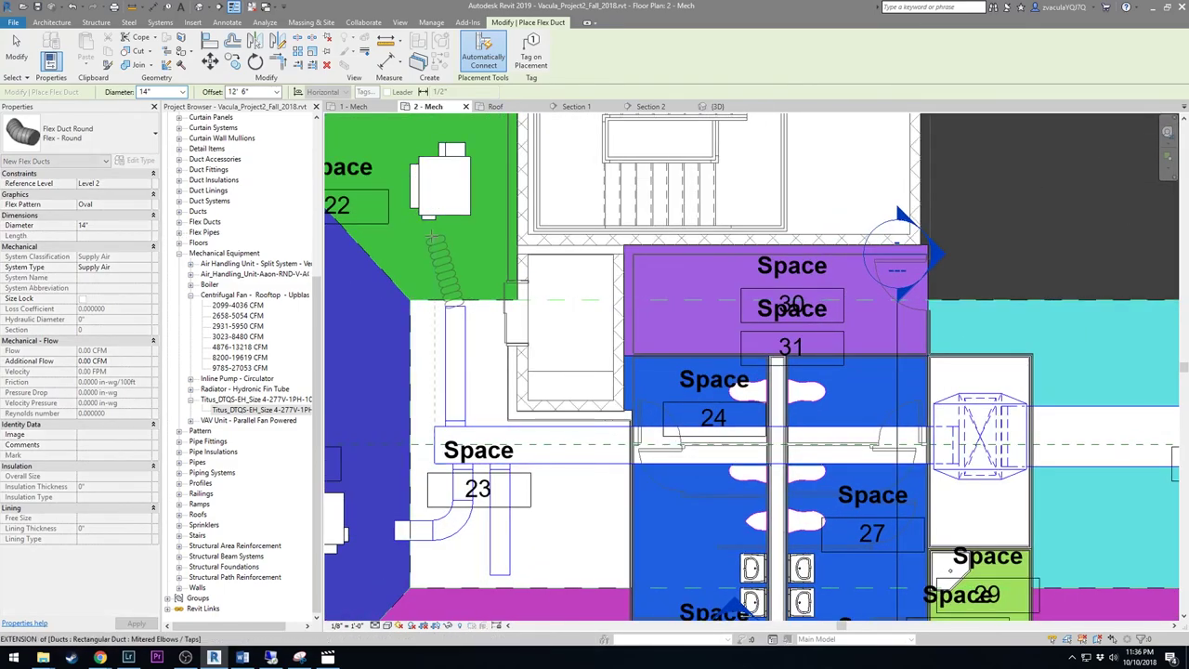
pyautogui.moveTo(398, 477); pyautogui.dragTo(626, 357, button='middle')
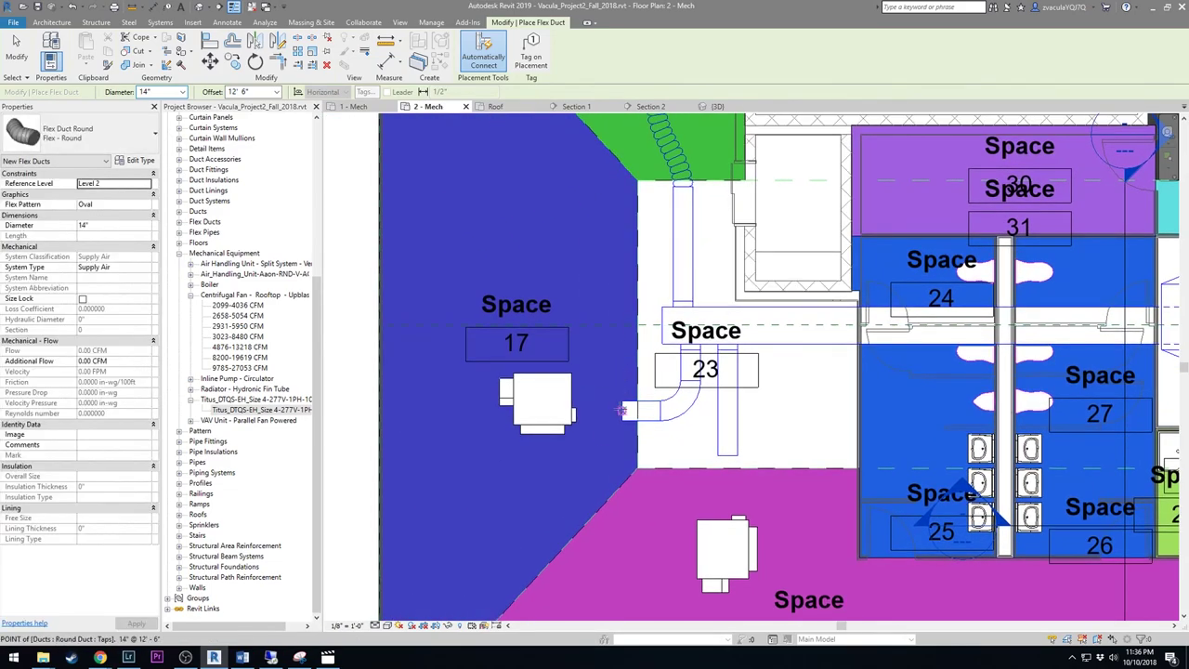
pyautogui.click(576, 413)
pyautogui.click(629, 411)
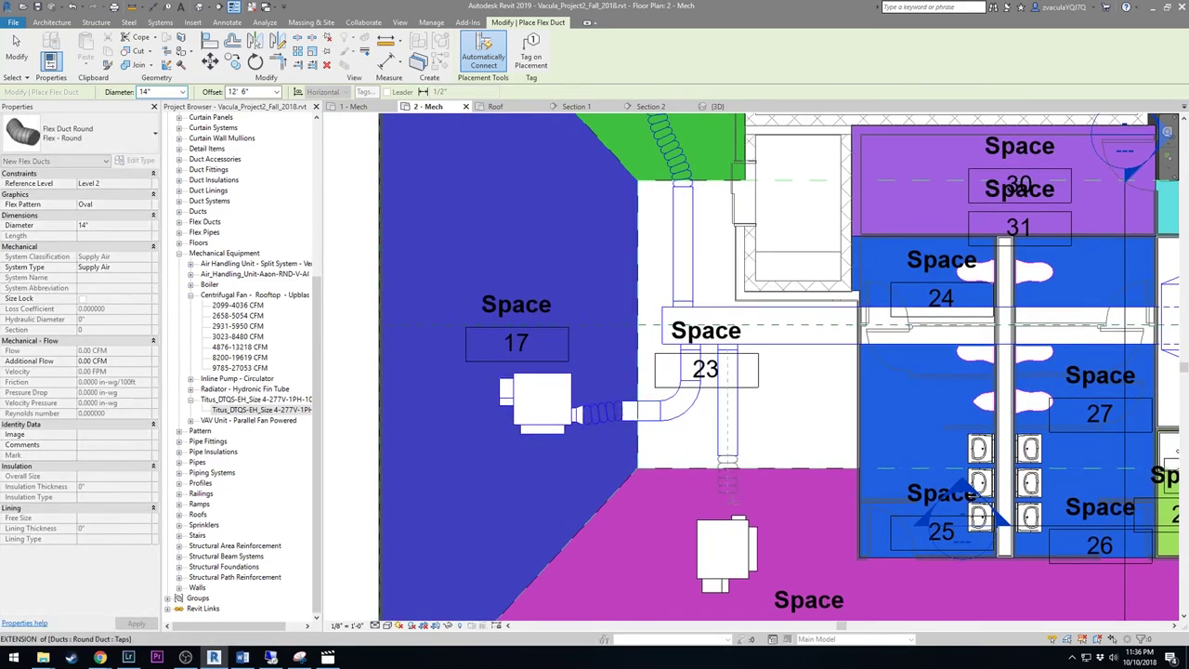
# Connect the two Space 21 branch ducts to the Titus units in Space 18 and Space 20 with 14" flex duct
pyautogui.moveTo(827, 456); pyautogui.dragTo(377, 405, button='middle')
pyautogui.scroll(-2, 928, 369)
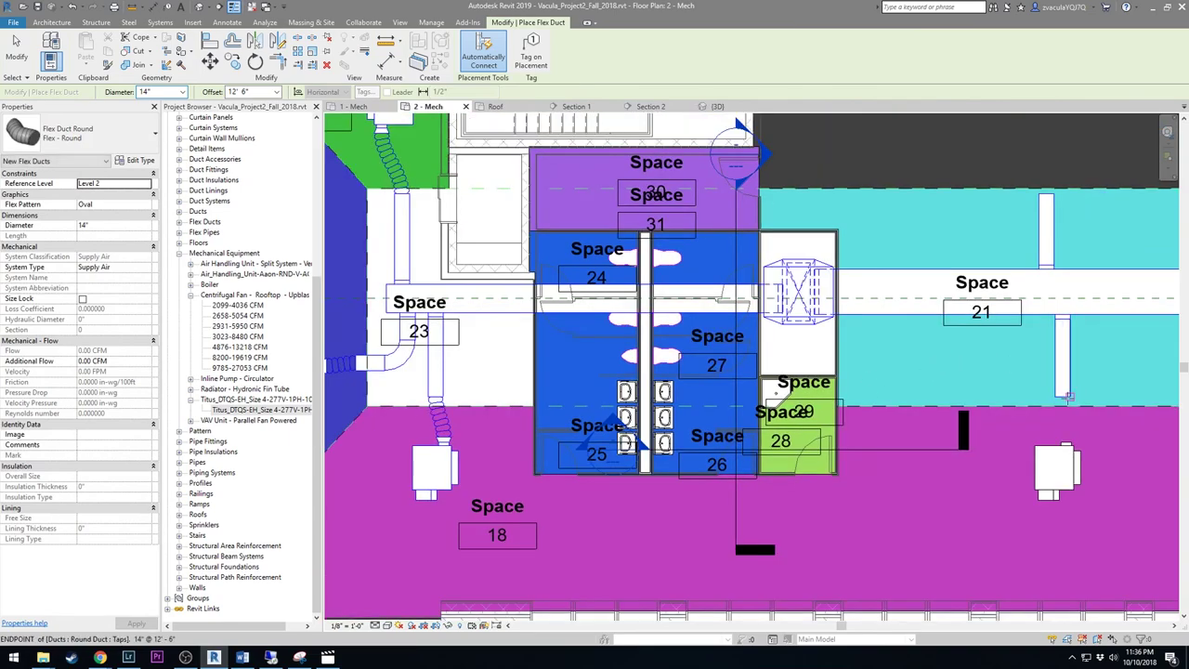
pyautogui.moveTo(1022, 303); pyautogui.dragTo(922, 466, button='middle')
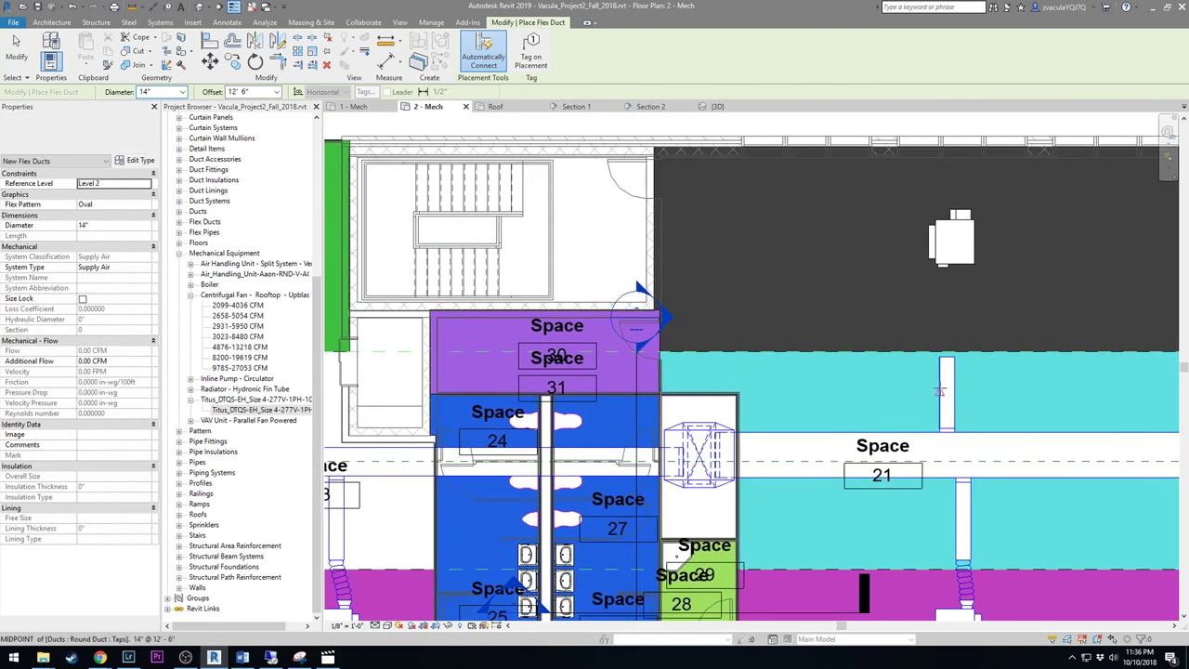
pyautogui.click(946, 359)
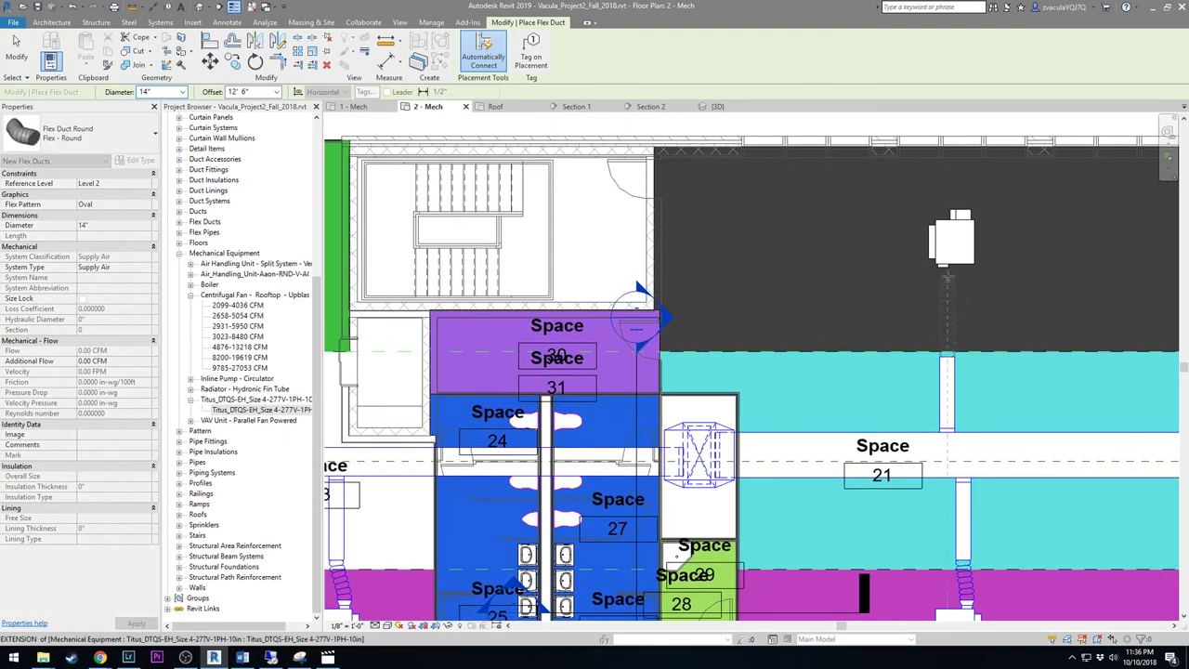
pyautogui.click(942, 267)
# Connect the elbowed branch duct to the Titus unit in Space 19 with 14" flex duct and end the command
pyautogui.moveTo(942, 266); pyautogui.dragTo(543, 245, button='middle')
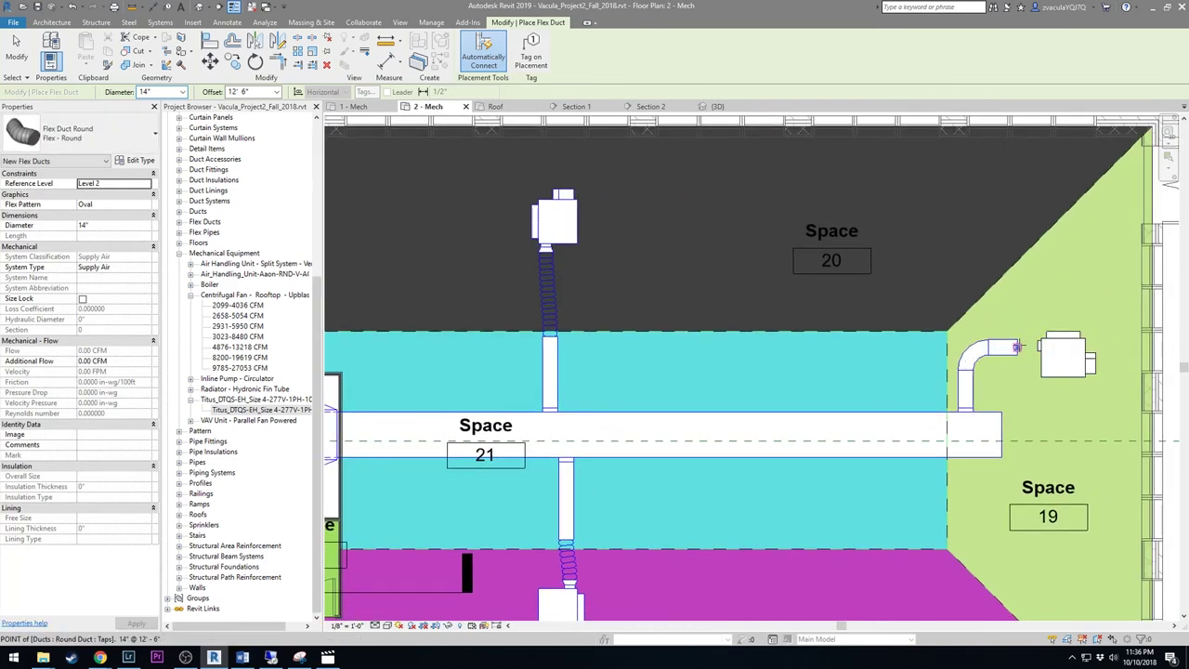
pyautogui.click(1017, 346)
pyautogui.click(1034, 345)
pyautogui.scroll(-2, 921, 349)
pyautogui.scroll(3, 921, 349)
pyautogui.scroll(-2, 896, 356)
pyautogui.scroll(4, 896, 356)
pyautogui.press('Escape')
pyautogui.press('Escape')
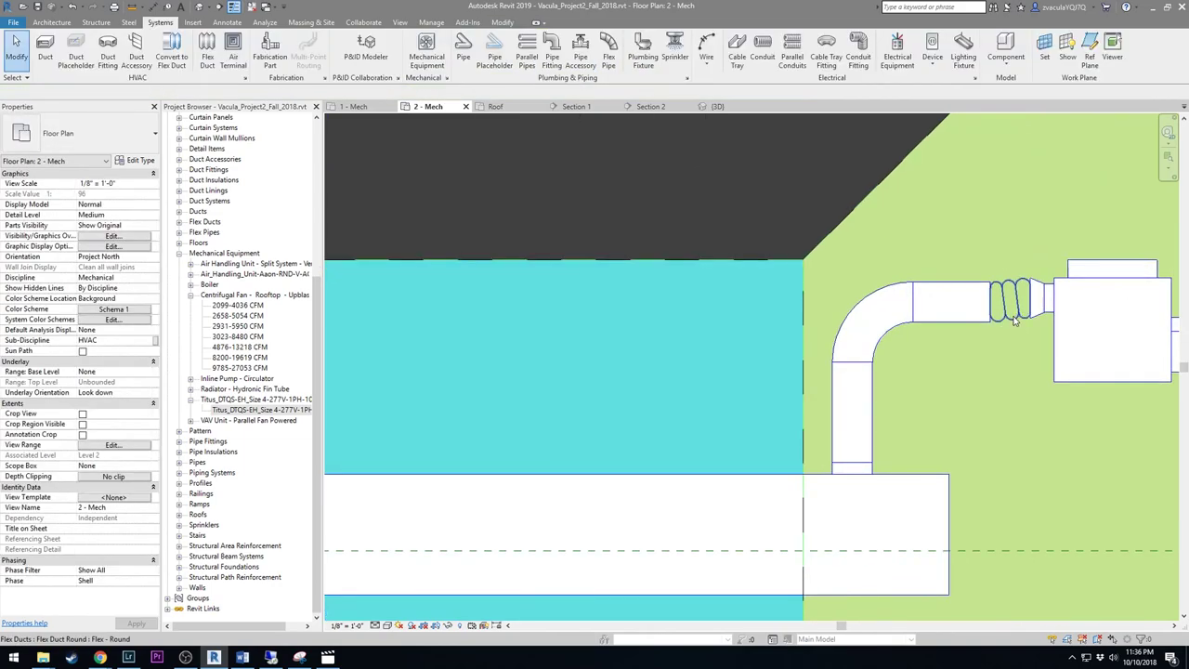
pyautogui.click(992, 318)
pyautogui.press('Escape')
pyautogui.scroll(-4, 553, 307)
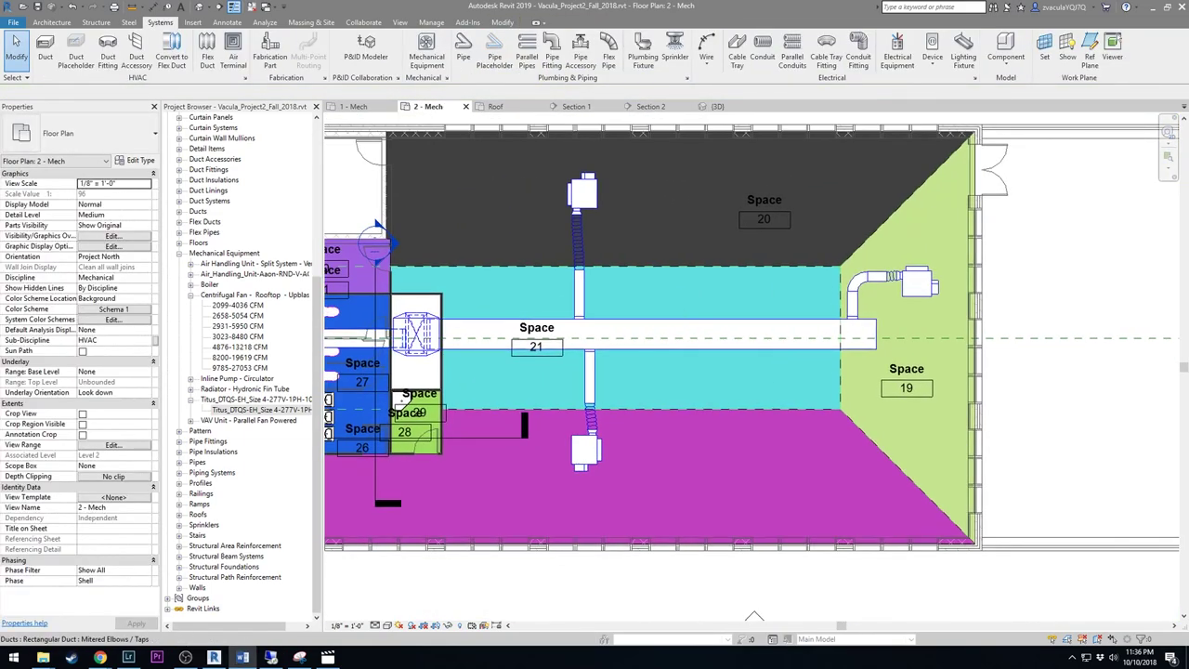
pyautogui.scroll(-3, 661, 369)
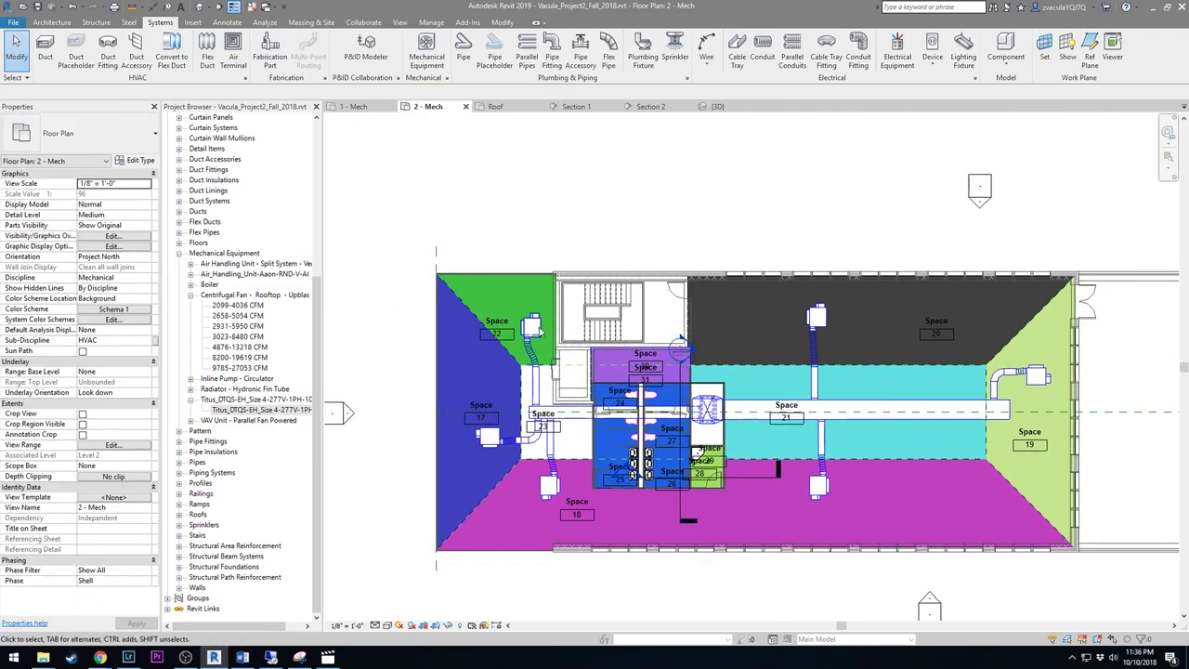
pyautogui.click(534, 332)
pyautogui.click(557, 193)
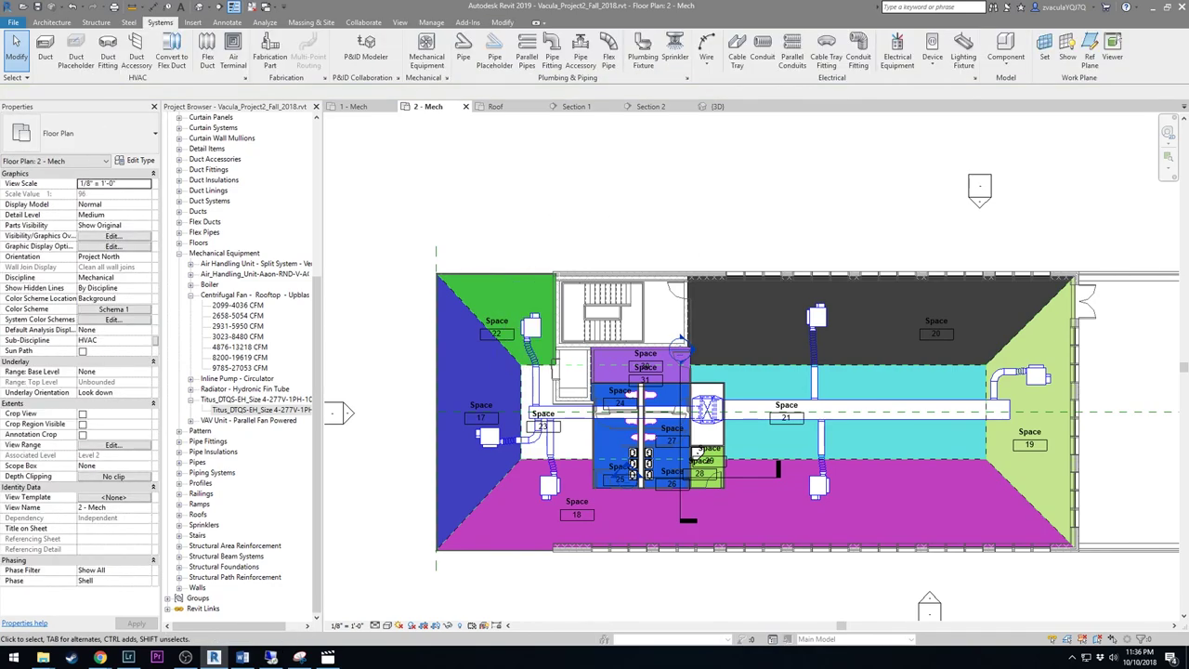